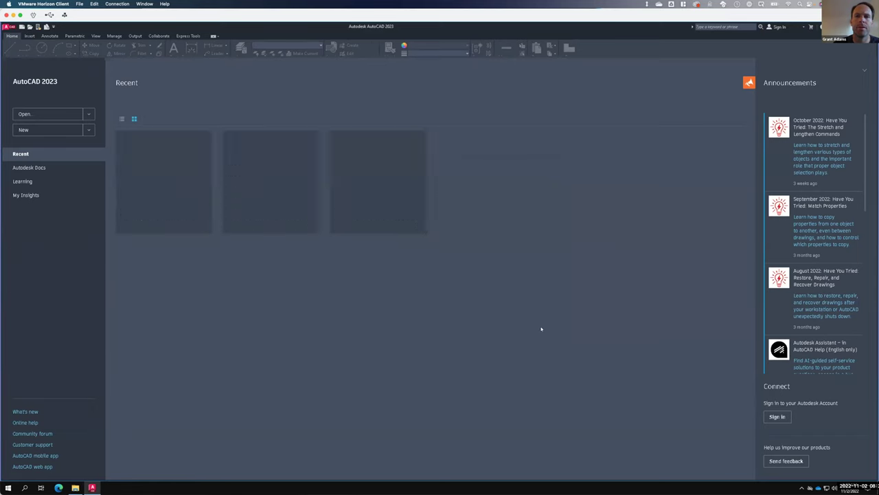
Open the drawing A105 - Floor Plan - F2022 from Live Demonstrations, Live - A135 Exercises, Ex119 - Blocks Hatches and Line-Weights on OneDrive.
left_click(537, 328)
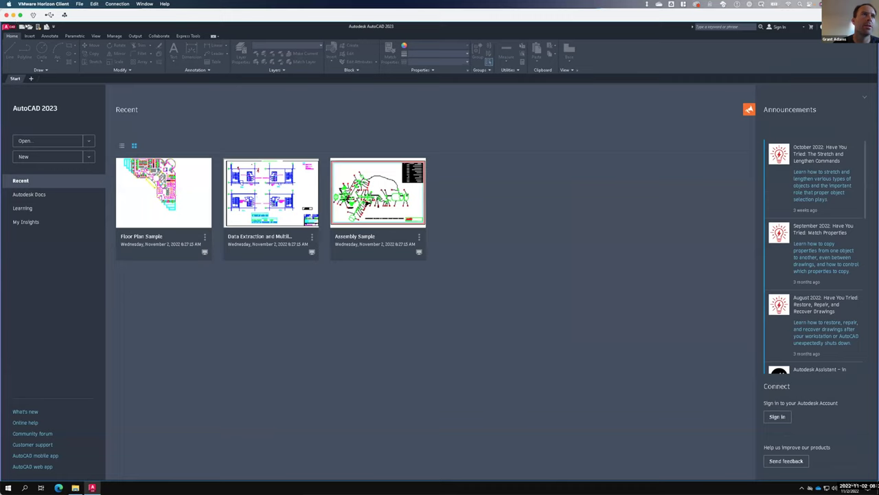
left_click(28, 26)
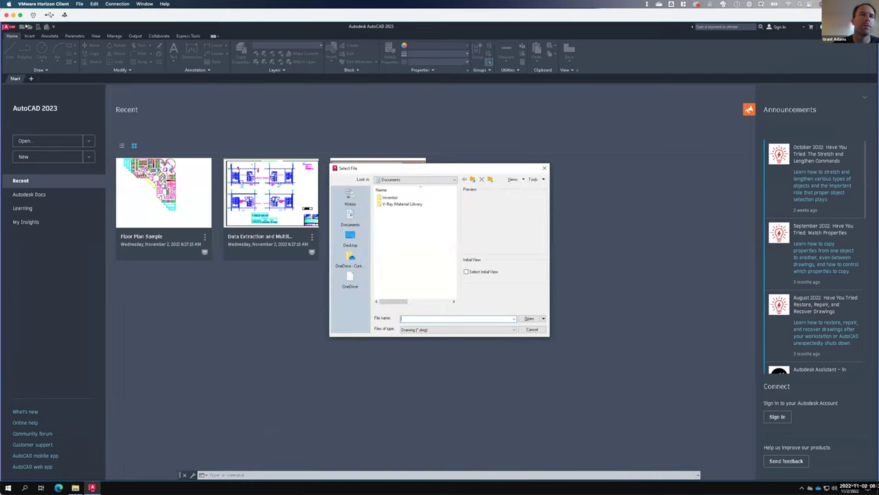
left_click(351, 258)
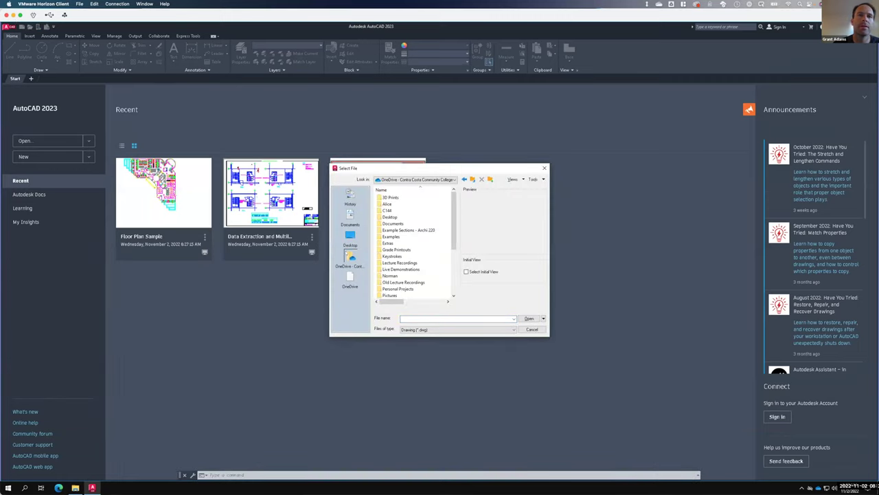
double_click(402, 268)
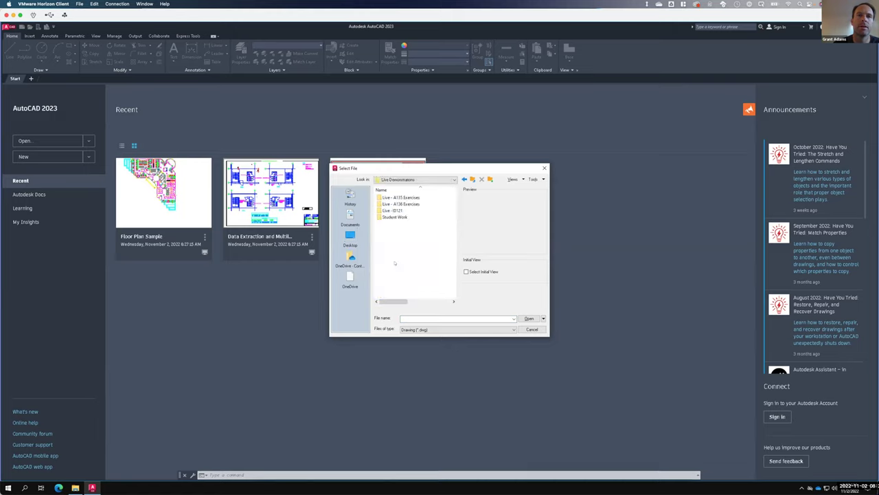
double_click(400, 198)
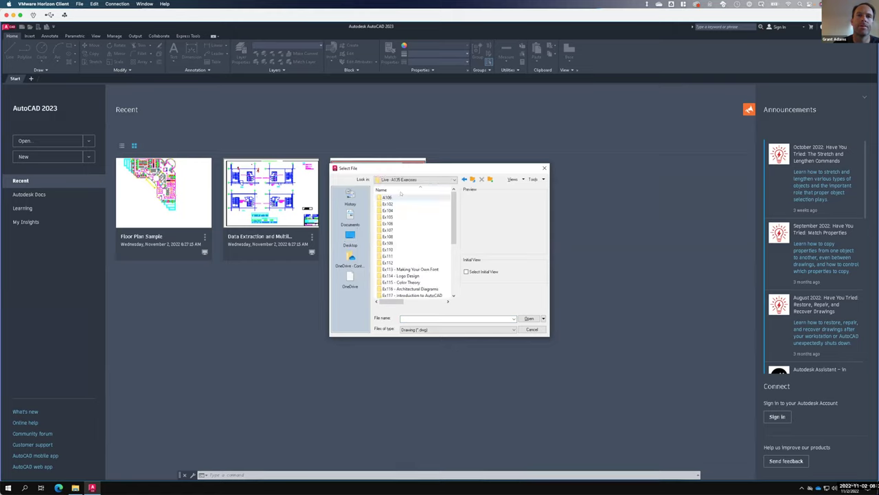
scroll(399, 243, "down", 2)
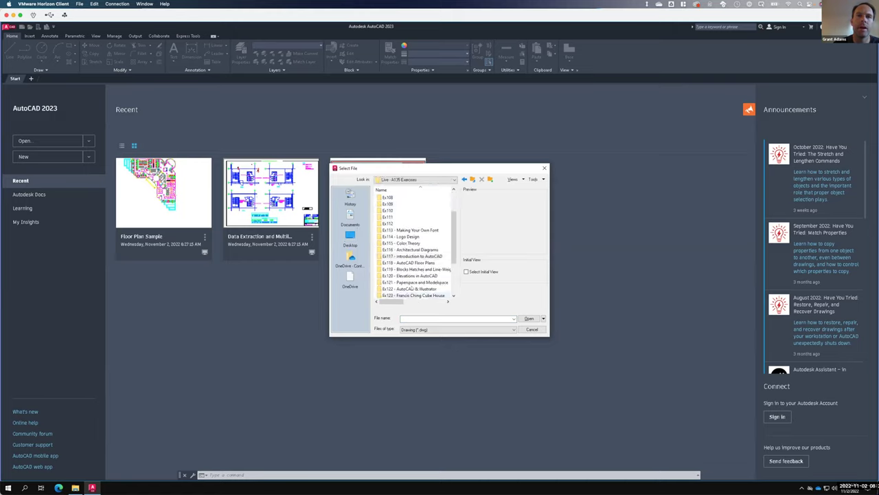
double_click(415, 269)
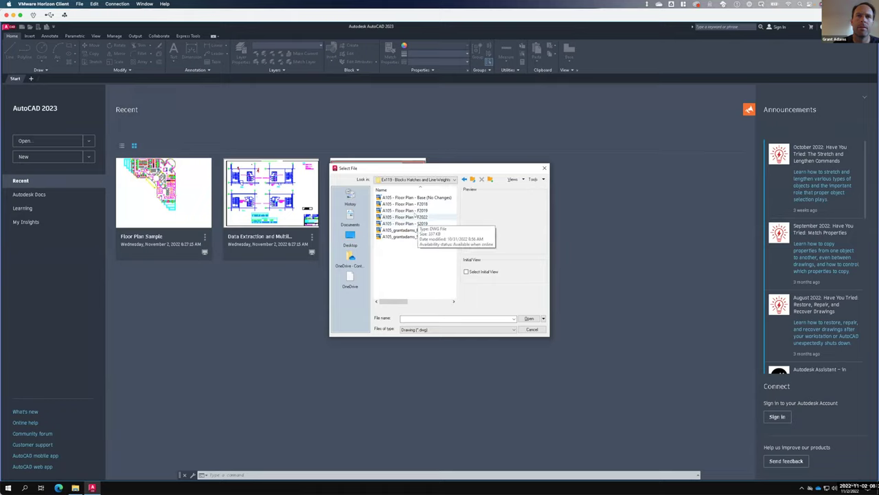
double_click(415, 216)
left_click(428, 232)
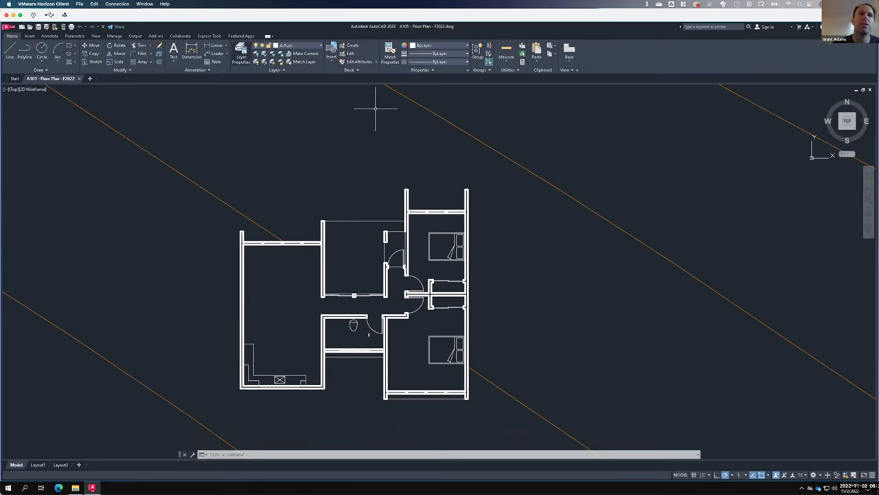
Create a new layer named A-Elevation and make it the current layer.
left_click(241, 54)
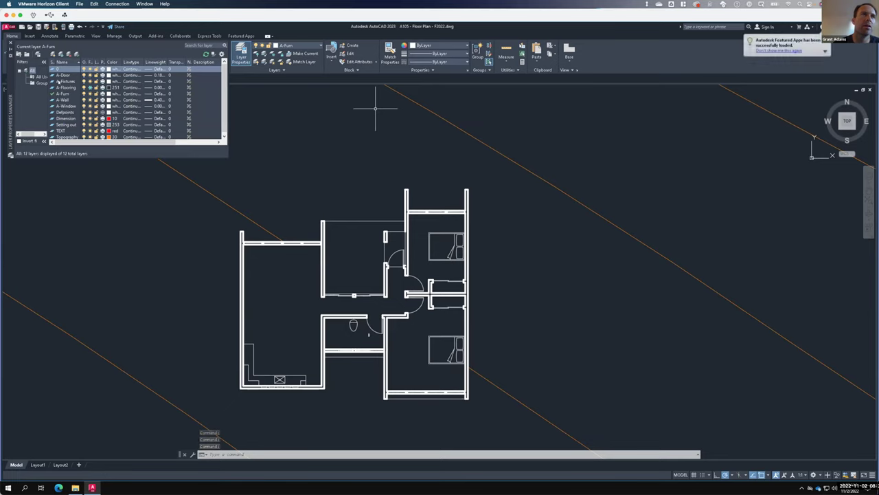
left_click(51, 54)
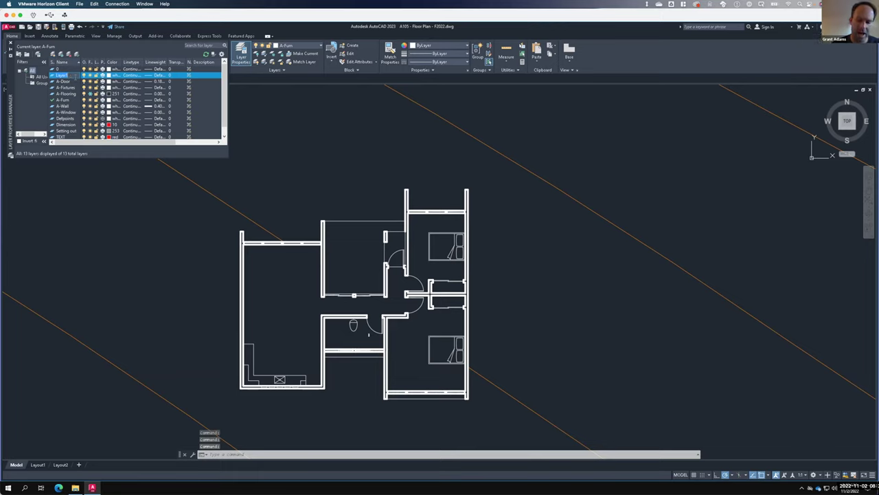
type("A-Elevation")
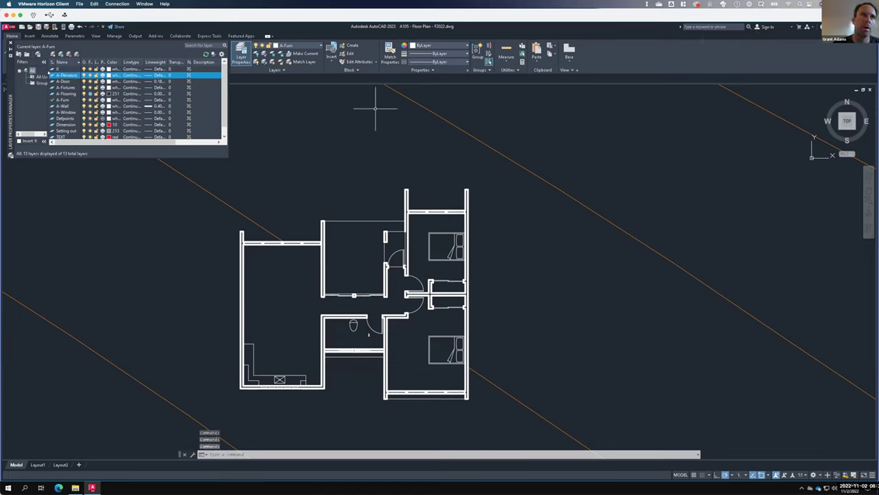
key("alt+c")
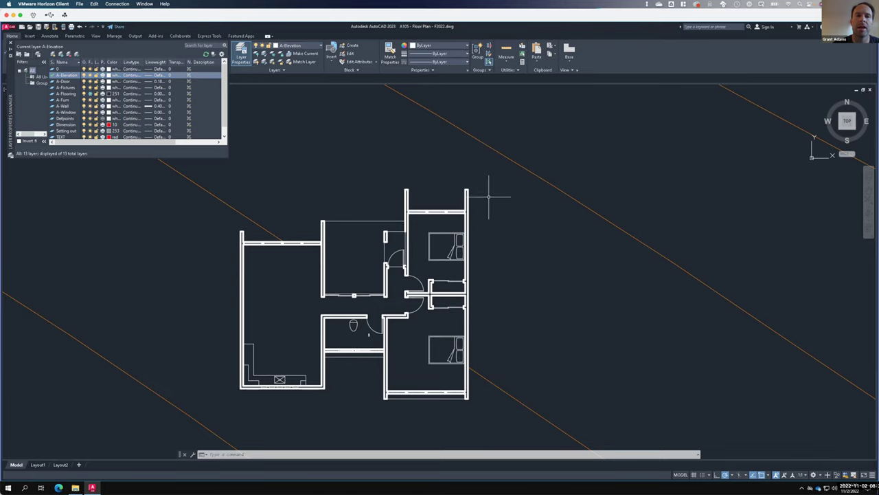
scroll(489, 198, "down", 2)
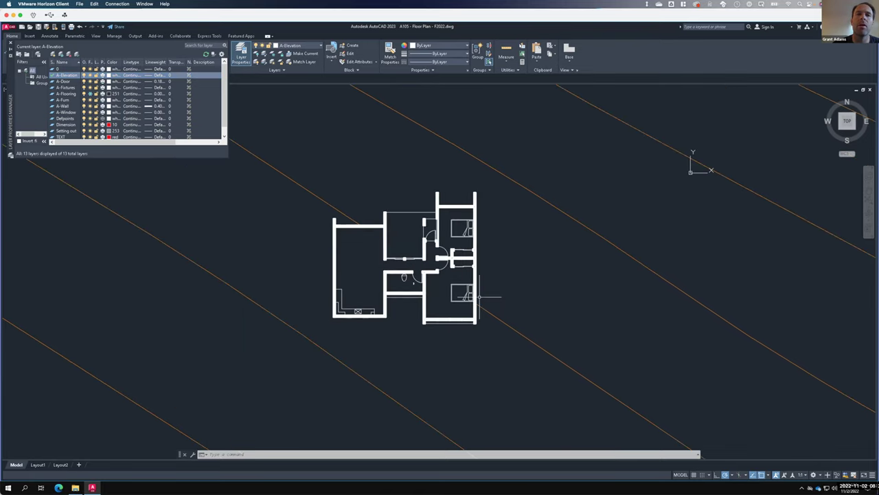
scroll(316, 302, "down", 2)
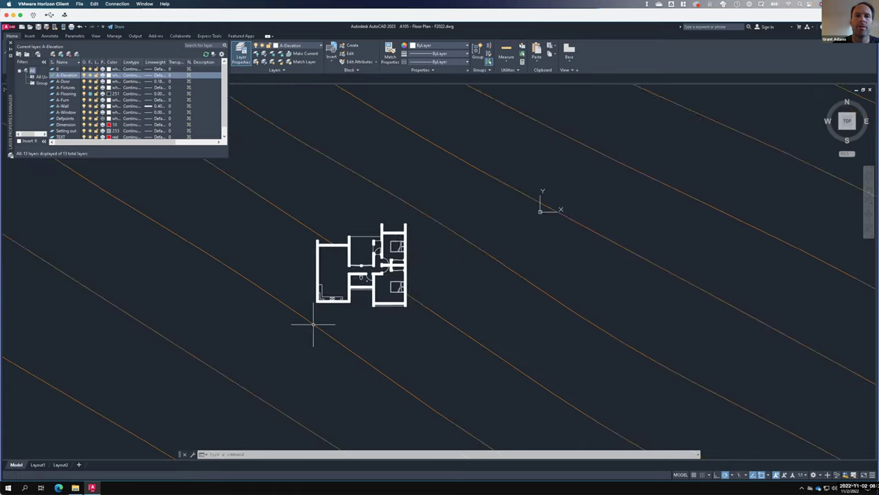
scroll(336, 383, "up", 2)
scroll(336, 383, "up", 2)
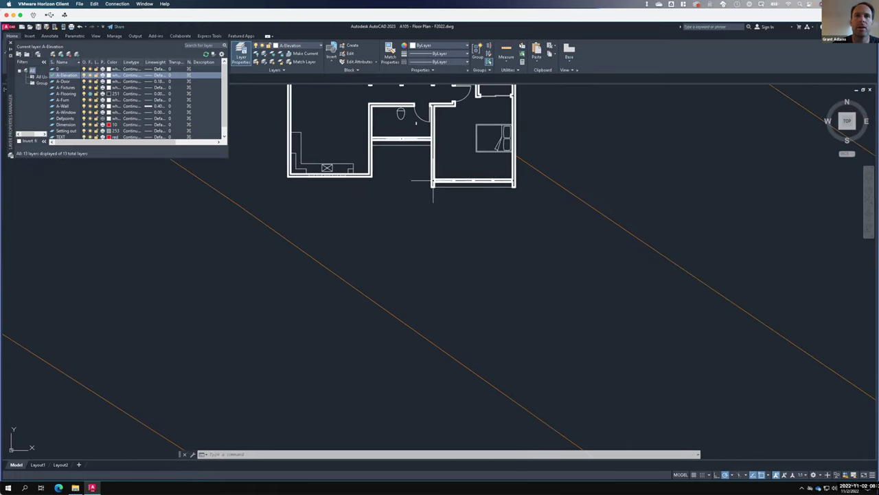
scroll(417, 268, "down", 2)
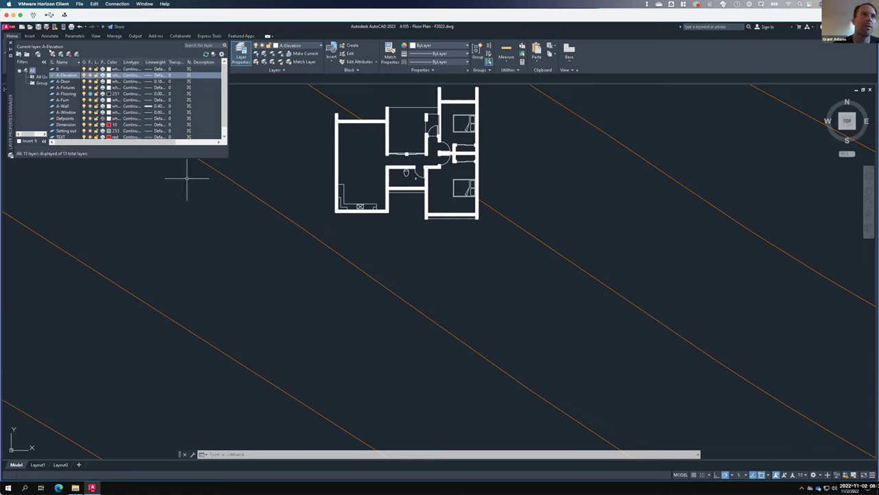
Create a new layer named A-Guides and turn off plotting for it.
left_click(53, 54)
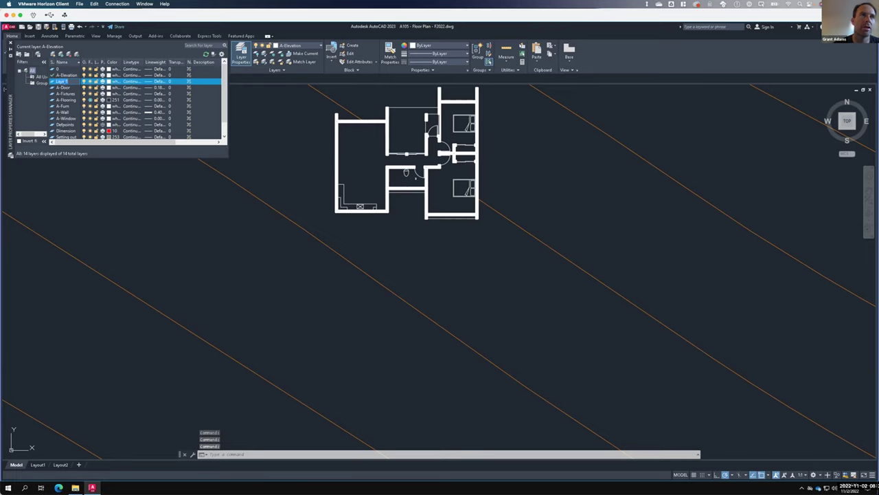
type("A-")
type("Gri")
type("de")
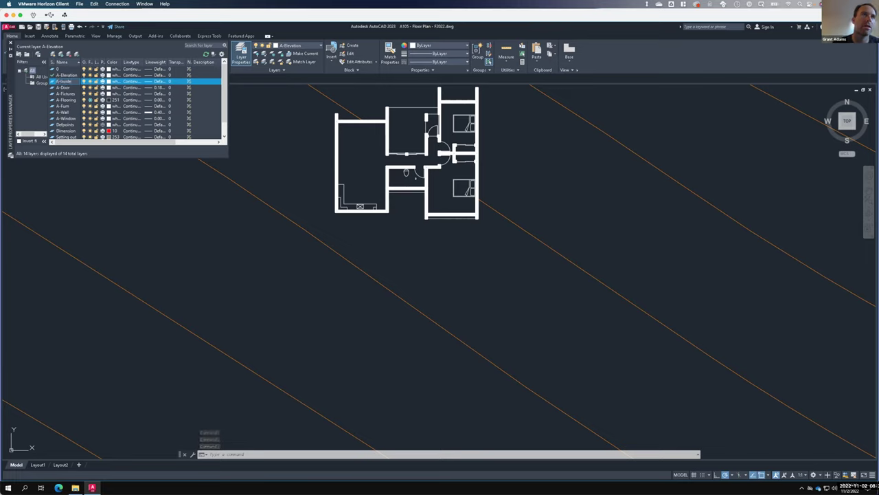
key("Return")
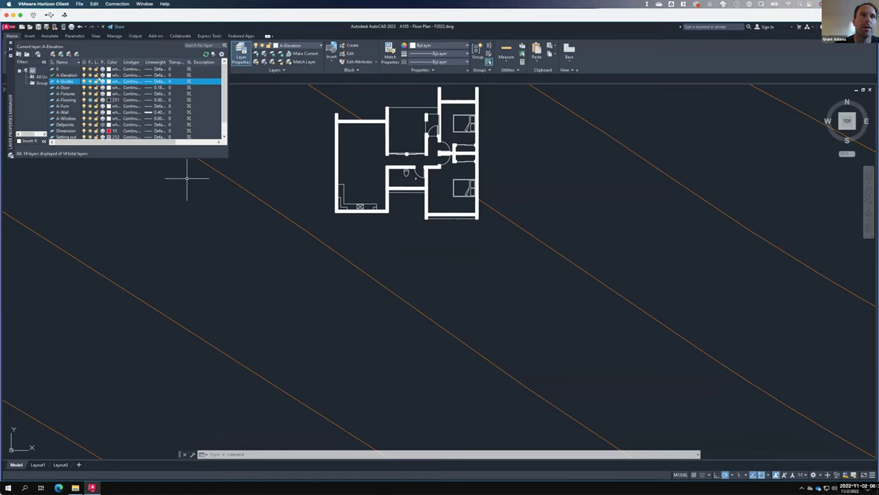
left_click(101, 80)
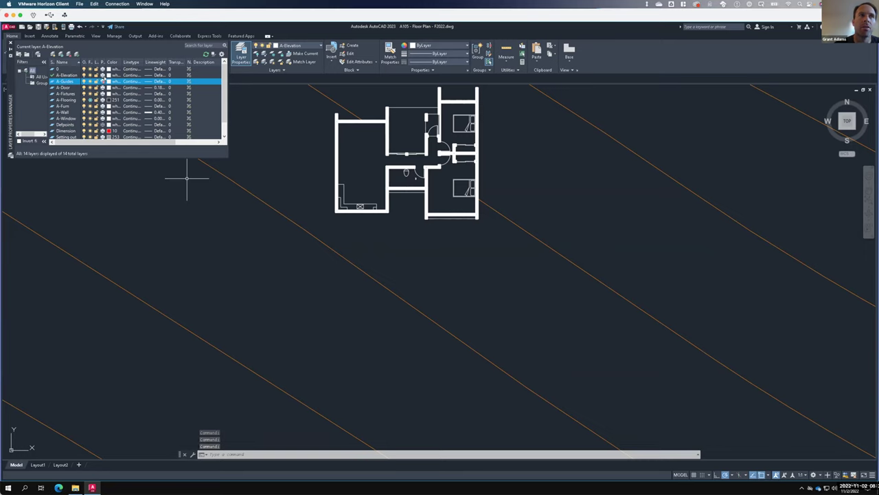
Set the A-Guides layer's colour to red, make it current, and close the layer manager.
left_click(109, 81)
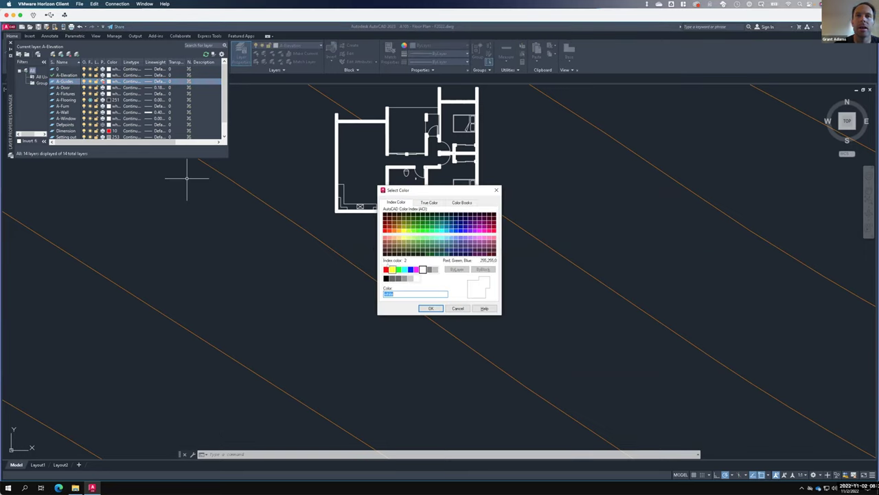
left_click(386, 269)
left_click(428, 307)
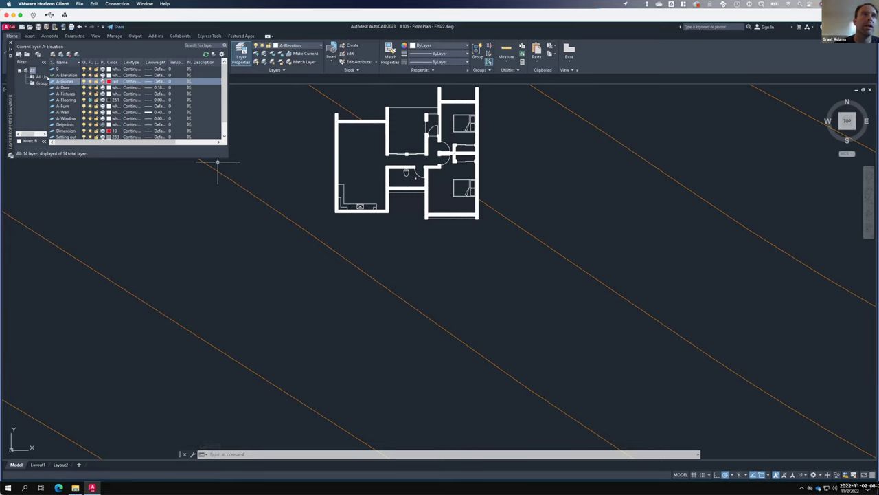
key("alt+c")
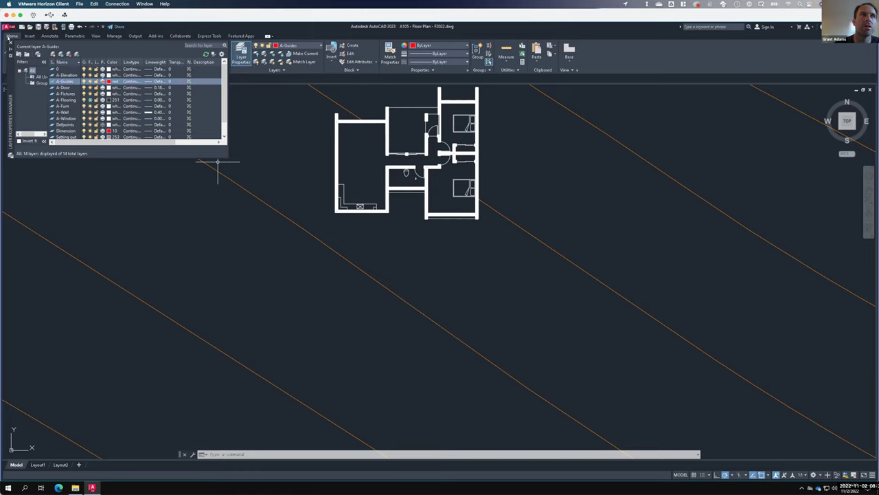
left_click(9, 39)
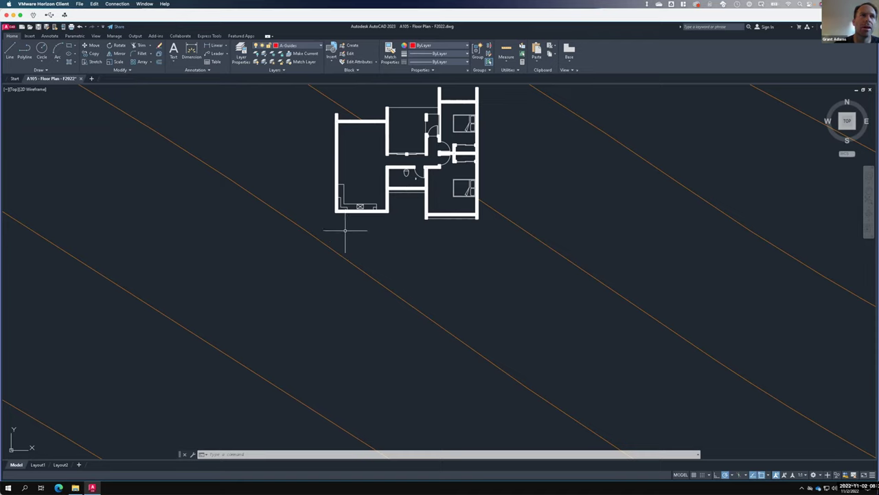
Draw a ray straight down from the outer southwest corner of the kitchen wing.
left_click(42, 69)
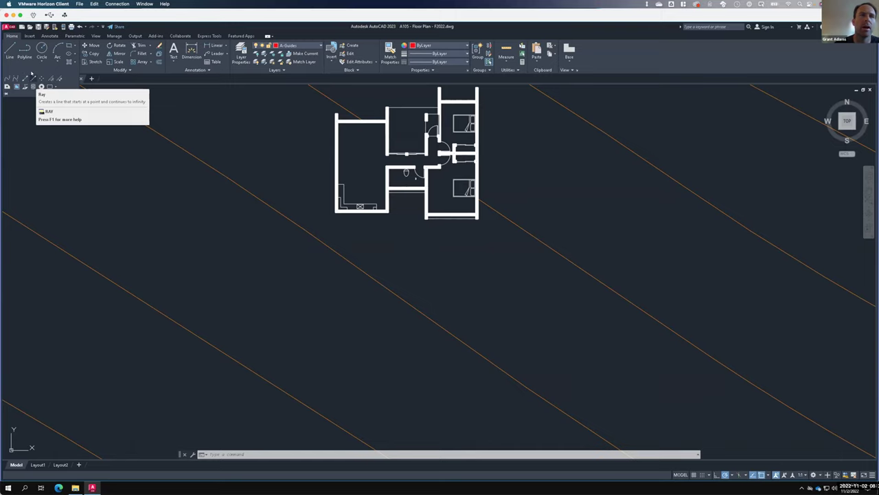
left_click(31, 73)
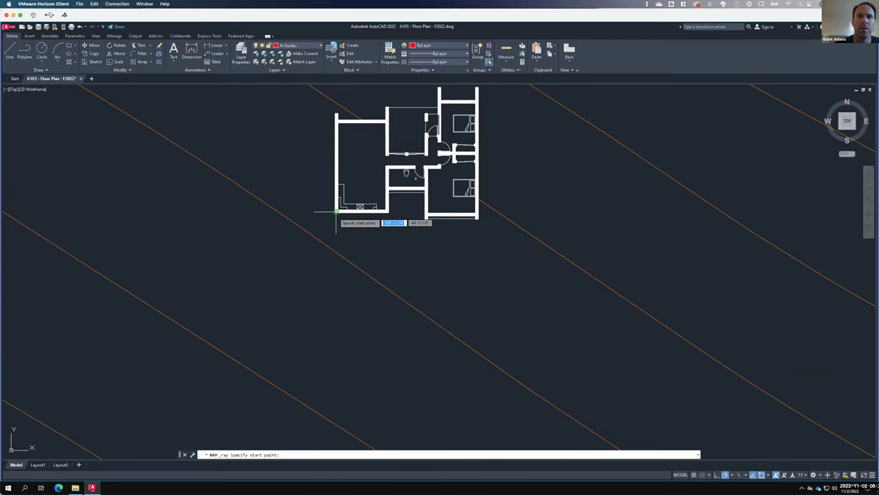
scroll(336, 213, "up", 3)
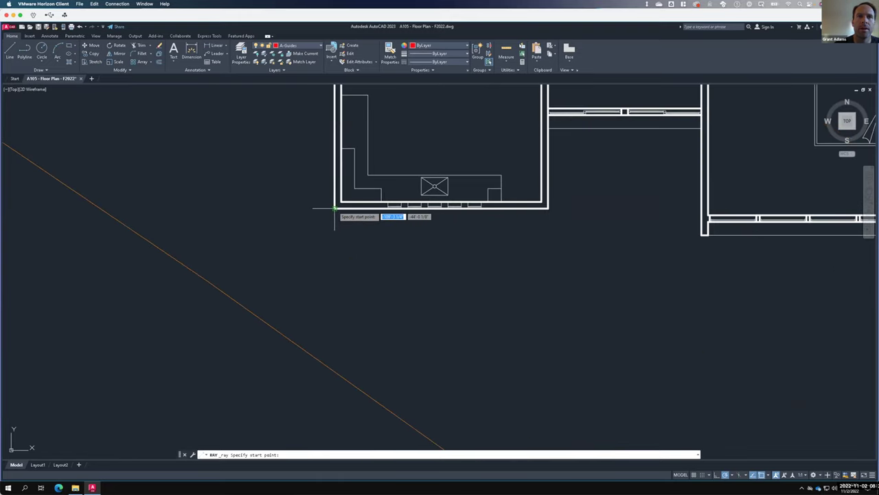
left_click(335, 208)
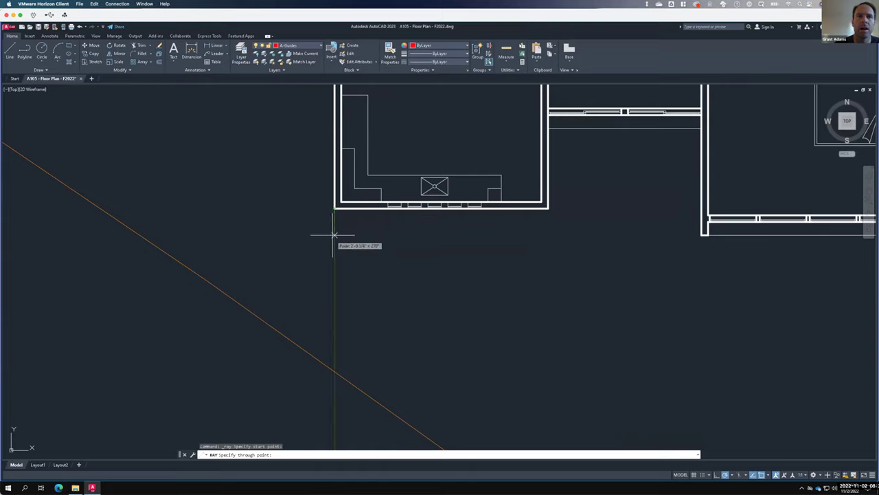
left_click(334, 259)
key("Return")
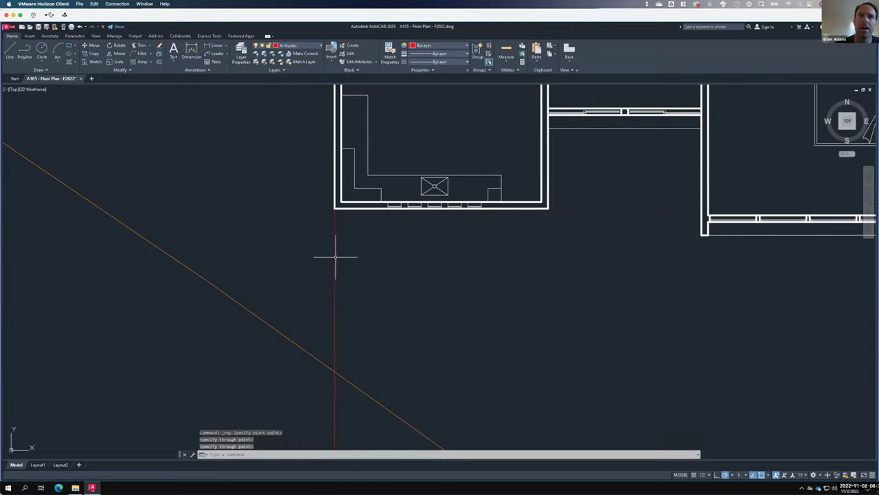
Draw a second ray straight down from the outer southeast corner of the kitchen wing.
scroll(281, 207, "down", 8)
scroll(282, 208, "down", 6)
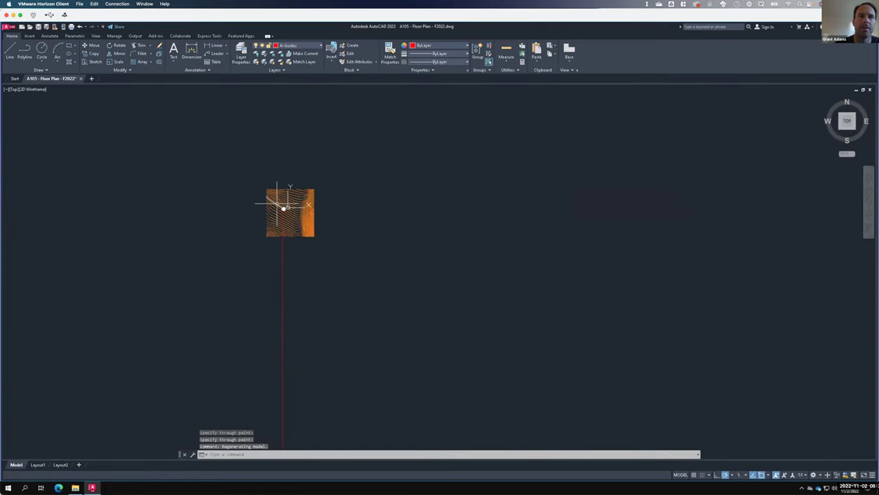
scroll(284, 207, "up", 6)
scroll(285, 207, "up", 10)
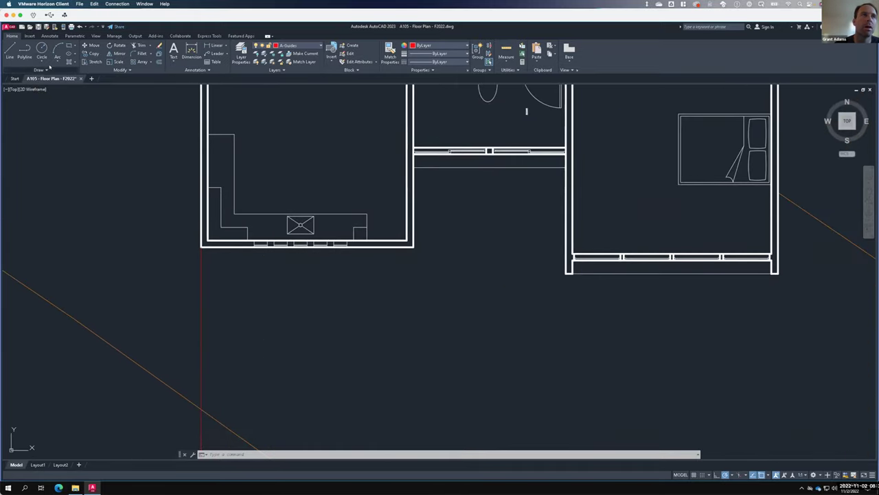
left_click(37, 70)
left_click(33, 77)
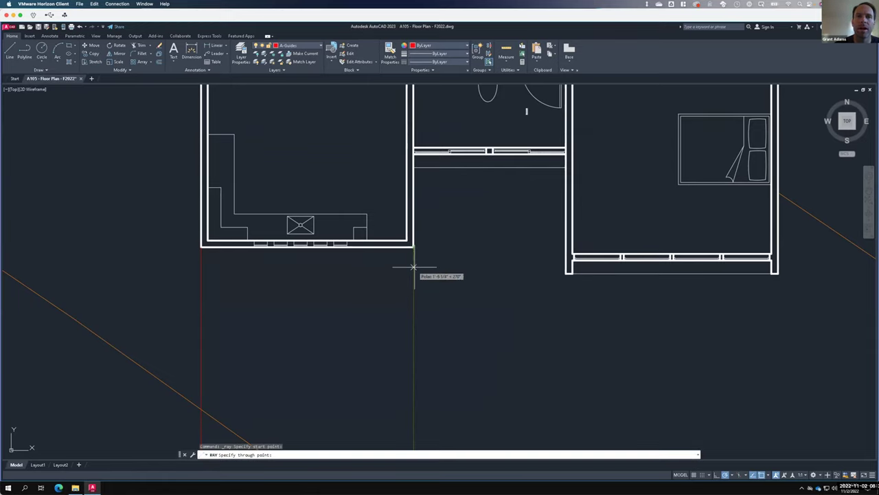
left_click(413, 271)
key("Return")
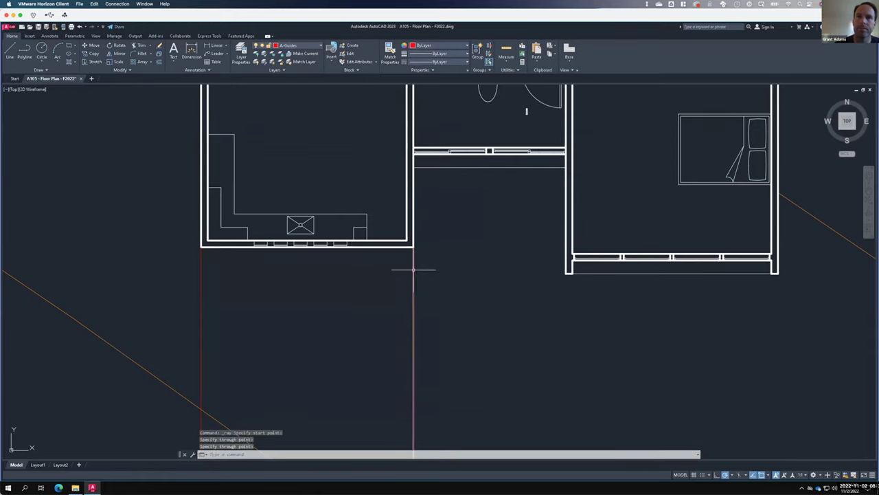
Repeat the Ray command to draw a vertical guide down from the bedroom wing's outer southwest corner.
right_click(534, 278)
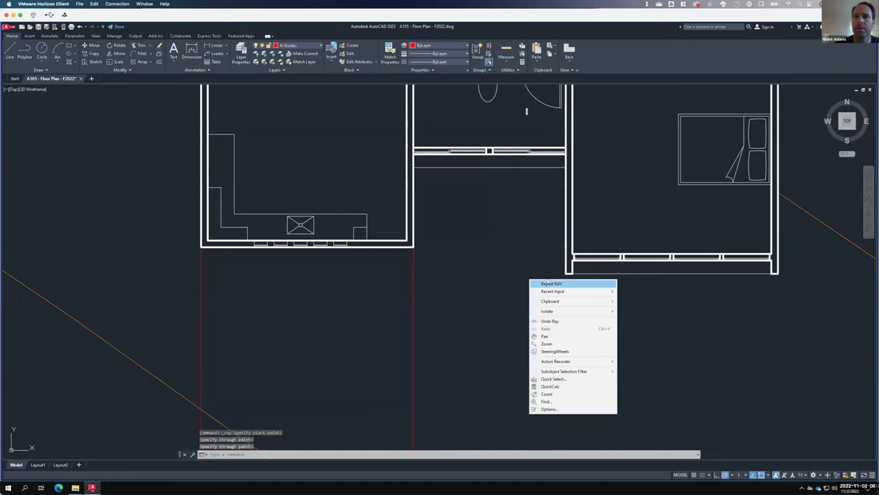
left_click(543, 283)
left_click(566, 273)
left_click(566, 298)
key("Return")
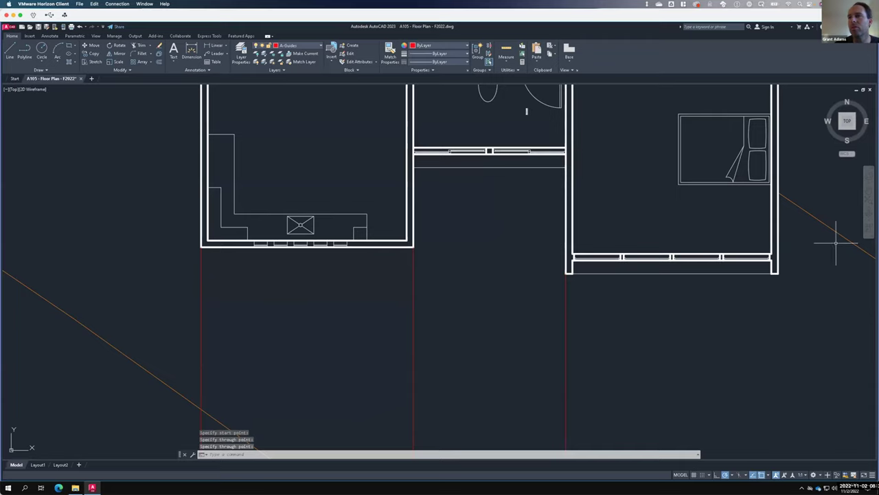
Draw another vertical guide ray straight down from the bedroom wing's outer southeast corner.
right_click(798, 304)
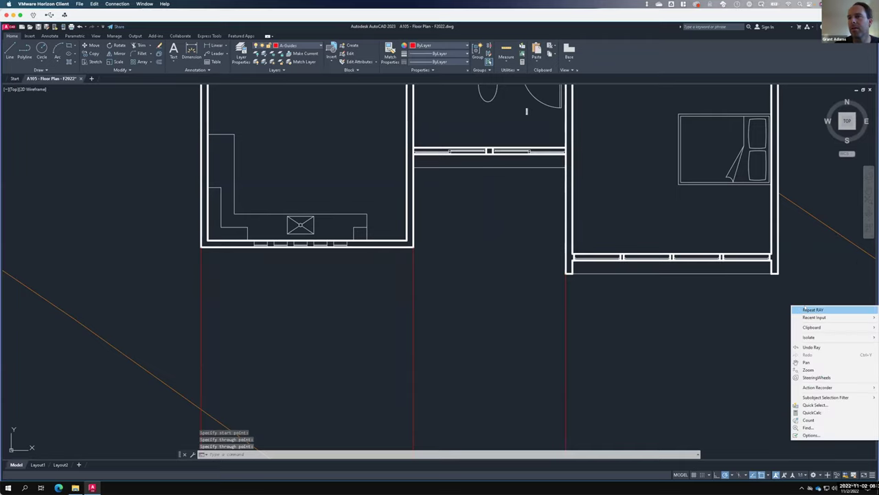
left_click(812, 309)
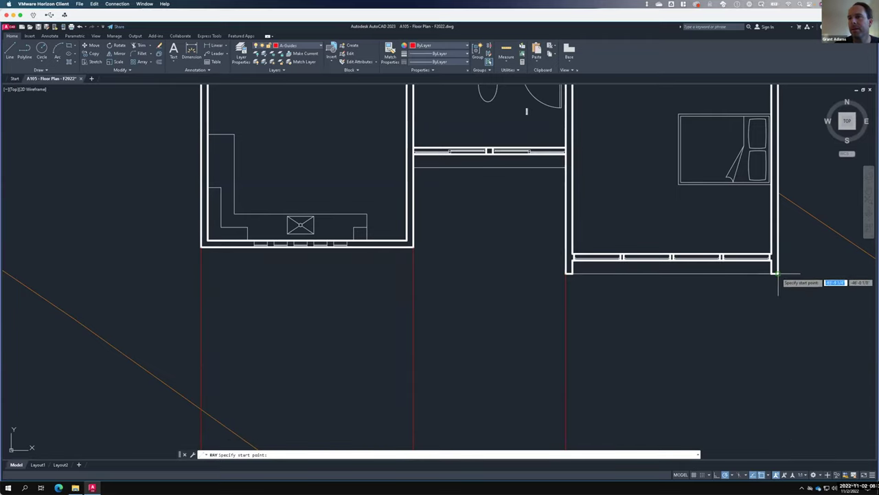
left_click(778, 273)
left_click(778, 303)
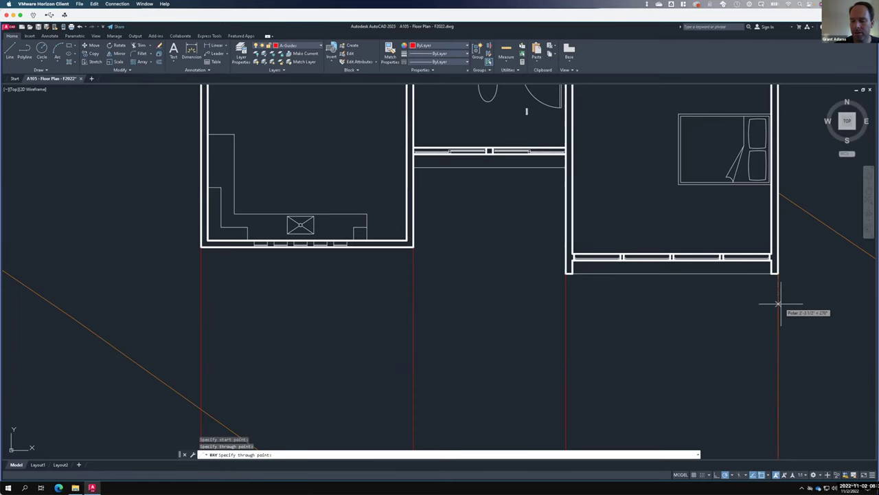
key("Return")
Draw a horizontal construction line crossing all four vertical guides below the floor plan.
scroll(491, 226, "down", 4)
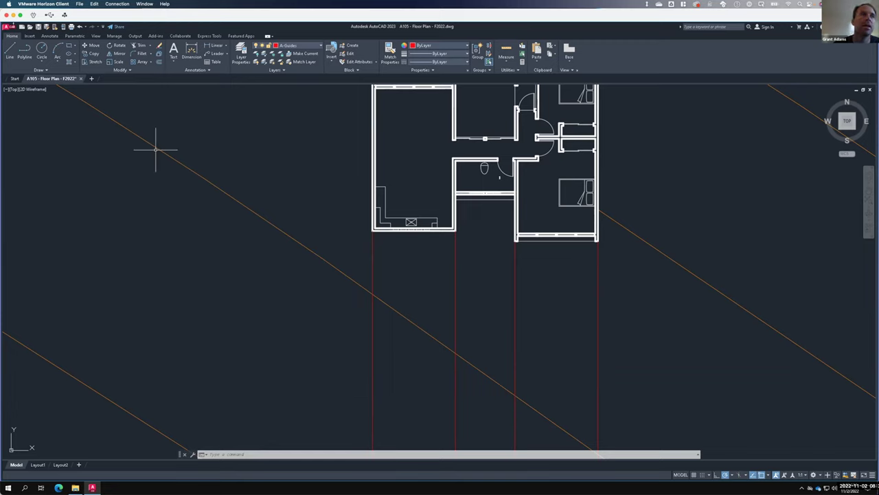
left_click(42, 67)
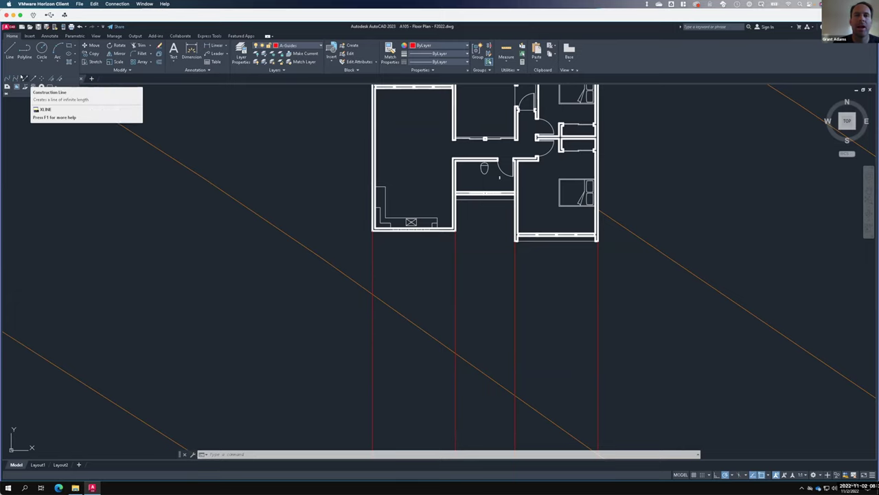
left_click(24, 78)
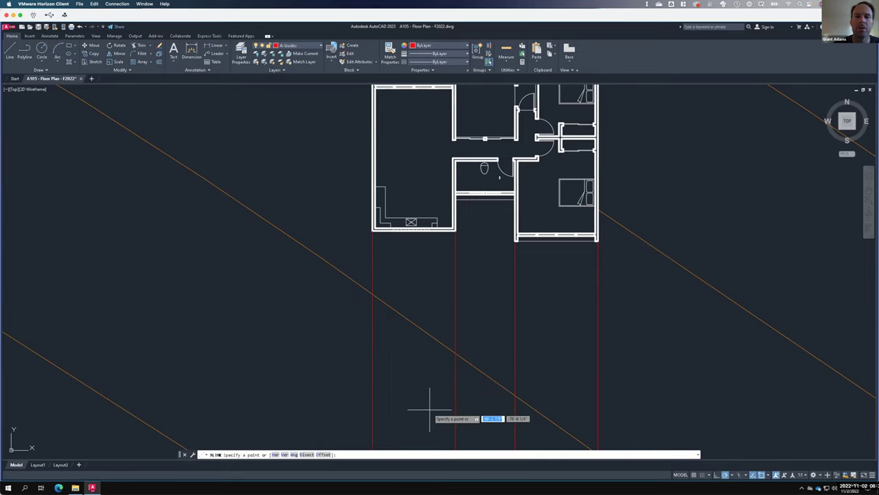
left_click(429, 412)
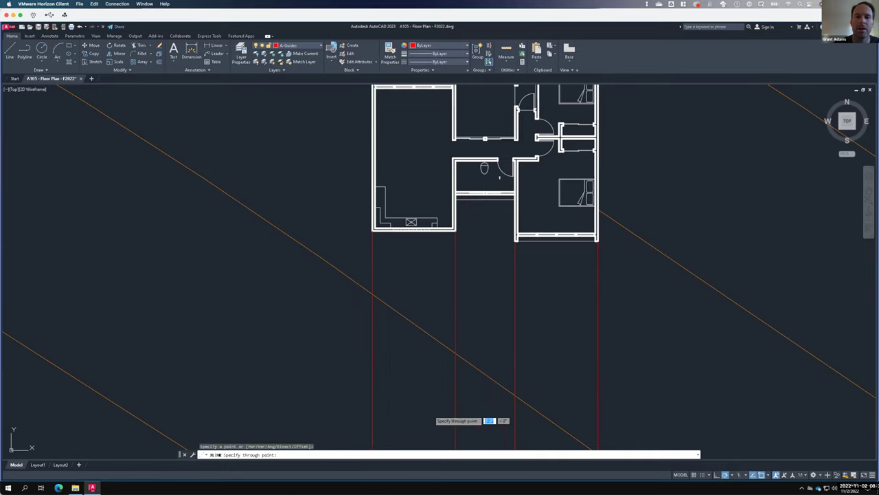
left_click(410, 412)
key("Return")
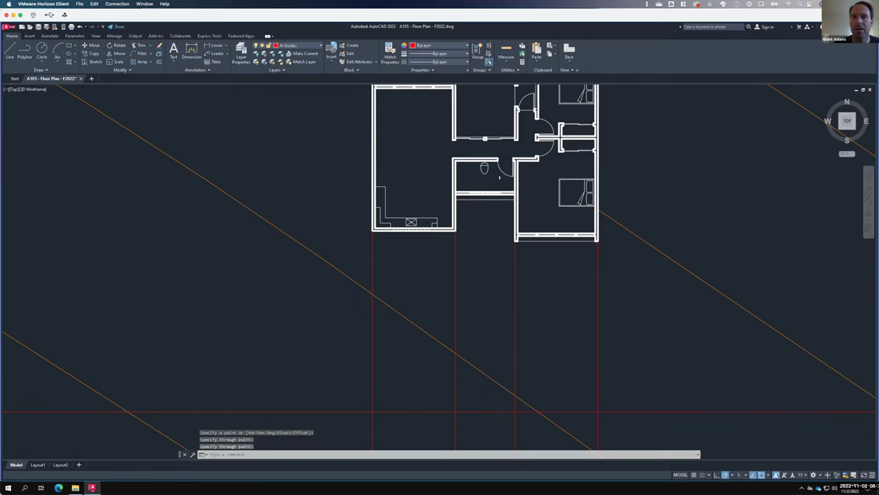
scroll(145, 294, "down", 5)
scroll(144, 294, "down", 3)
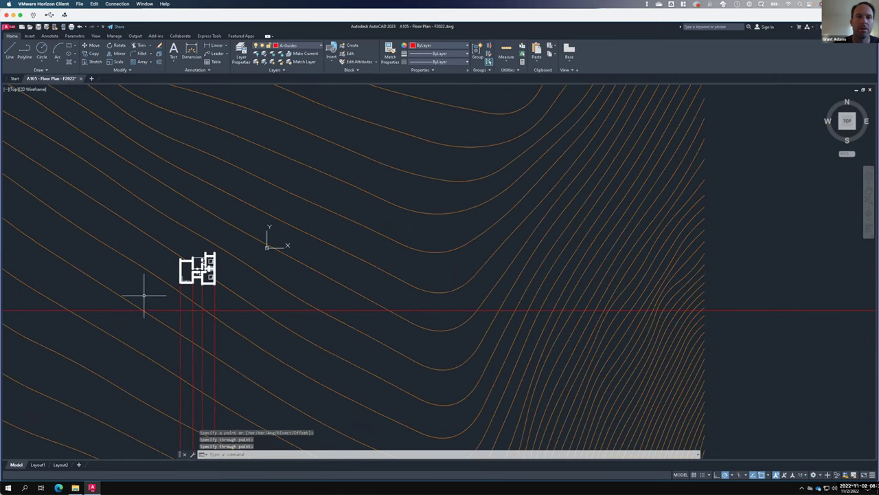
scroll(540, 373, "down", 3)
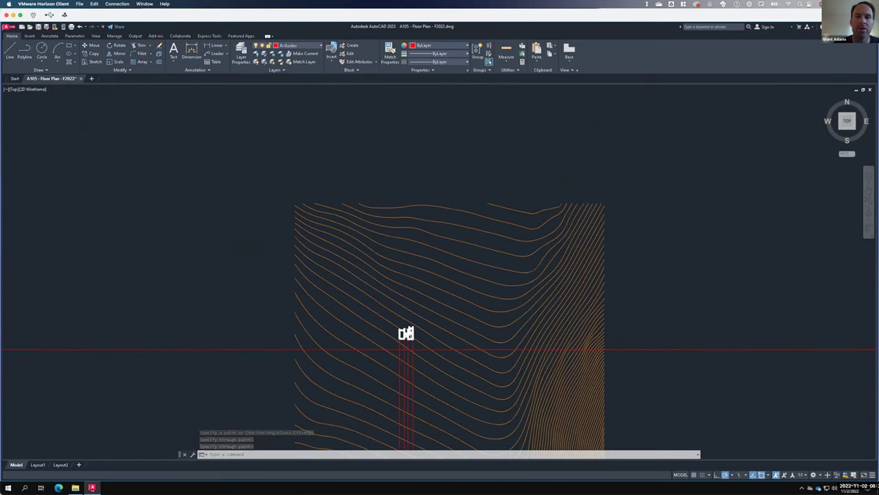
scroll(418, 350, "up", 5)
scroll(388, 352, "up", 5)
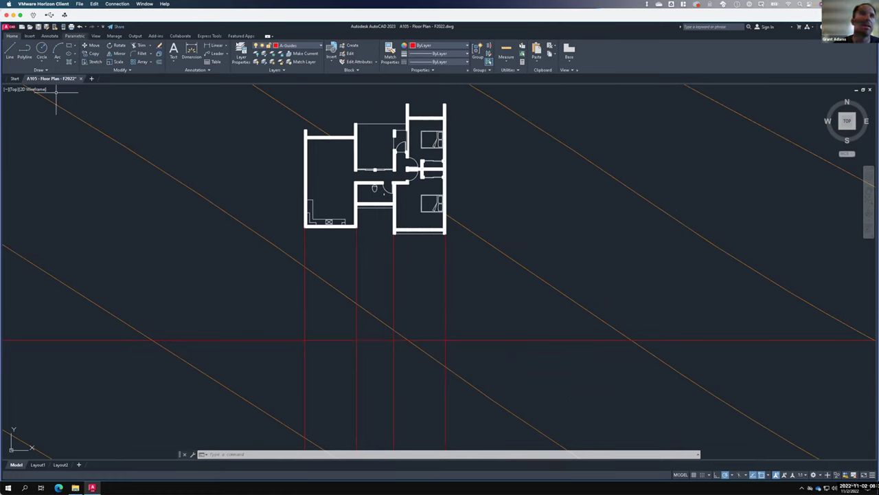
Make the A-Elevation layer current and close the layer manager.
left_click(241, 54)
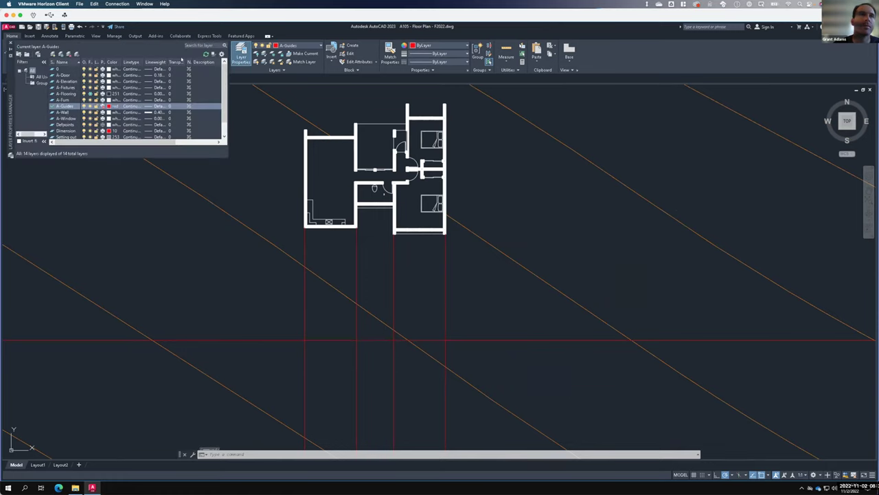
left_click(51, 82)
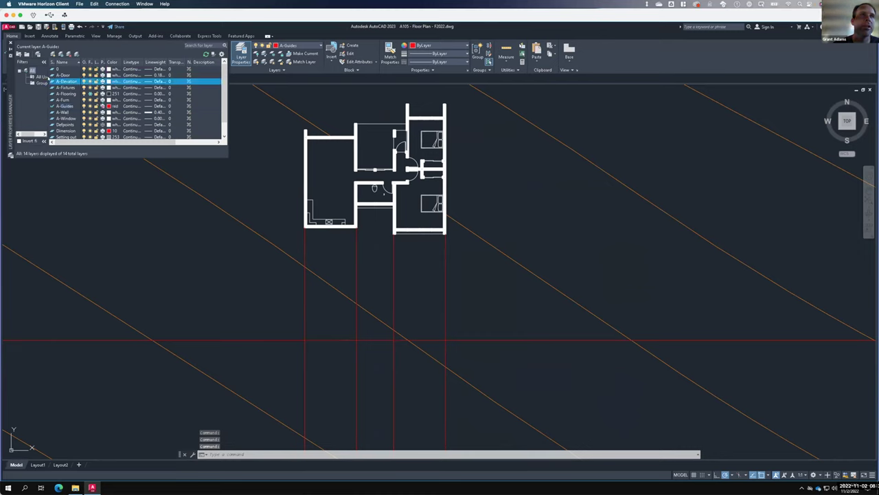
double_click(50, 81)
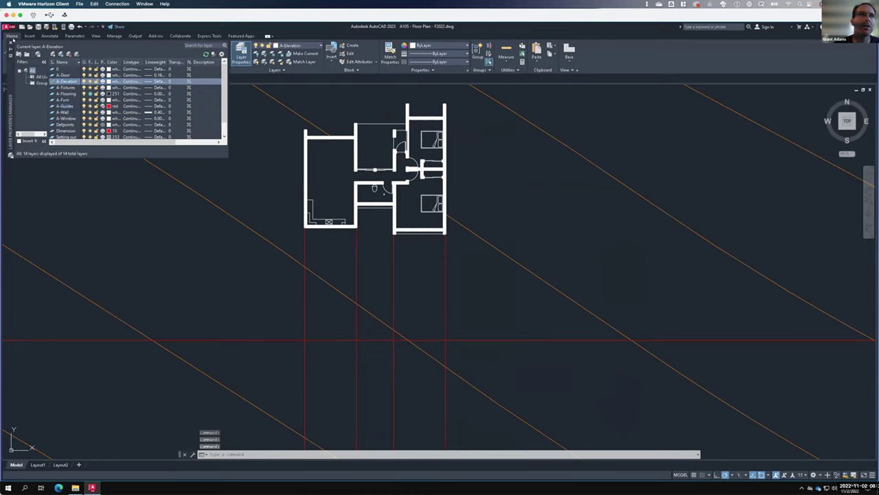
left_click(9, 40)
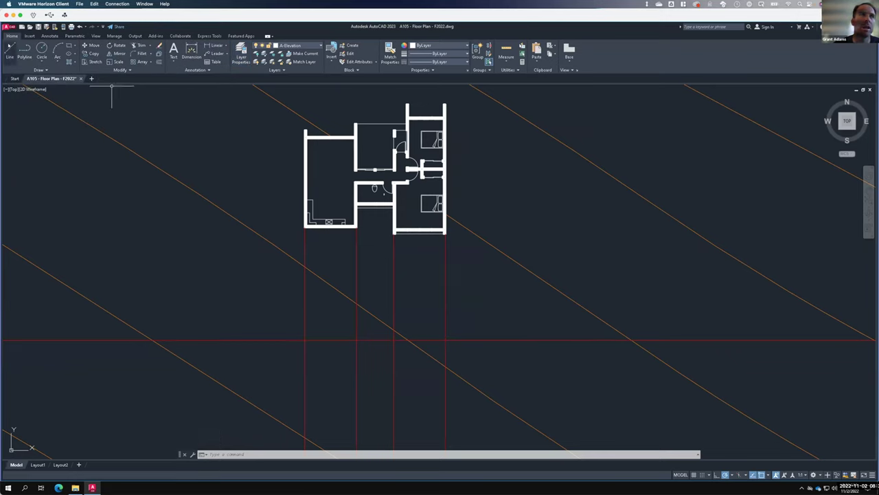
Draw the elevation's base line along the horizontal construction line, from the westernmost guide to the easternmost guide.
key("Return")
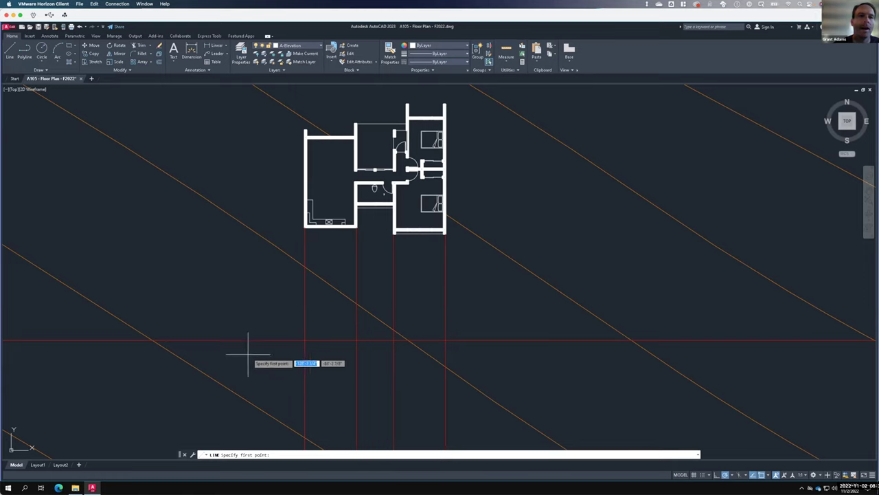
left_click(305, 339)
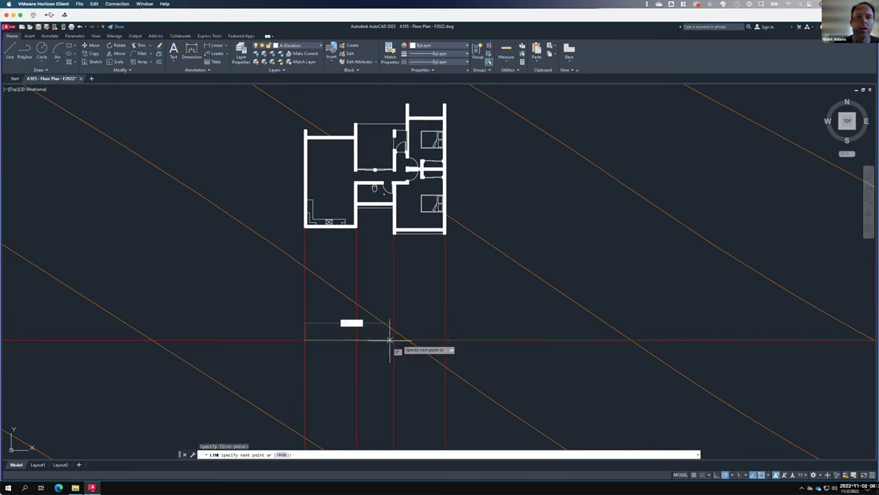
left_click(446, 340)
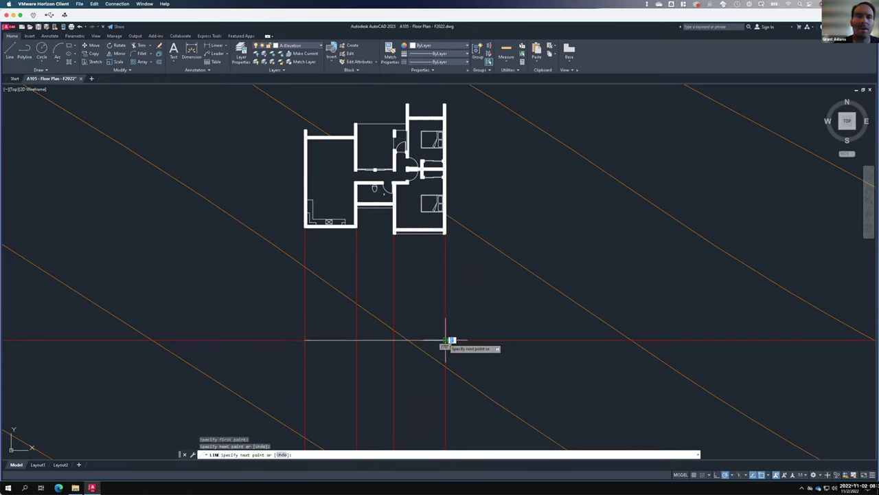
key("Return")
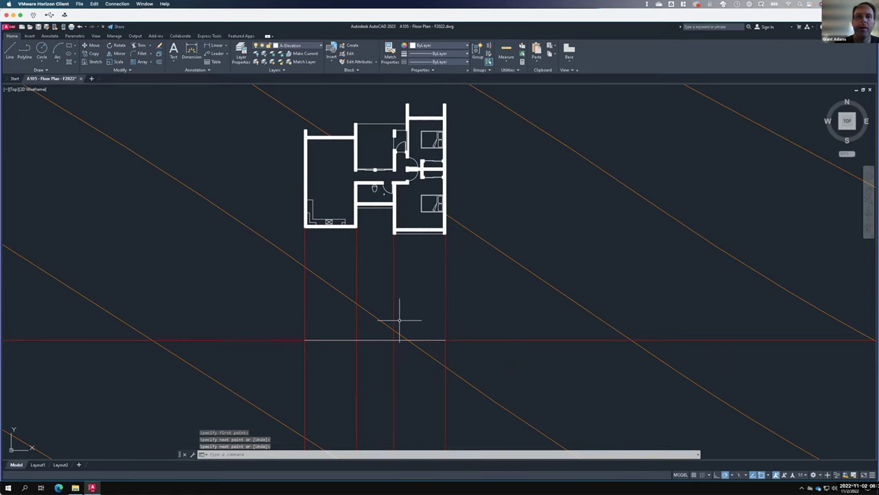
Outline the bedroom wing's elevation with lines: 10' up from the base line's east end, across to the wing's west guide, and down to the base.
scroll(403, 341, "up", 2)
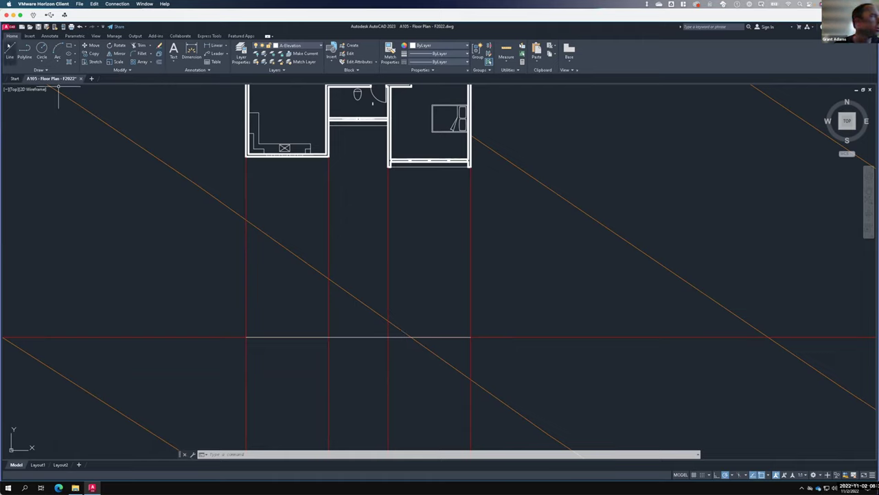
left_click(11, 50)
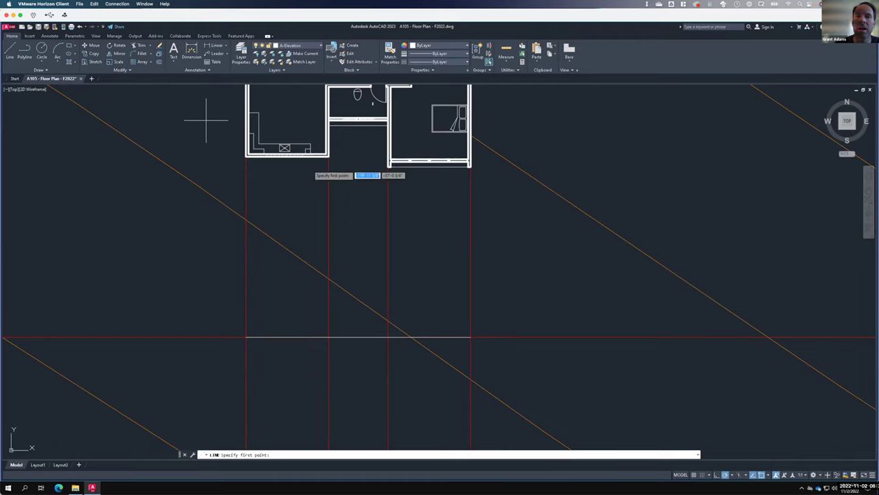
left_click(470, 337)
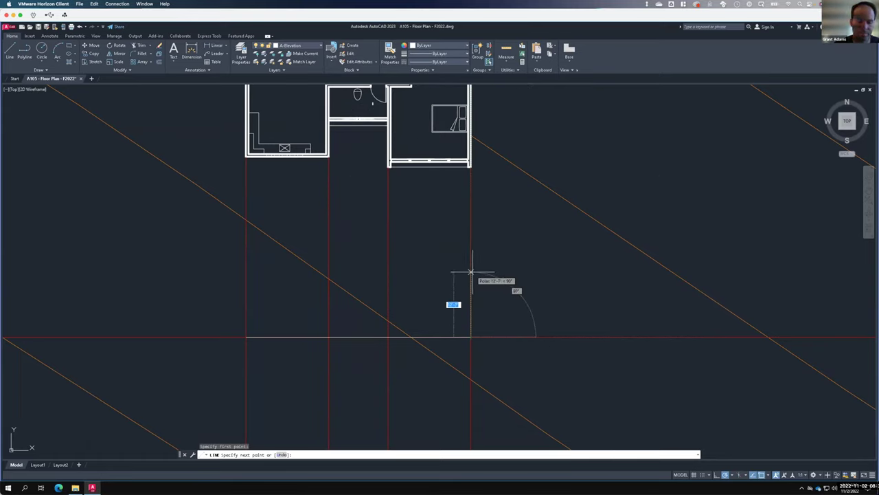
type("10")
key("Return")
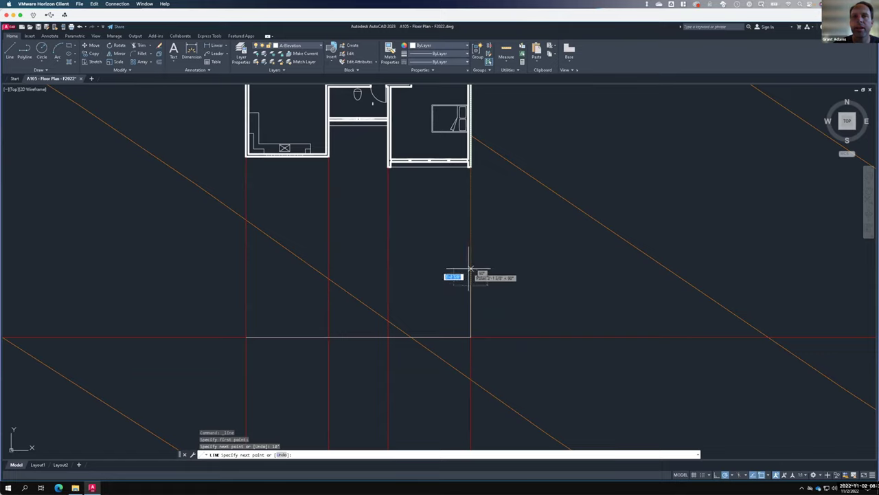
left_click(388, 285)
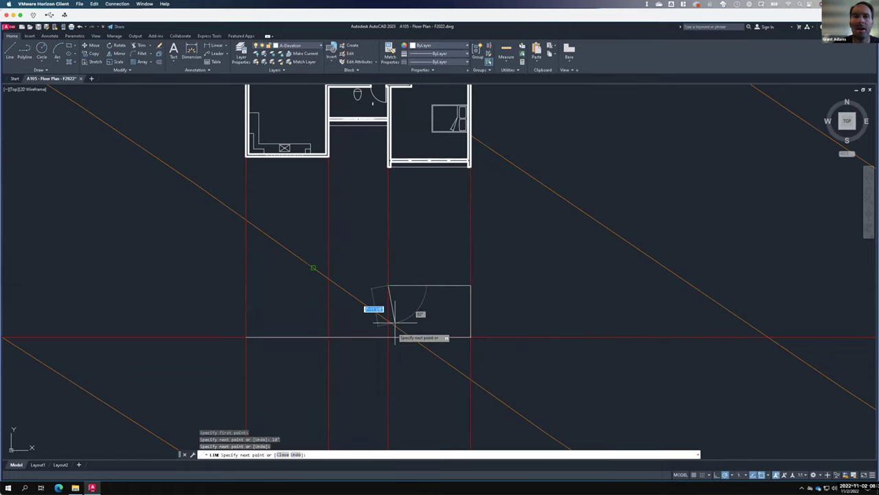
left_click(388, 337)
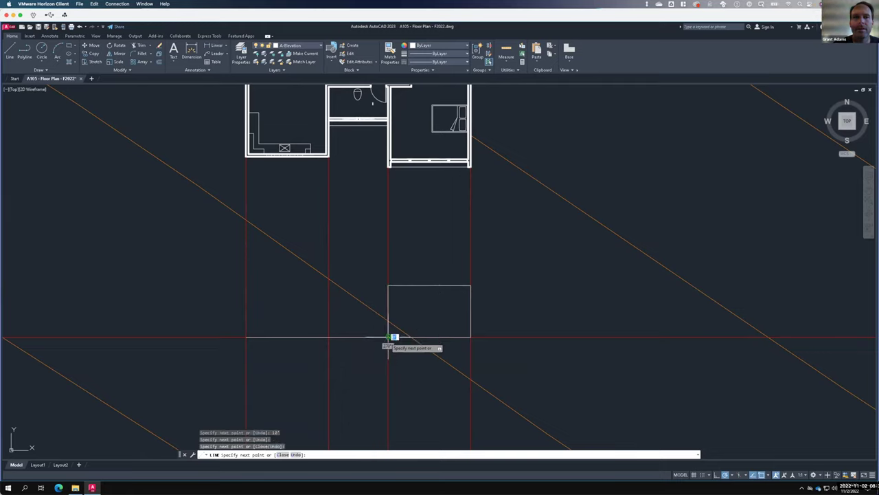
key("Return")
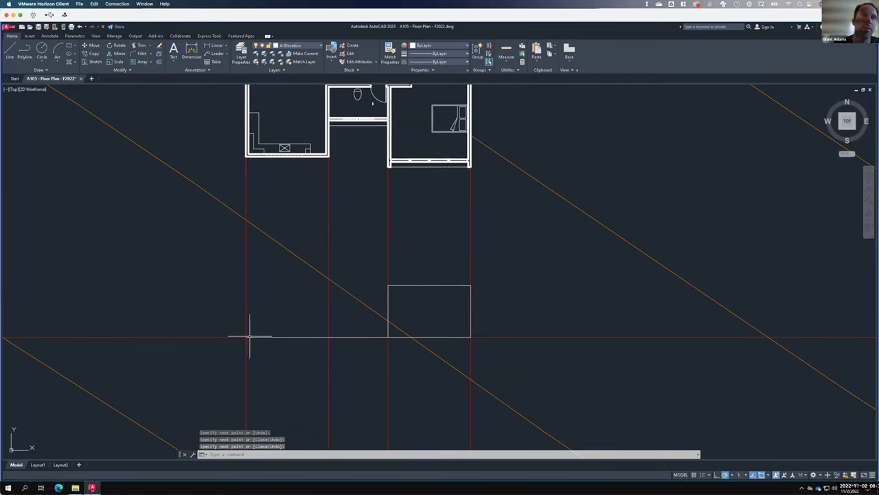
Outline the kitchen wing's elevation with lines: 10' up from the base line's west end, across to the wing's east guide, and down.
left_click(24, 48)
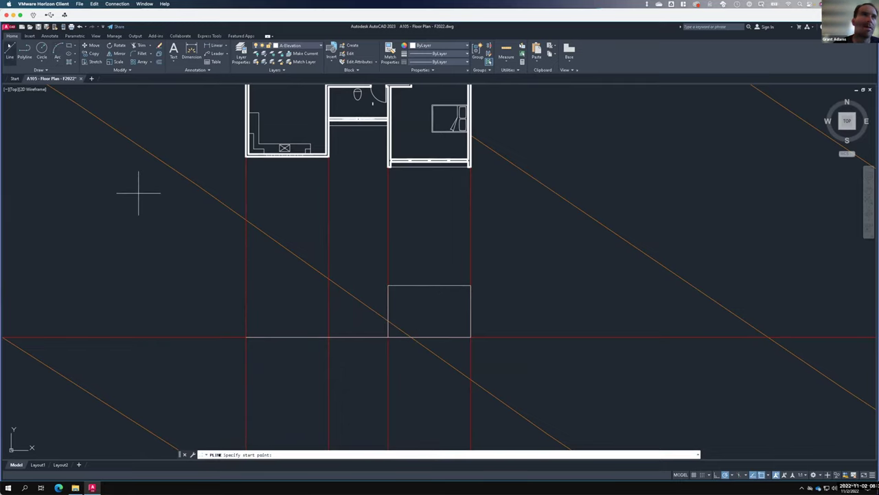
left_click(246, 337)
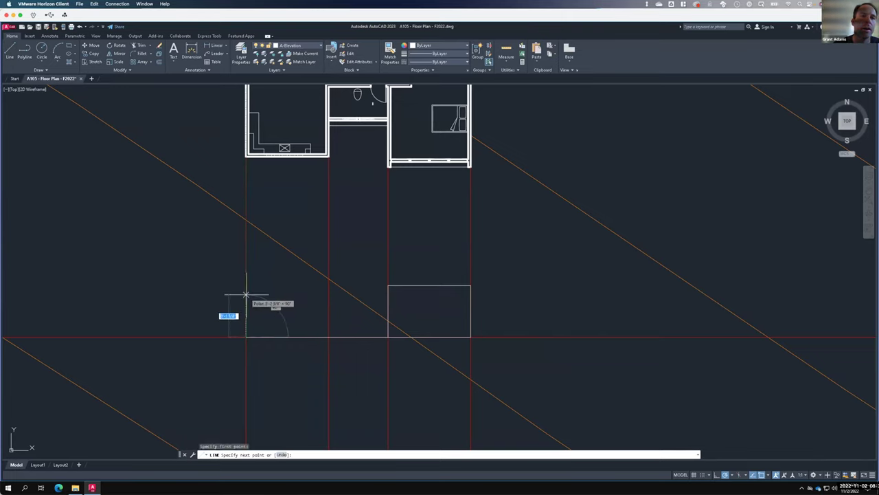
type("1")
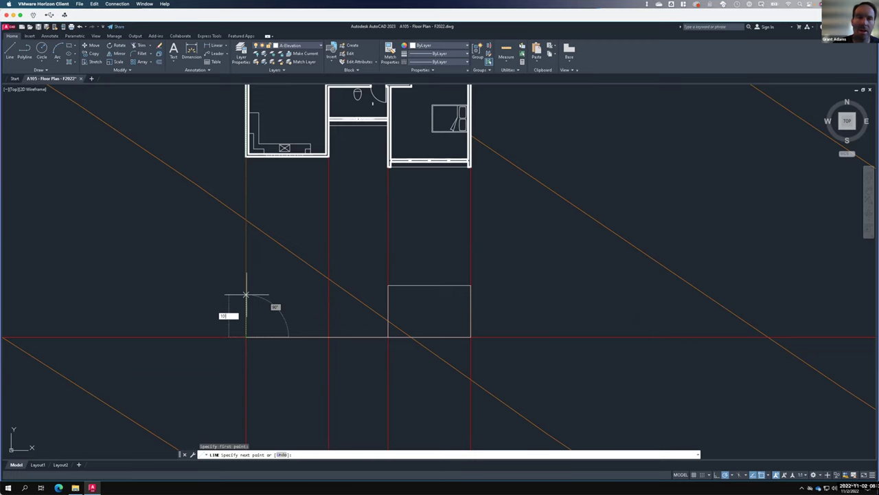
type("0")
key("Return")
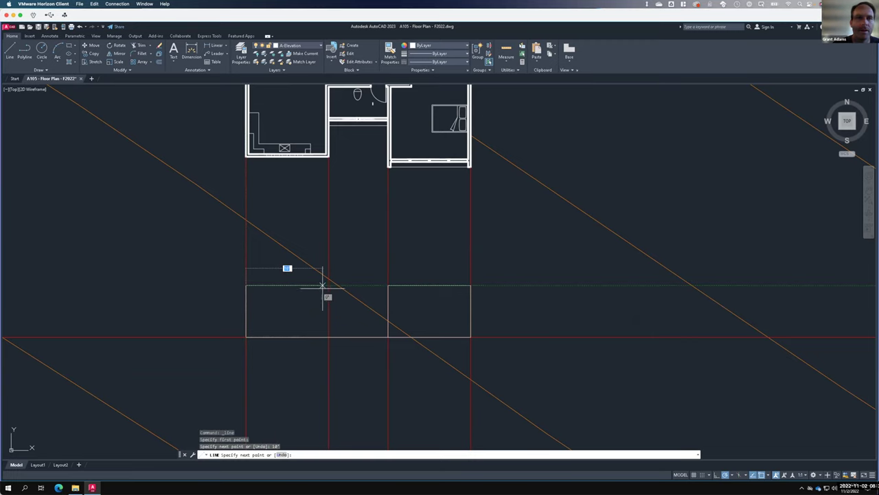
left_click(329, 285)
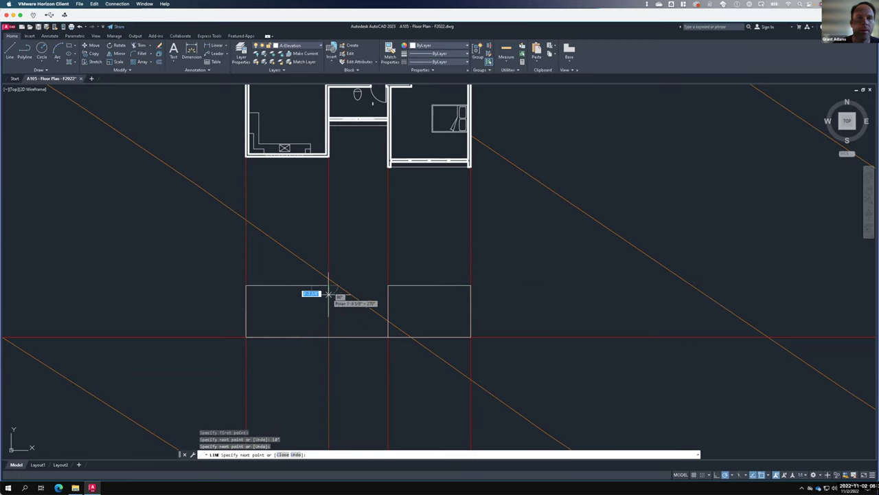
left_click(329, 337)
key("Return")
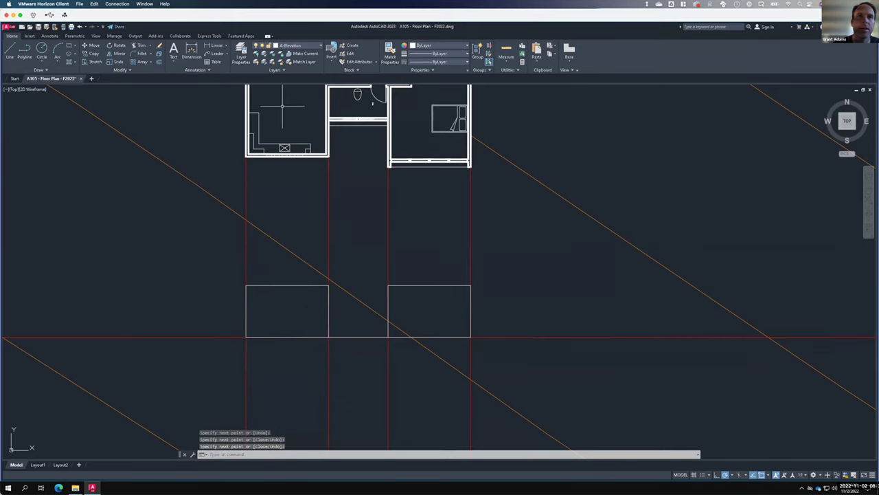
Draw the middle section's top line 8' above the base line, from the kitchen wing's east side to the bedroom wing's west side.
key("Return")
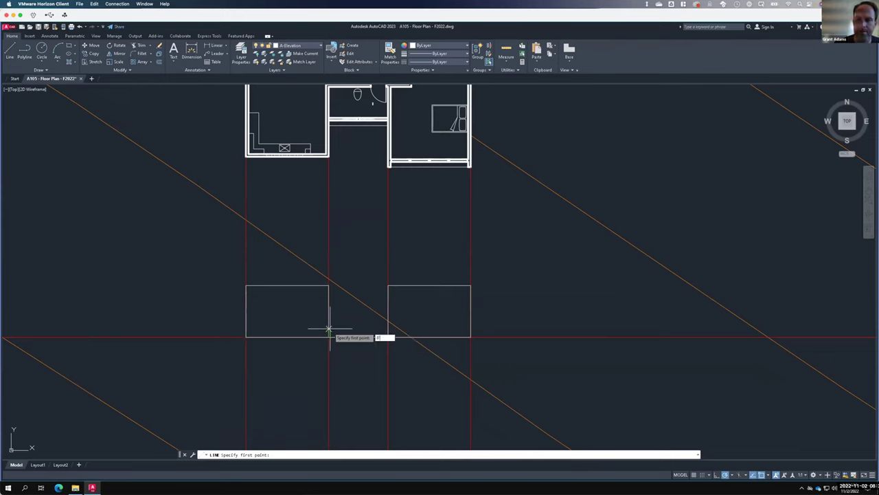
type("8")
key("Return")
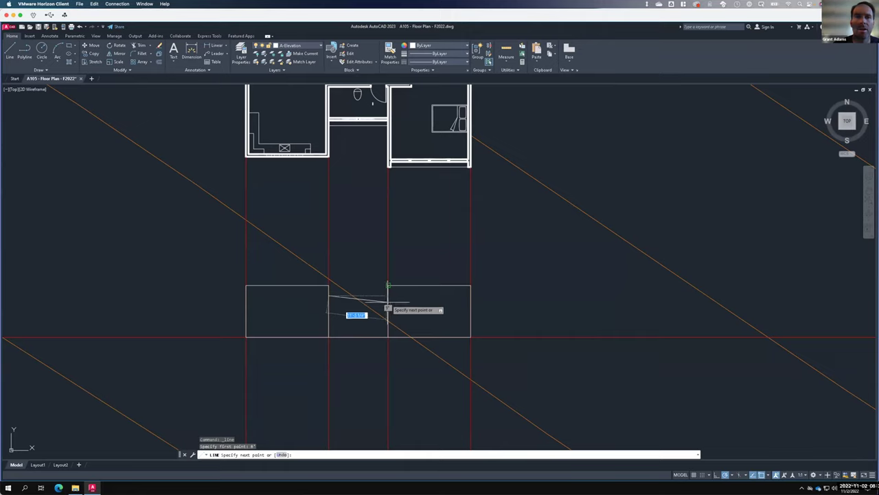
left_click(388, 295)
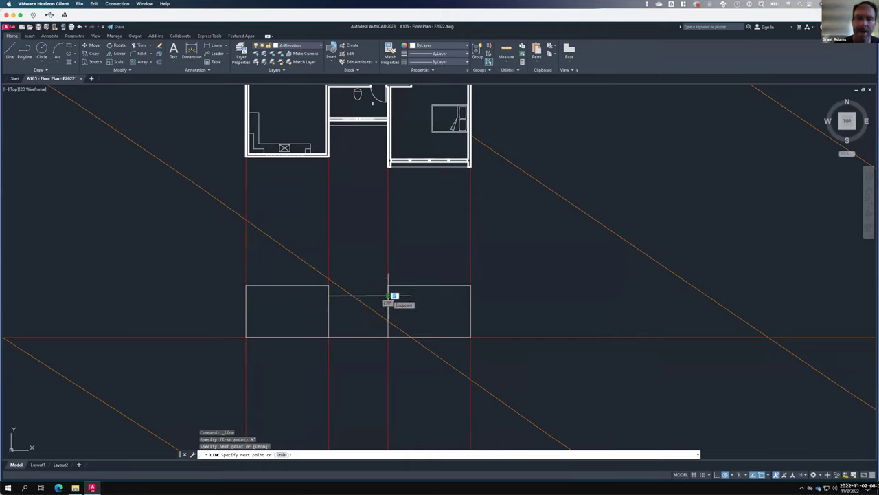
key("Return")
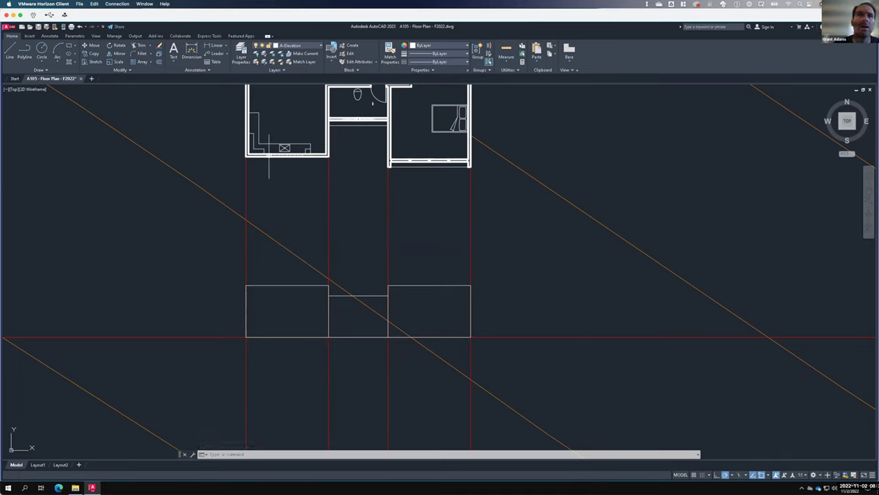
Make A-Guides the current layer.
scroll(272, 156, "up", 4)
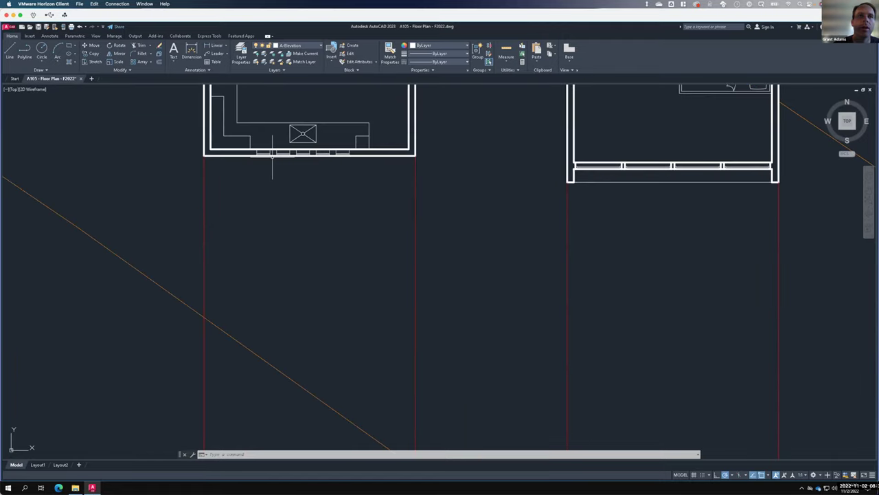
scroll(272, 156, "up", 2)
scroll(272, 157, "down", 4)
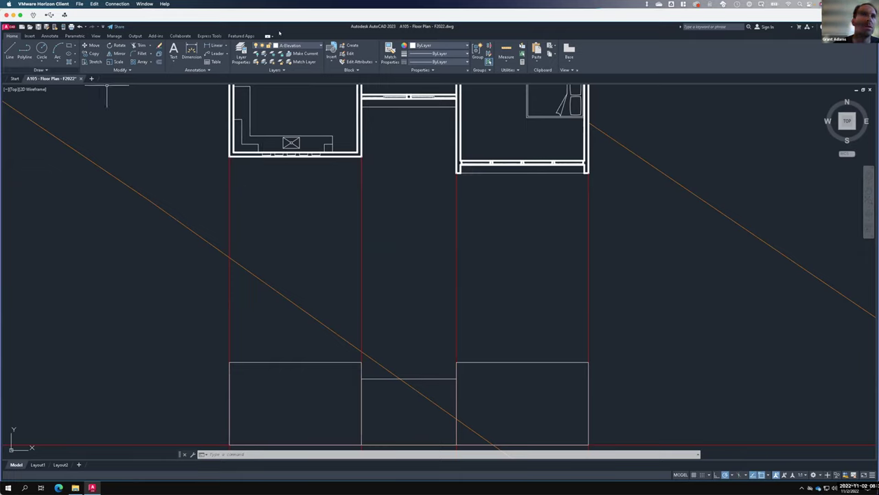
left_click(303, 44)
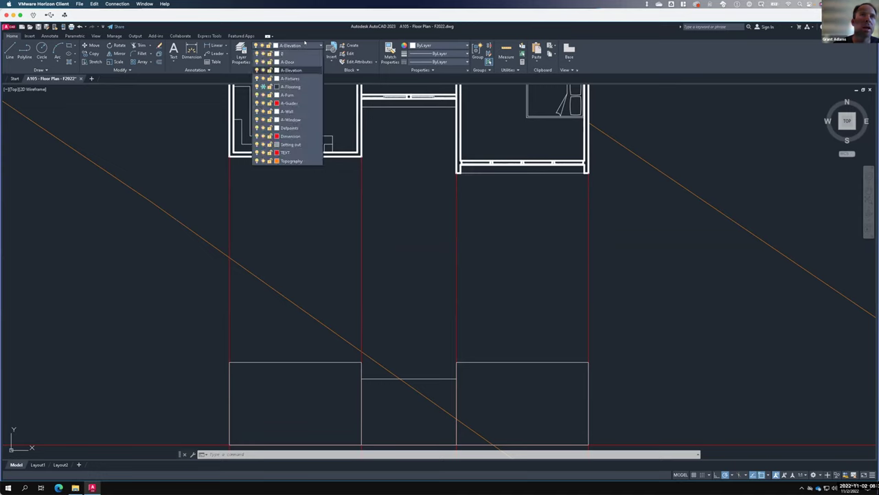
left_click(289, 103)
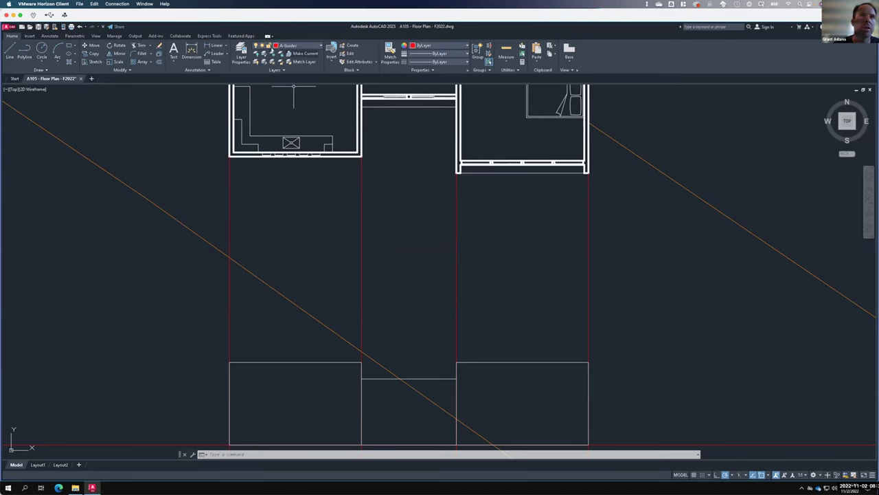
Draw a ray straight down from the west edge of the westernmost kitchen window in the south wall.
left_click(20, 69)
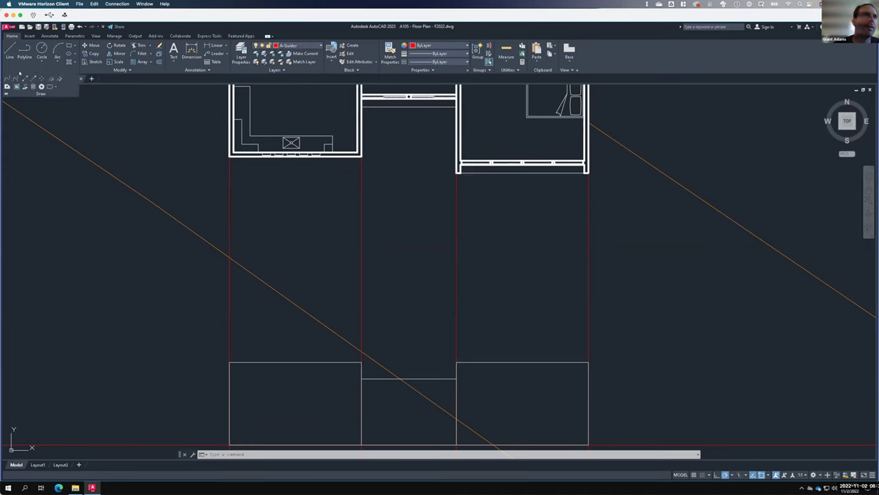
left_click(32, 78)
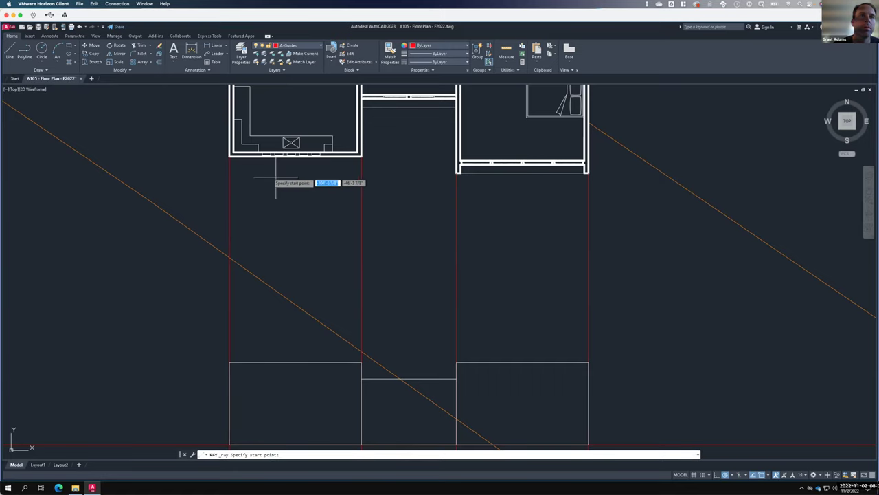
scroll(274, 175, "up", 4)
left_click(256, 129)
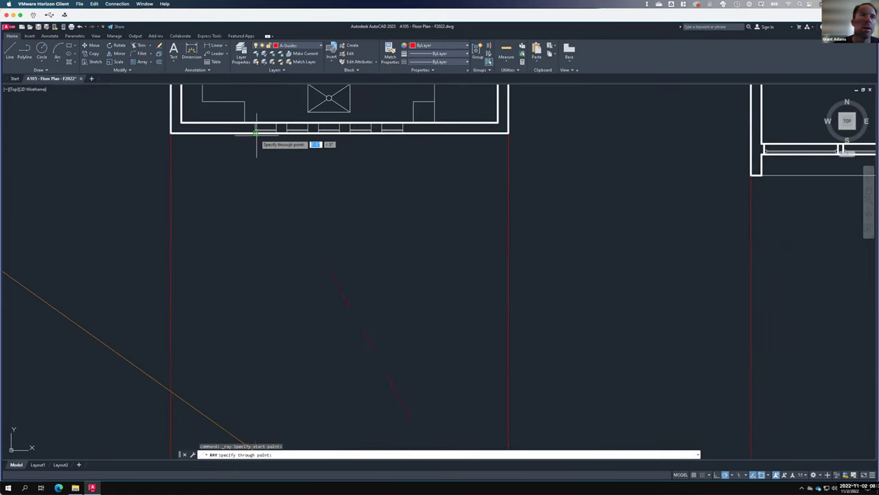
left_click(255, 158)
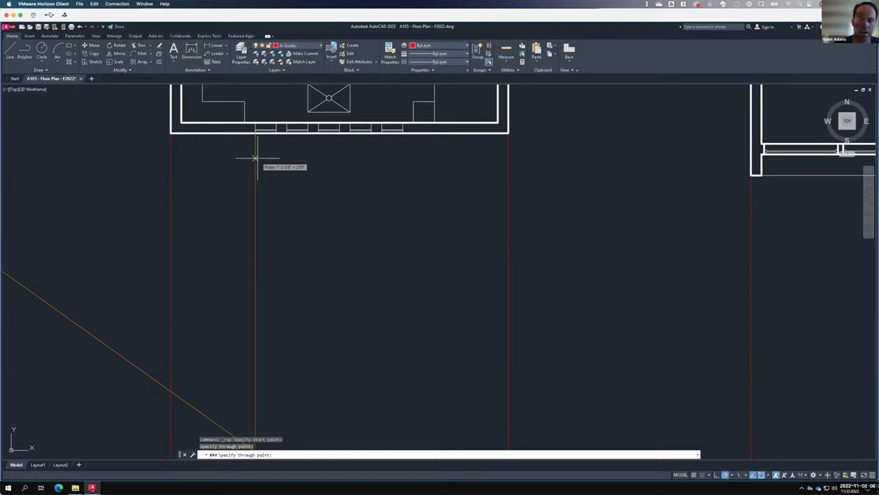
key("Return")
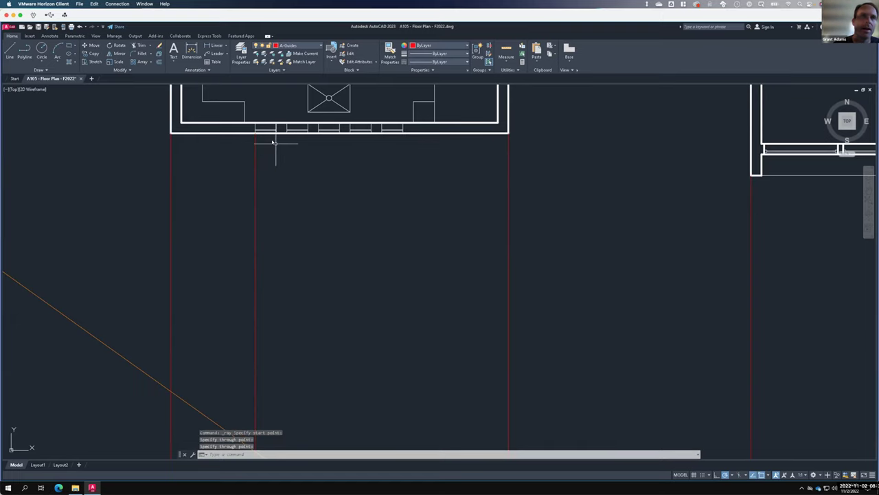
Draw a second ray straight down from the east edge of the westernmost kitchen window.
right_click(282, 142)
left_click(295, 148)
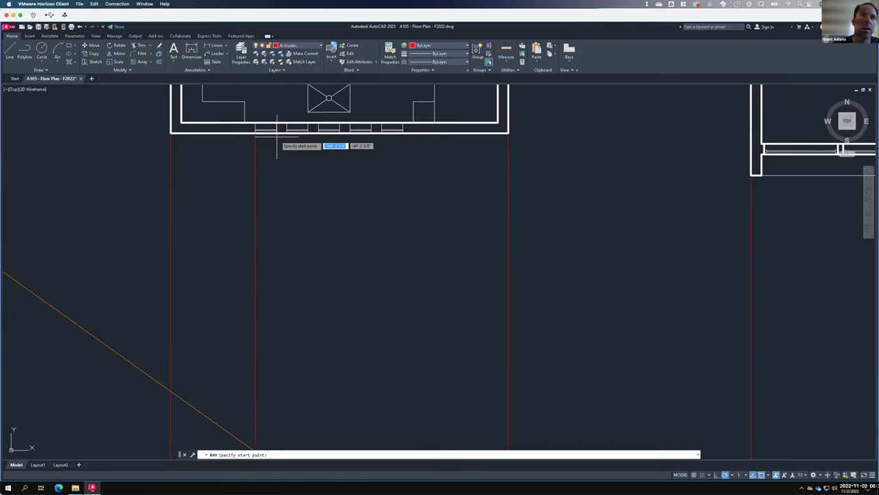
left_click(277, 131)
left_click(277, 163)
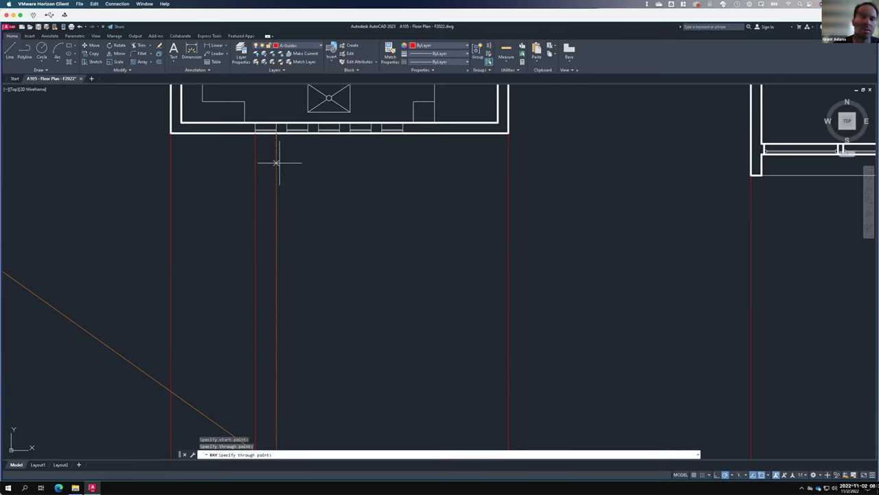
key("Return")
scroll(282, 167, "down", 5)
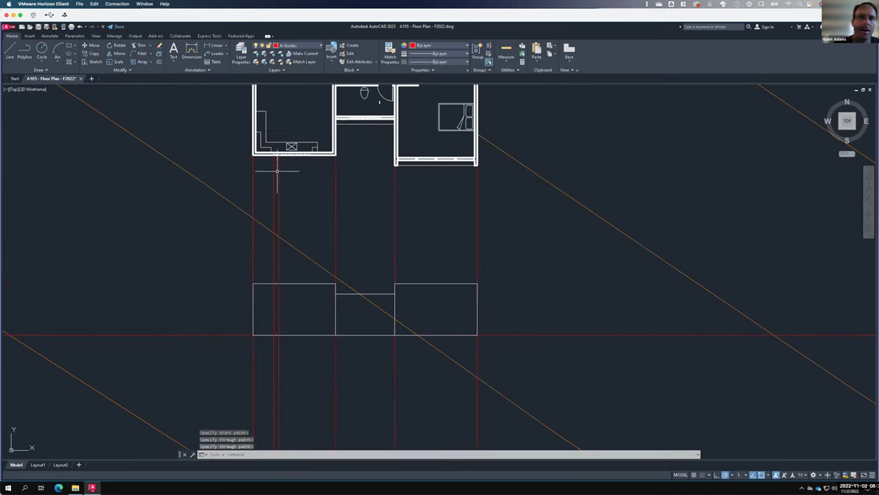
Draw the window's sill line 42" above the elevation's base line, between the two window guides.
scroll(275, 334, "up", 4)
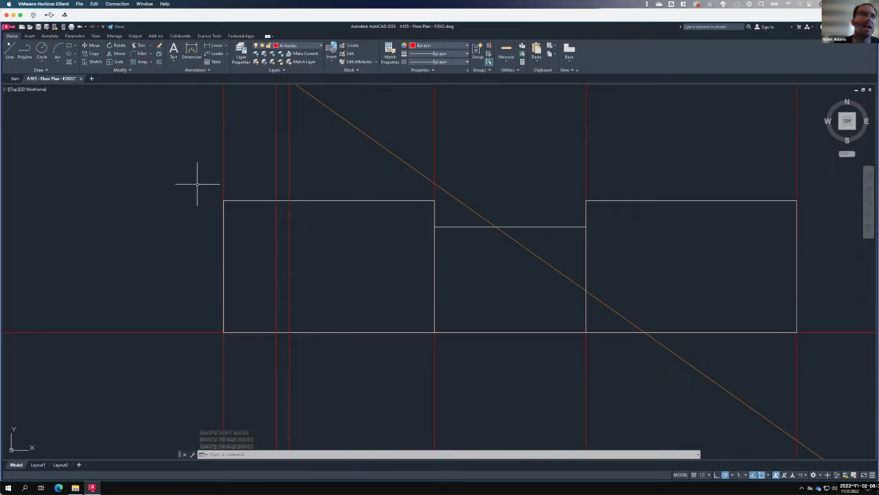
key("l")
key("Return")
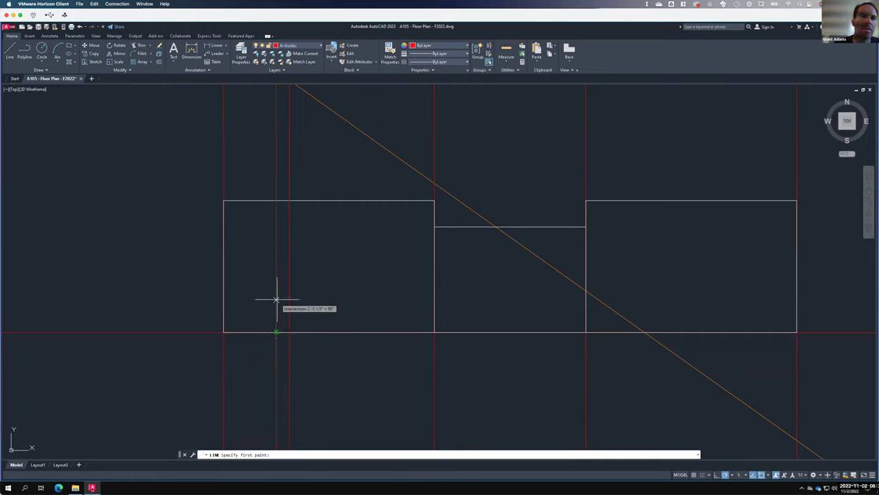
type("43")
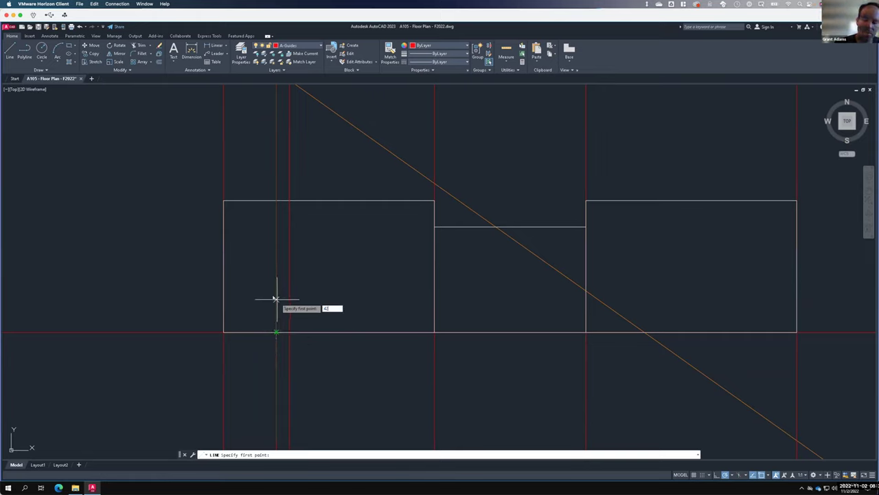
key("Return")
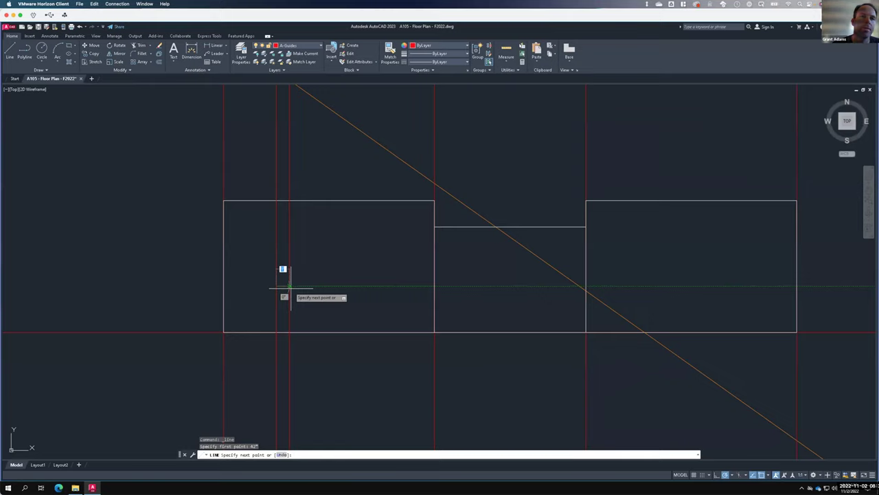
left_click(291, 288)
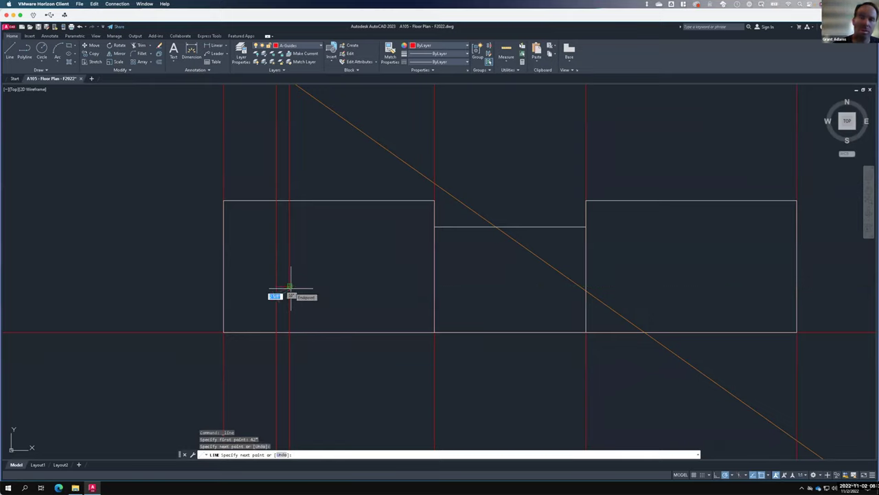
key("Return")
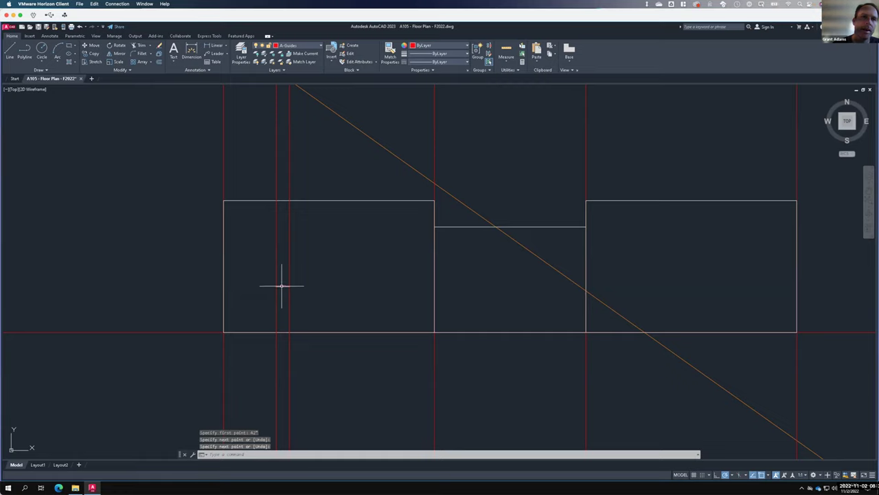
key("Return")
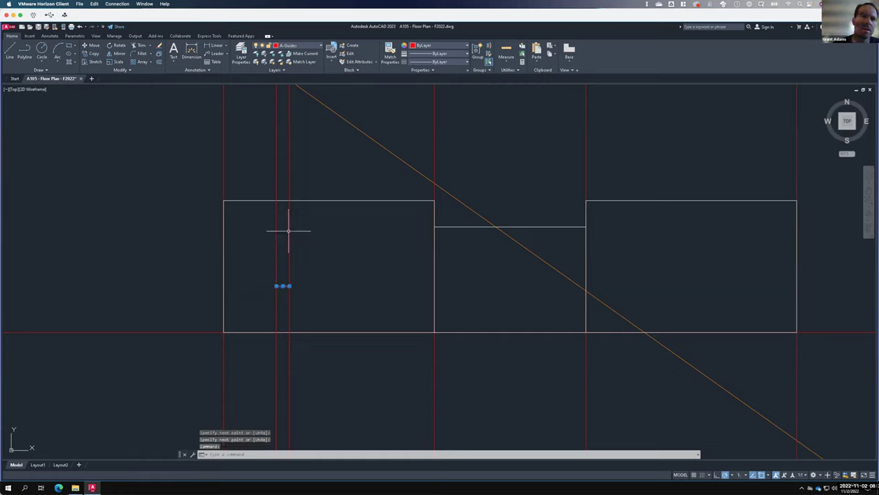
type("offset")
key("Return")
type("6")
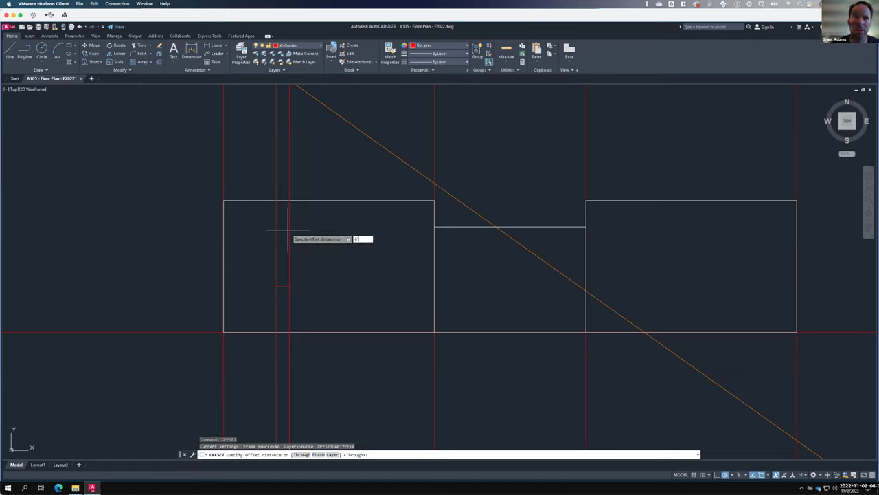
key("Return")
key("Escape")
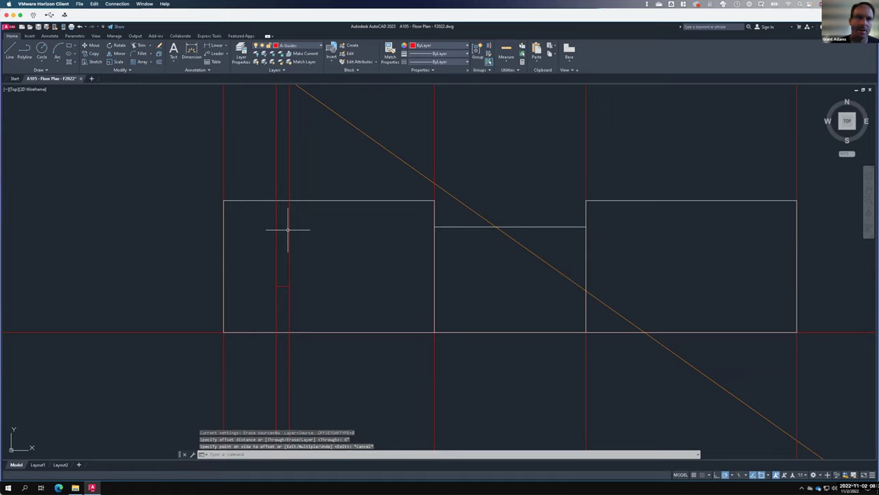
Offset the window's sill line 5' upward to create the head line.
key("Return")
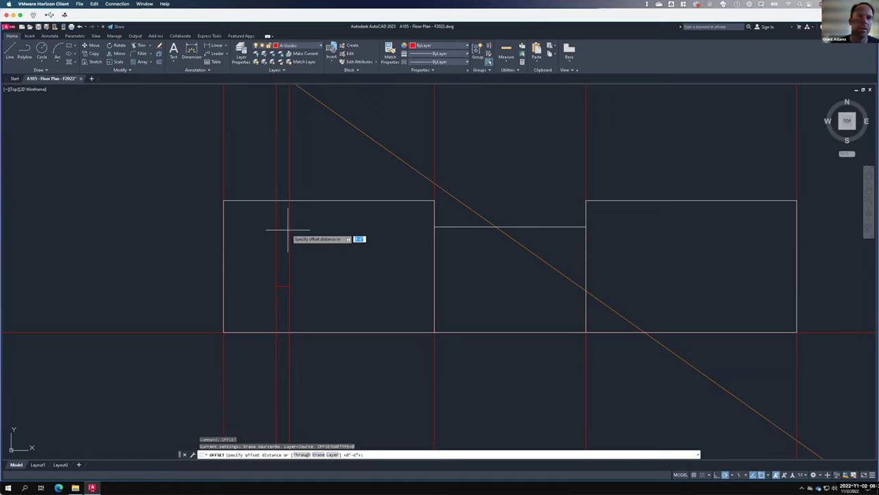
type("6")
key("Return")
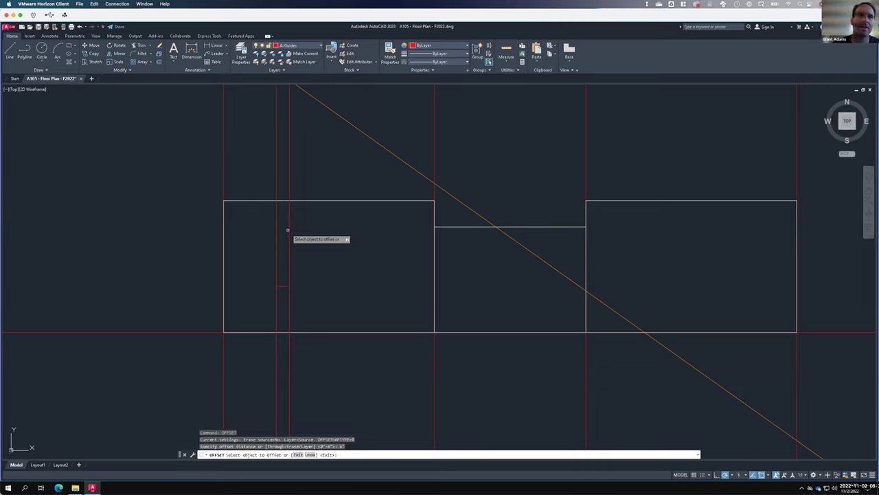
left_click(280, 285)
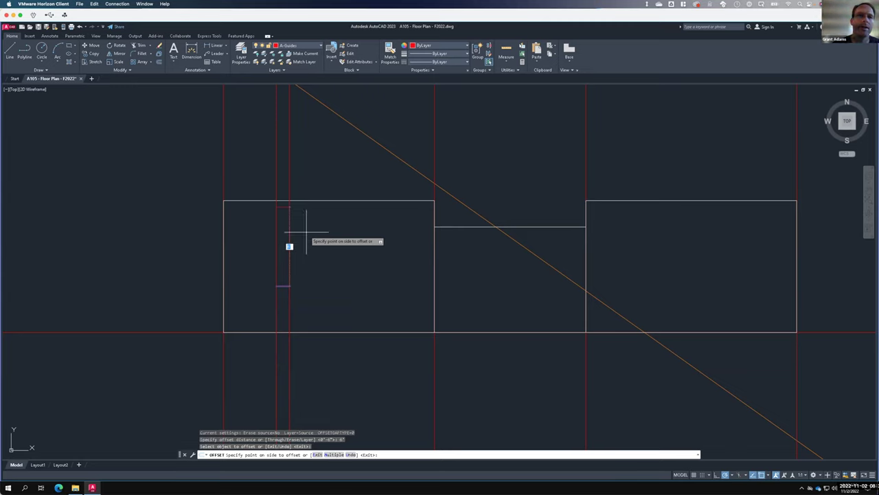
left_click(306, 231)
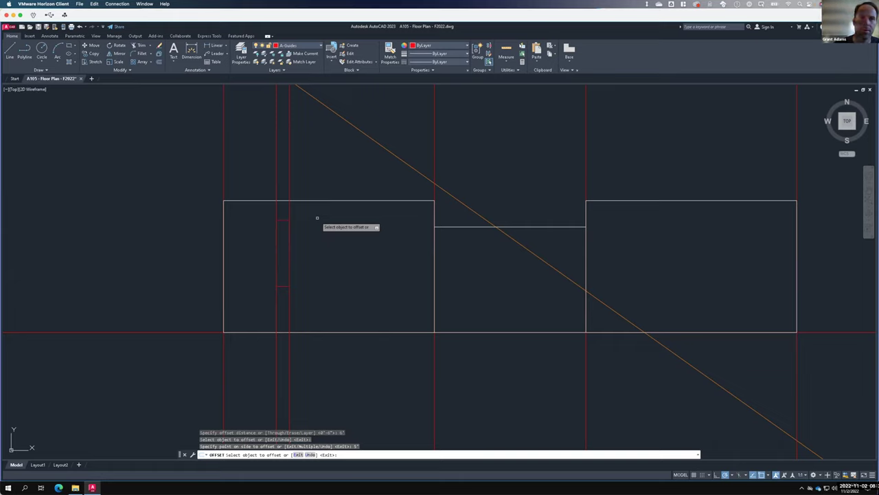
key("Return")
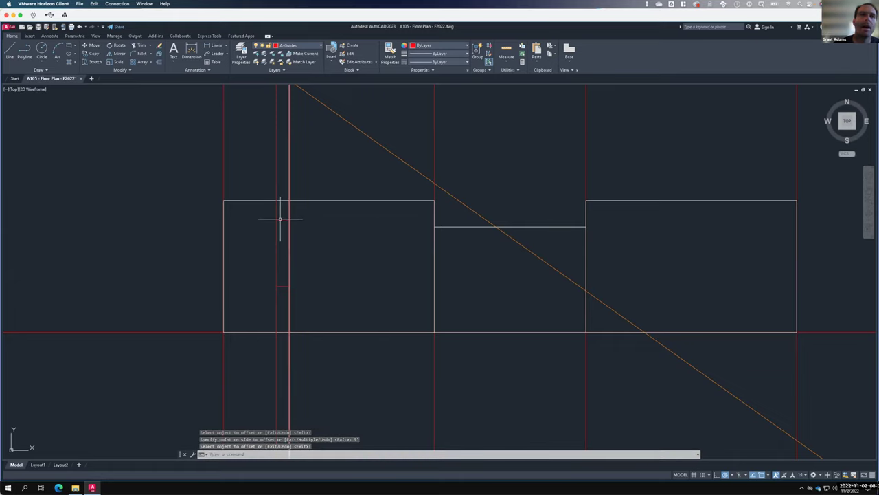
Move the window's sill and head lines to the A-Elevation layer.
left_click(258, 214)
left_click(339, 299)
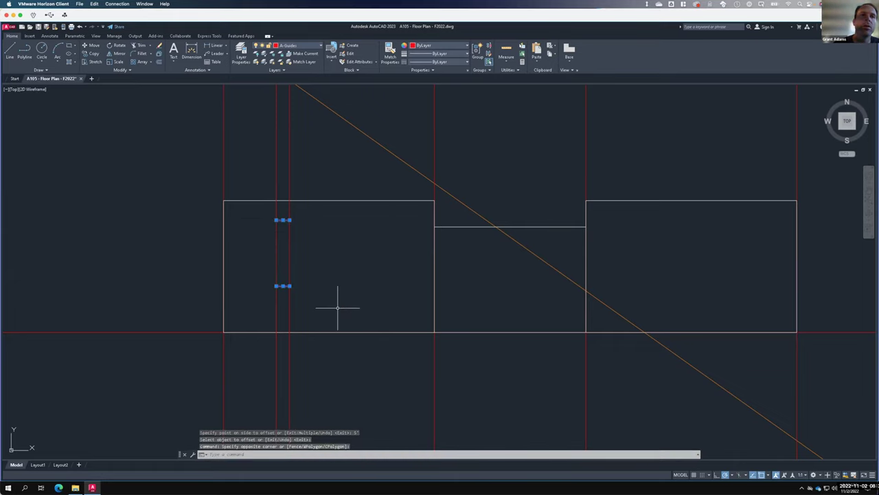
left_click(291, 46)
left_click(292, 70)
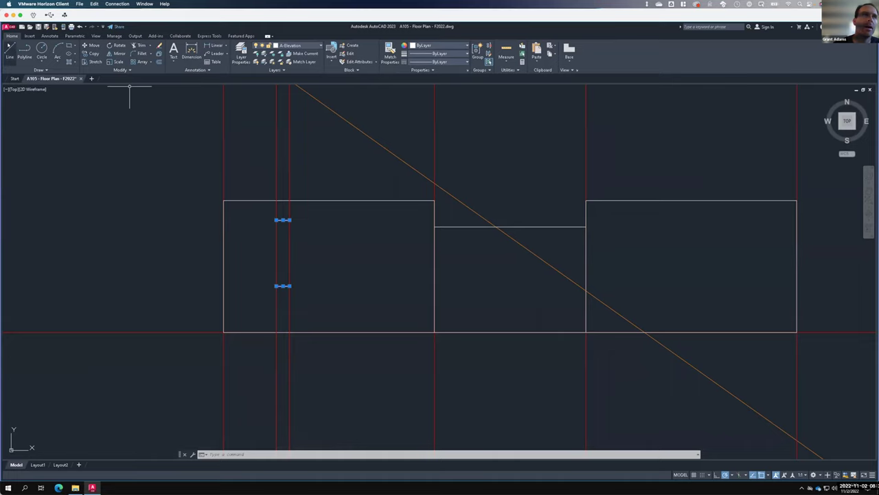
Draw the window's west jamb line along the west window guide, from the sill line up to the head line.
type("l")
key("Return")
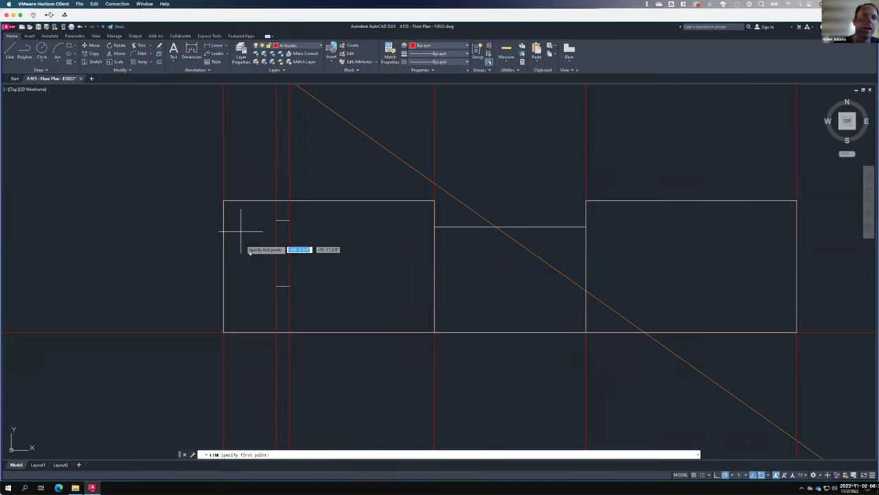
left_click(276, 286)
left_click(276, 221)
left_click(290, 221)
key("Return")
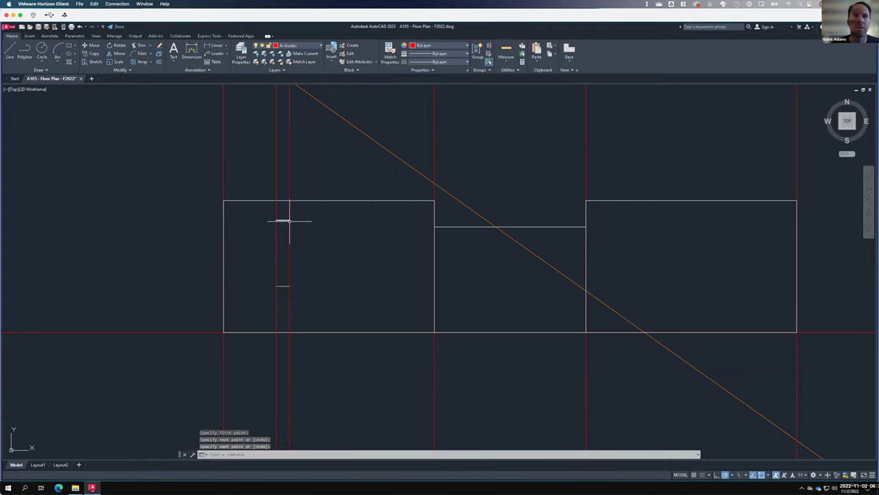
Draw the window's east jamb line along the east window guide, from the head line down to the sill line.
right_click(294, 220)
left_click(313, 228)
left_click(289, 221)
left_click(289, 286)
left_click(276, 286)
left_click(276, 220)
key("Return")
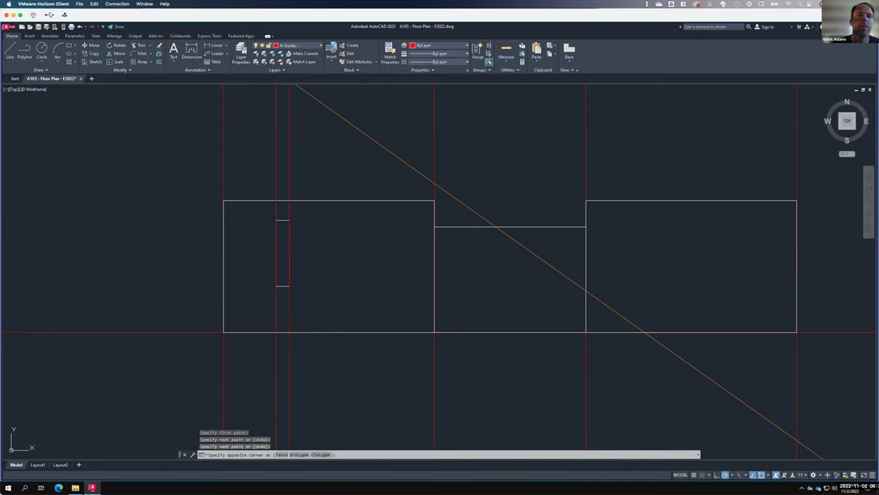
Move all four lines of the kitchen window outline to the A-Elevation layer.
left_click(263, 213)
left_click(338, 315)
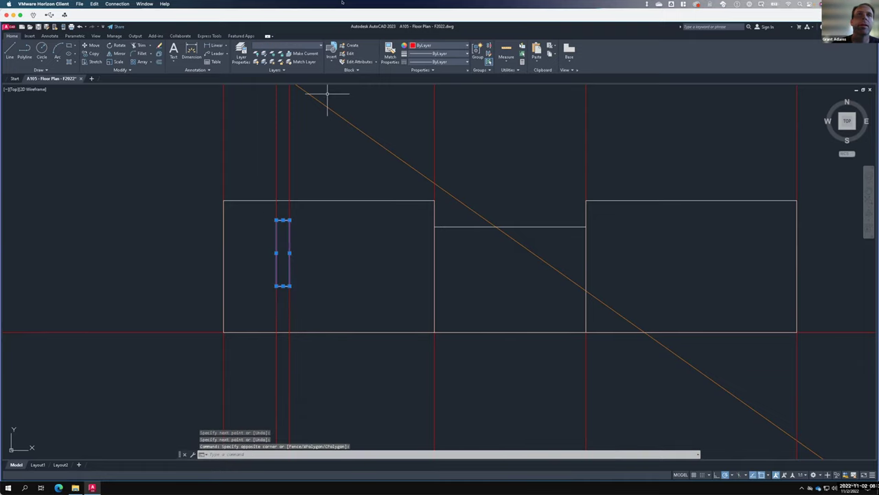
left_click(296, 45)
left_click(292, 63)
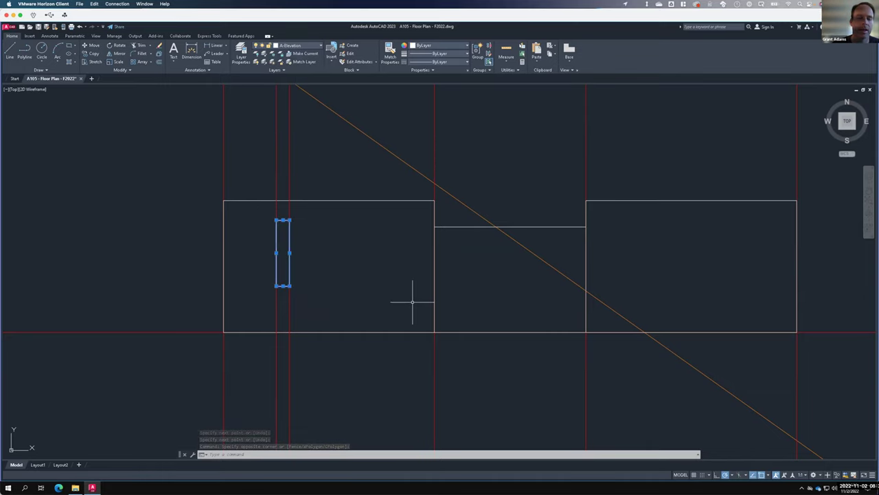
key("Escape")
Join the four lines of the kitchen window outline into a single polyline.
scroll(267, 221, "up", 2)
scroll(268, 219, "up", 2)
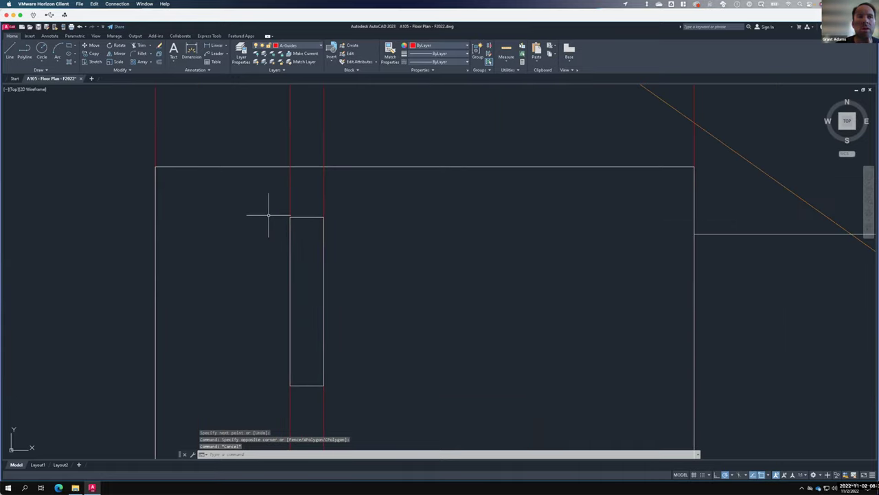
left_click(268, 215)
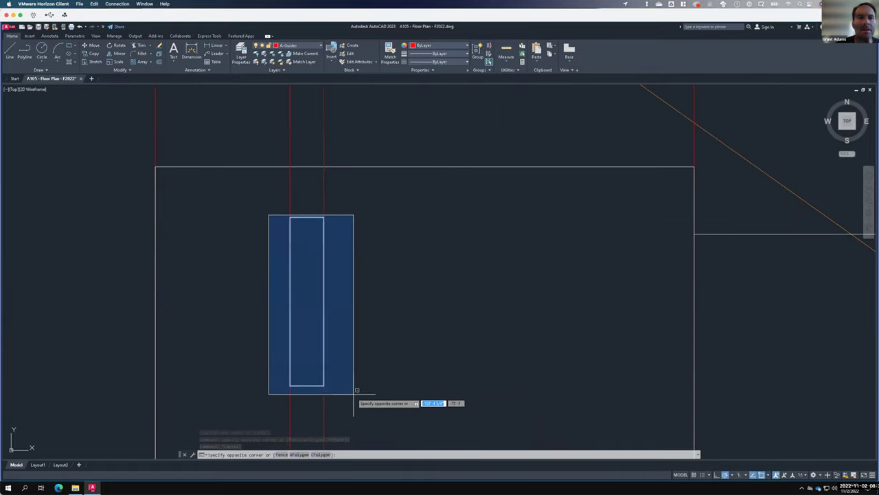
left_click(357, 395)
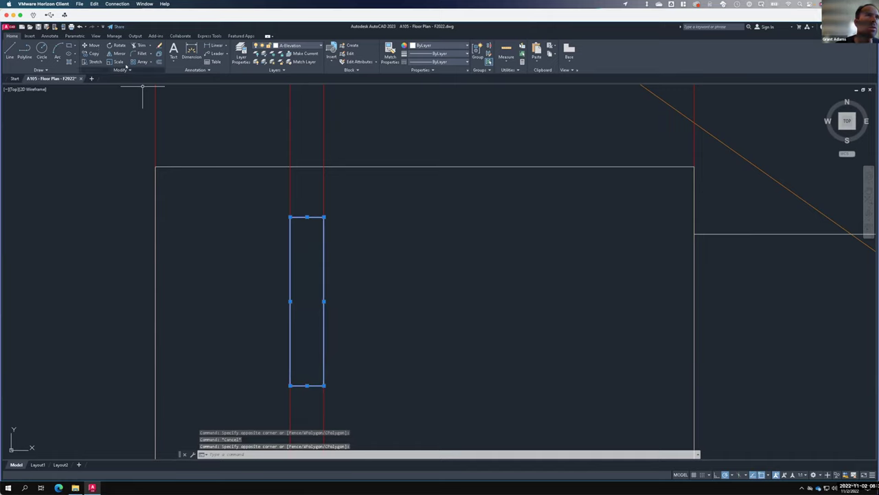
left_click(126, 68)
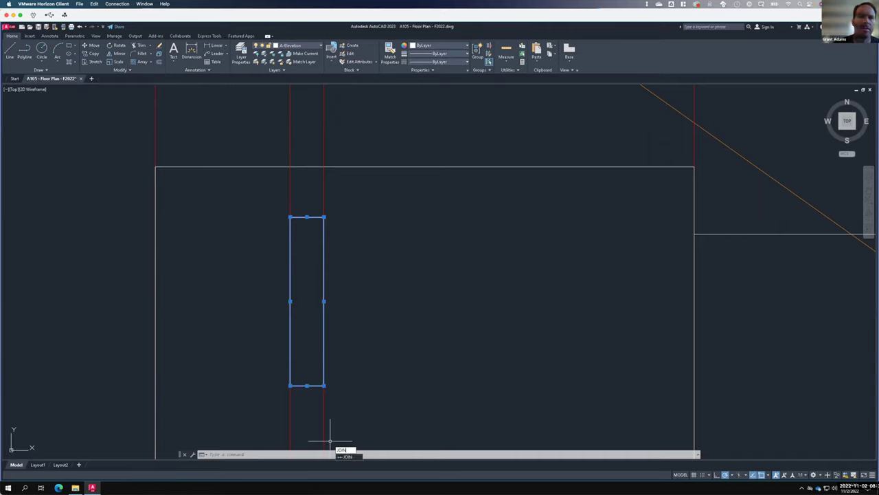
key("Return")
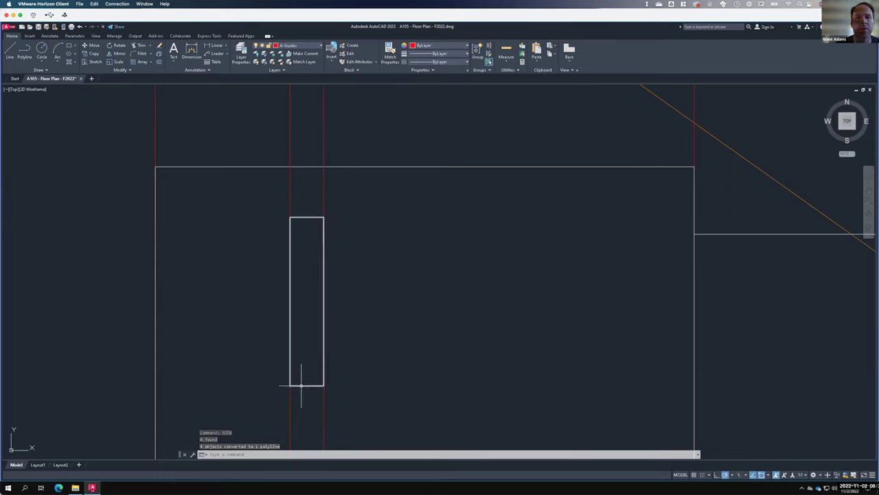
Offset the joined kitchen window outline 1.5" inward to create the frame's inner edge.
type("off")
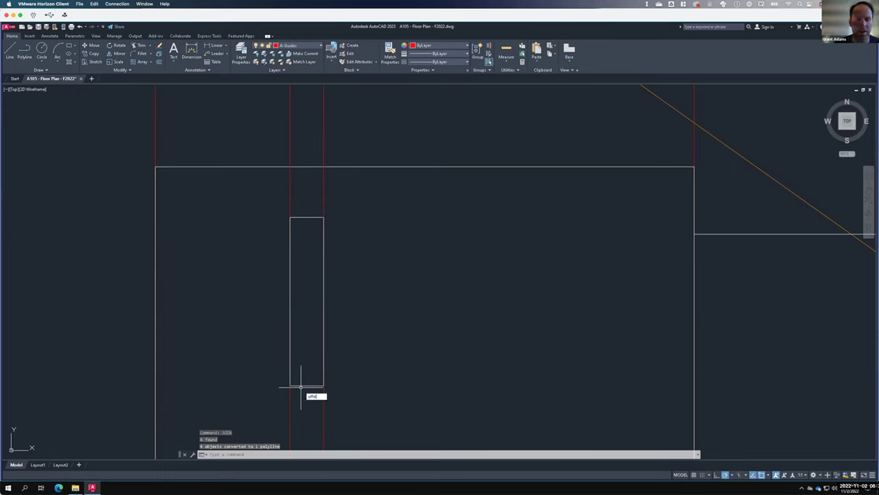
type("set")
key("BackSpace")
key("BackSpace")
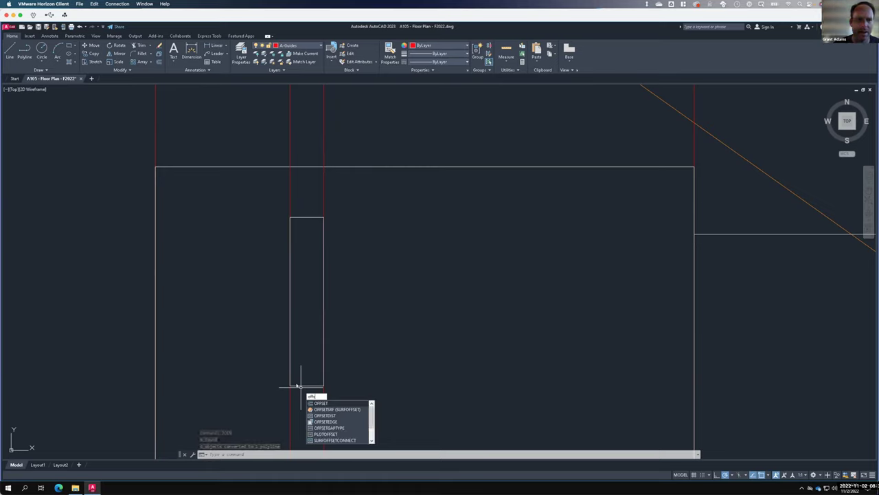
key("Down")
key("Return")
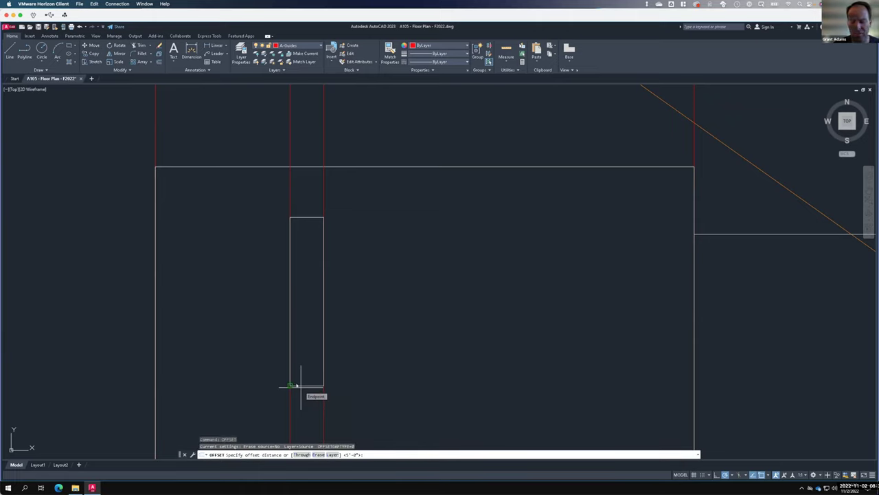
type("1.5")
key("Return")
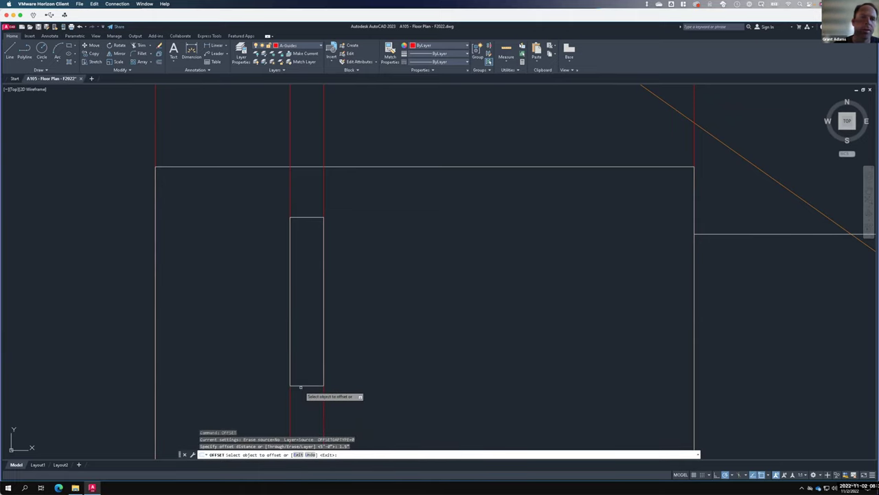
left_click(300, 386)
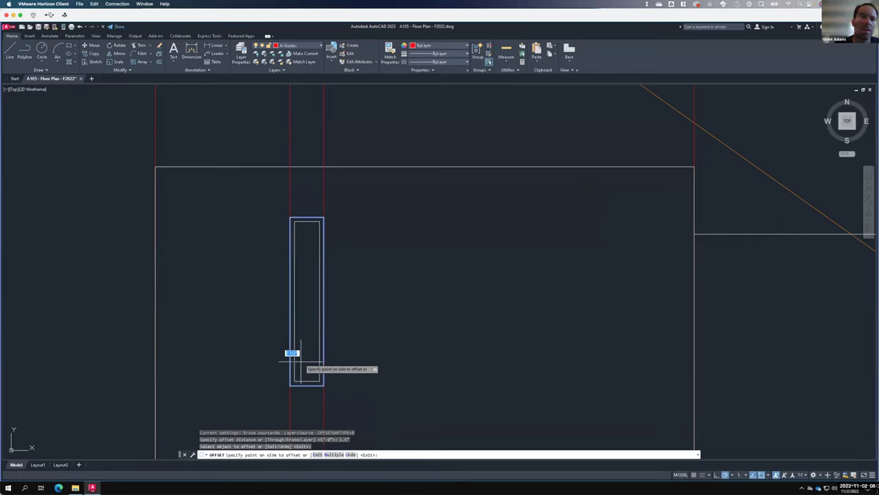
left_click(301, 361)
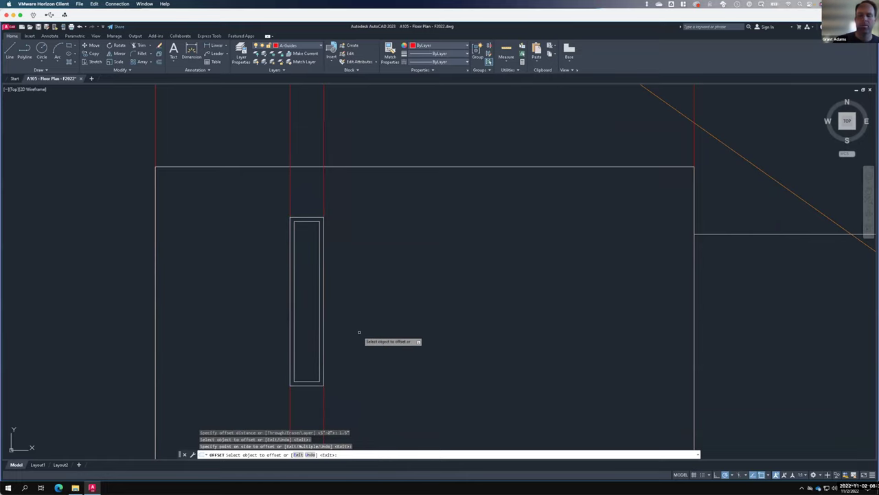
key("Return")
Copy the elevation window's two outlines to the other four kitchen window positions, using the windows' west outer corners in the floor plan as reference points.
scroll(270, 354, "down", 2)
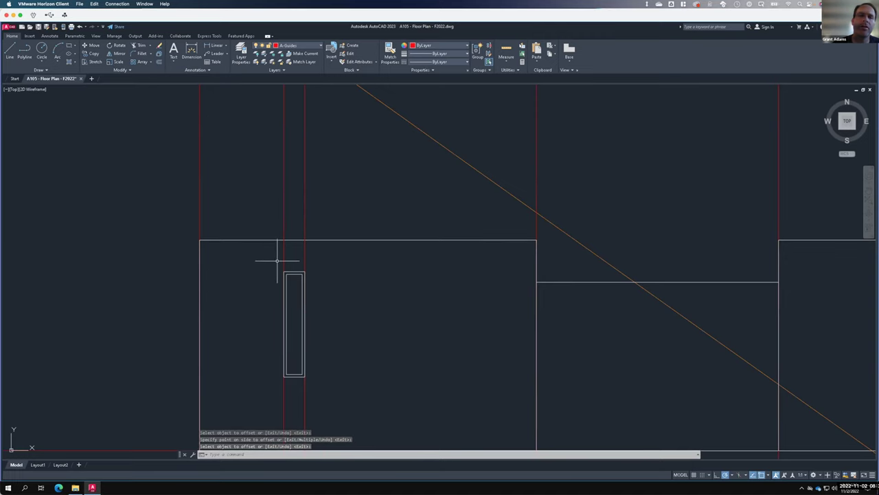
scroll(347, 299, "down", 2)
scroll(328, 233, "down", 3)
scroll(347, 204, "up", 5)
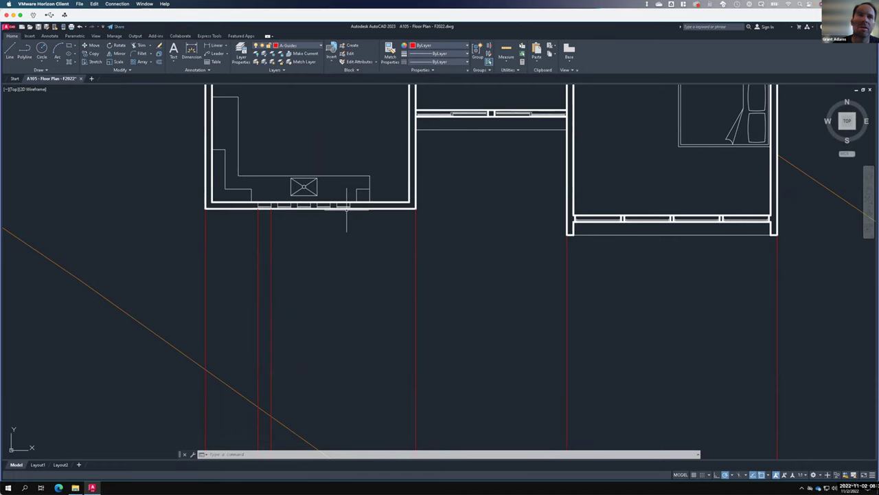
scroll(338, 207, "down", 5)
scroll(326, 300, "up", 5)
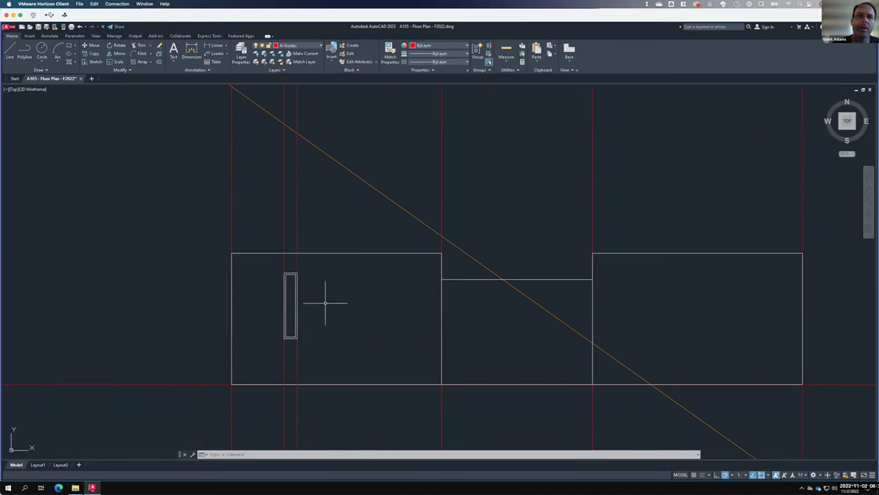
left_click(266, 264)
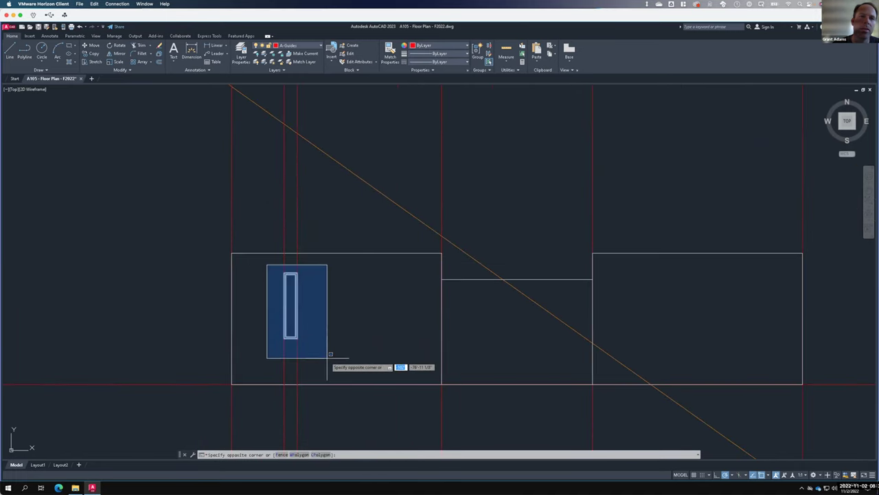
left_click(328, 358)
scroll(327, 358, "down", 5)
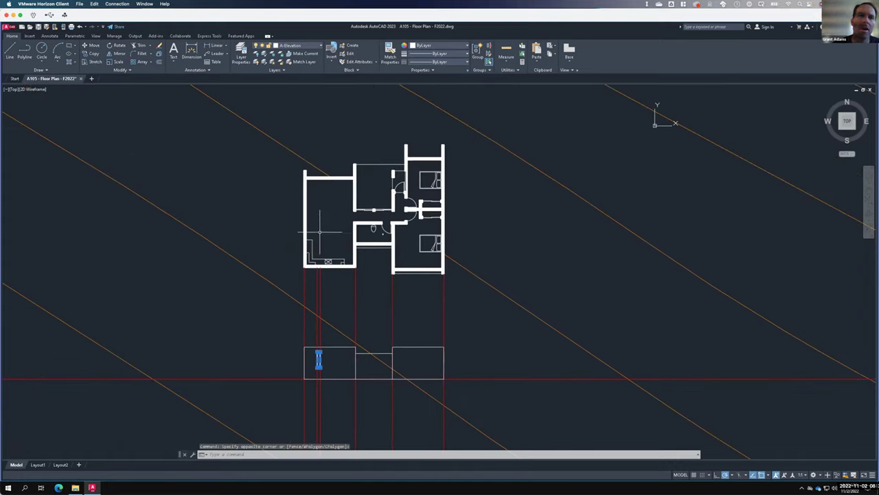
scroll(332, 282, "up", 5)
scroll(332, 283, "up", 5)
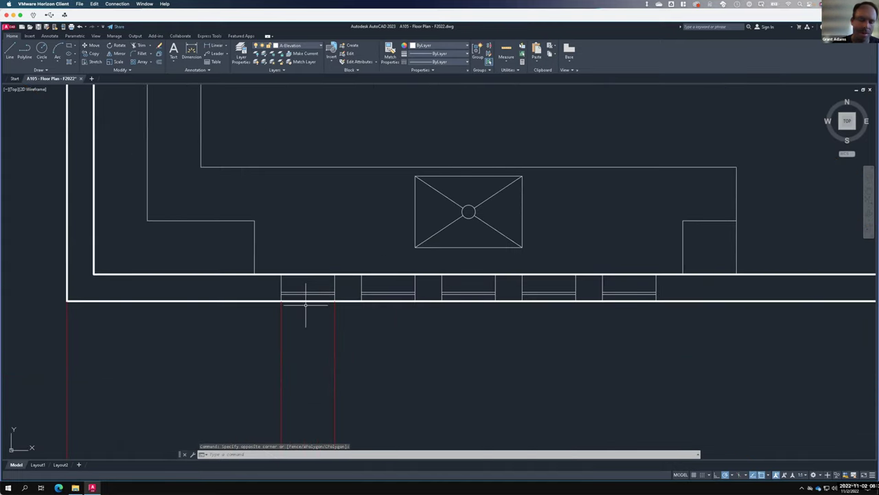
type("cop")
key("Return")
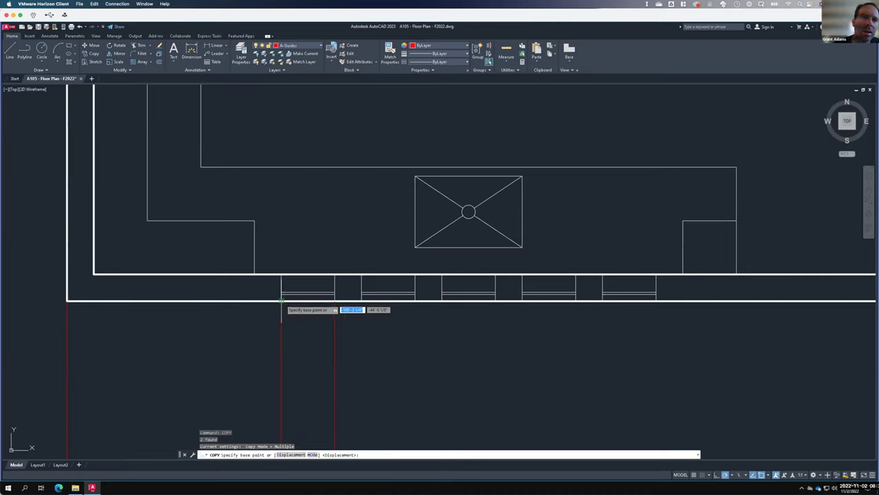
left_click(281, 299)
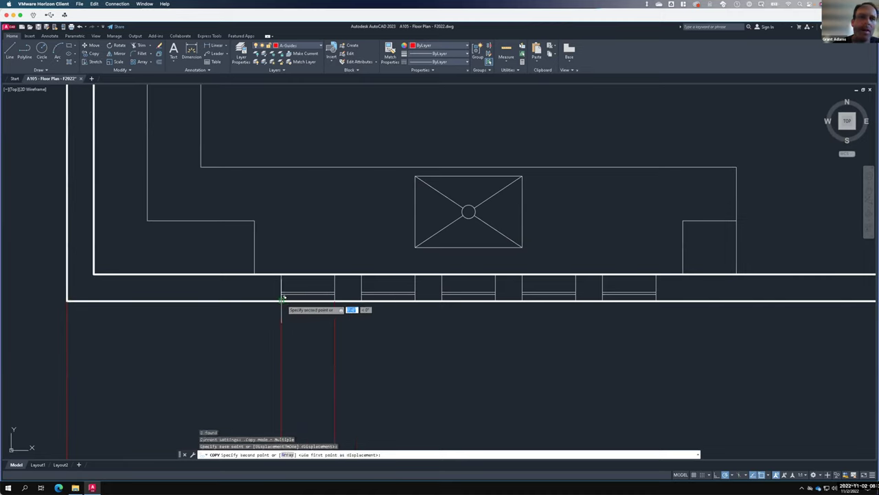
left_click(362, 298)
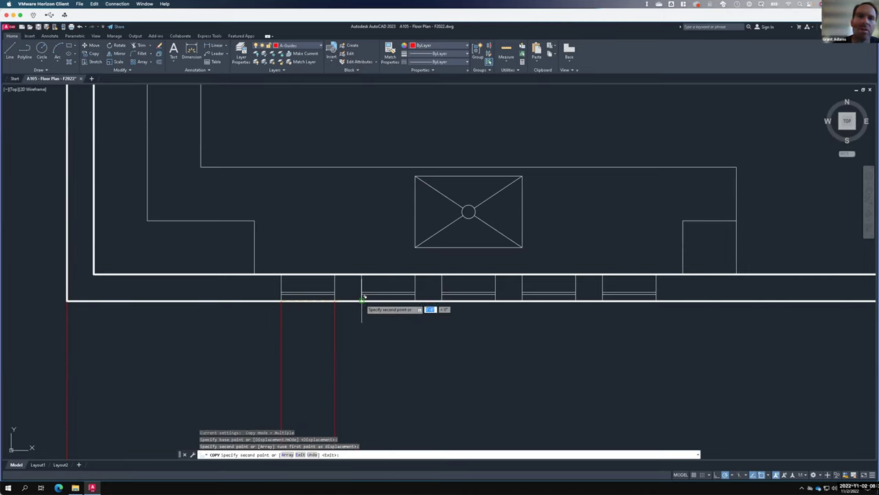
left_click(443, 298)
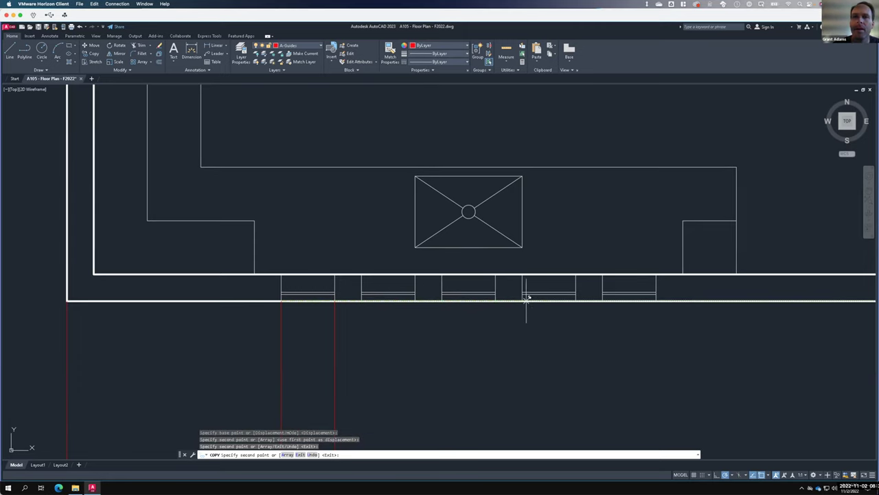
left_click(525, 298)
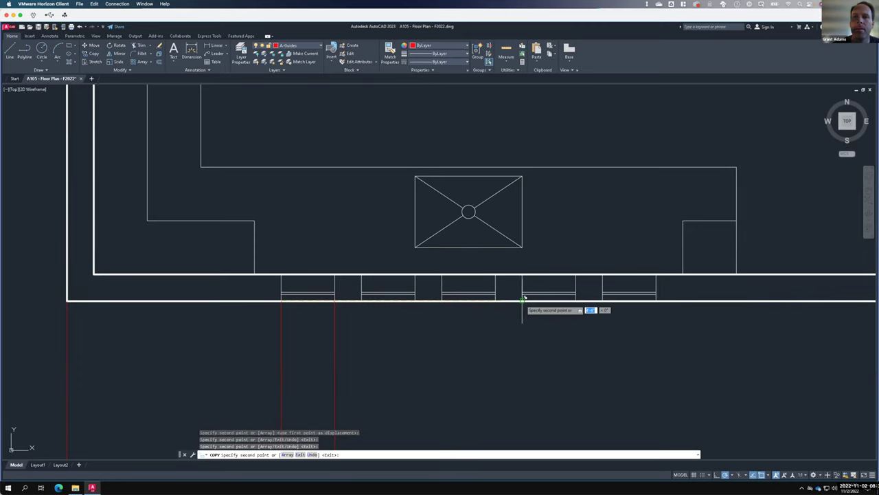
left_click(602, 299)
scroll(426, 275, "down", 5)
scroll(423, 273, "down", 4)
scroll(439, 440, "up", 4)
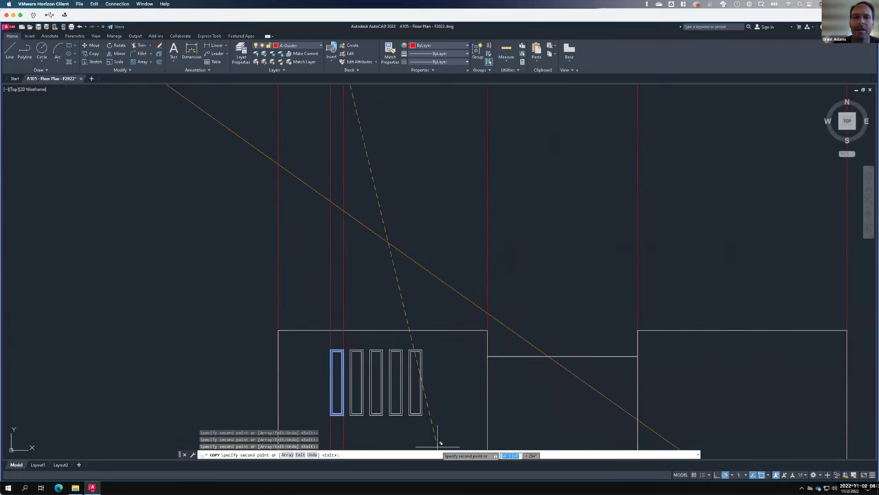
key("Return")
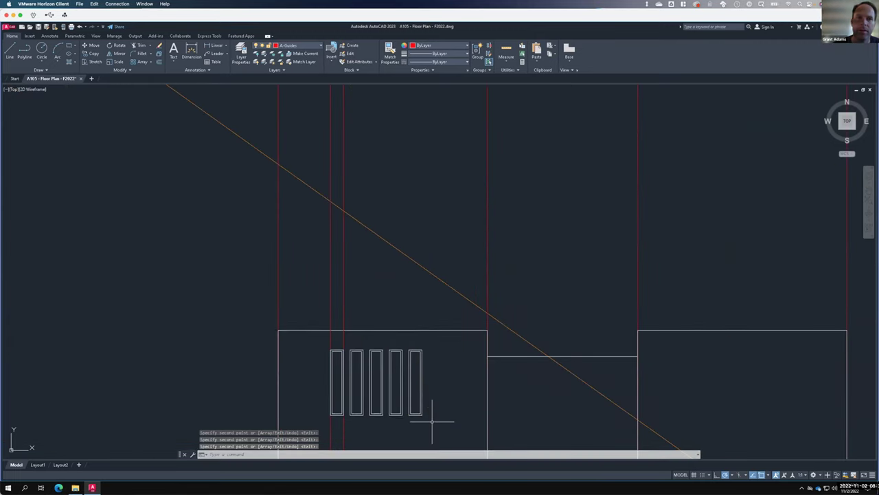
Project a vertical ray southward from the west edge of the south bedroom's westernmost window in the floor plan.
scroll(306, 299, "down", 4)
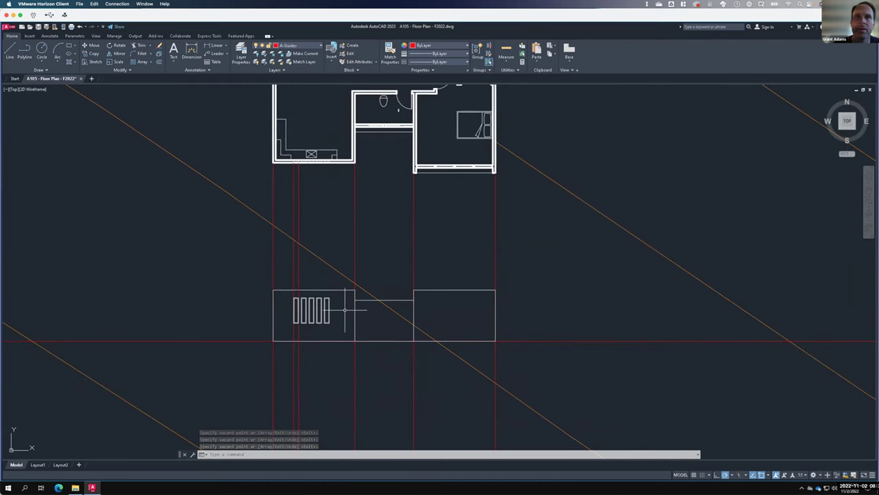
scroll(438, 171, "up", 6)
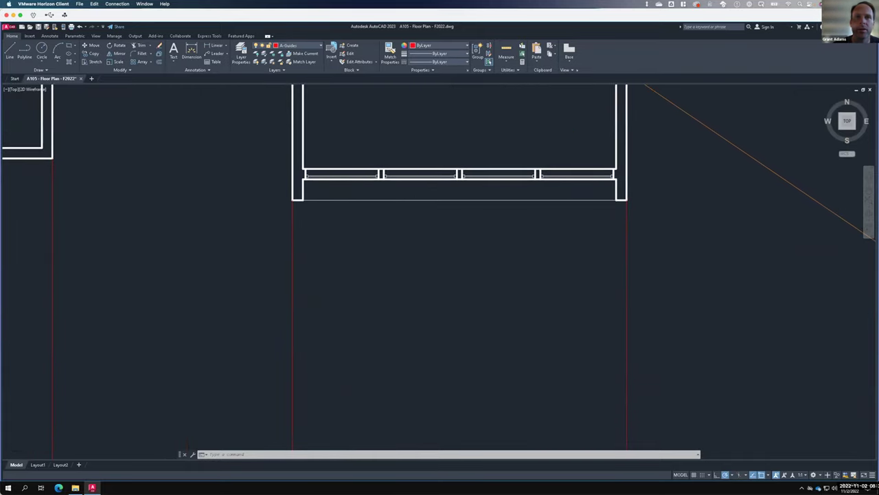
scroll(362, 163, "down", 3)
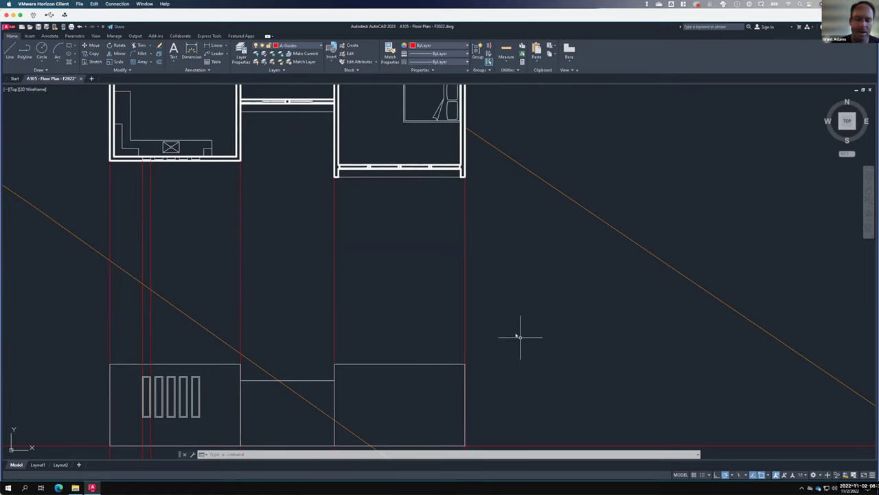
type("ray")
key("Return")
scroll(347, 169, "up", 5)
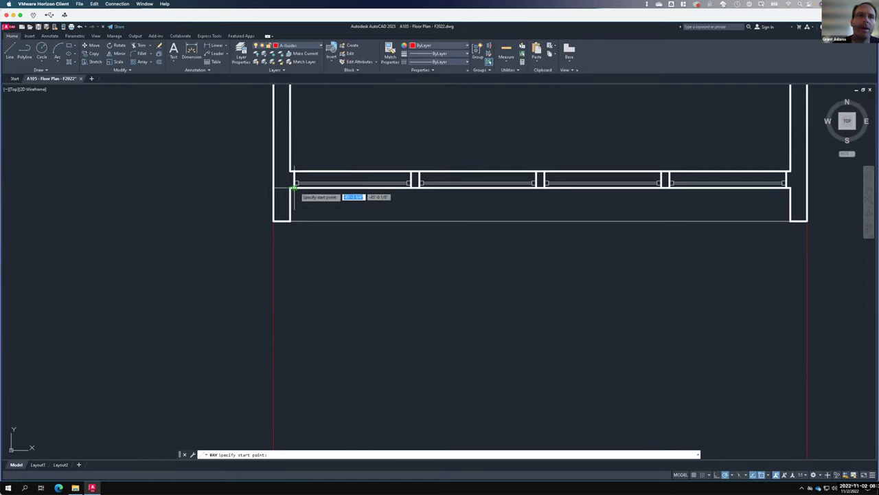
left_click(294, 186)
left_click(298, 248)
key("Return")
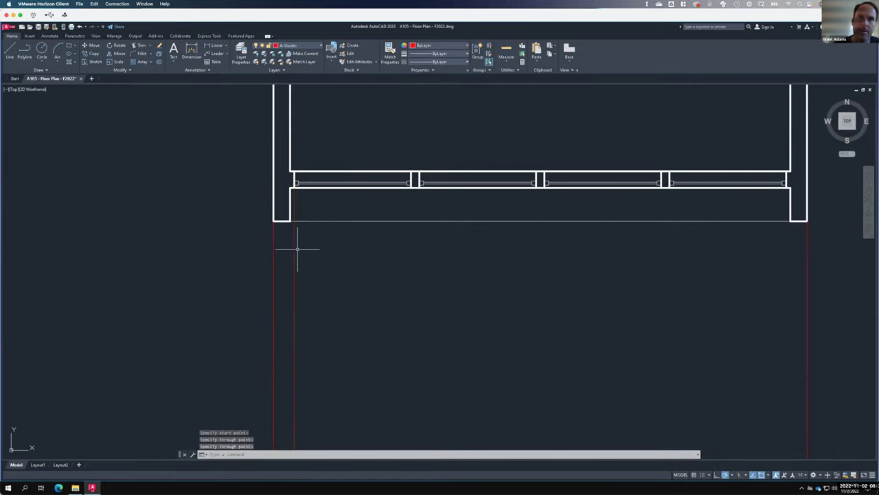
Project a second vertical ray southward from the east edge of the south bedroom's westernmost window.
right_click(388, 229)
left_click(398, 234)
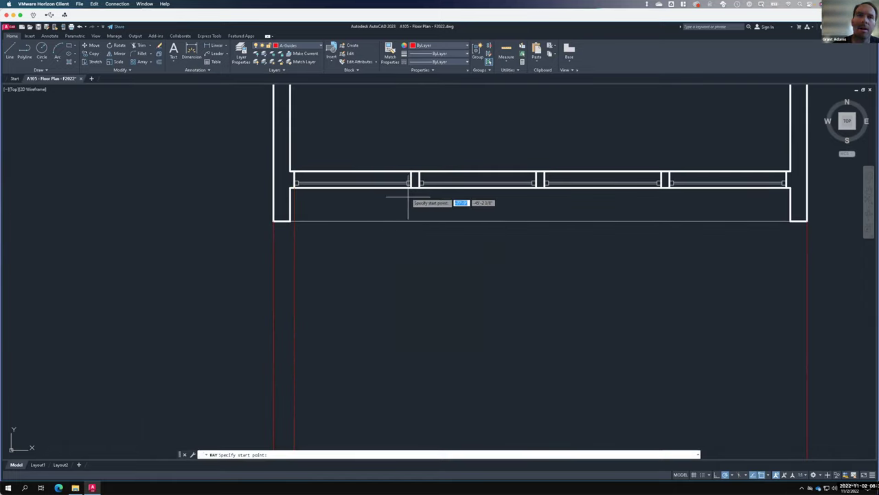
left_click(411, 182)
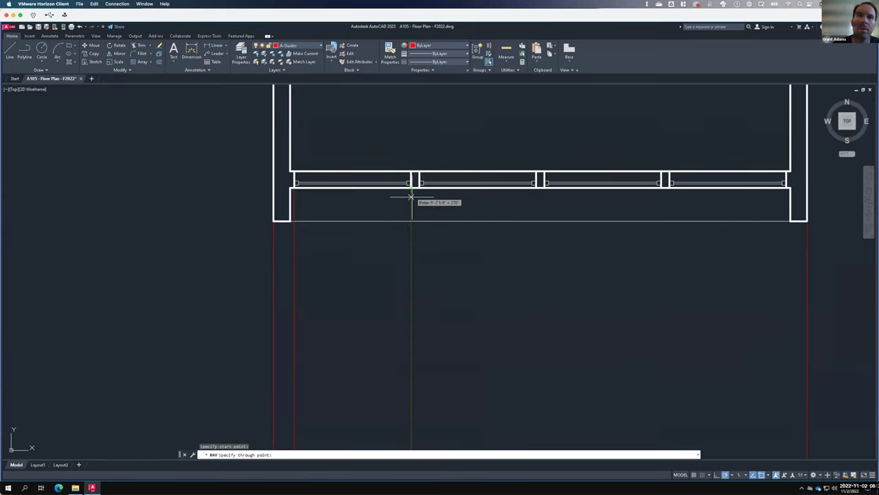
left_click(410, 245)
key("Return")
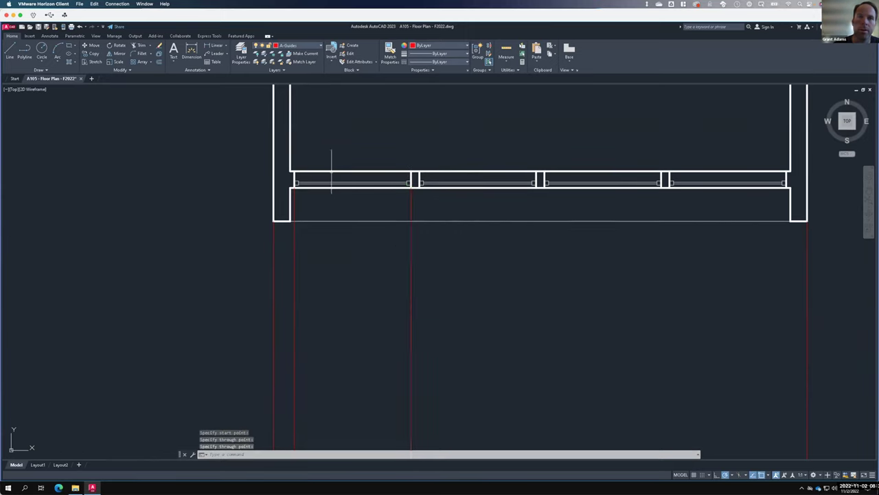
scroll(334, 172, "down", 5)
scroll(320, 261, "up", 6)
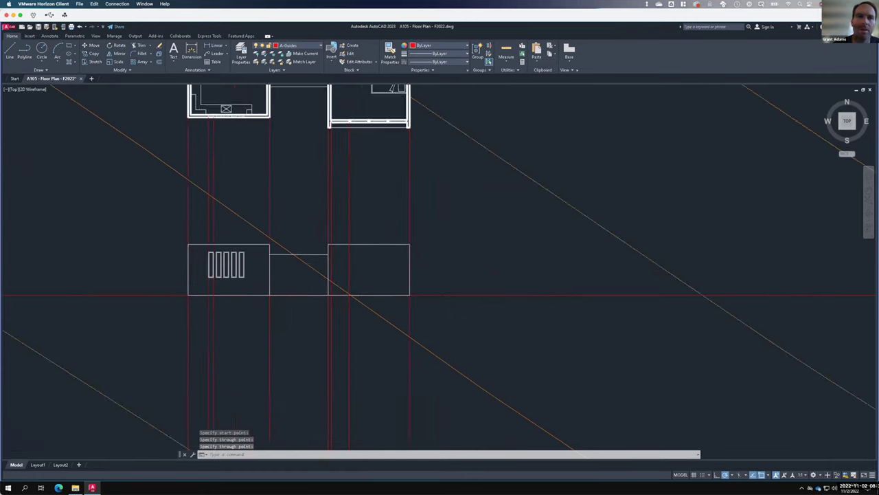
key("l")
key("Return")
scroll(347, 337, "up", 2)
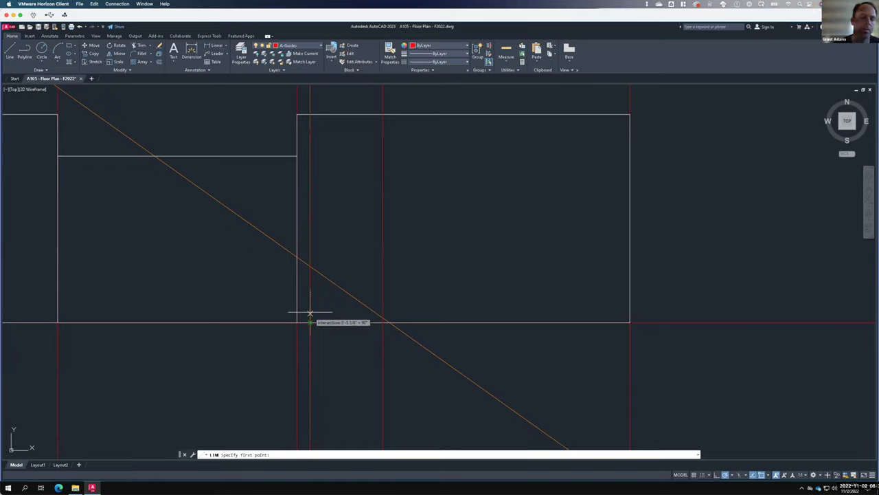
key("Escape")
key("Escape")
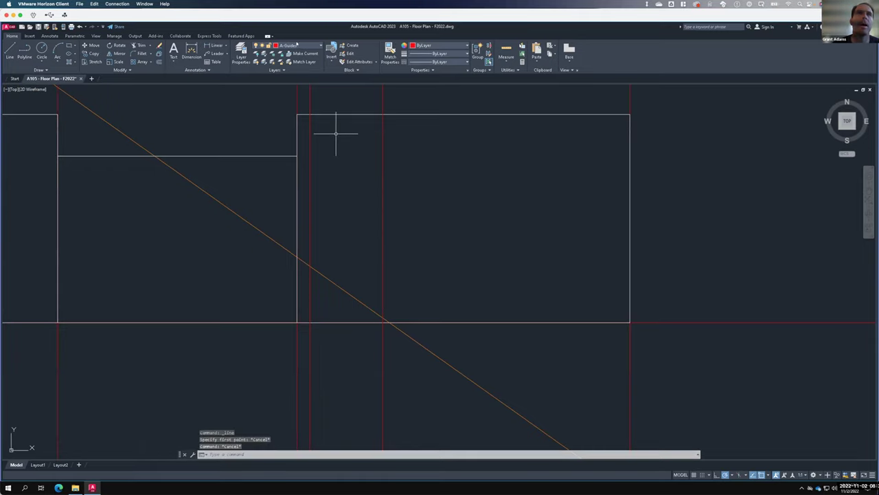
Make A-Elevation the current layer and draw the bedroom window's bottom line 6" above the ground line, spanning the two window guides.
left_click(296, 44)
left_click(296, 43)
left_click(296, 43)
left_click(290, 70)
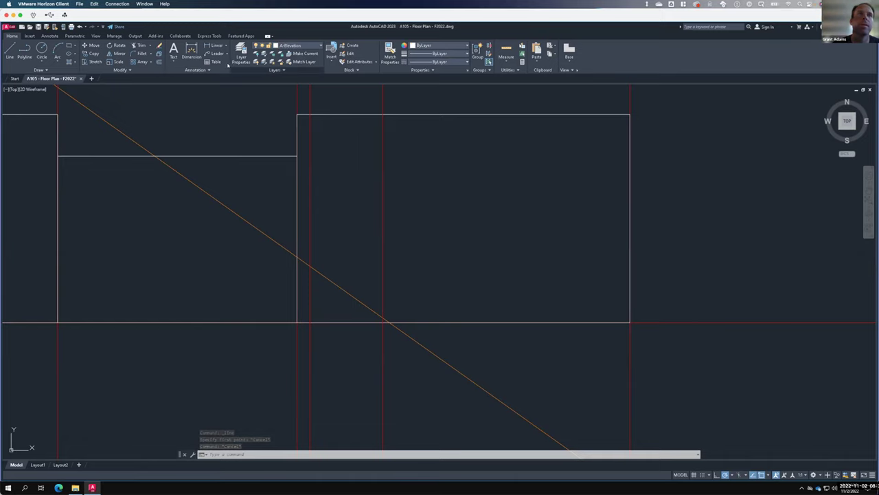
left_click(10, 51)
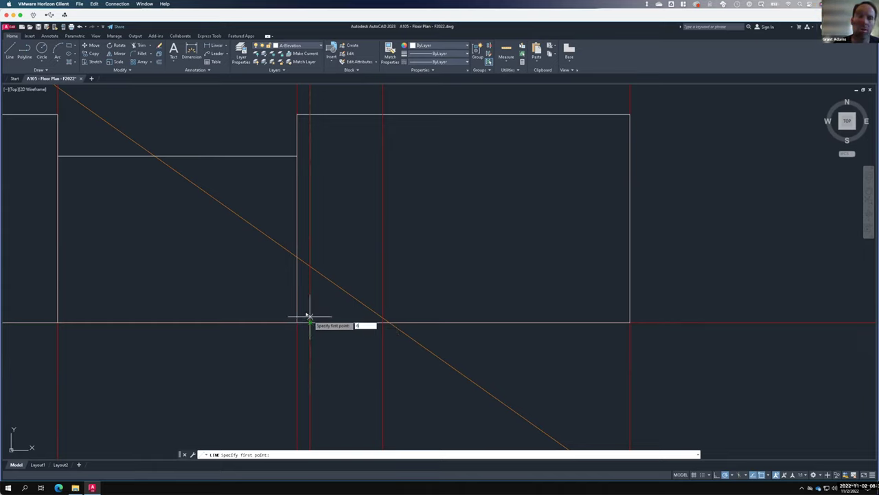
key("Return")
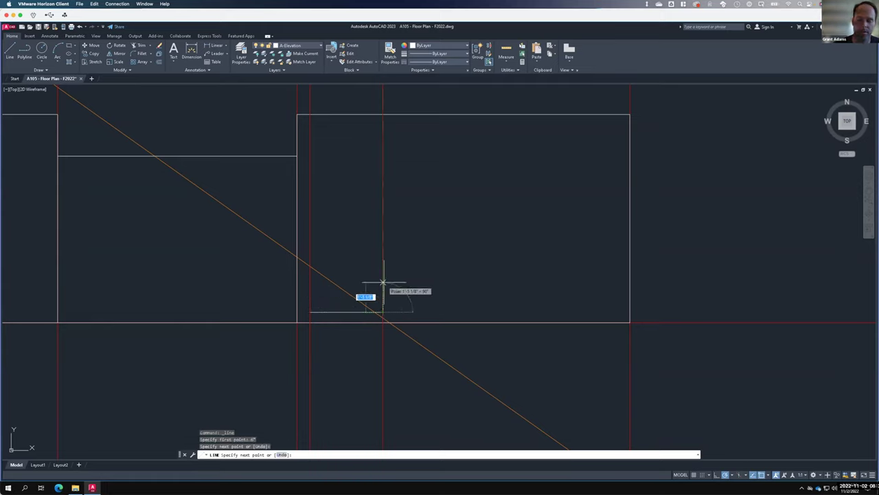
key("Return")
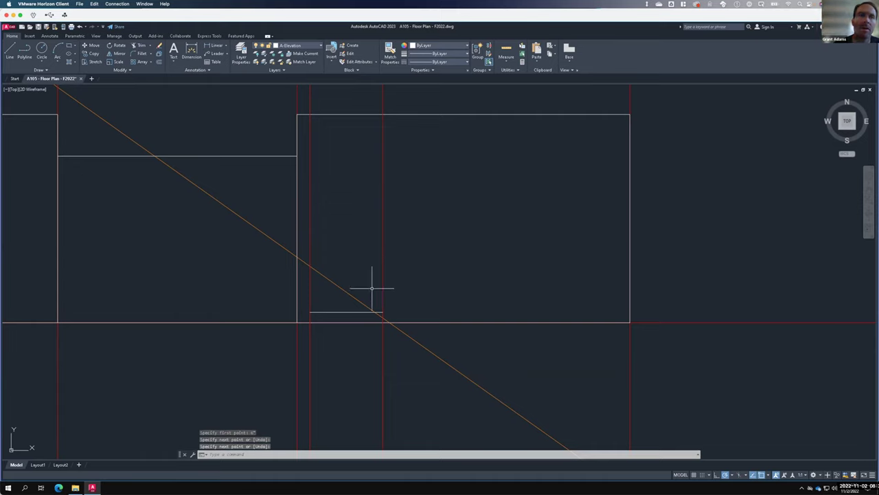
Draw the bedroom window's top line 6" below the roof line between the guides, continuing down the east guide to the bottom line.
key("Return")
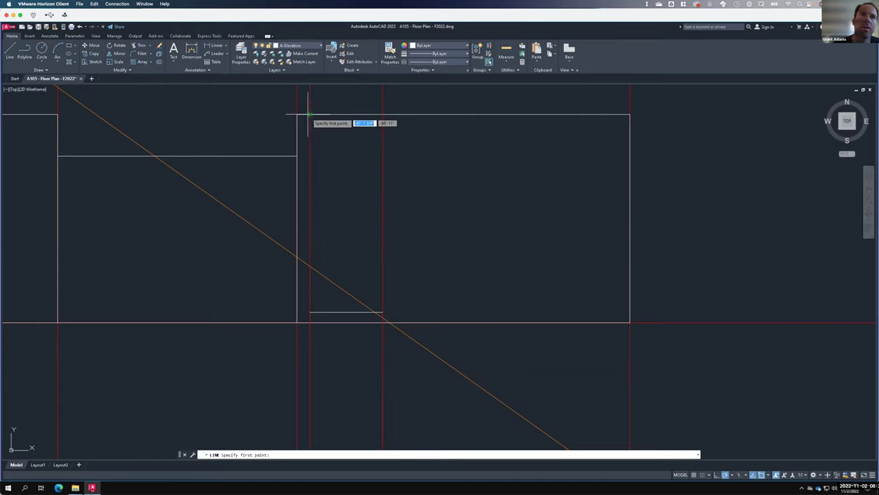
type("6\"")
key("Return")
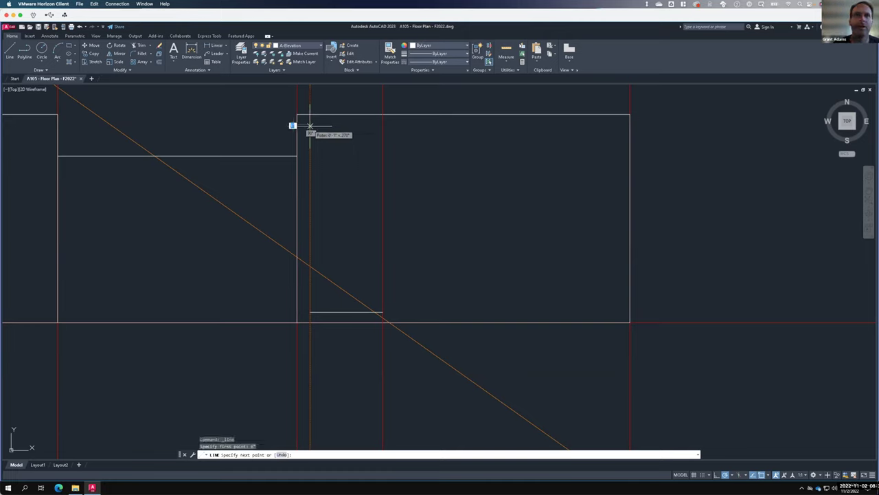
left_click(383, 125)
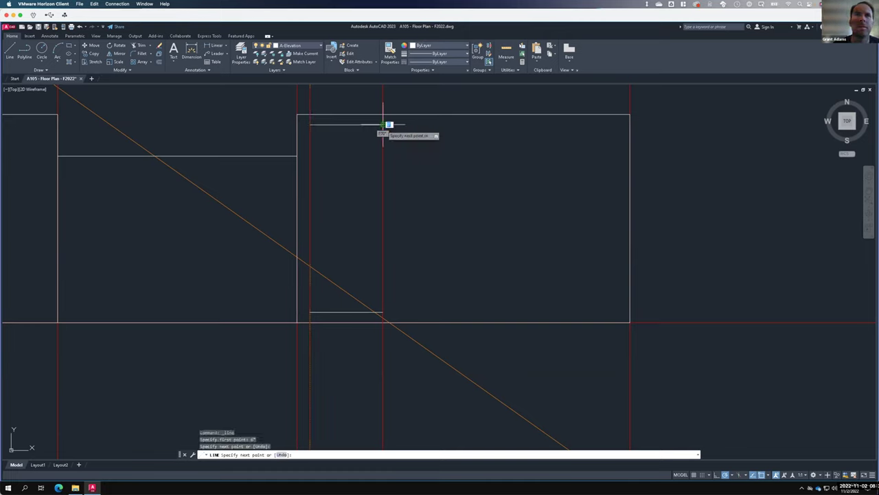
left_click(383, 312)
key("Return")
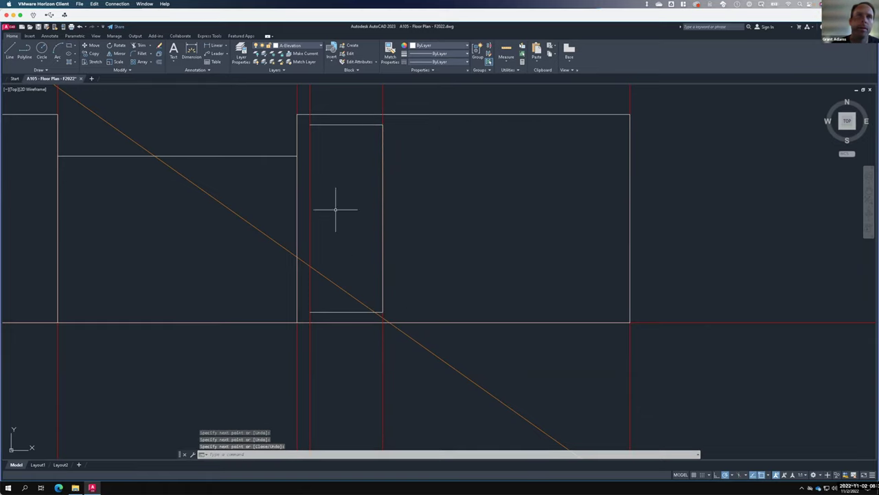
Close the bedroom window outline with a vertical line along its west guide from the top corner to the bottom corner.
right_click(317, 127)
left_click(323, 132)
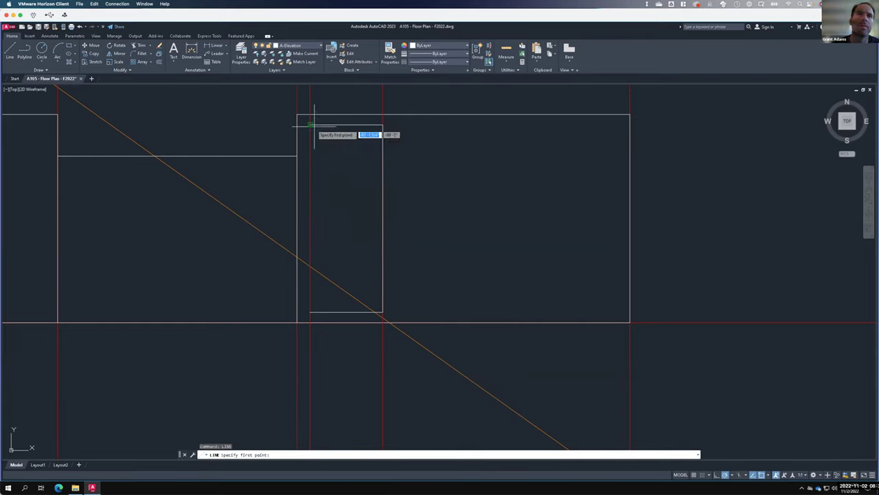
left_click(310, 125)
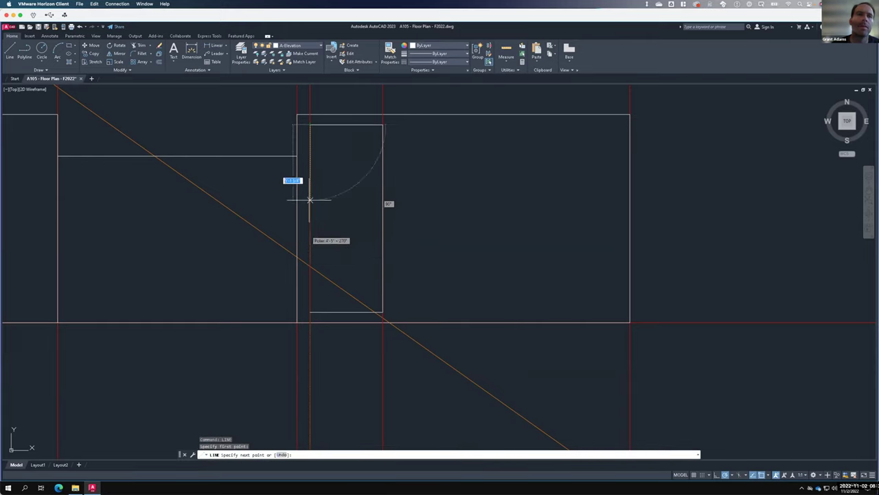
left_click(309, 313)
key("Return")
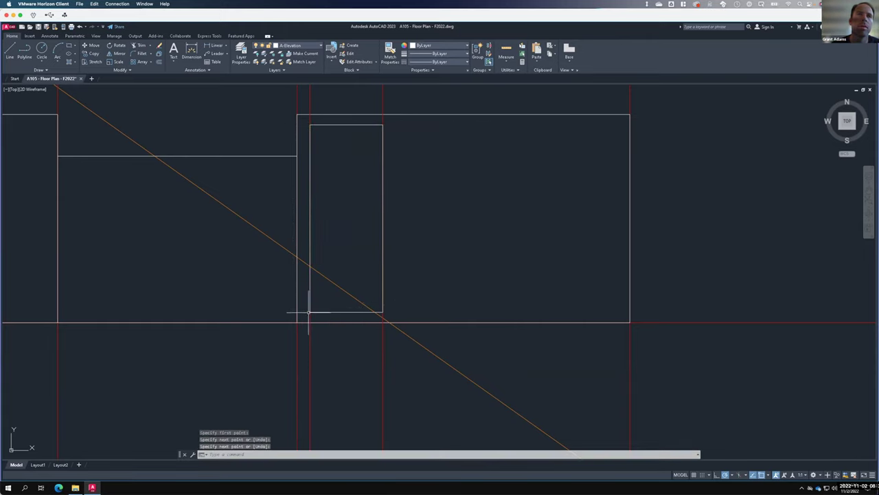
Join the four lines of the bedroom window outline into one polyline.
left_click(304, 122)
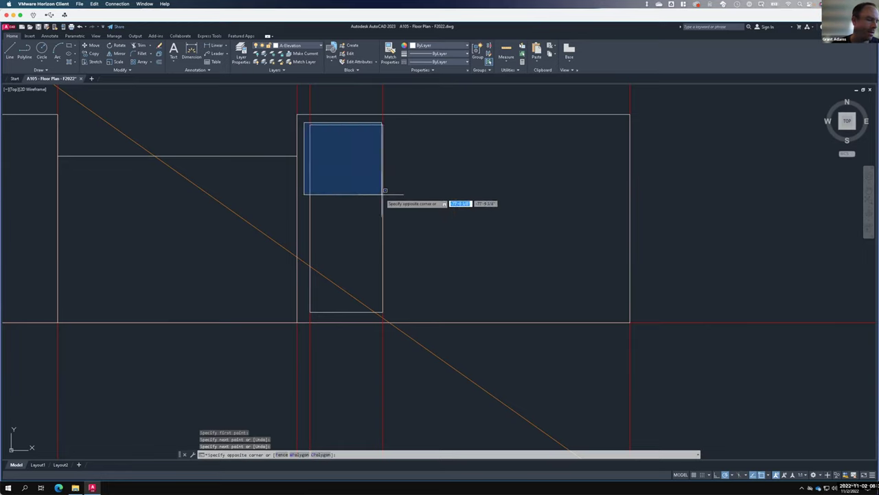
left_click(454, 311)
type("j")
key("Return")
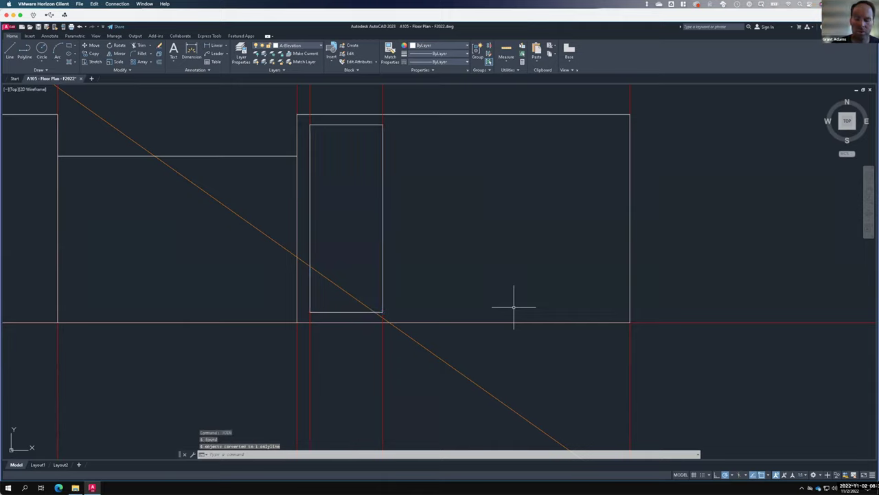
Offset the joined bedroom window outline 1.5" inward to create the frame's inner edge.
type("off")
key("Return")
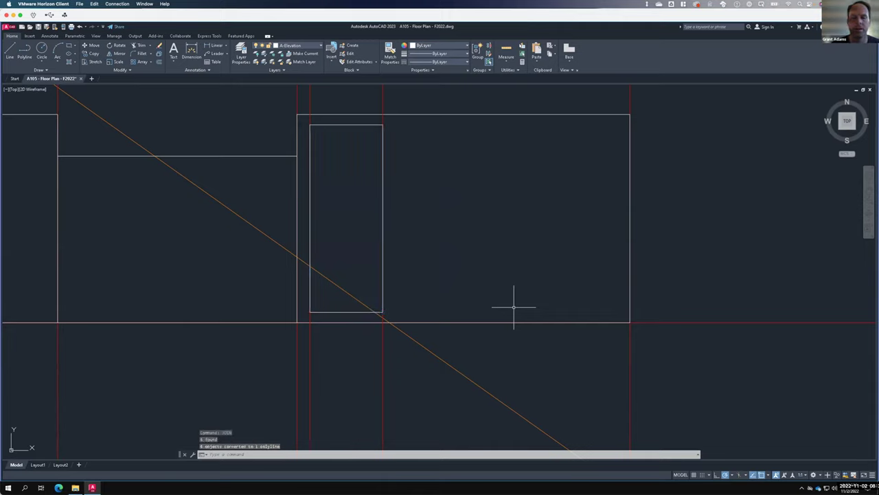
type("1.5")
key("Return")
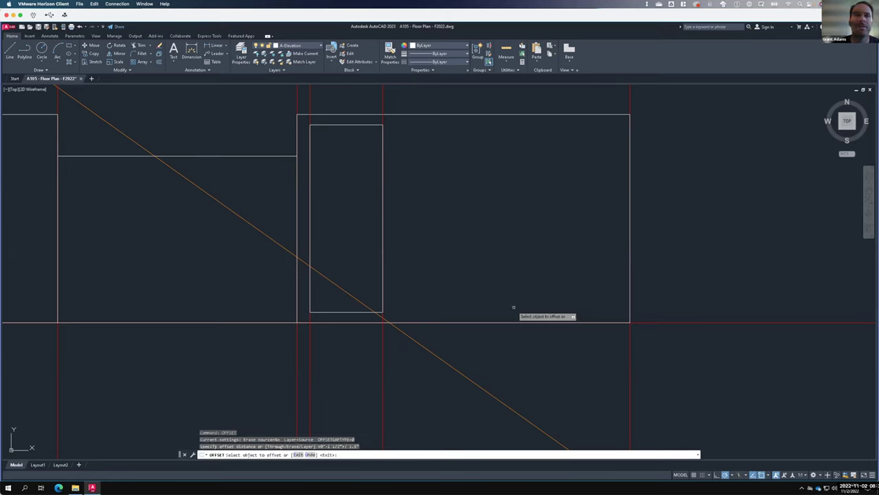
left_click(334, 309)
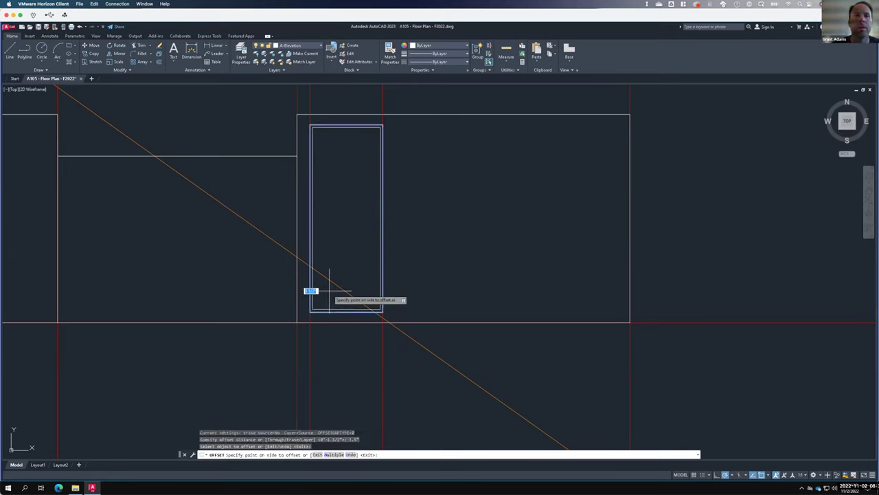
left_click(356, 252)
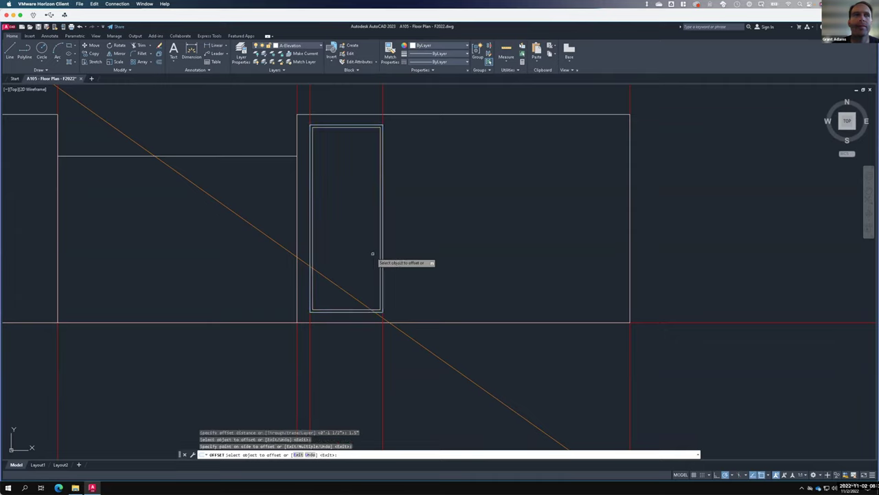
key("Escape")
Draw a horizontal line across the inside of the window frame, 3' above the inner bottom edge.
type("l")
key("Return")
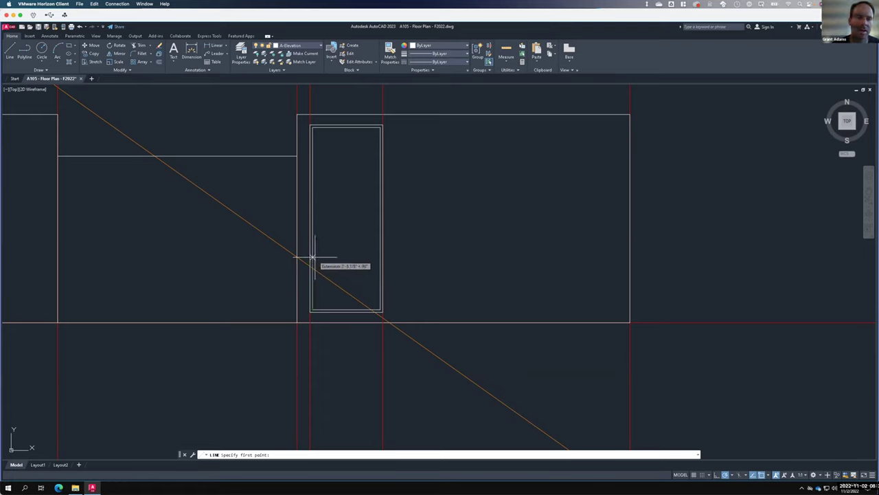
type("1")
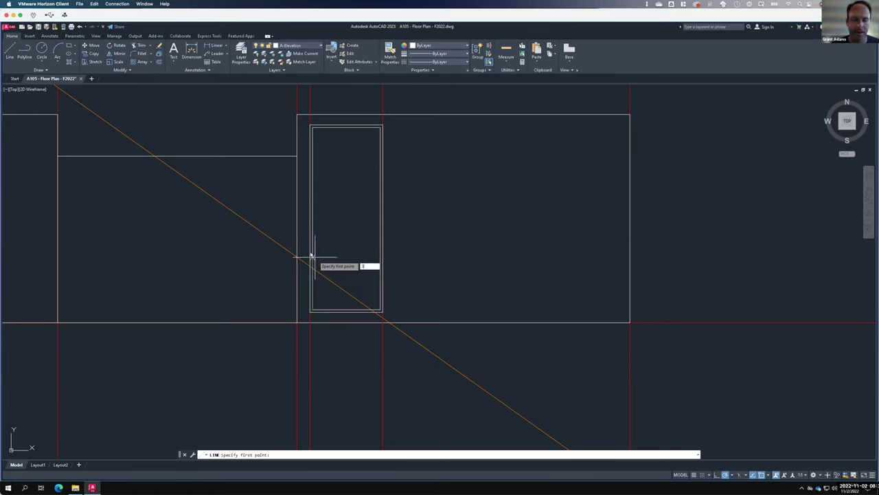
key("Return")
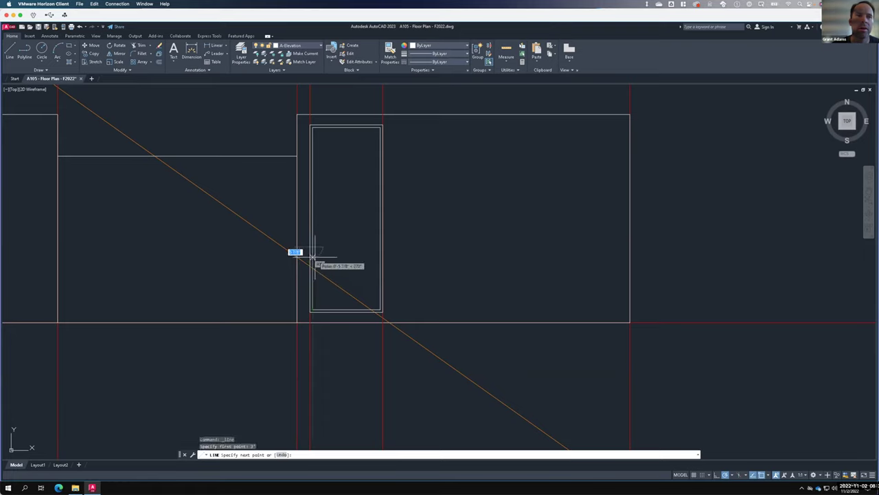
left_click(379, 248)
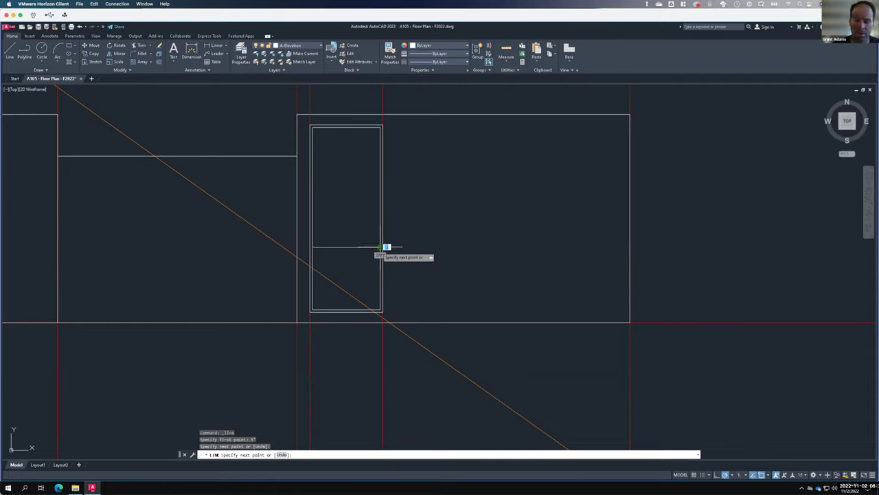
key("Return")
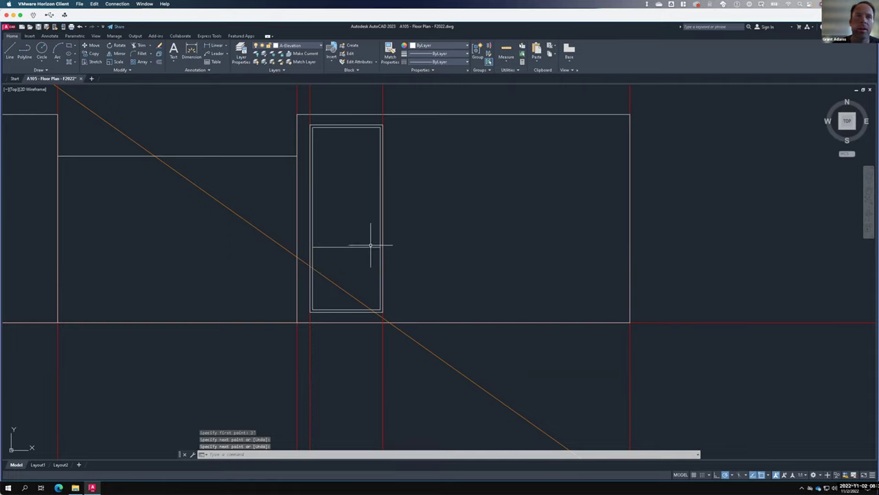
Offset the lower horizontal line in the bedroom window 1.5" upward to form the lower mullion.
left_click(371, 245)
left_click(368, 251)
type("o")
key("Return")
type("]1")
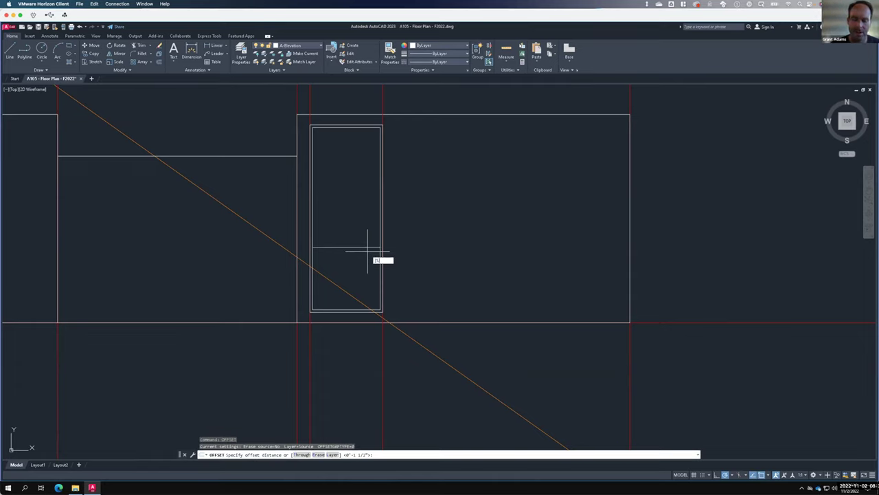
type(".5\"")
key("Return")
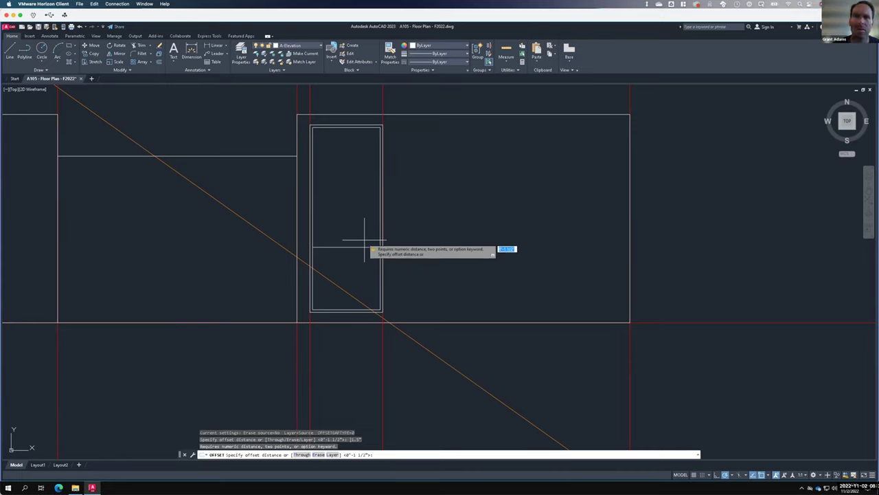
key("Return")
left_click(359, 245)
left_click(355, 193)
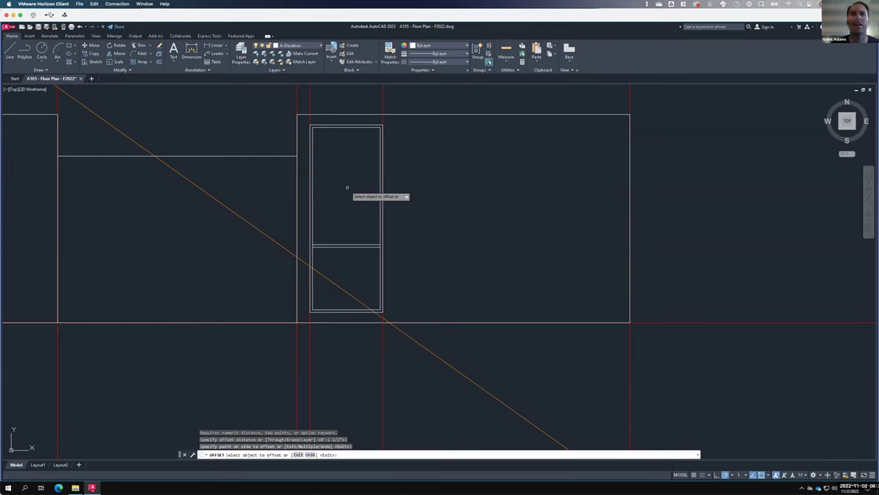
key("Escape")
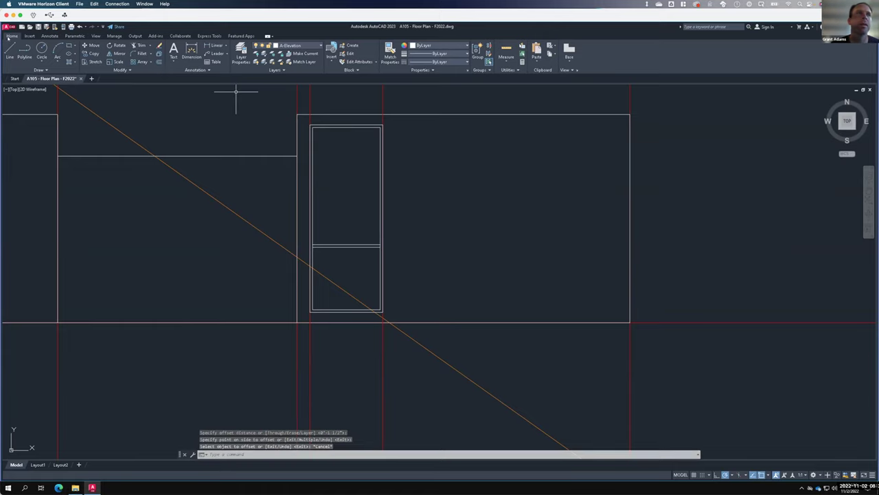
Draw a second horizontal line across the inside of the window frame, 1' below the inner top edge.
key("l")
key("Return")
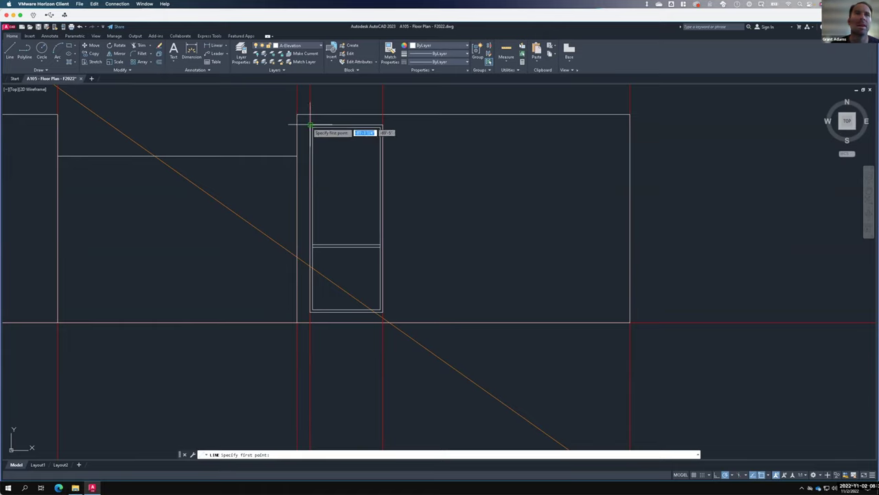
type("1'")
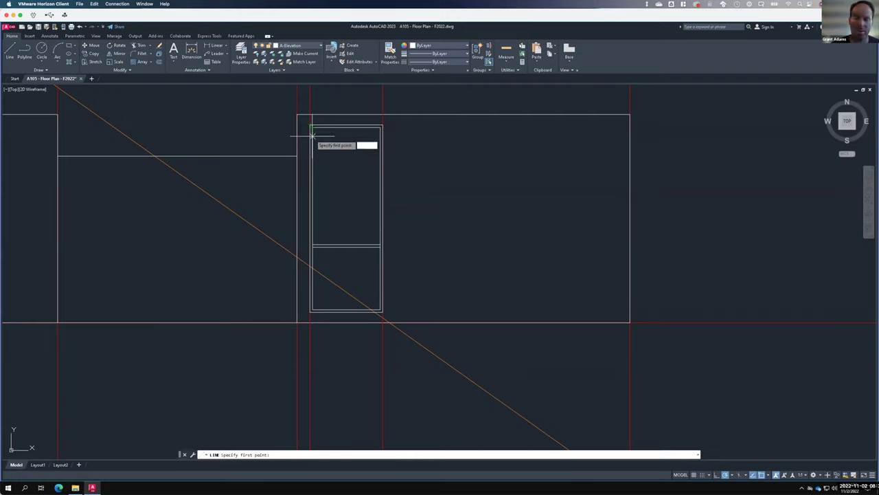
key("Return")
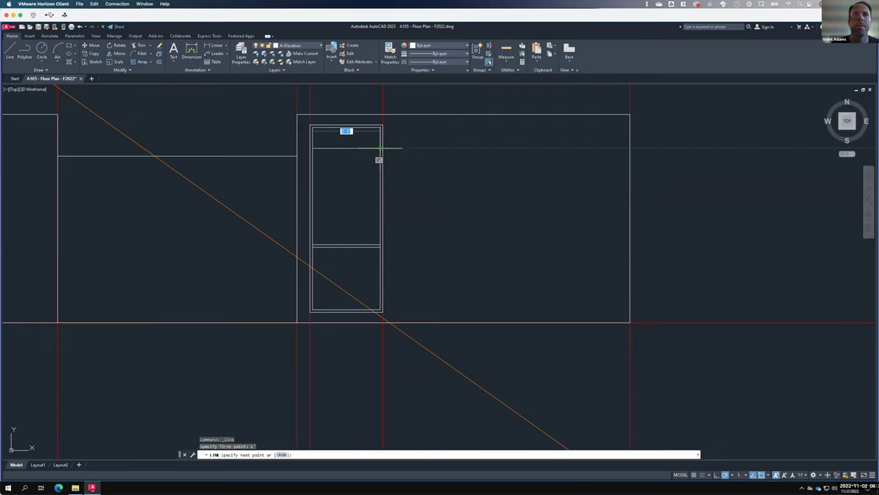
left_click(379, 147)
key("Return")
Offset the upper horizontal line in the bedroom window 1.5" downward to form the upper mullion.
type("ex")
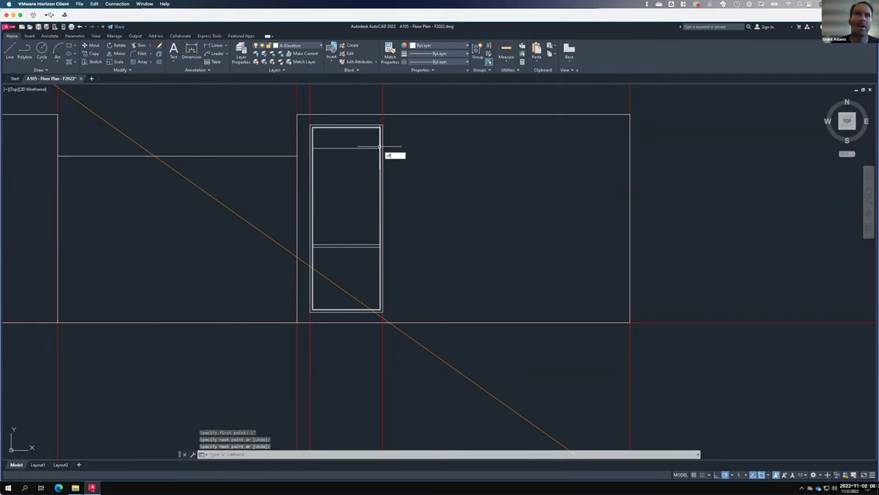
type("fset")
key("Return")
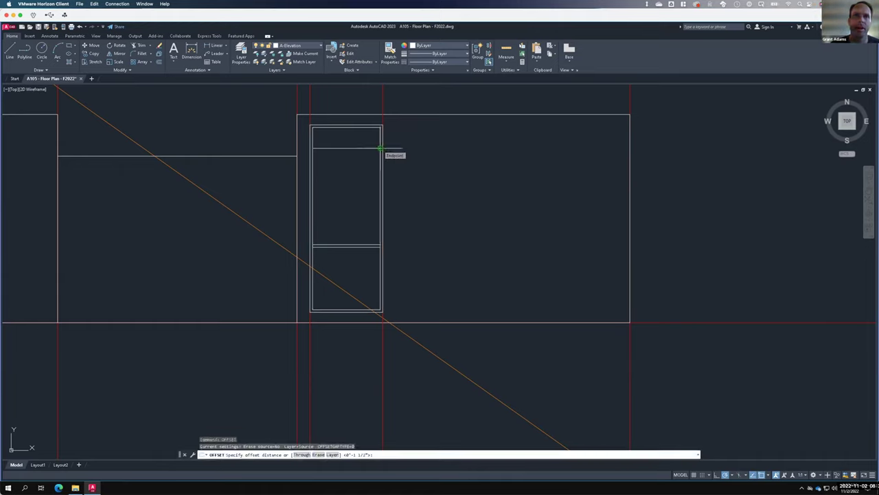
key("Return")
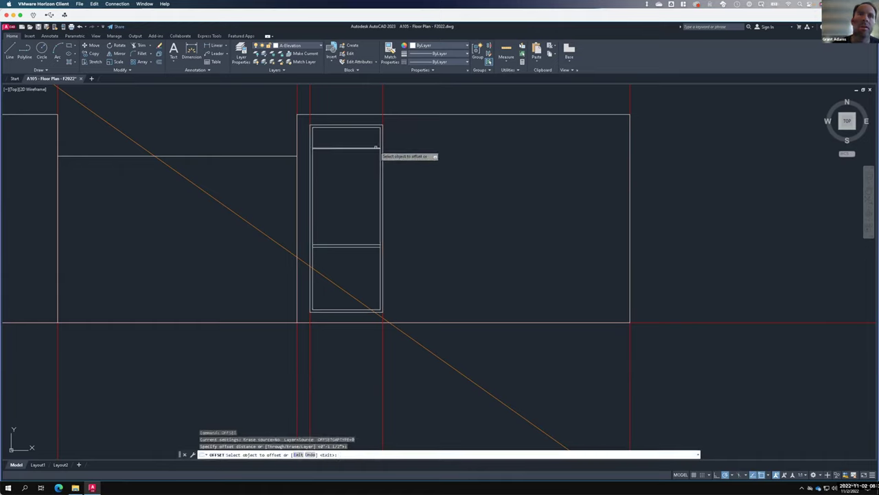
left_click(359, 147)
left_click(374, 182)
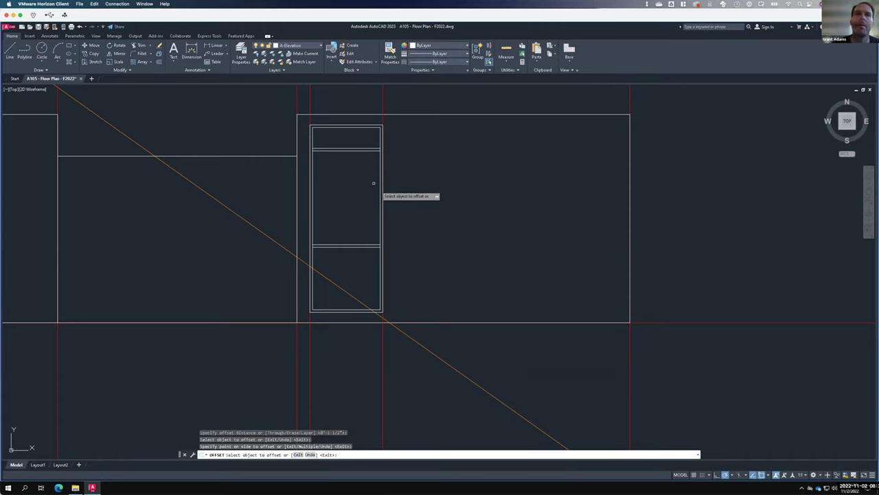
Copy the complete bedroom window with its mullions into the three remaining bays, taking base and target points from the window jambs in the floor plan.
key("Escape")
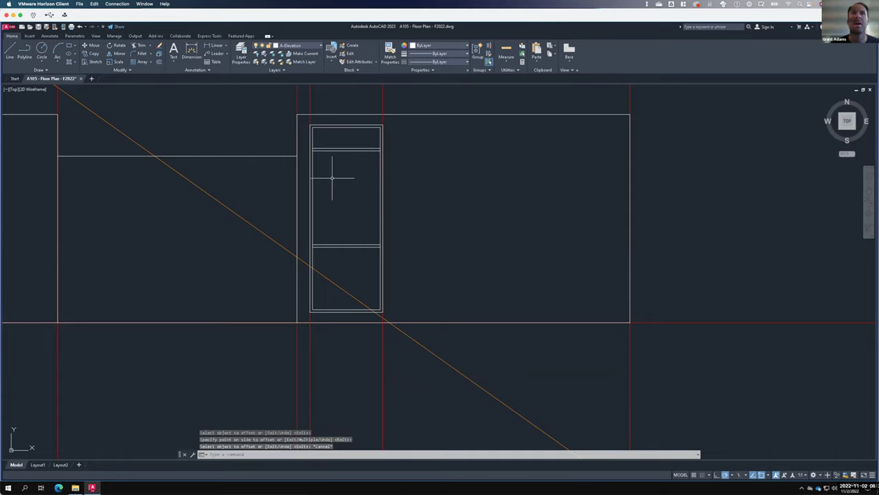
left_click(305, 120)
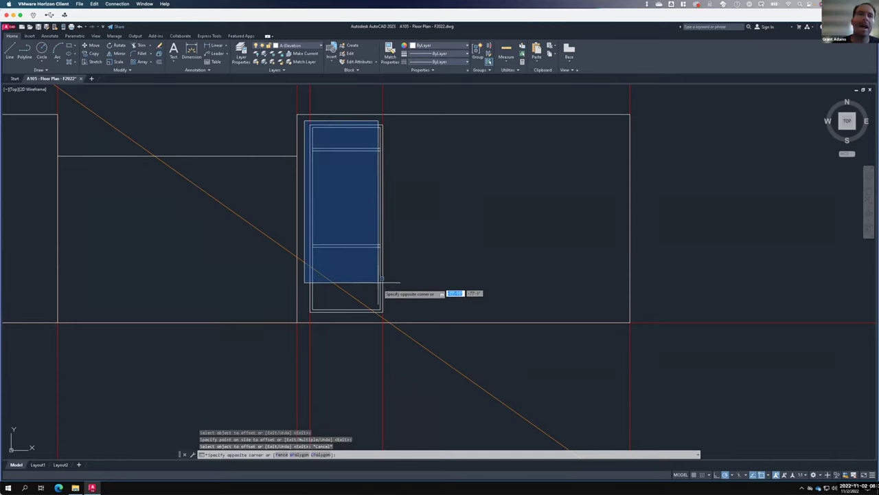
left_click(392, 313)
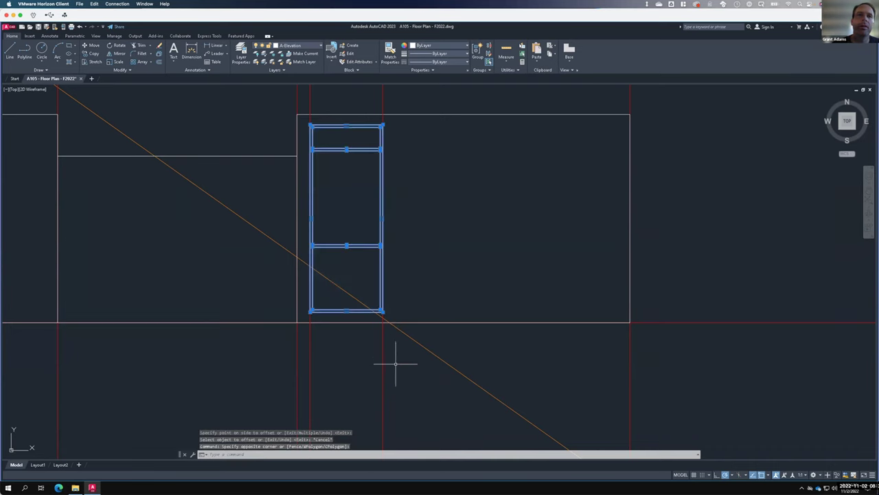
scroll(392, 382, "down", 4)
scroll(392, 250, "up", 4)
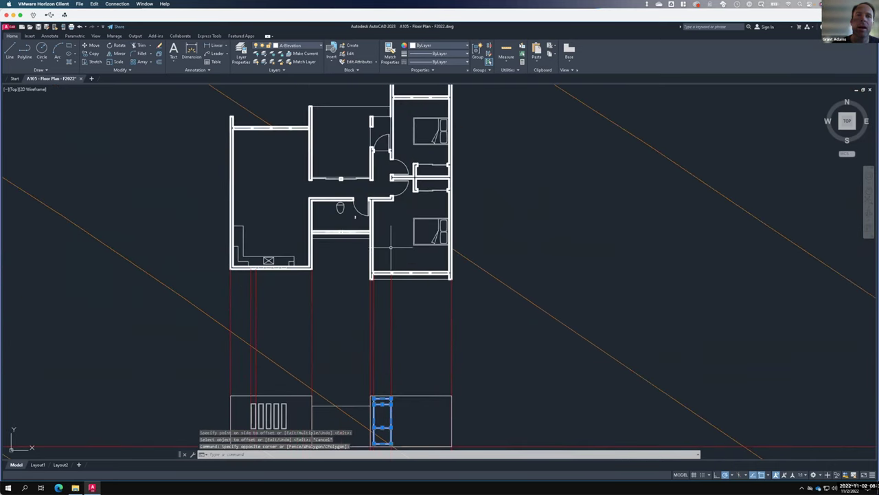
scroll(405, 285, "up", 2)
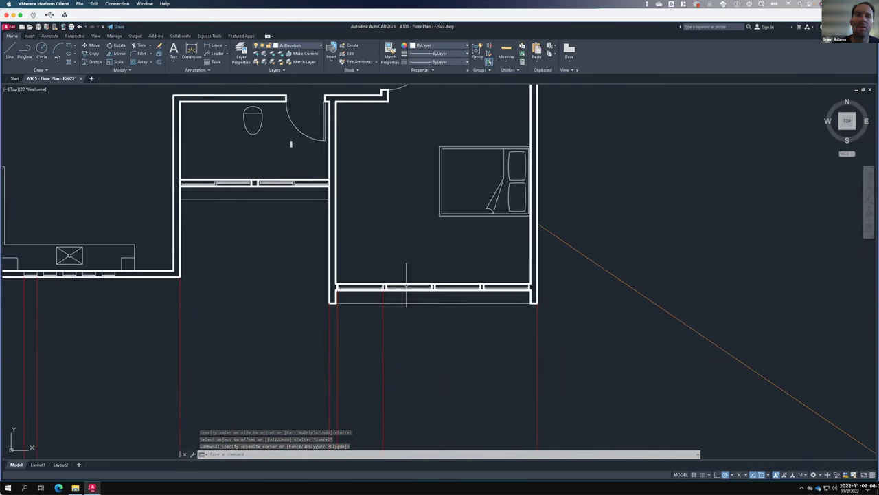
type("co")
key("Return")
scroll(372, 281, "up", 8)
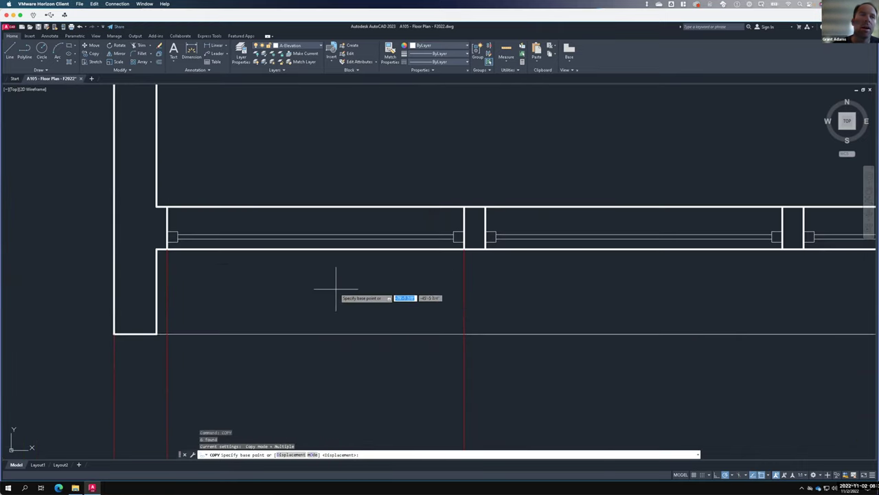
left_click(167, 249)
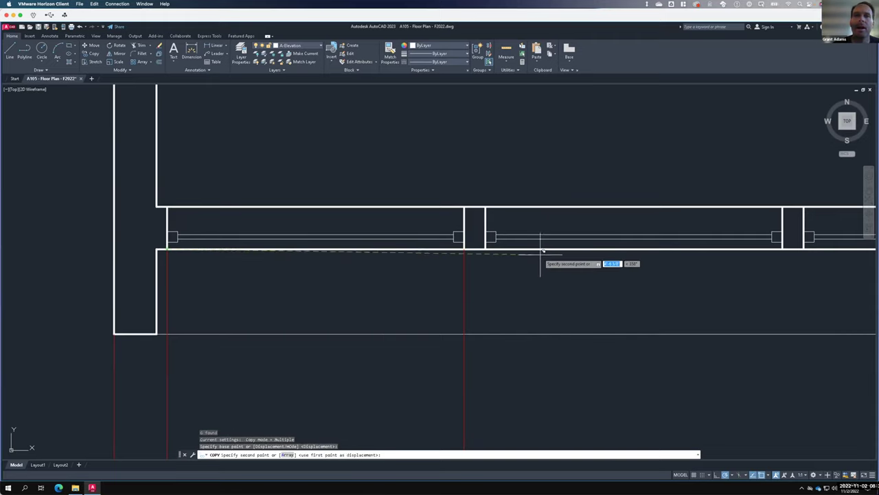
left_click(486, 248)
scroll(378, 251, "down", 4)
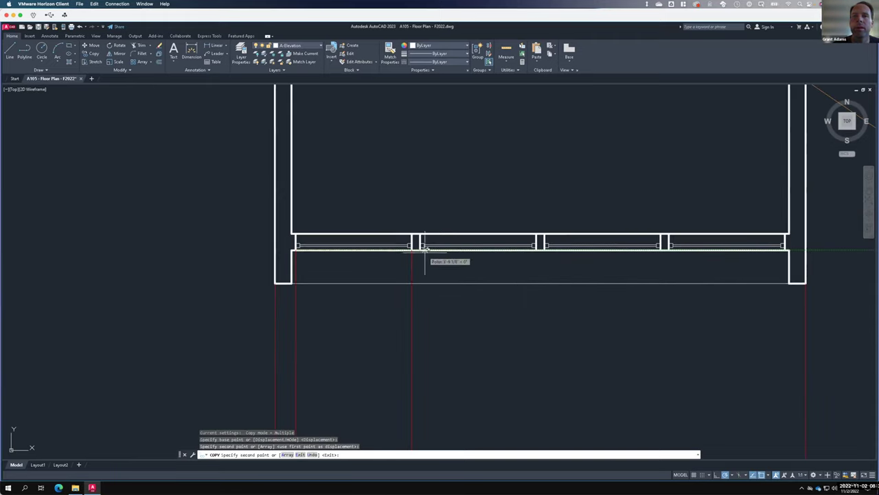
left_click(544, 245)
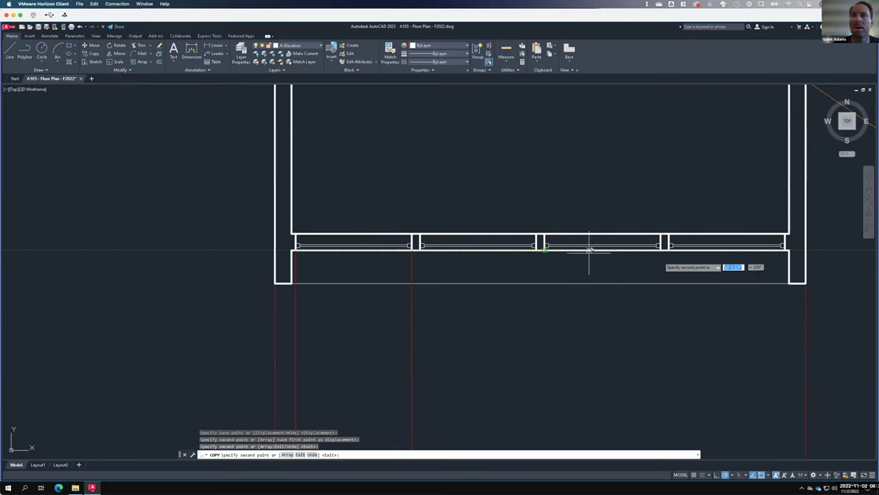
left_click(670, 246)
key("Return")
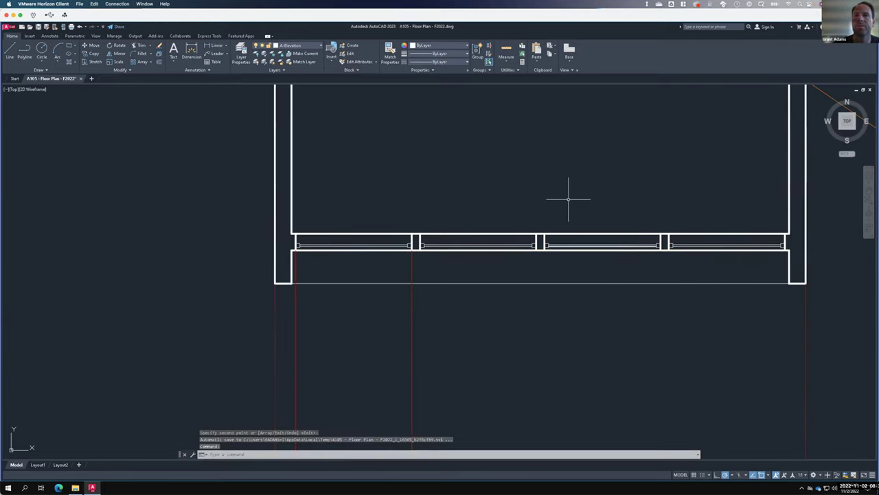
Start the kitchen block's roof edge at its upper left corner with a line 18" outward and 1' up.
scroll(489, 176, "down", 4)
scroll(489, 176, "down", 4)
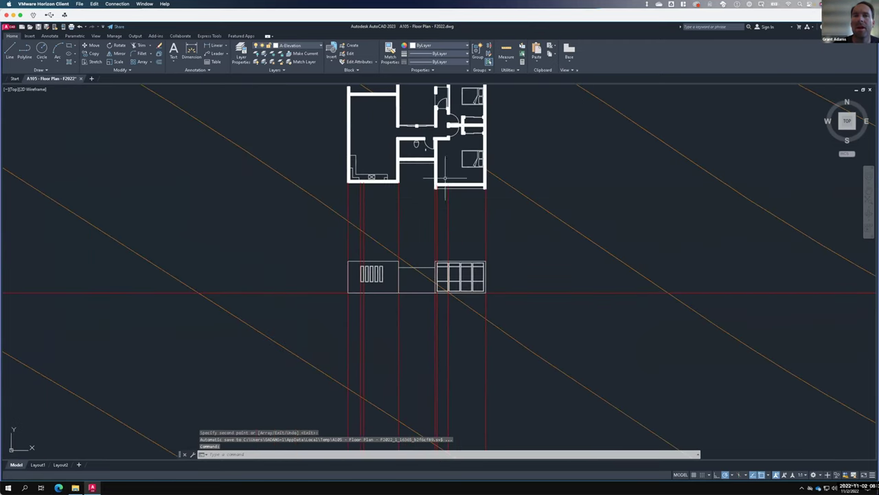
scroll(447, 289, "up", 2)
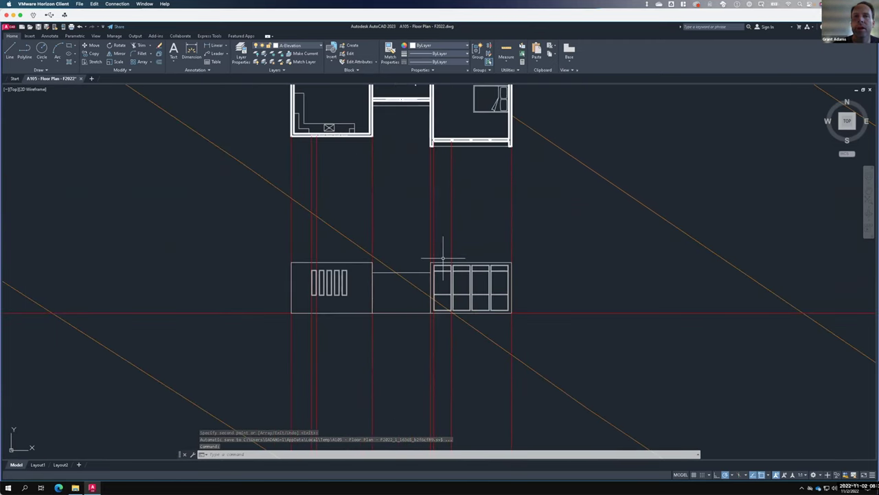
scroll(472, 273, "up", 2)
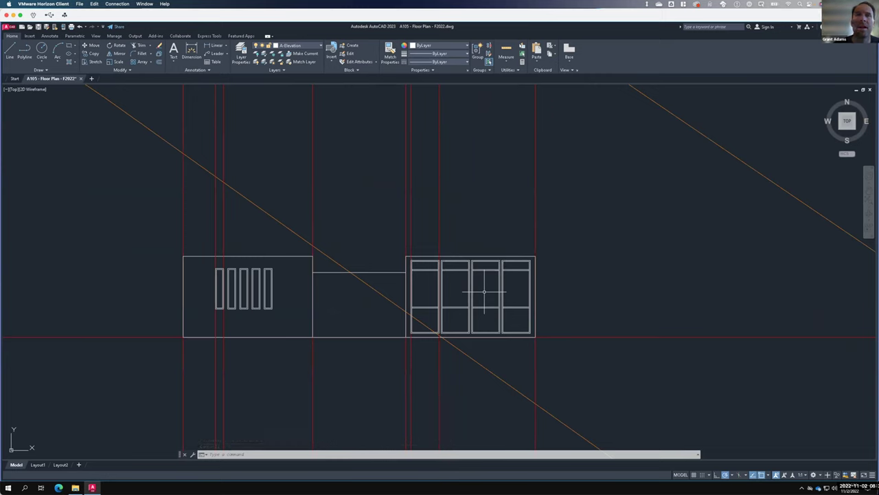
scroll(438, 276, "down", 2)
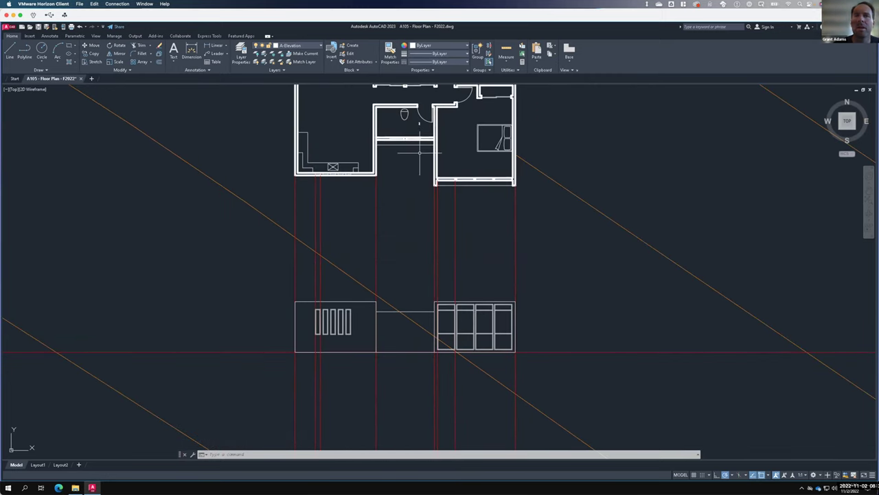
scroll(414, 331, "up", 2)
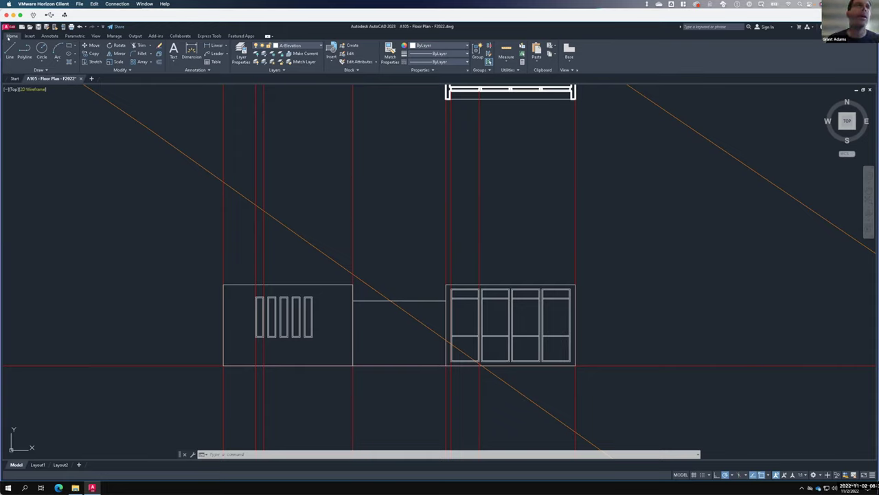
left_click(10, 49)
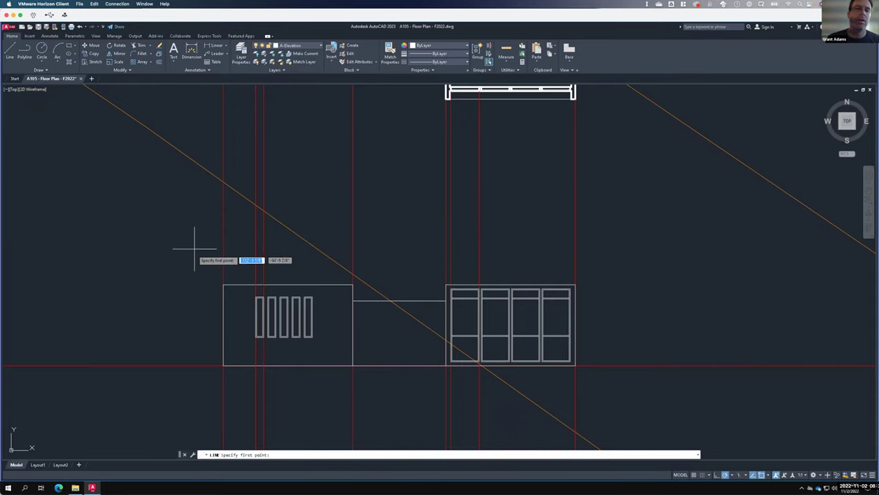
left_click(223, 284)
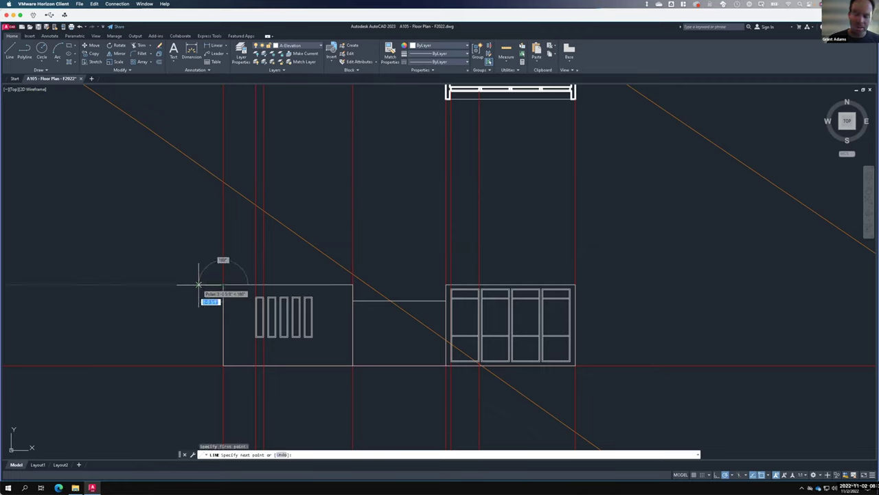
type("16")
key("Return")
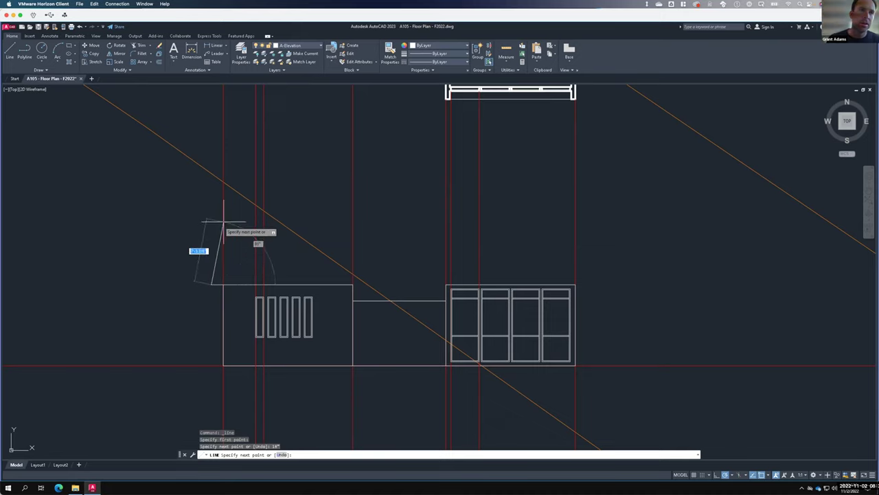
type("1")
key("Return")
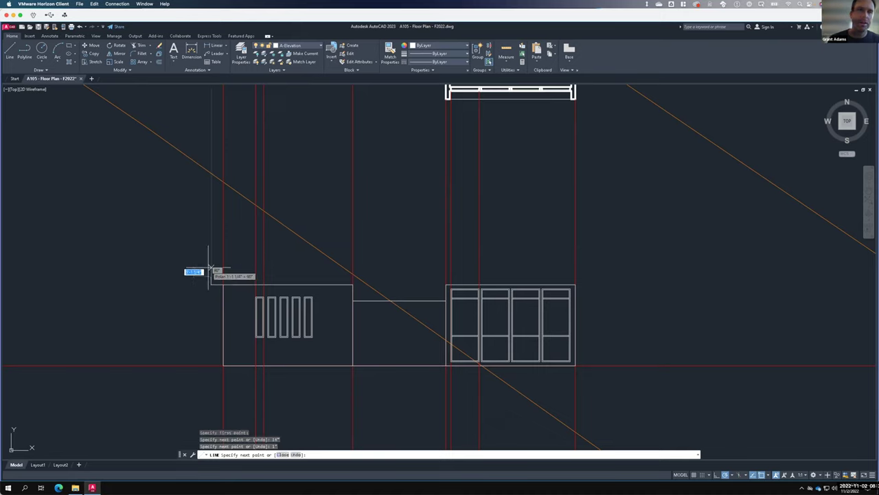
Continue the kitchen roof edge across to 18" past the right wall, down to the wall-top level and back to the wall corner.
left_click(351, 280)
type("18")
key("Return")
scroll(352, 300, "up", 2)
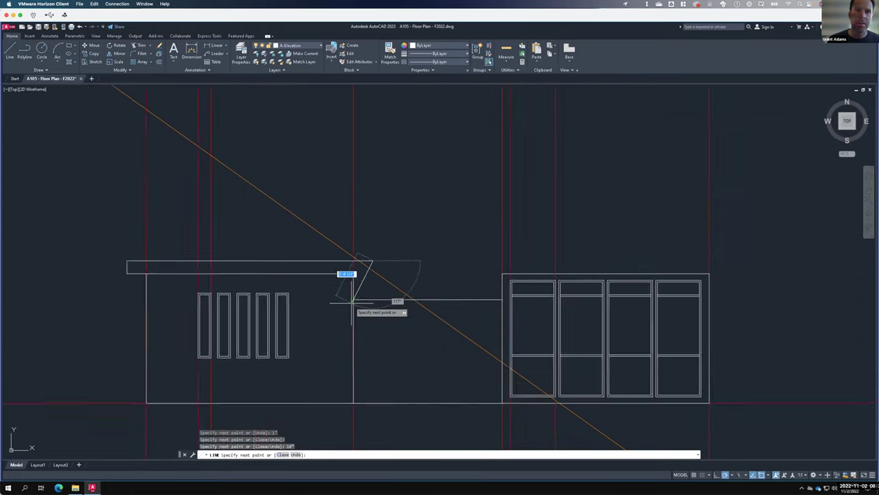
scroll(352, 300, "up", 2)
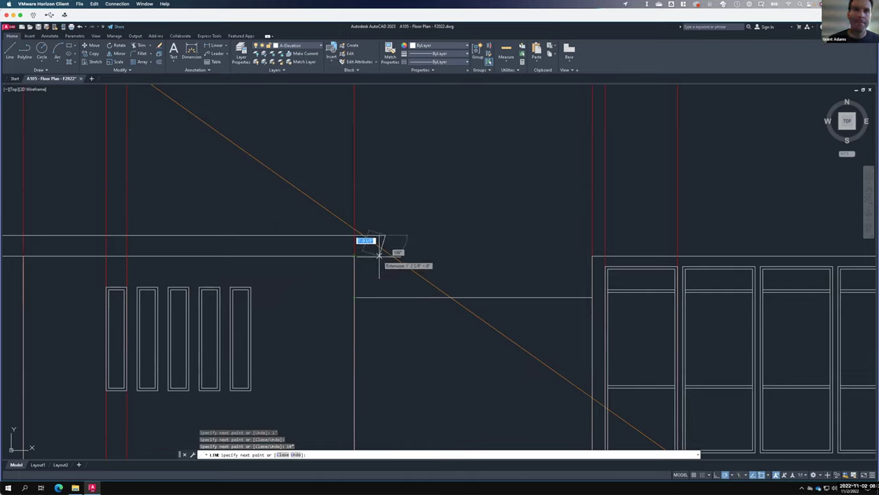
left_click(385, 256)
left_click(354, 256)
key("Return")
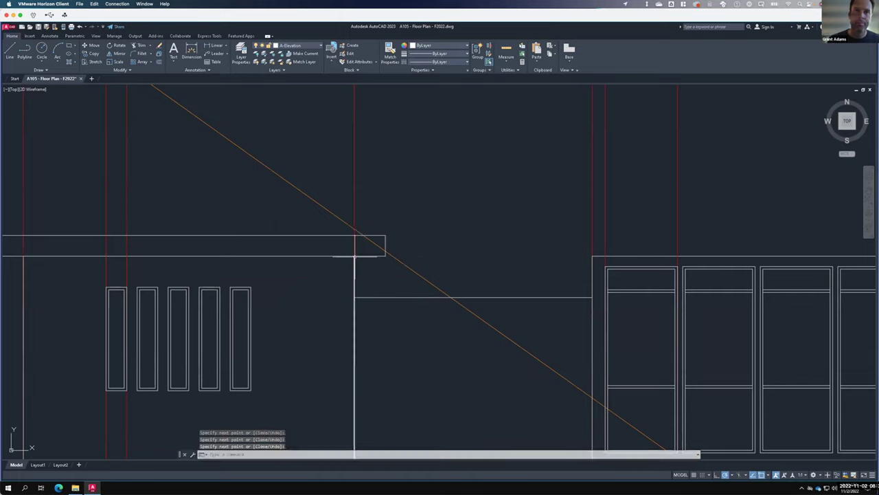
Offset the top line of the connecting section between the two blocks 1' upward.
left_click(362, 298)
type("e")
type("ffs")
key("Return")
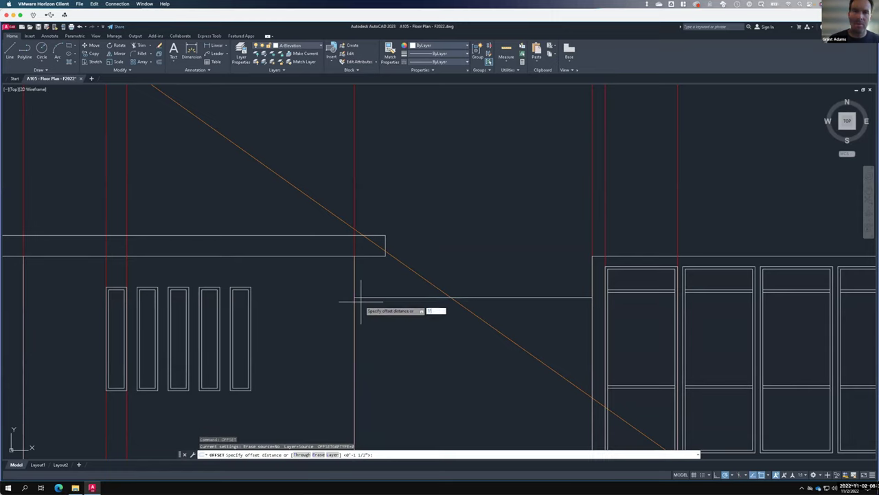
type("1")
key("Return")
left_click(361, 297)
left_click(412, 286)
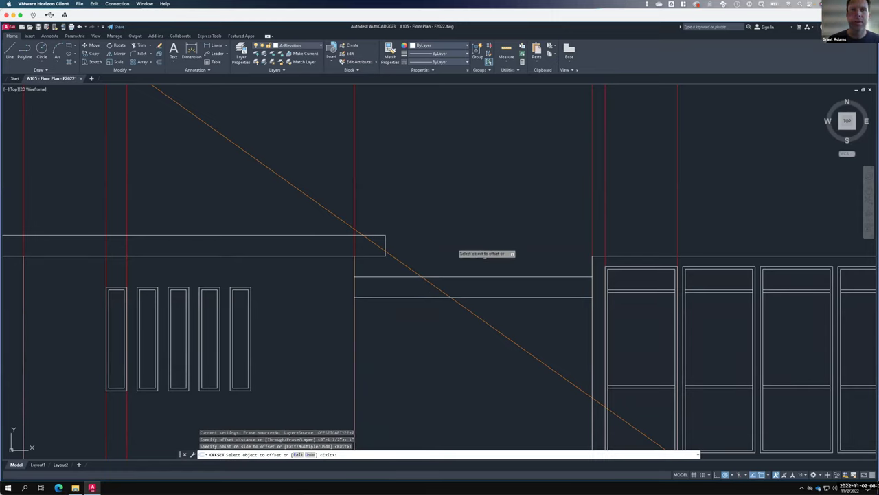
Start the bedroom block's roof edge at its upper left corner with a line 18" outward and 1' up.
left_click(9, 49)
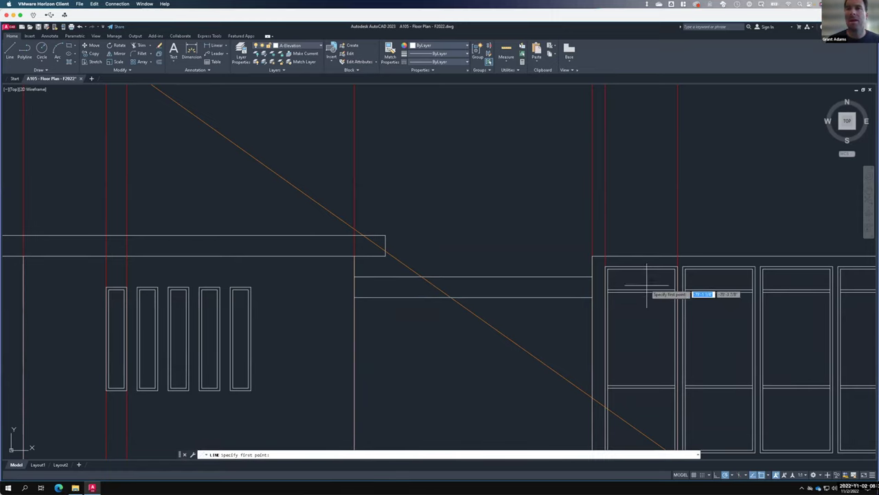
left_click(592, 256)
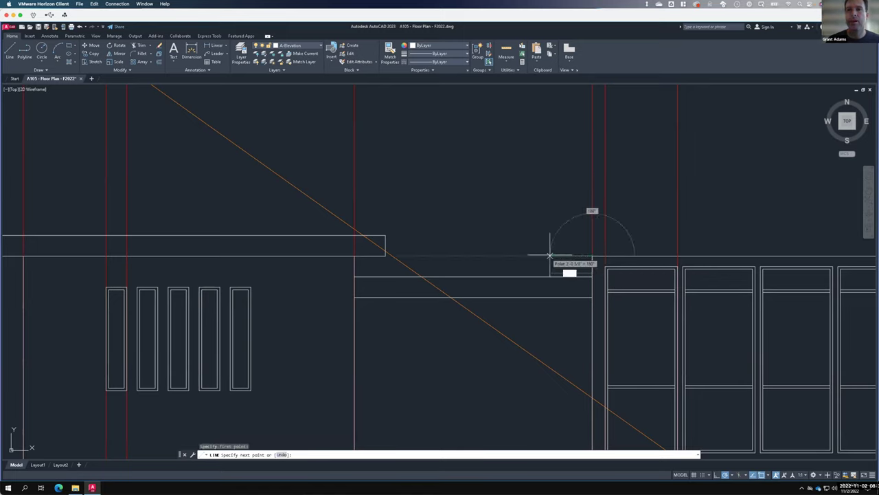
type("18\"")
key("Return")
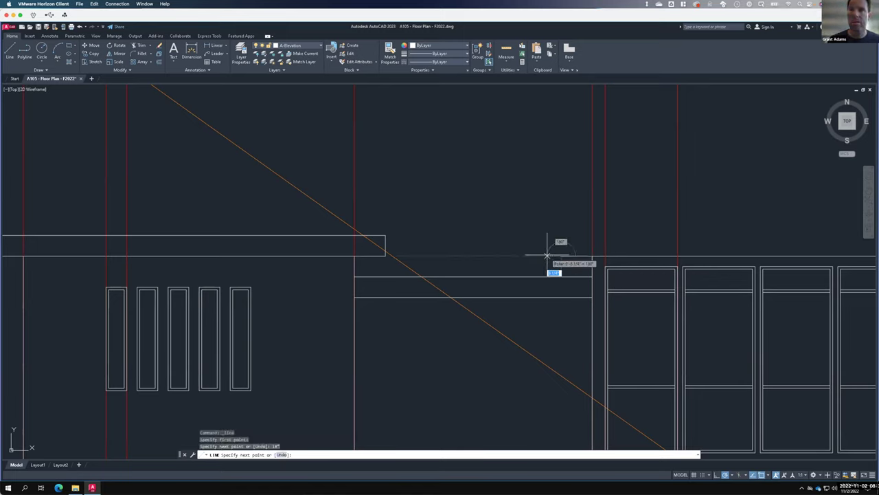
type("1\"")
key("Return")
Continue the bedroom roof edge across to 18" past the right wall, then 1' down and back to the wall corner.
scroll(458, 201, "down", 8)
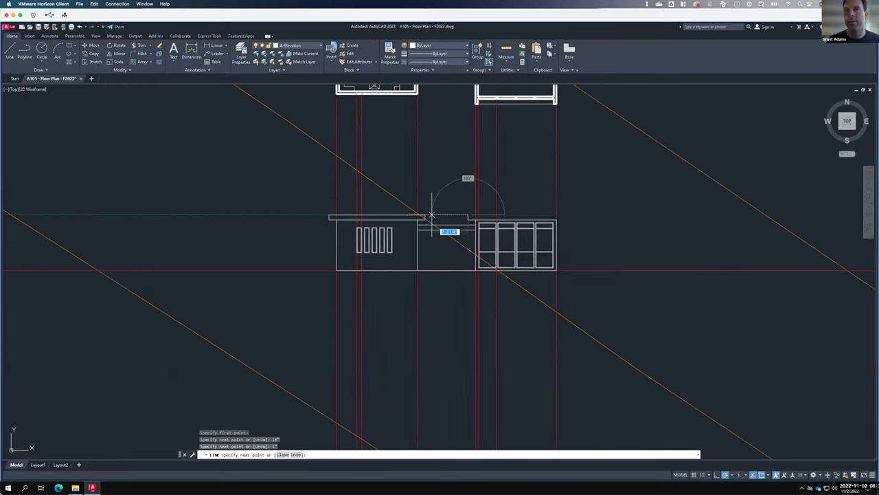
scroll(520, 212, "up", 5)
scroll(525, 216, "up", 3)
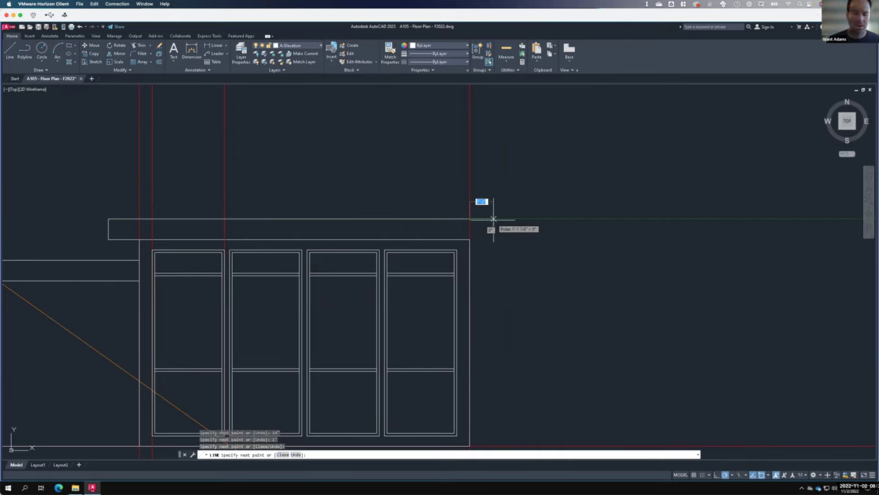
type("18")
key("Return")
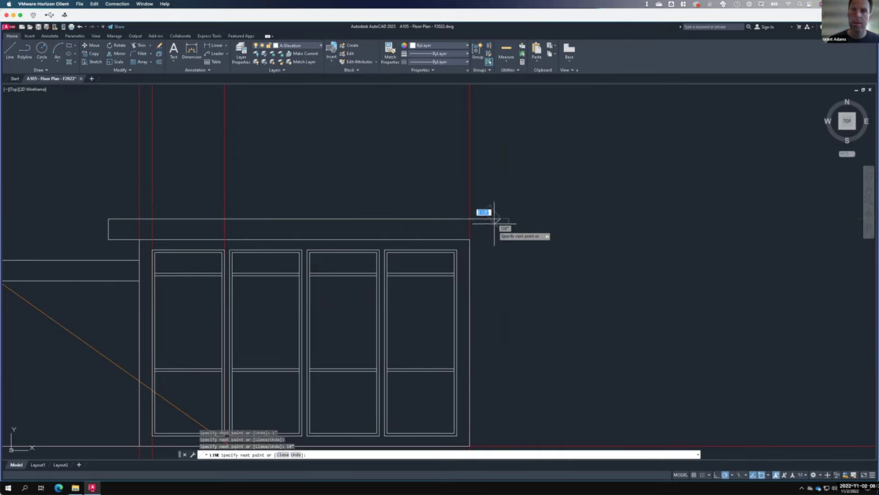
type("1'")
key("Return")
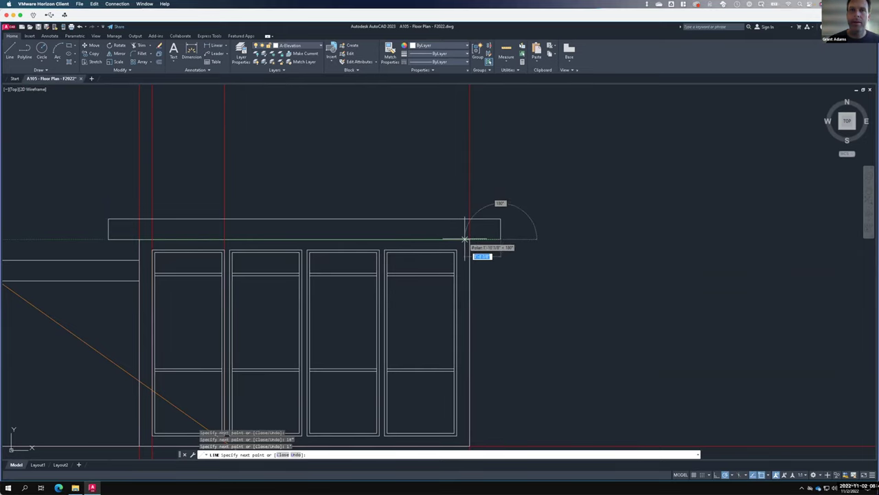
left_click(469, 240)
key("Return")
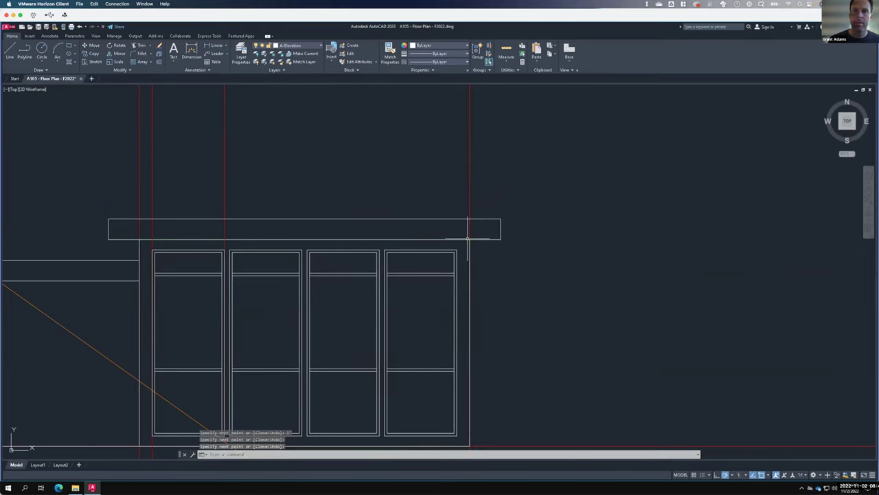
Erase the upper offset line above the connecting section between the two blocks.
scroll(584, 209, "down", 3)
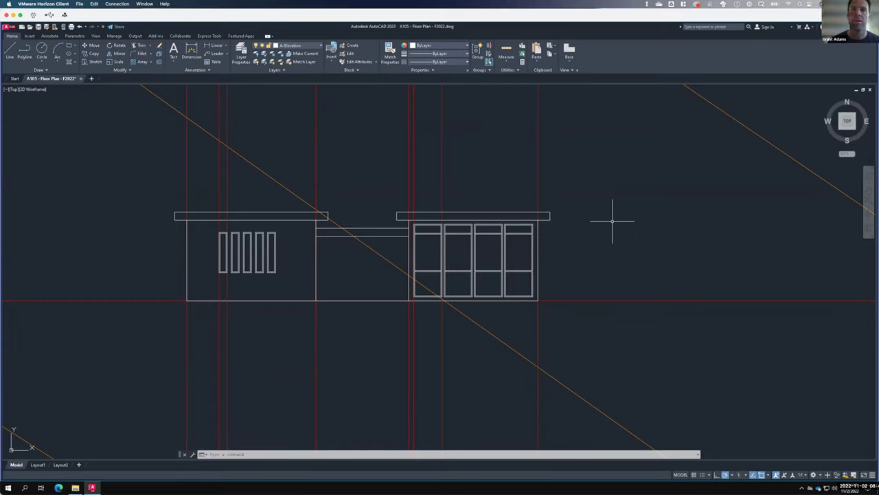
left_click(373, 229)
left_click(368, 217)
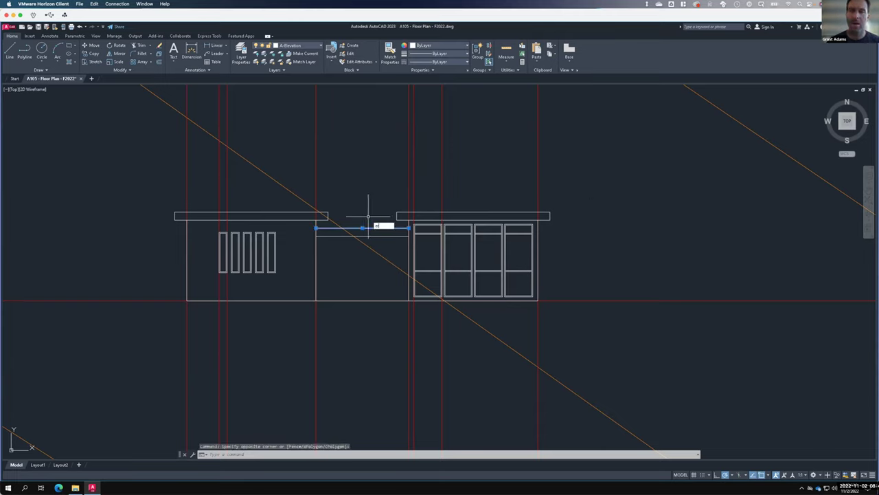
key("Delete")
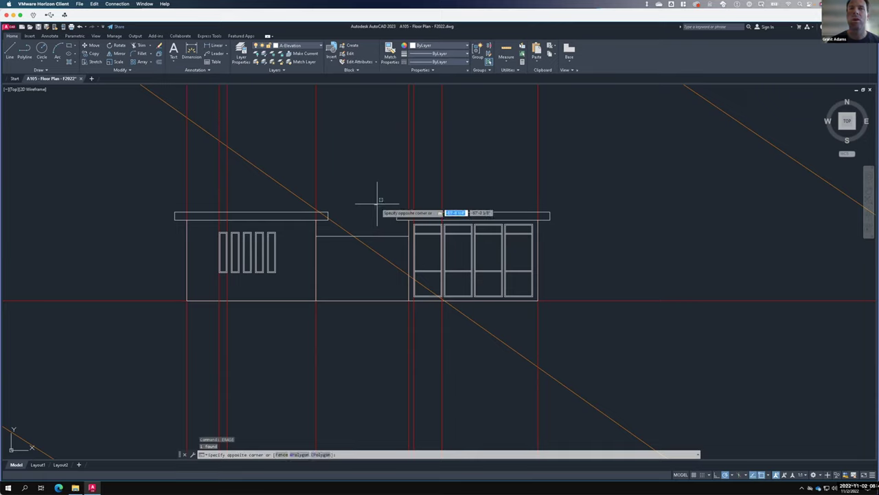
Erase the flat overhanging roof edges above the bedroom block and the kitchen block.
left_click(374, 204)
left_click(579, 222)
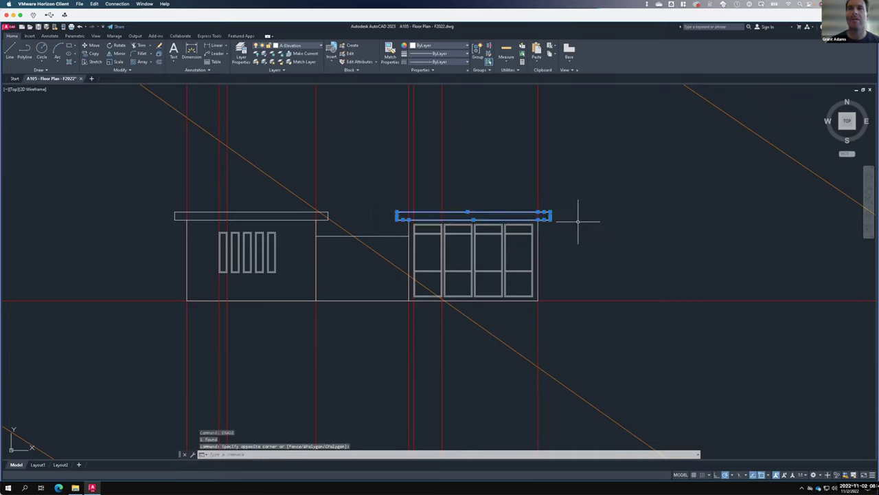
left_click(163, 195)
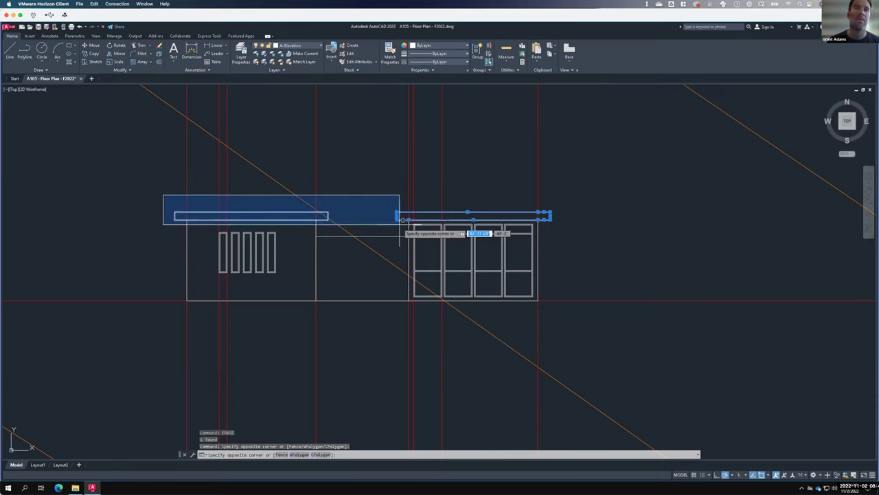
left_click(354, 222)
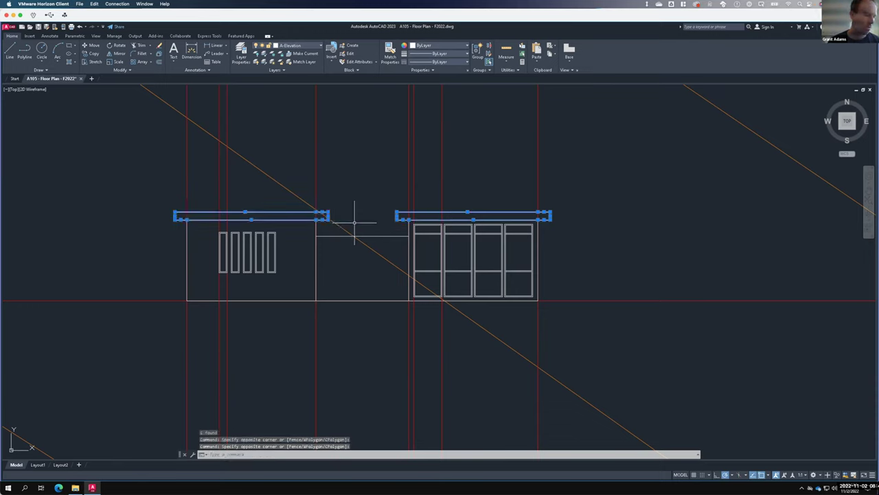
key("Return")
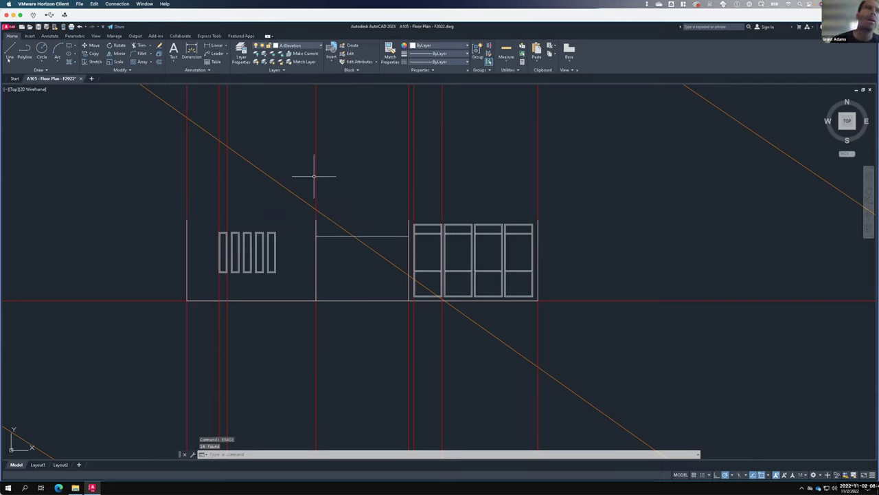
Draw a slope triangle beside the kitchen block: 12' horizontal, 8' up, and a sloping line back to the start.
left_click(11, 49)
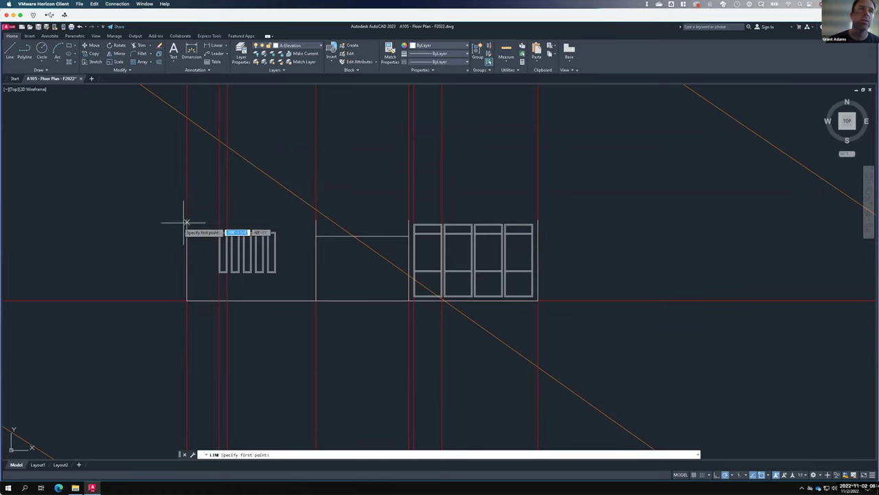
left_click(62, 182)
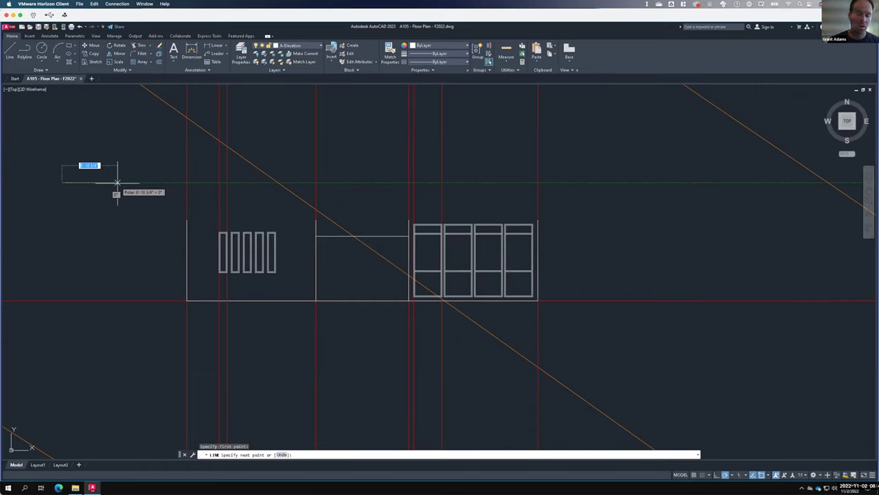
type("12")
key("Return")
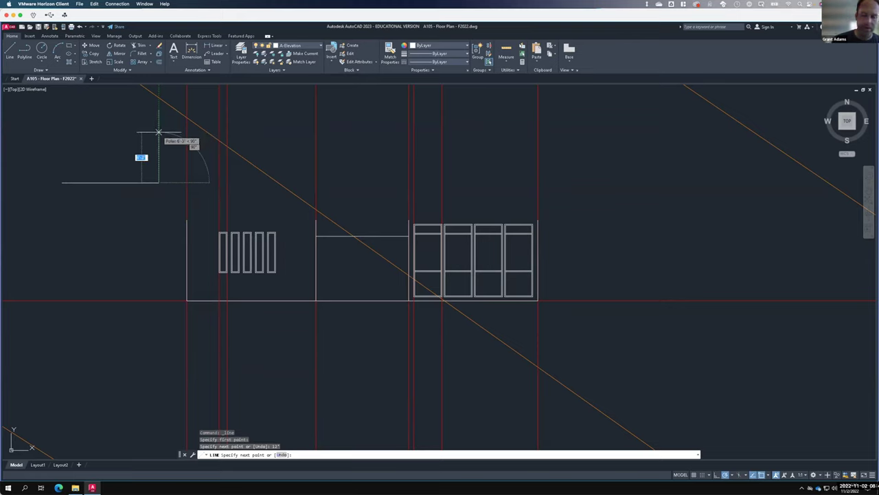
type("8")
key("Return")
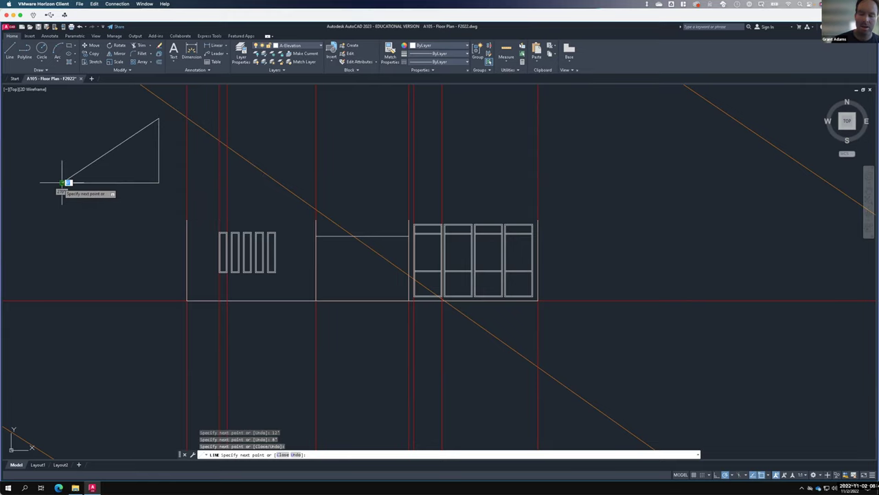
left_click(61, 182)
key("Return")
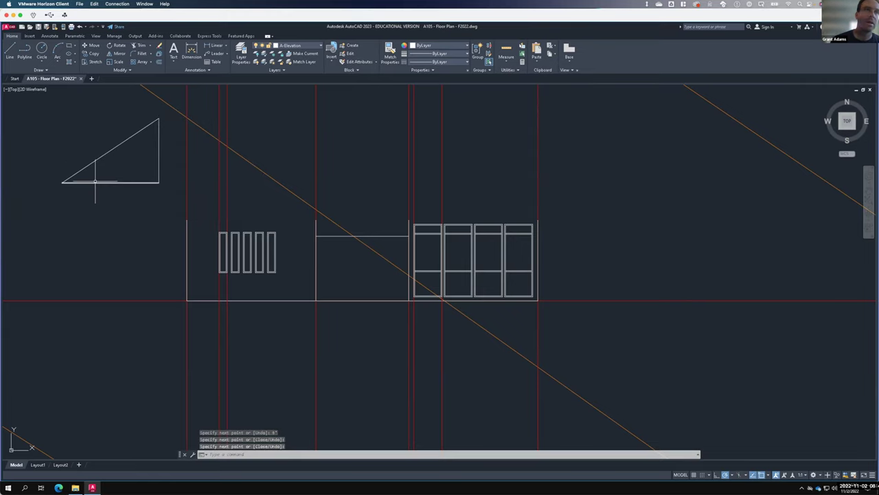
Draw a steeper slope on the triangle, with a line 10' up from its right-angle corner and back to its far lower corner.
right_click(160, 184)
left_click(171, 187)
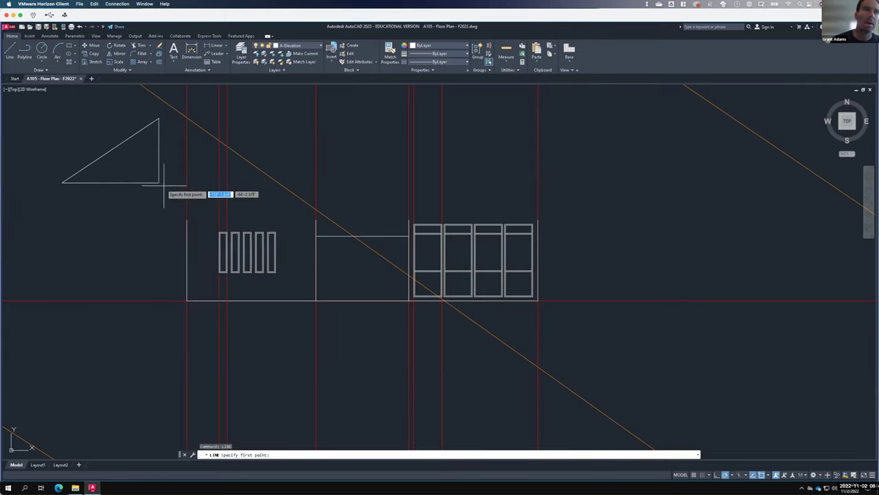
left_click(160, 182)
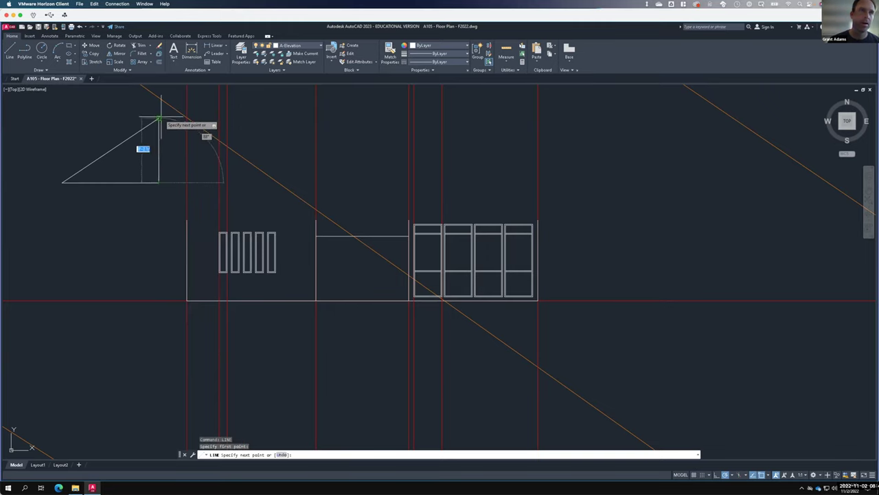
scroll(160, 153, "up", 4)
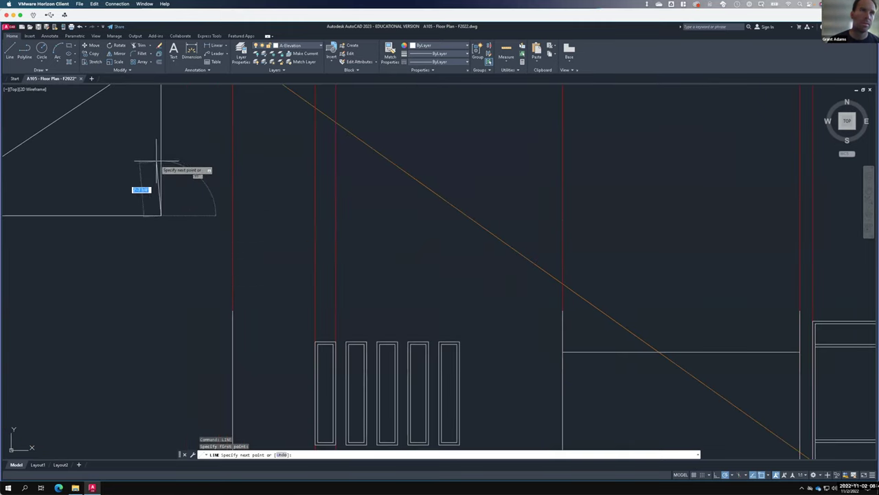
type("1")
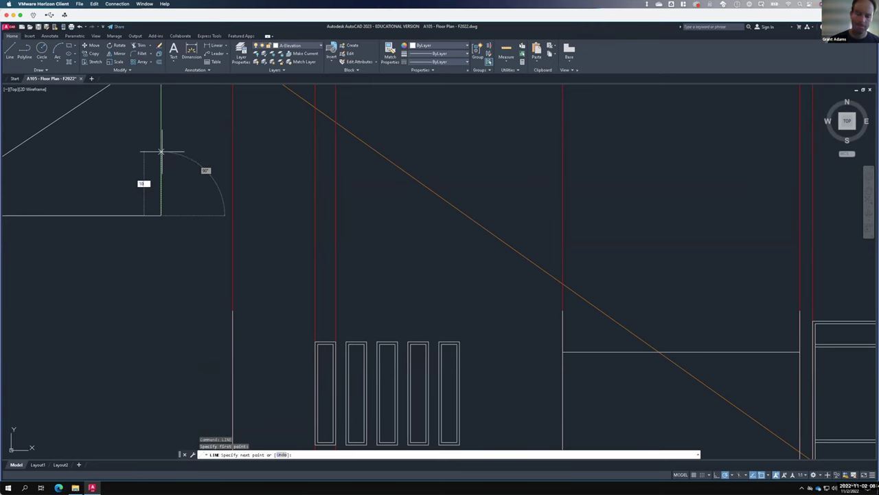
type("0'")
key("Return")
scroll(289, 190, "down", 3)
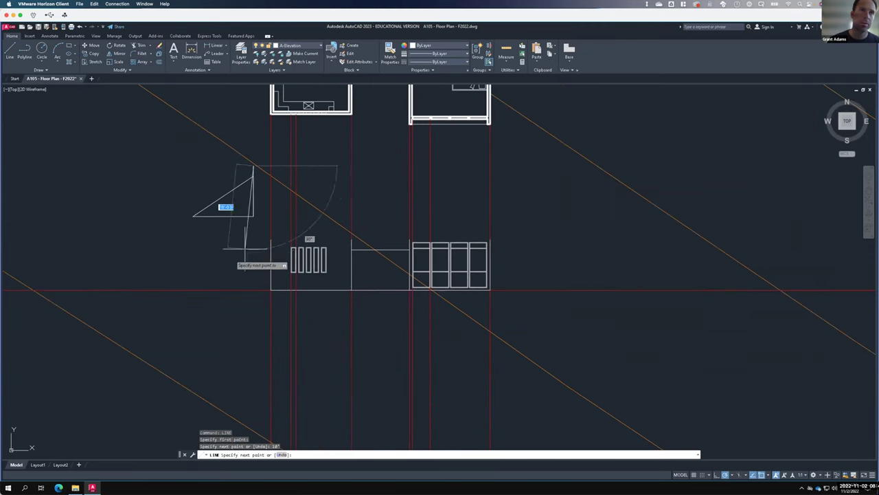
left_click(194, 217)
key("Return")
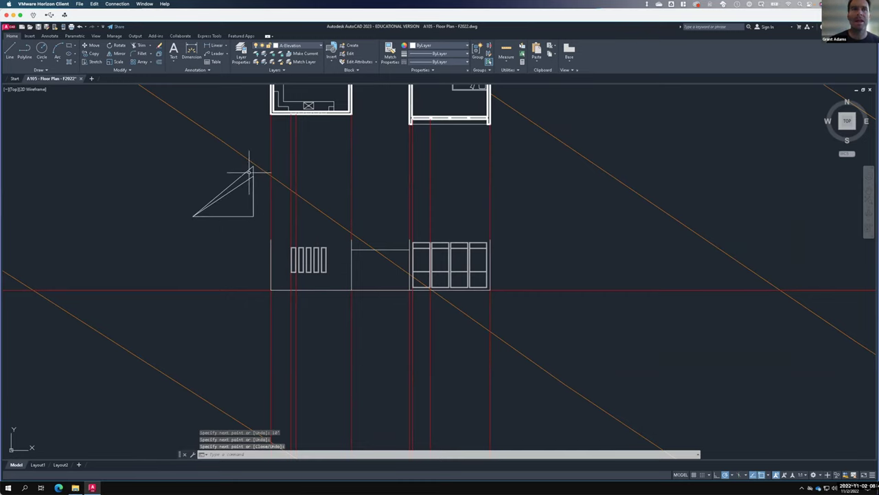
Erase the 10' vertical line and the steeper sloping line from the slope triangle.
scroll(245, 178, "up", 4)
left_click(274, 158)
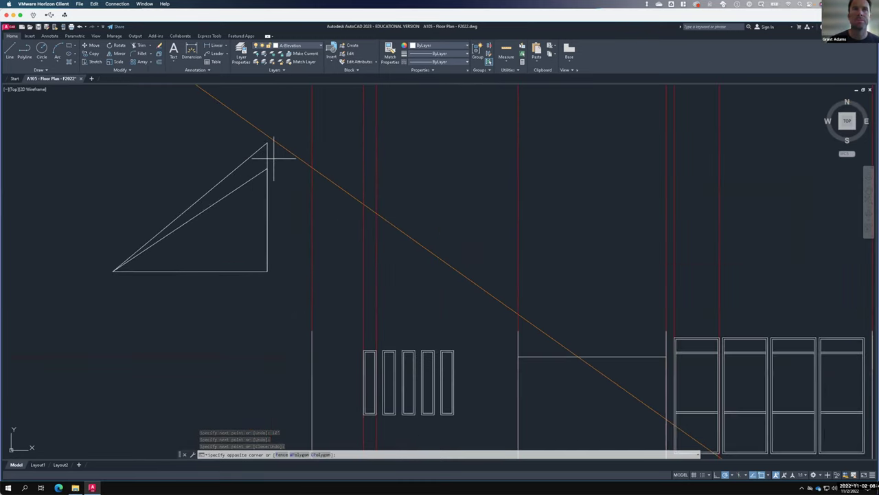
left_click(242, 139)
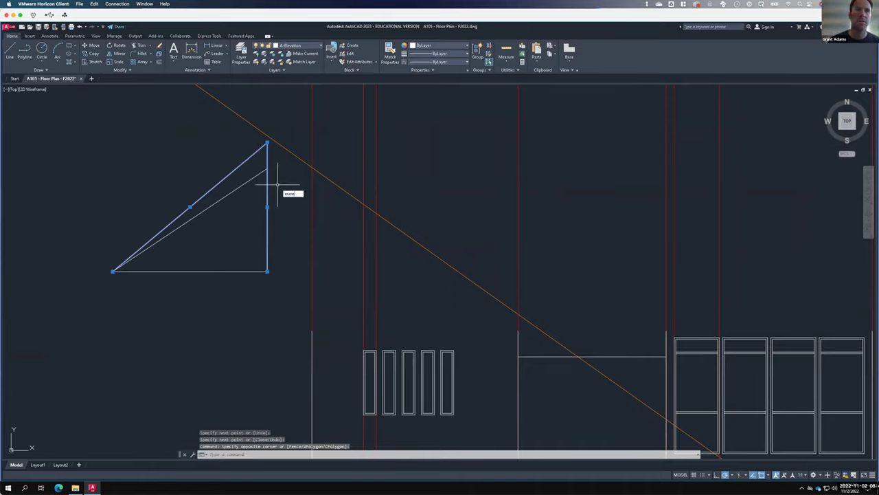
key("Return")
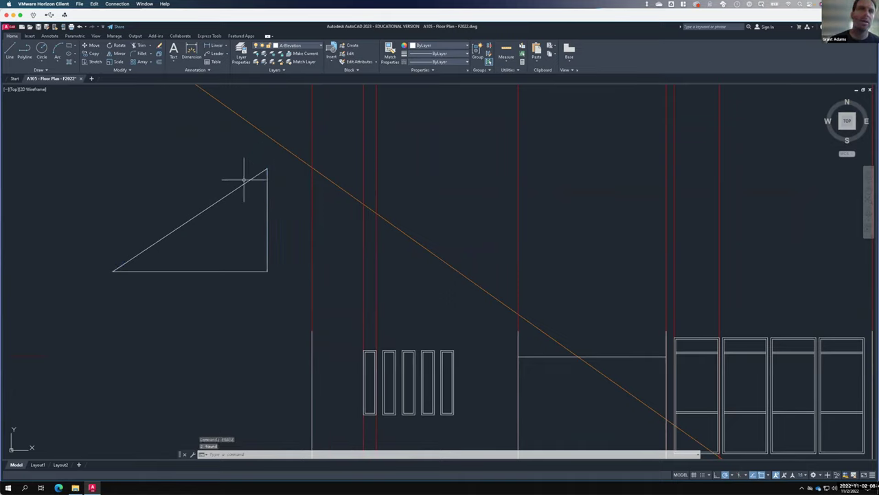
Copy the triangle's sloping line from its lower end to the top of the kitchen block's left wall.
left_click(251, 180)
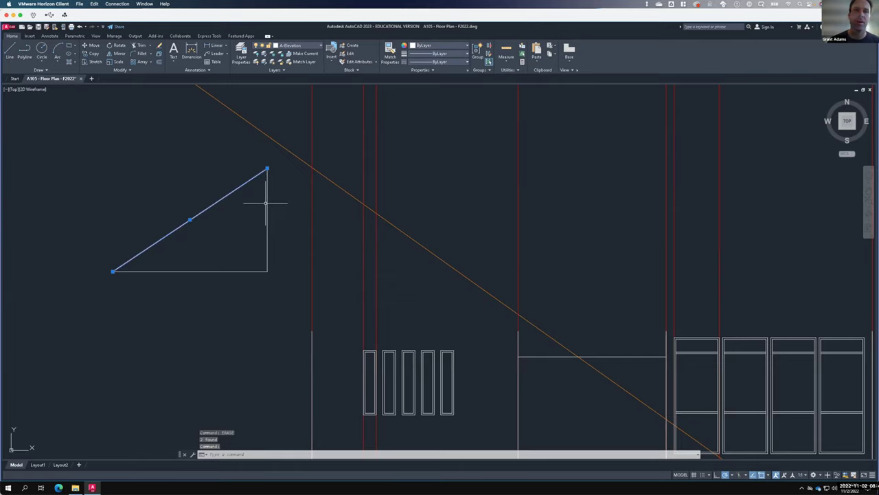
type("co")
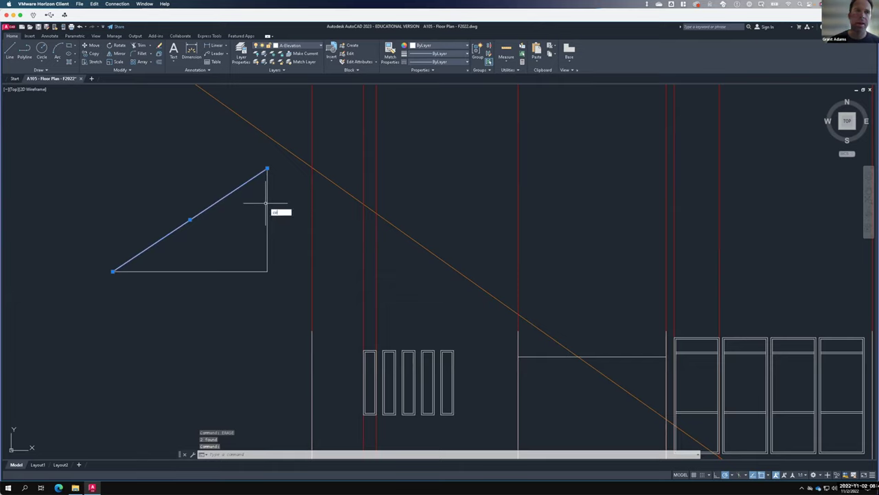
key("Return")
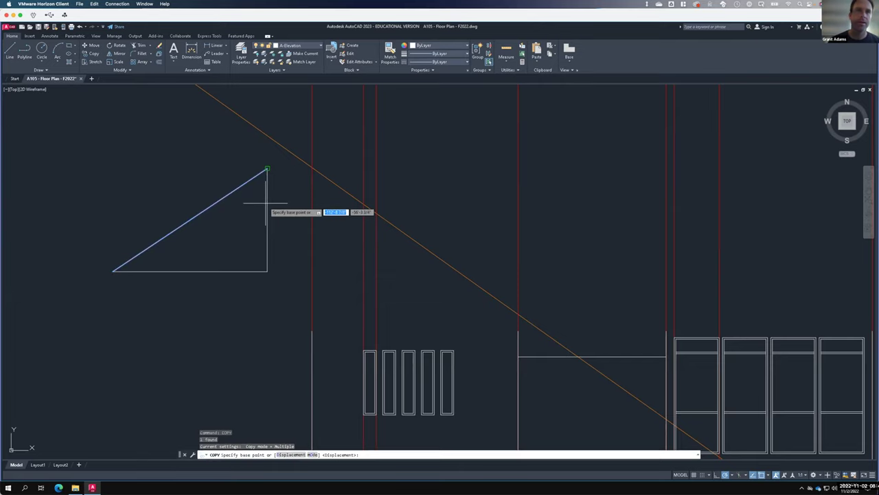
left_click(113, 271)
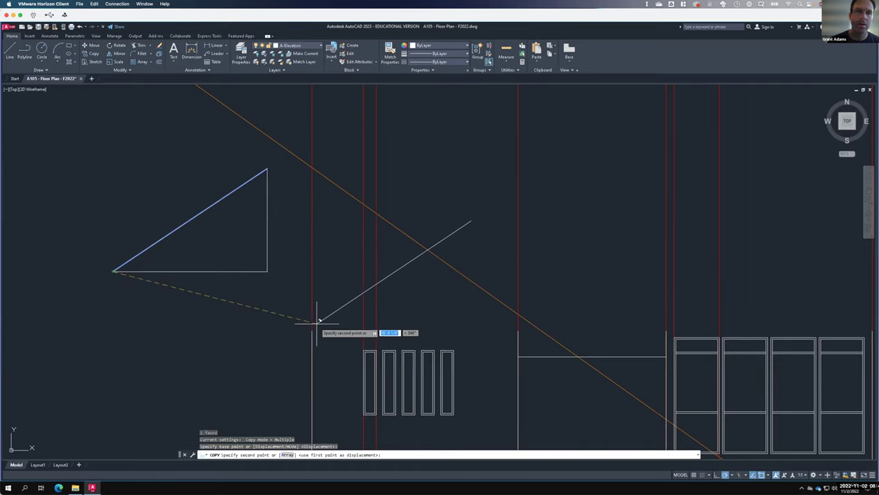
left_click(313, 329)
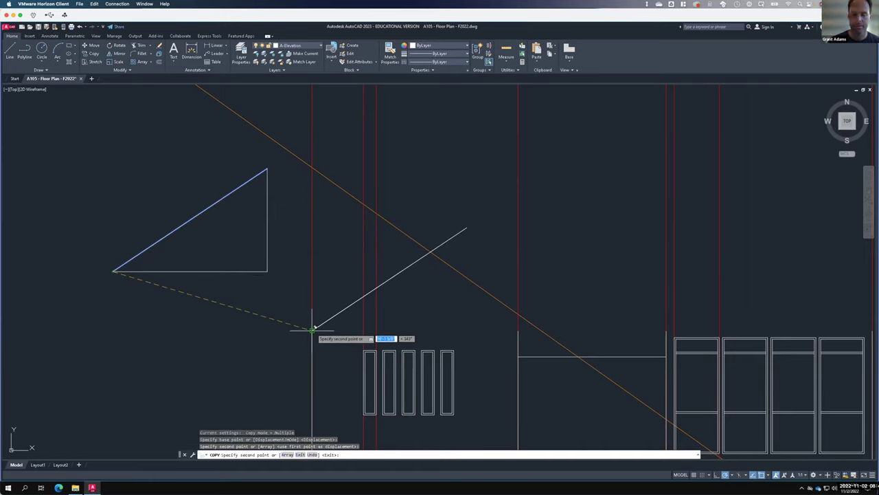
key("Return")
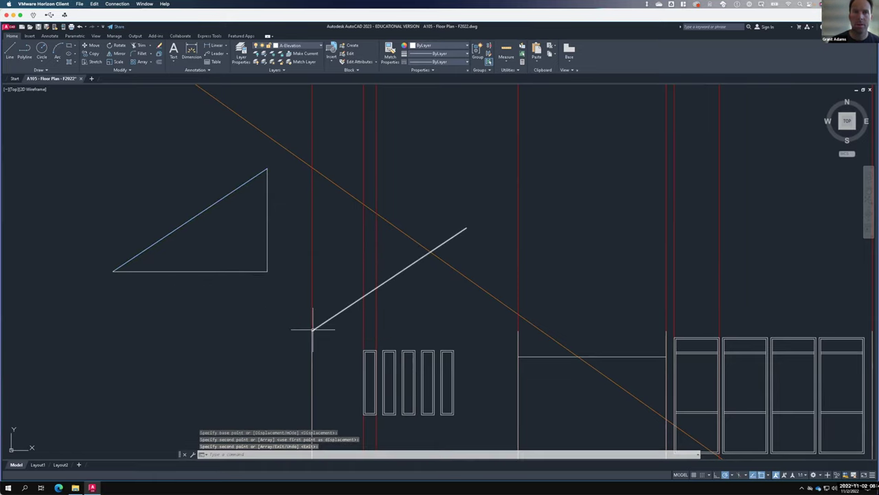
left_click(344, 309)
scroll(345, 309, "down", 4)
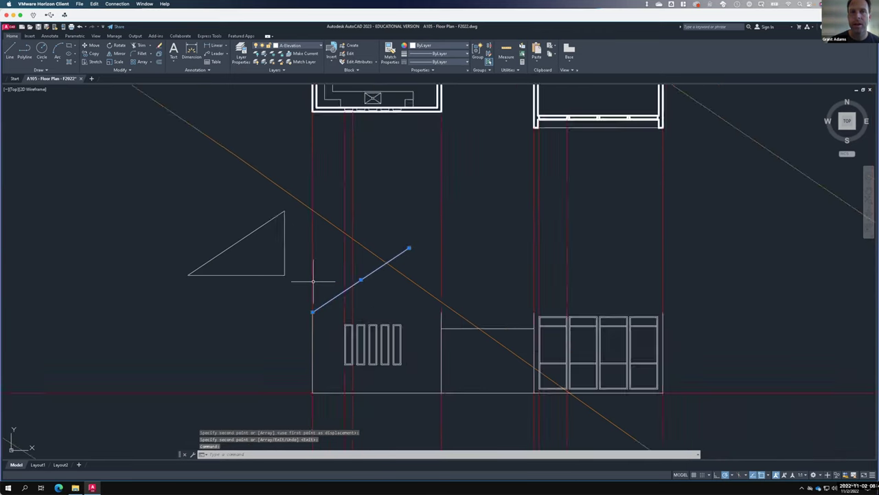
scroll(353, 290, "up", 2)
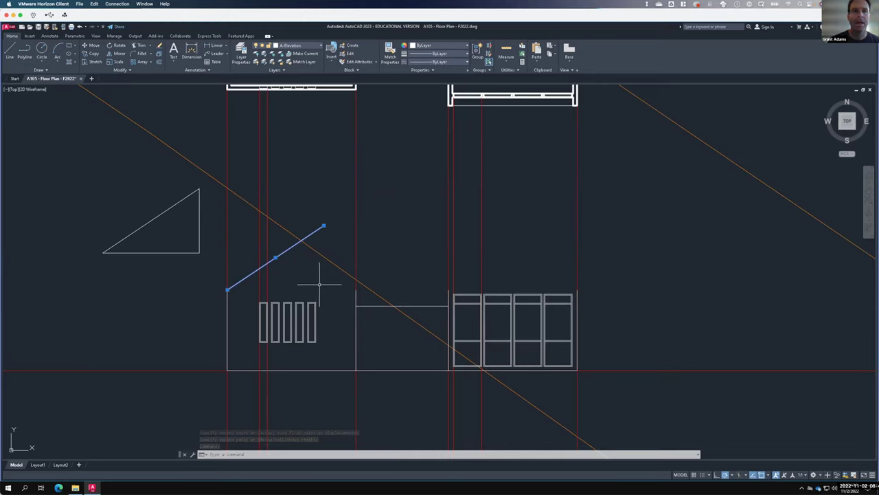
type("mir")
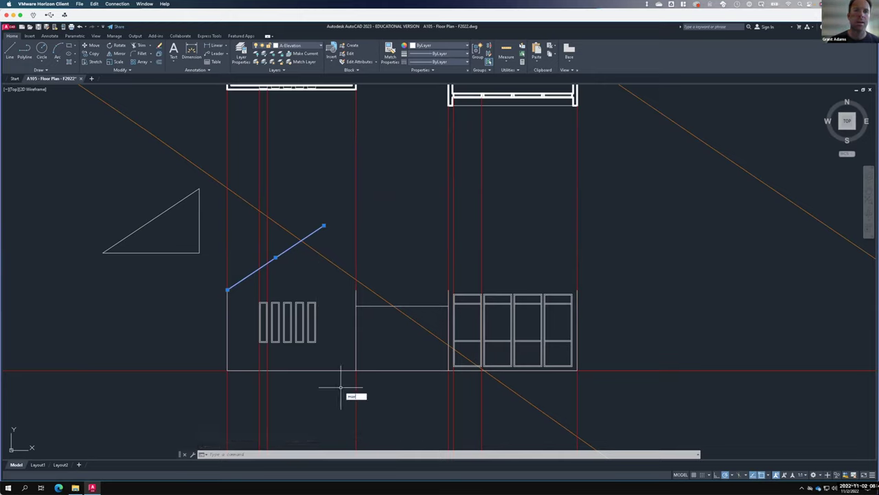
key("Return")
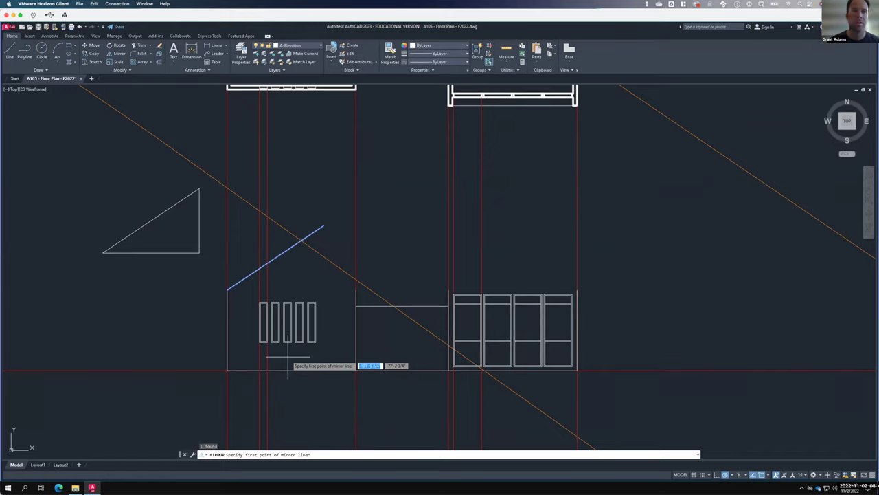
key("Escape")
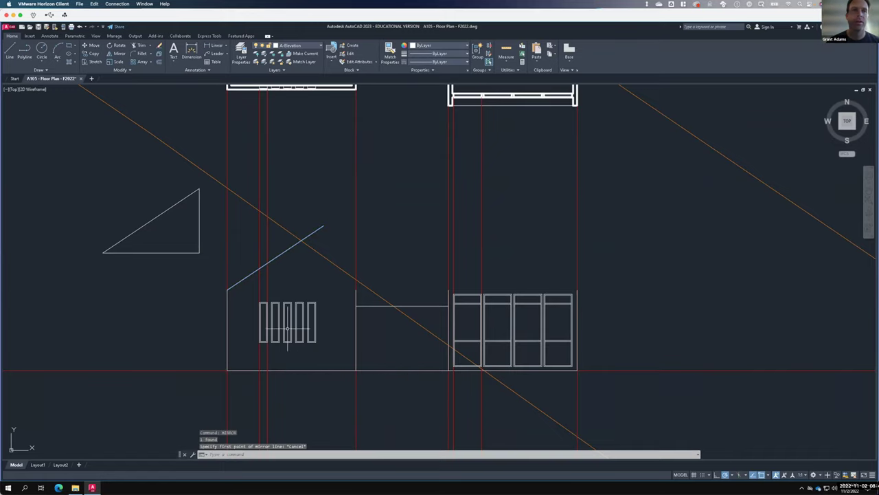
Copy the kitchen block's sloping roof line from its lower end to the top of the block's right wall.
left_click(260, 266)
type("co")
key("Return")
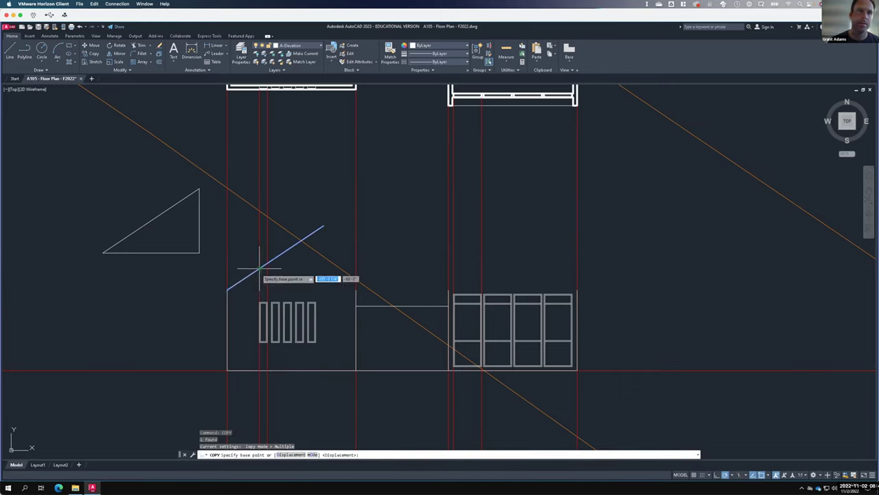
left_click(227, 289)
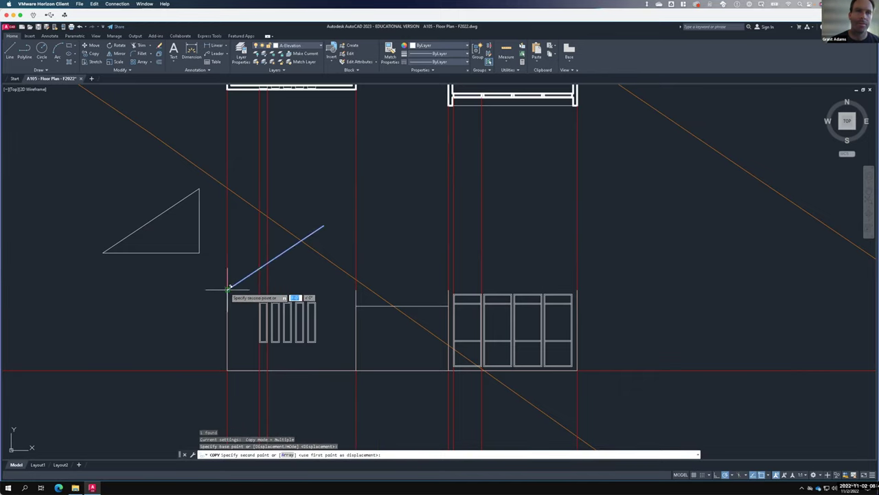
left_click(356, 288)
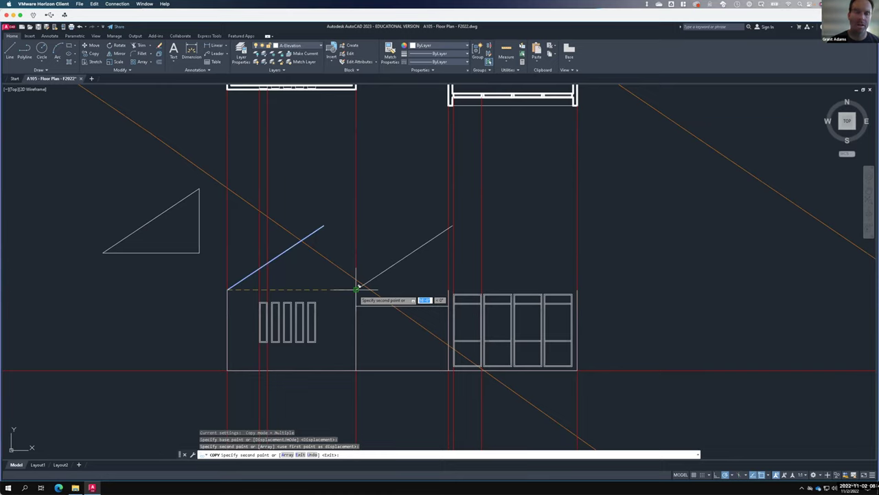
key("Escape")
Mirror the sloping line at the top of the kitchen block's right wall about a vertical axis through its lower end, keeping the original.
left_click(386, 281)
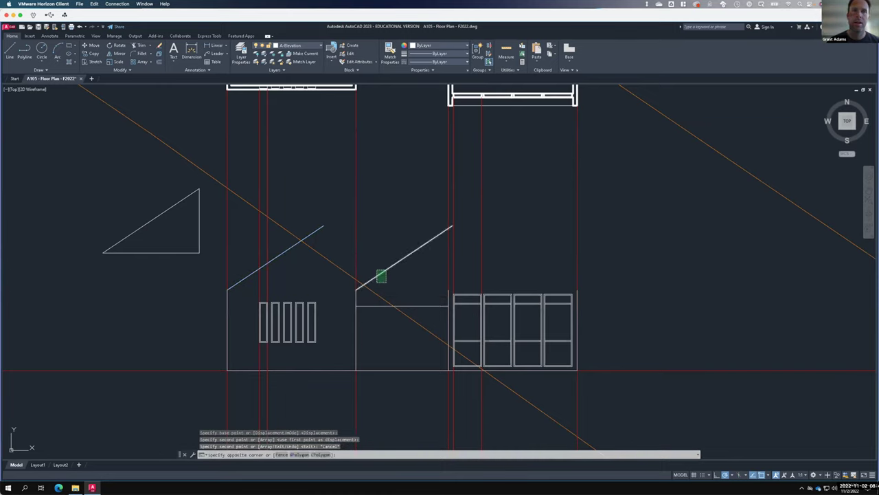
left_click(377, 272)
type("mi")
key("Return")
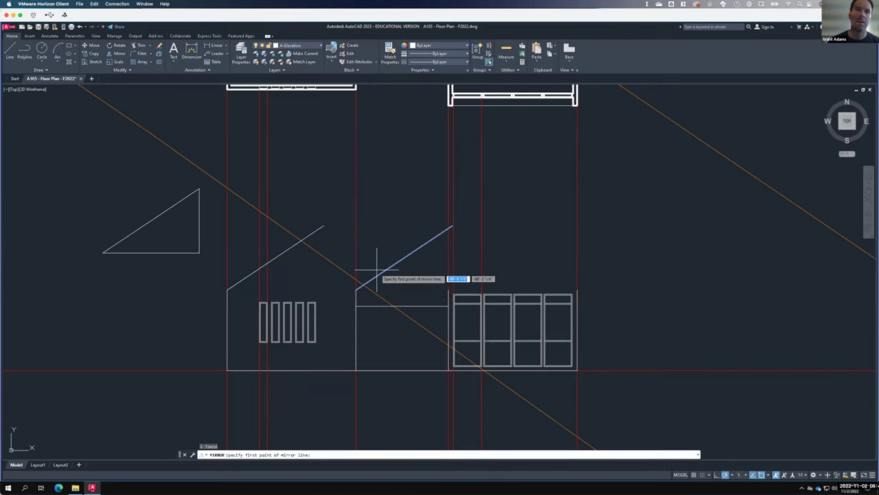
left_click(356, 289)
left_click(353, 217)
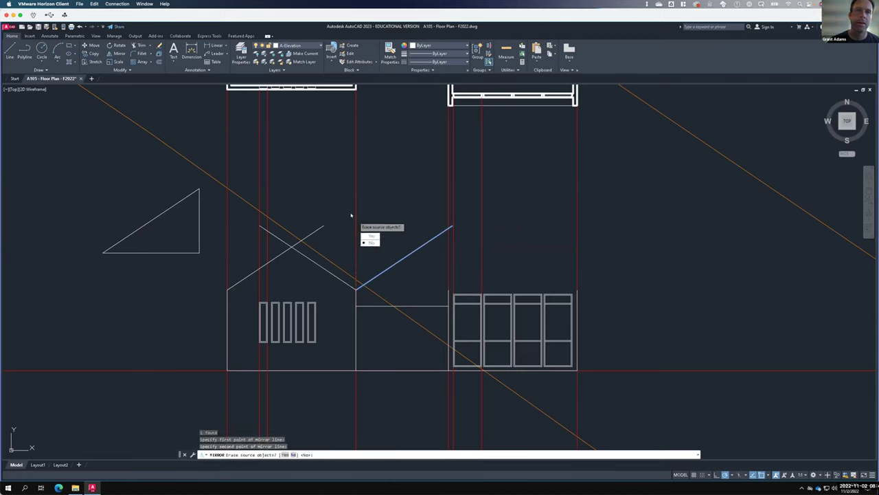
key("Return")
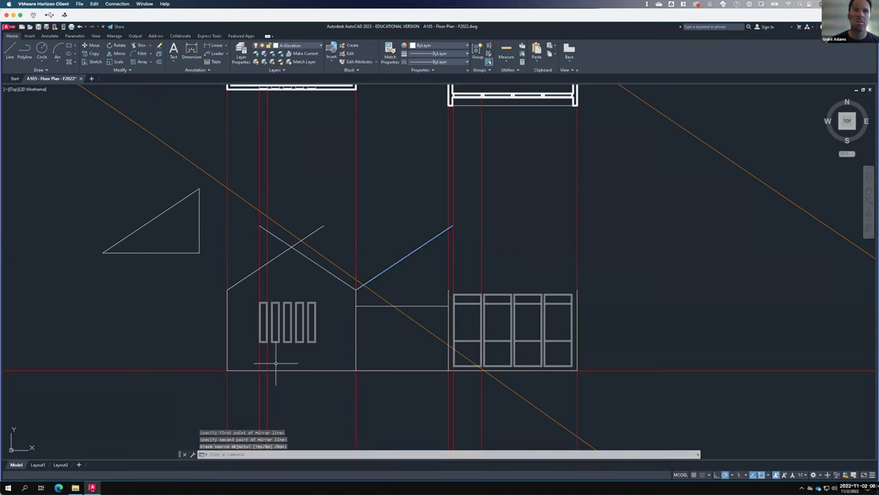
Move the original sloping line by its lower end to the left wall top of the block with four large windows.
left_click(424, 242)
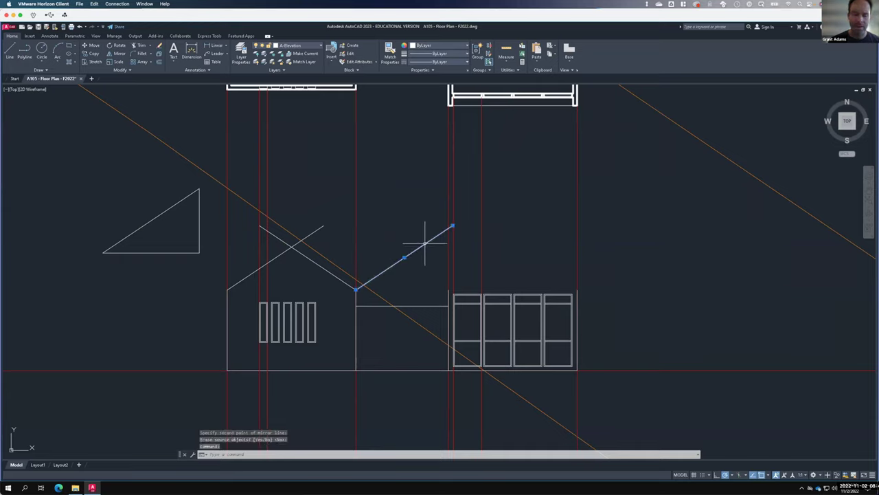
type("m")
key("Return")
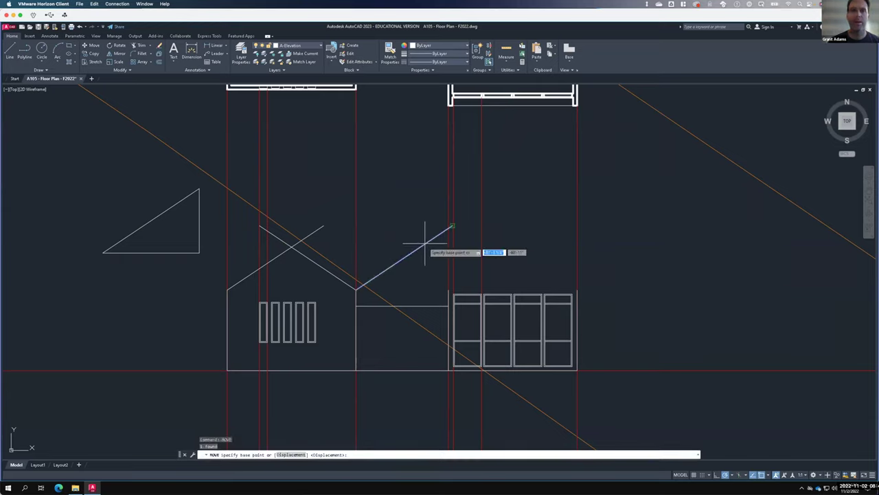
left_click(359, 289)
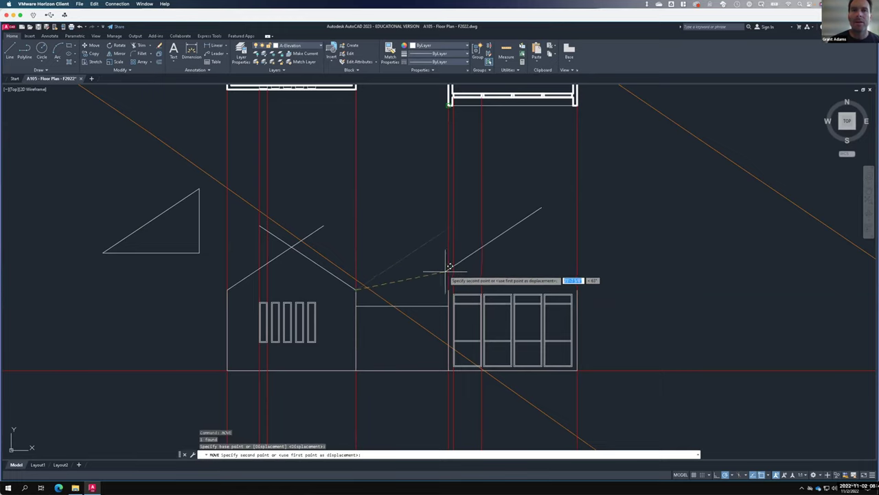
left_click(459, 283)
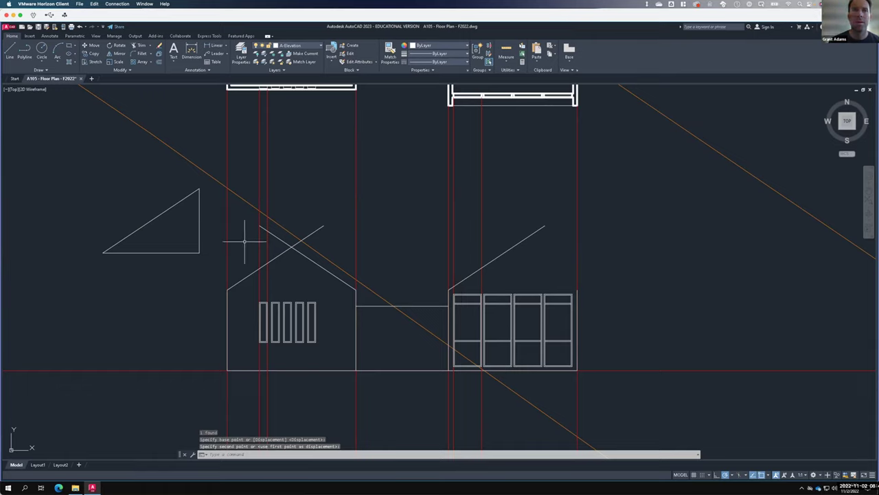
Copy the kitchen block's mirrored roof slope from its lower end to the right wall top of the four-window block.
left_click(274, 236)
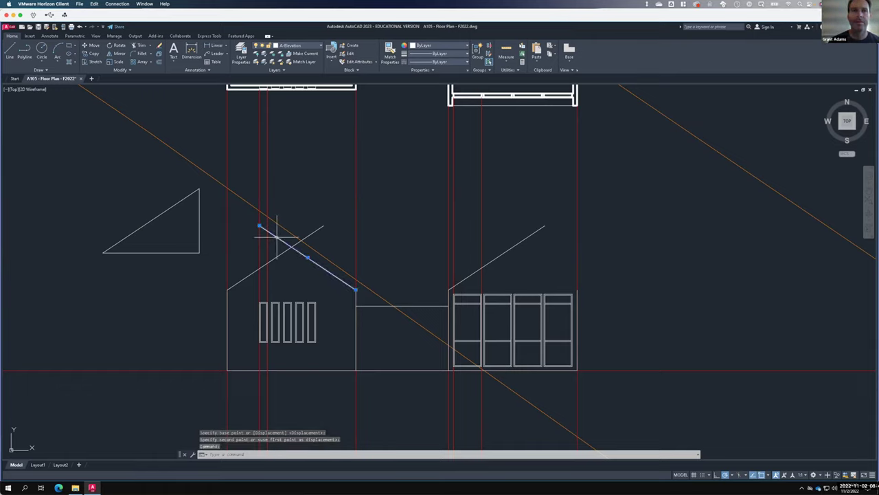
type("co")
key("Return")
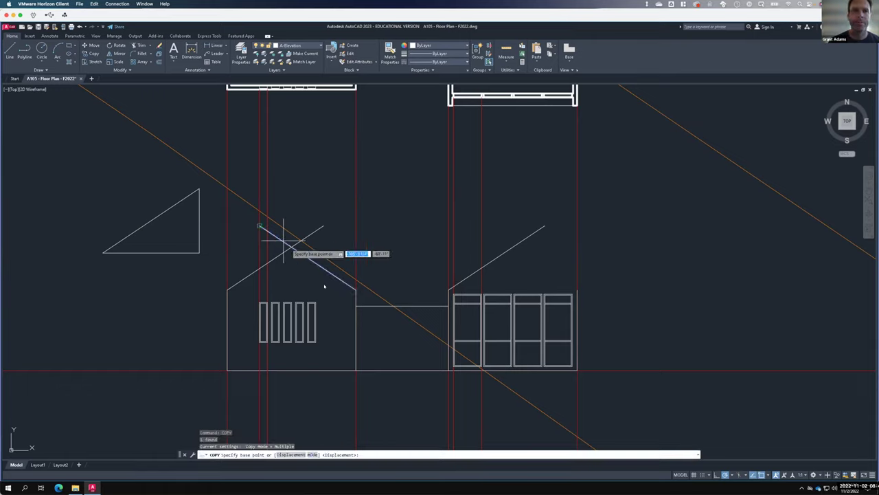
left_click(355, 289)
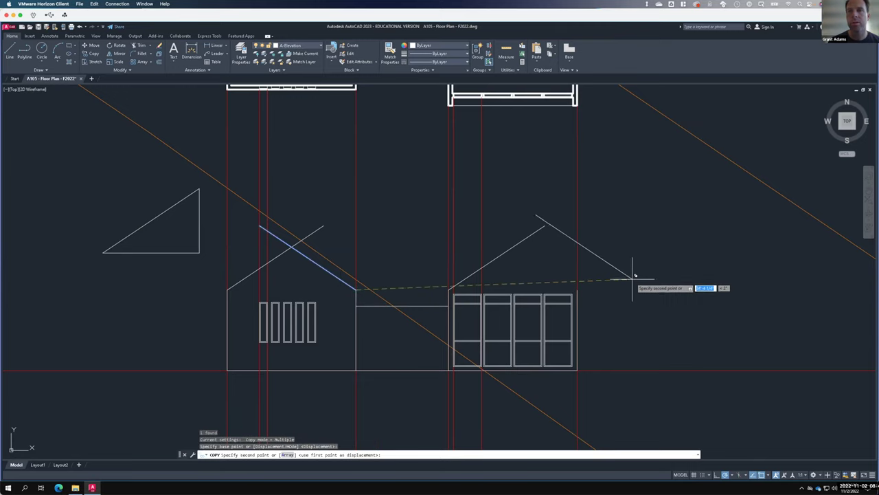
left_click(579, 283)
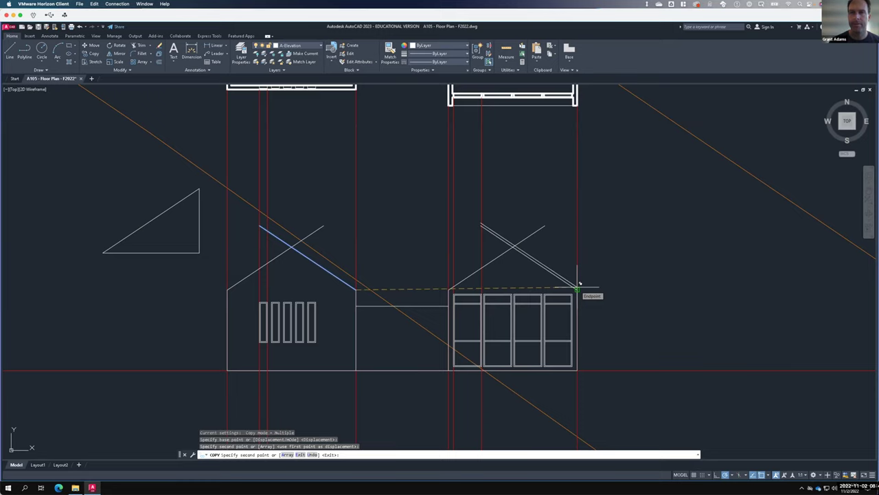
key("Escape")
left_click(452, 291)
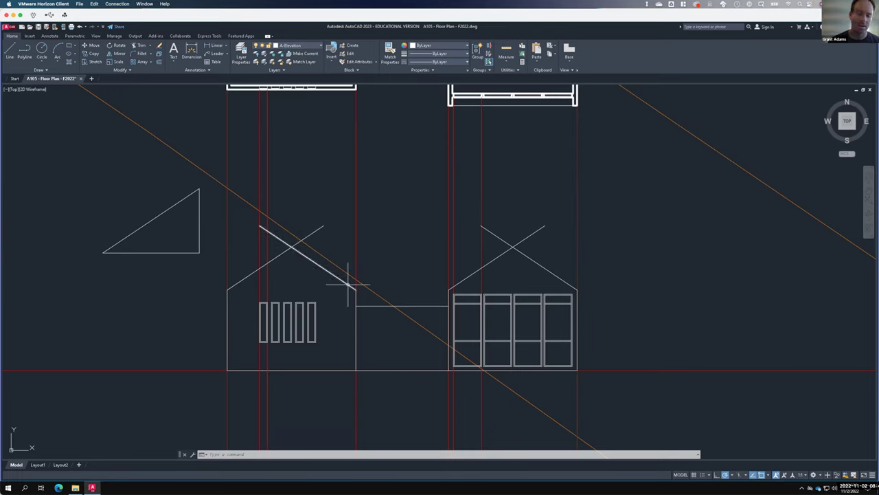
Fillet the kitchen block's two crossing roof lines with a radius of 0 to form a peak.
mouse_move(348, 283)
type("f")
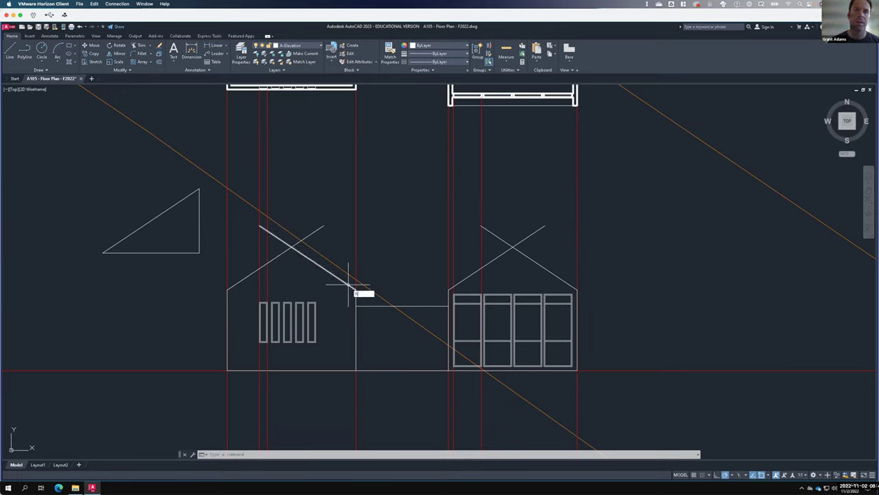
key("Return")
type("r")
key("Return")
type("0")
key("Return")
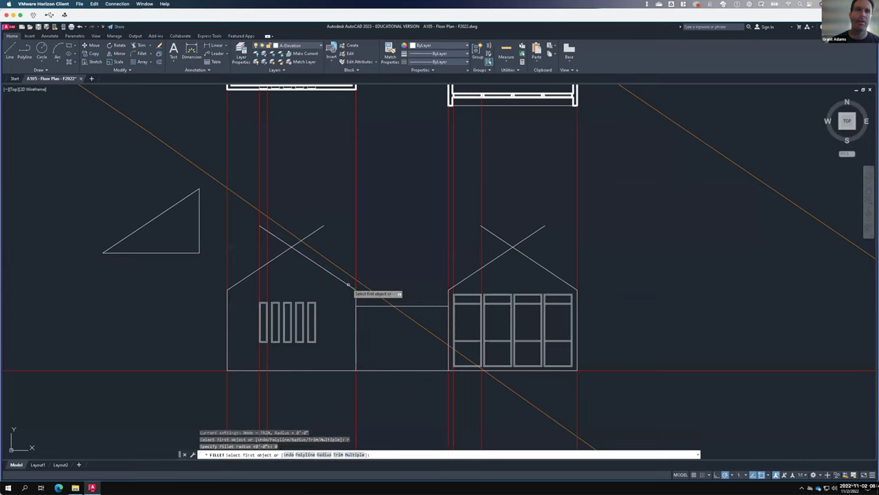
left_click(282, 253)
left_click(302, 252)
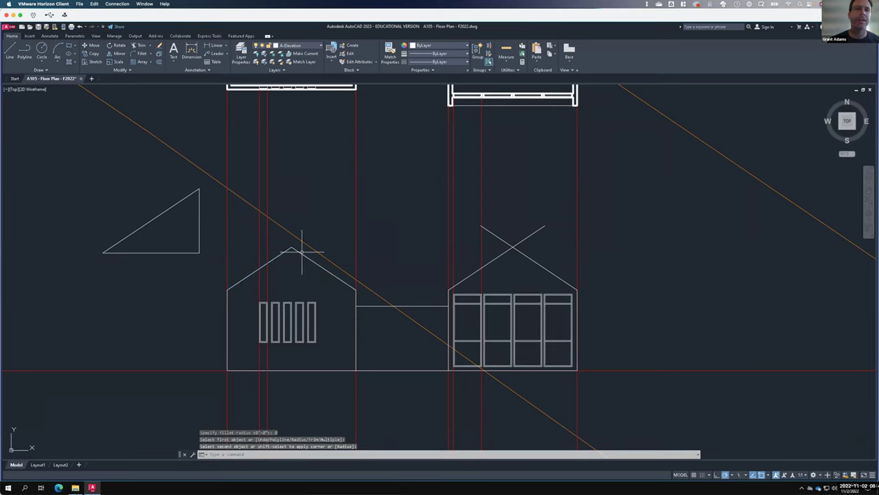
Fillet the four-window block's two crossing roof lines into a sharp ridge with the same zero radius.
right_click(492, 248)
left_click(511, 254)
left_click(500, 254)
left_click(522, 253)
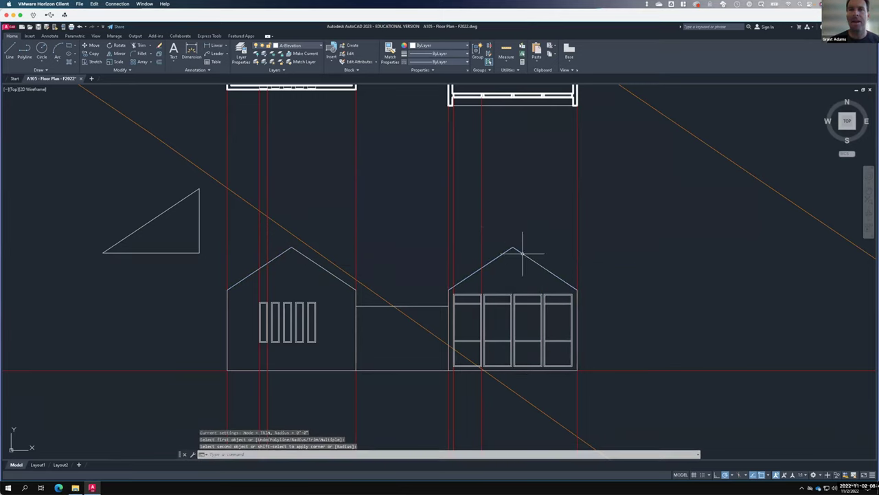
key("Return")
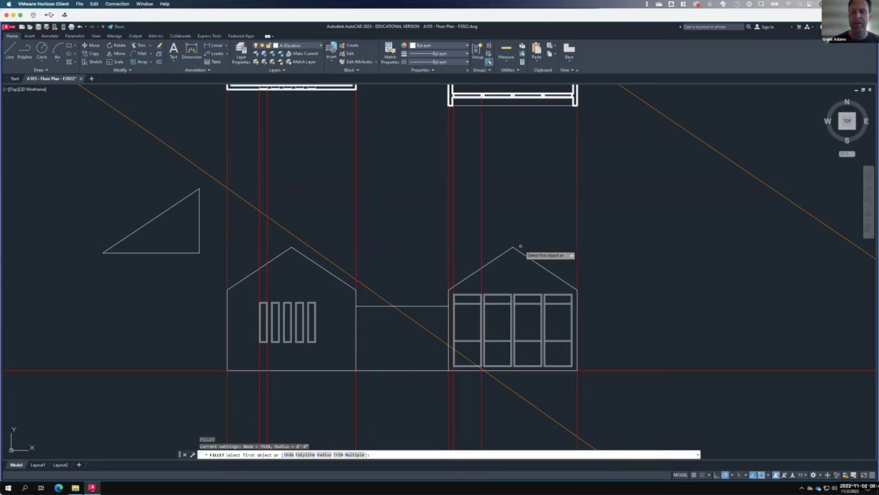
key("Escape")
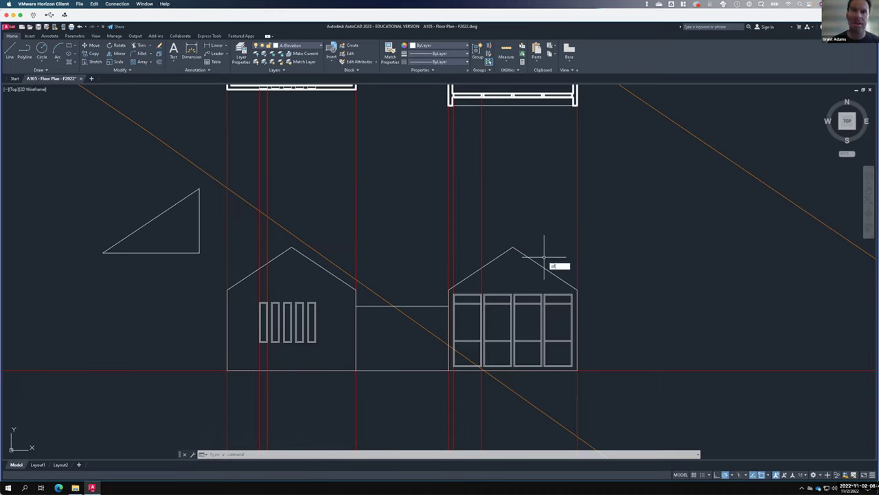
Offset both roof slopes of the four-window block 8" outward.
key("Return")
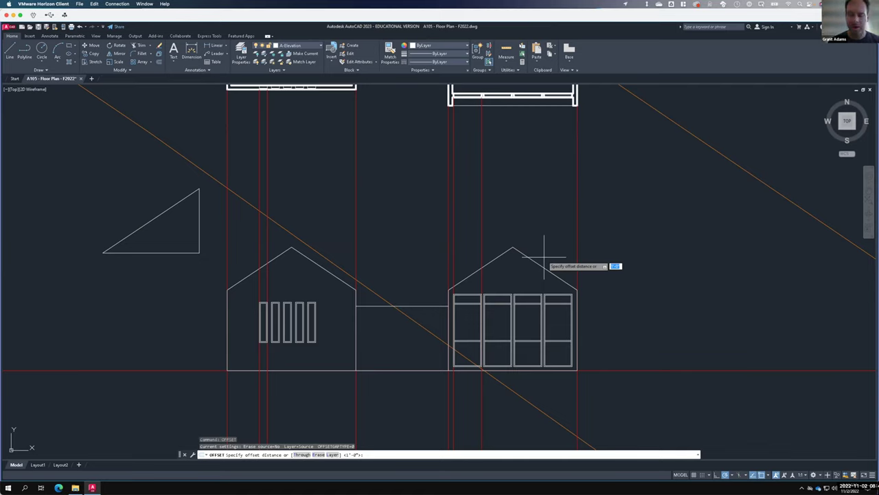
key("Return")
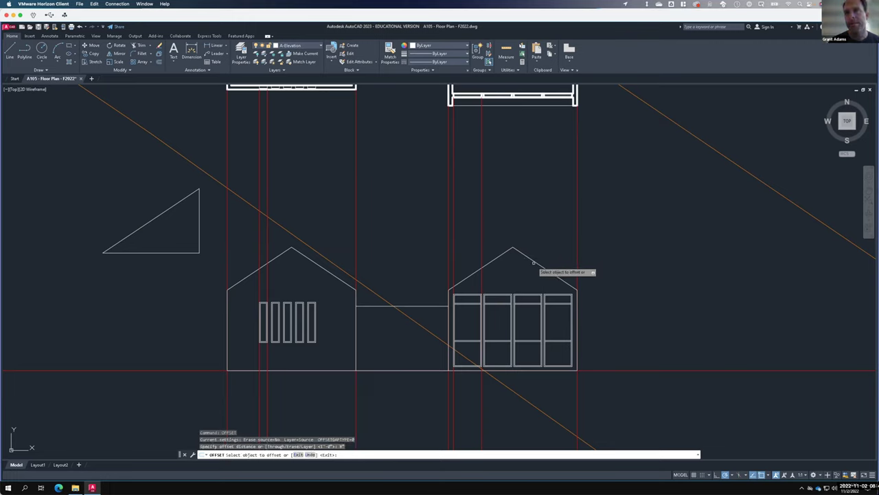
left_click(535, 262)
left_click(562, 227)
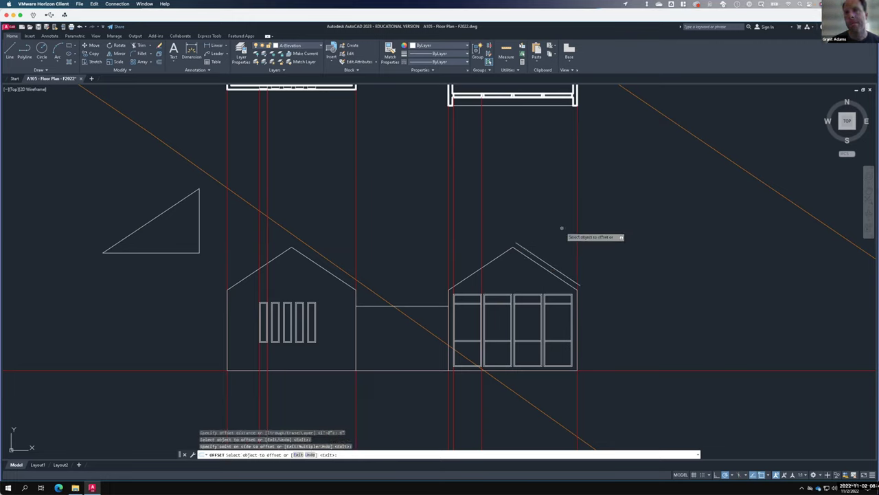
left_click(506, 248)
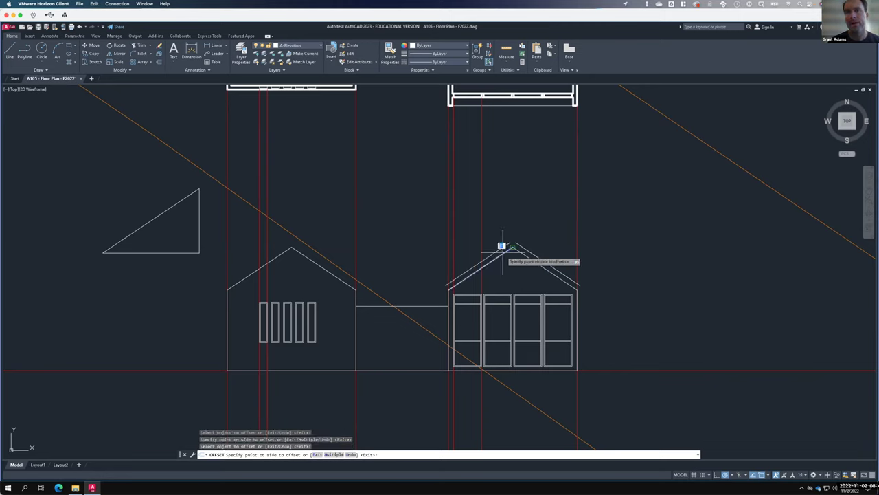
left_click(497, 234)
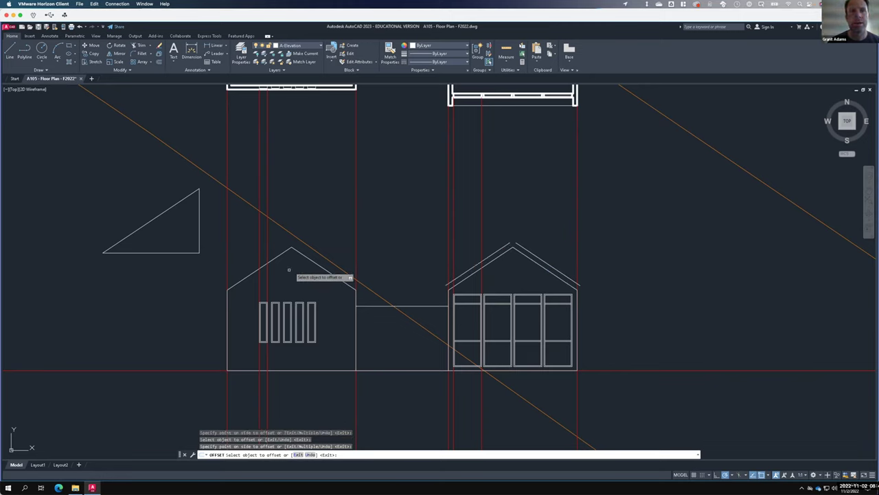
Offset both roof slopes of the kitchen block outward by the same 8" distance.
left_click(307, 254)
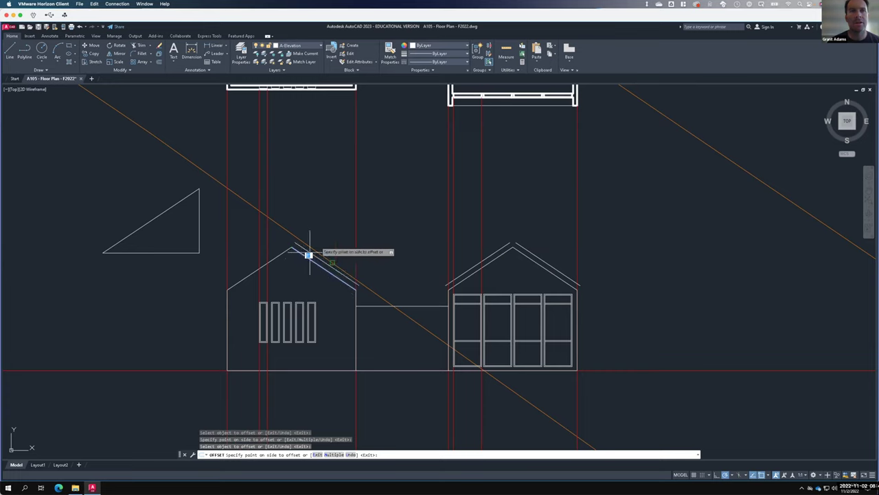
left_click(313, 253)
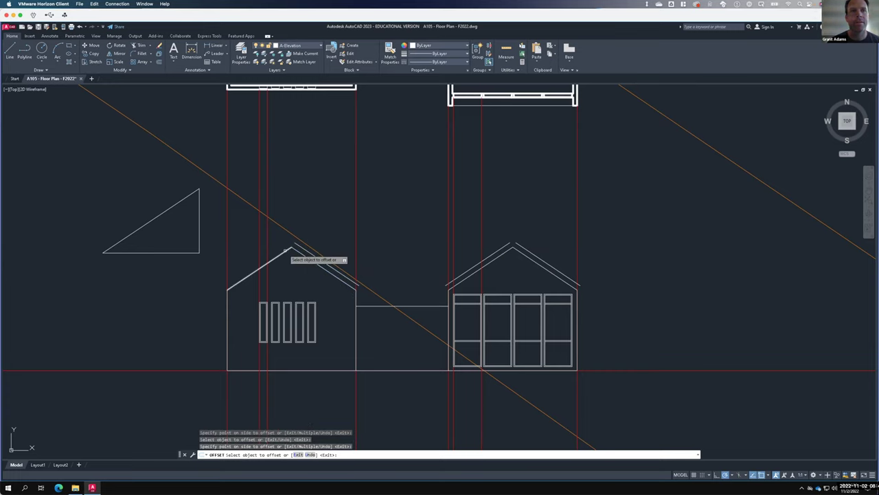
left_click(292, 251)
left_click(285, 243)
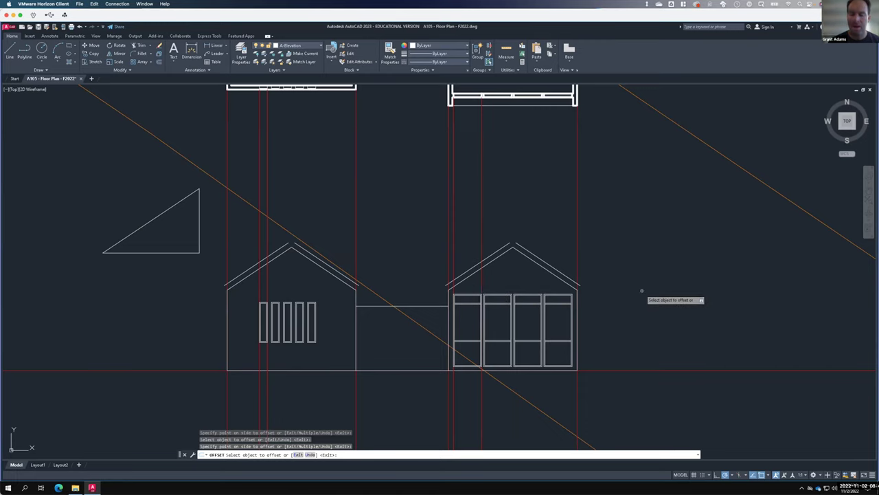
key("Return")
Draw the eave end at the four-window block's right wall top, 1.5" horizontally outward and vertically up to the outer roof line.
scroll(587, 289, "up", 4)
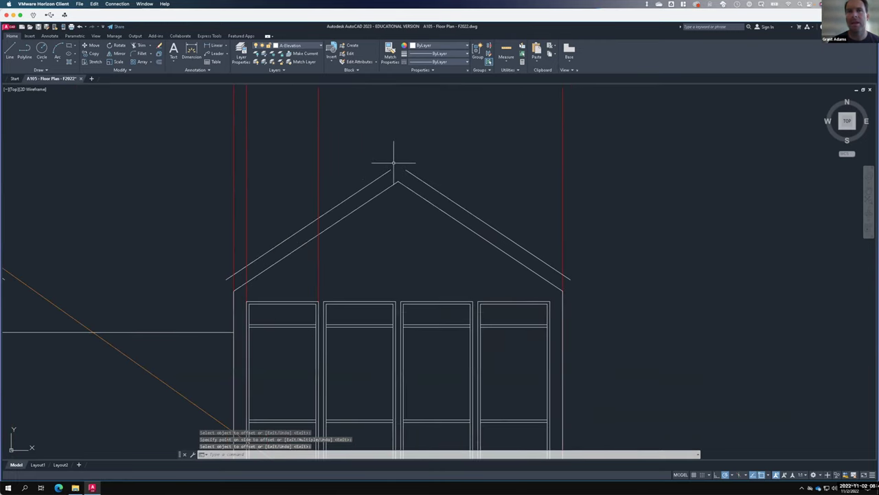
scroll(587, 302, "up", 2)
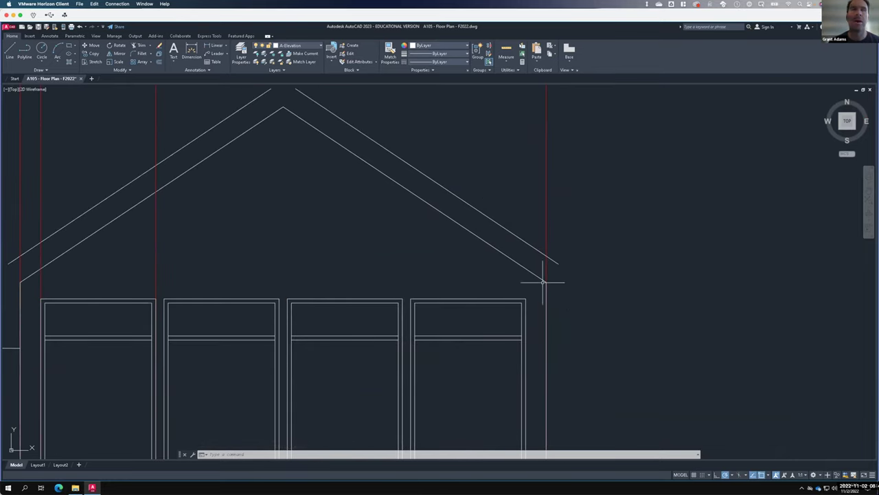
left_click(10, 52)
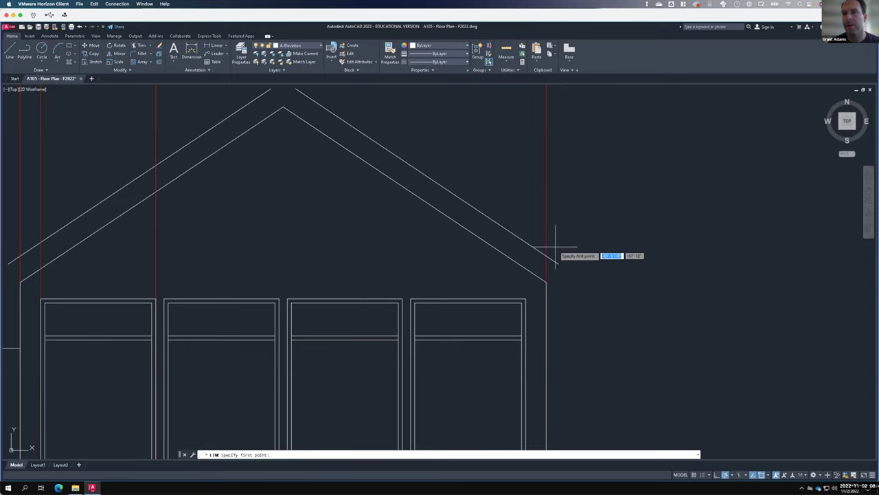
left_click(546, 281)
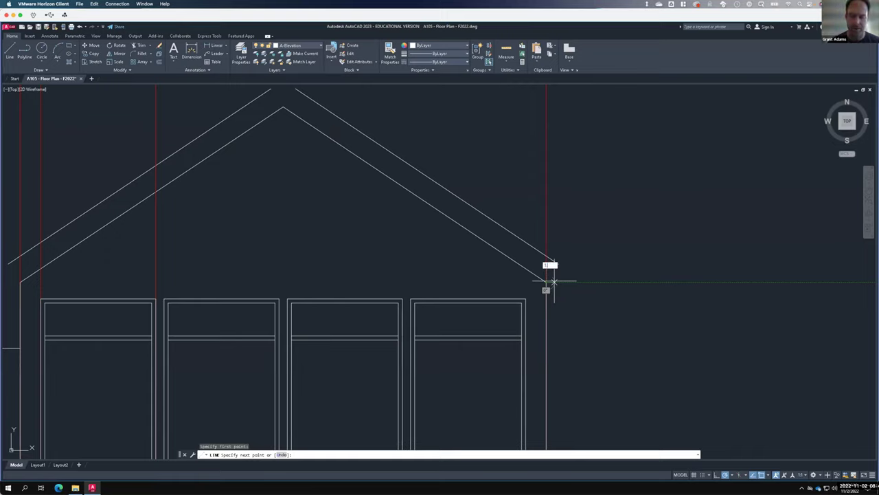
type("1.5")
key("Return")
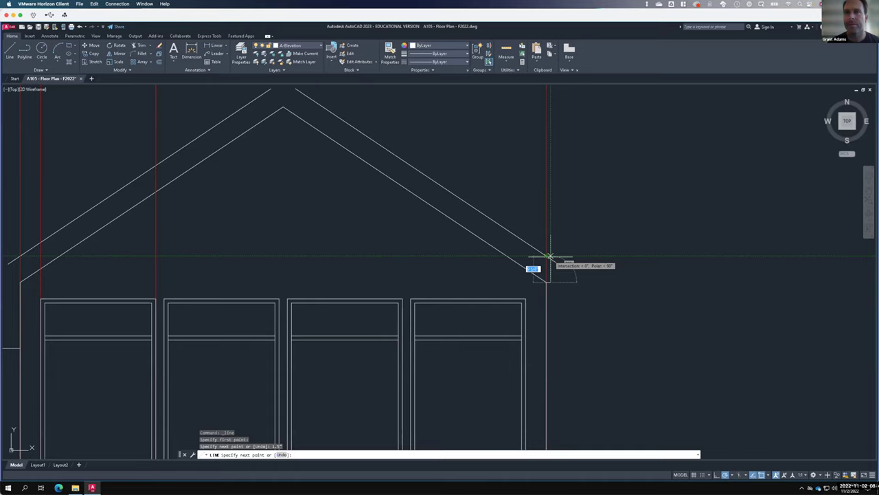
left_click(549, 256)
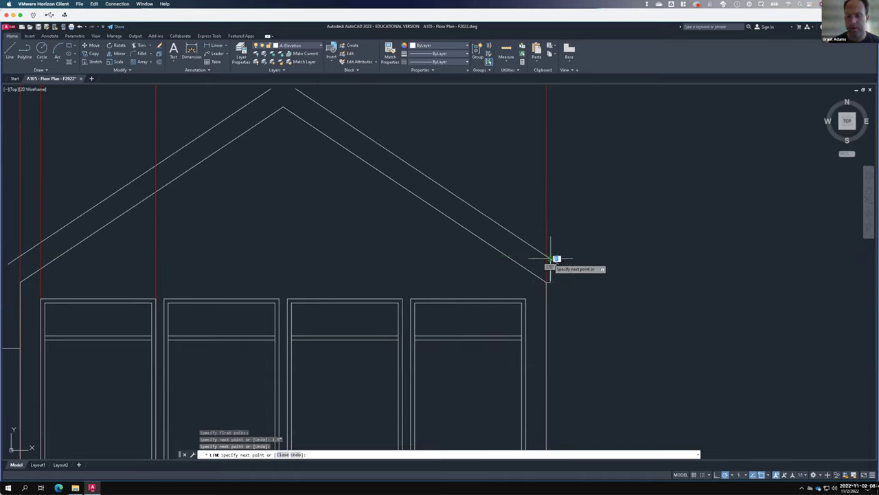
key("Return")
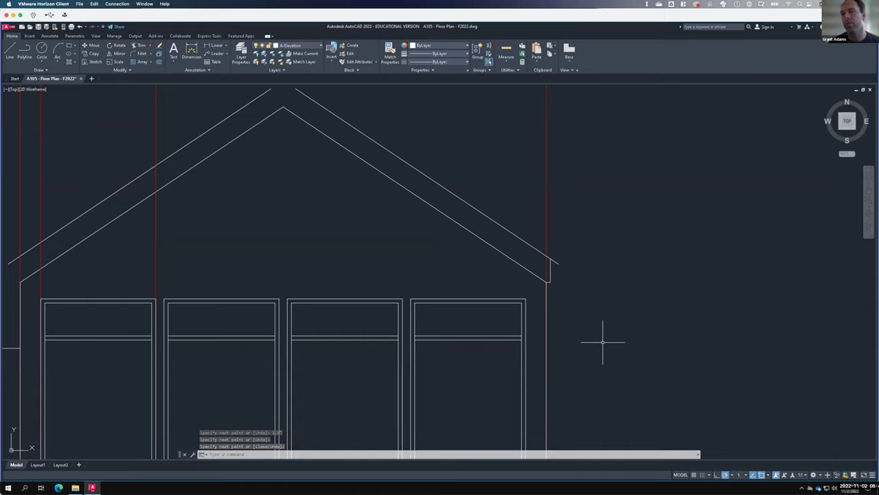
Draw a vertical line downward, starting 18" outside the right wall's top corner, to mark the end of the roof overhang.
scroll(534, 259, "down", 2)
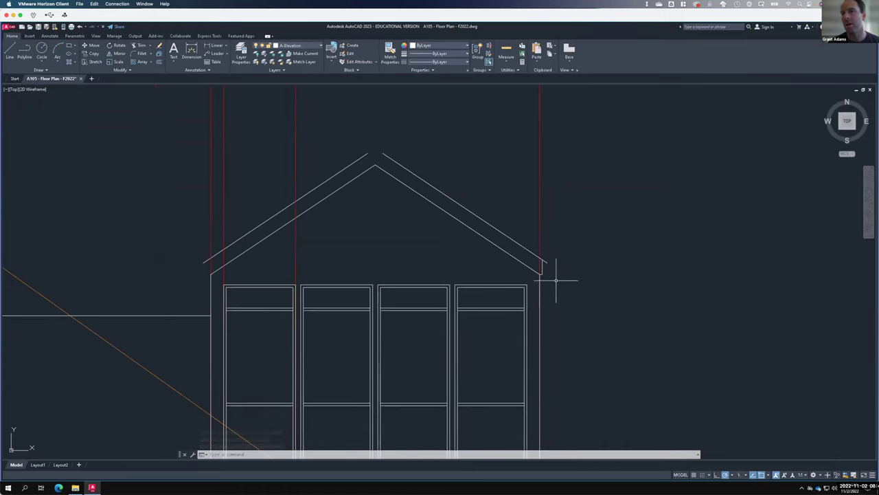
scroll(547, 275, "up", 3)
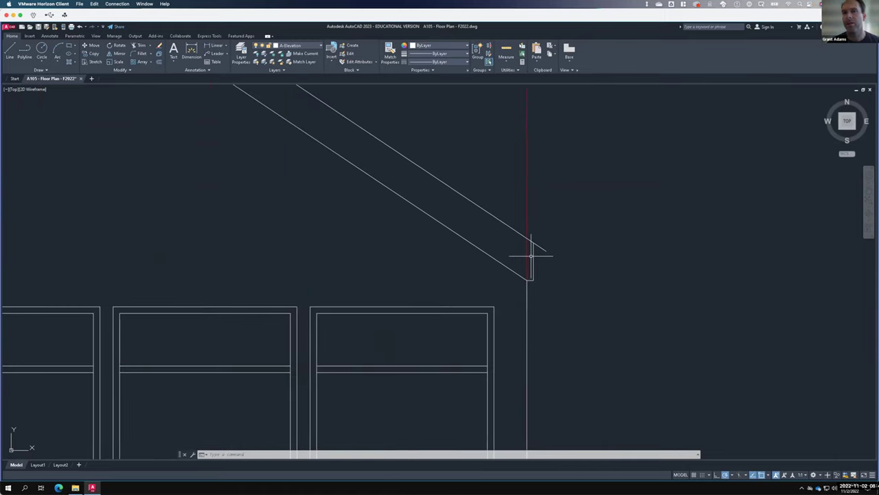
key("Return")
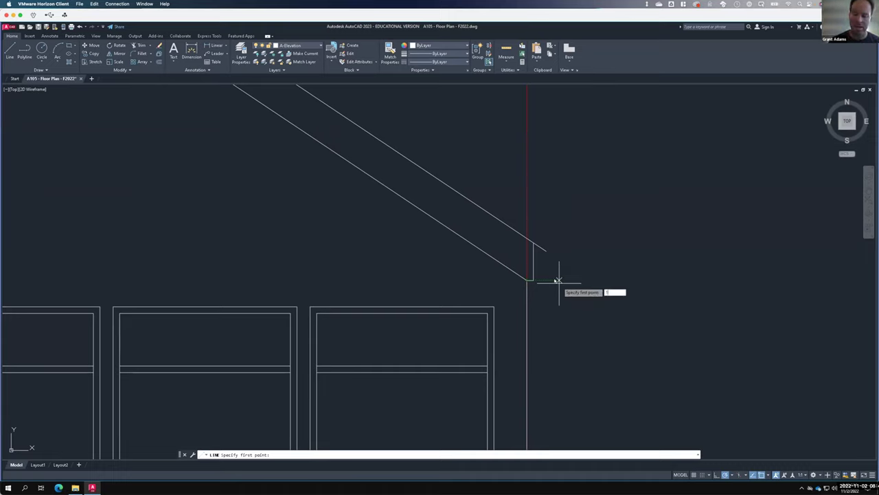
type("18")
key("Return")
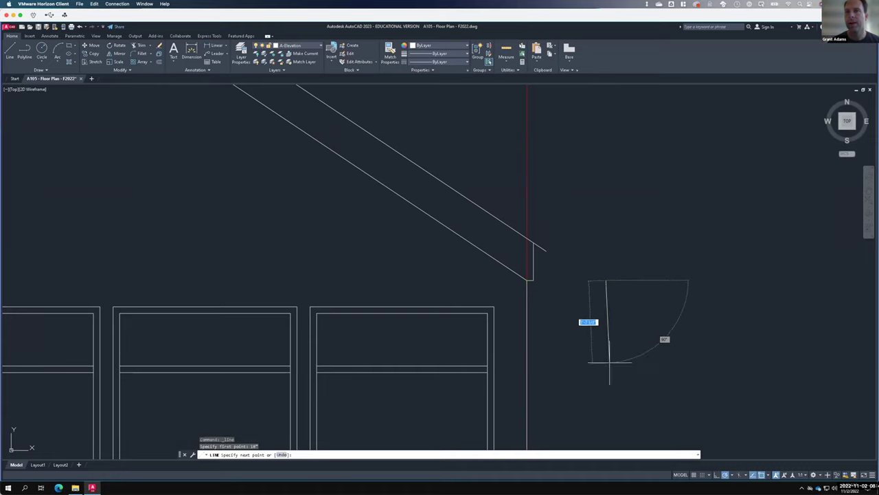
left_click(606, 388)
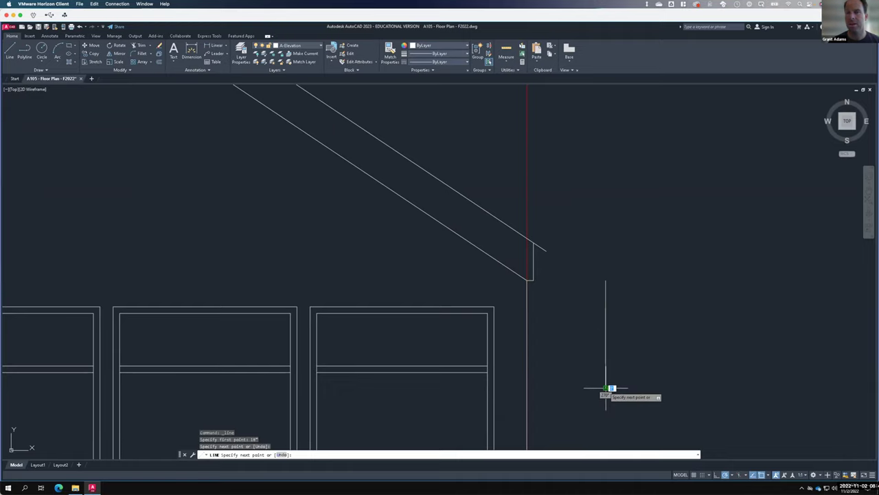
key("Return")
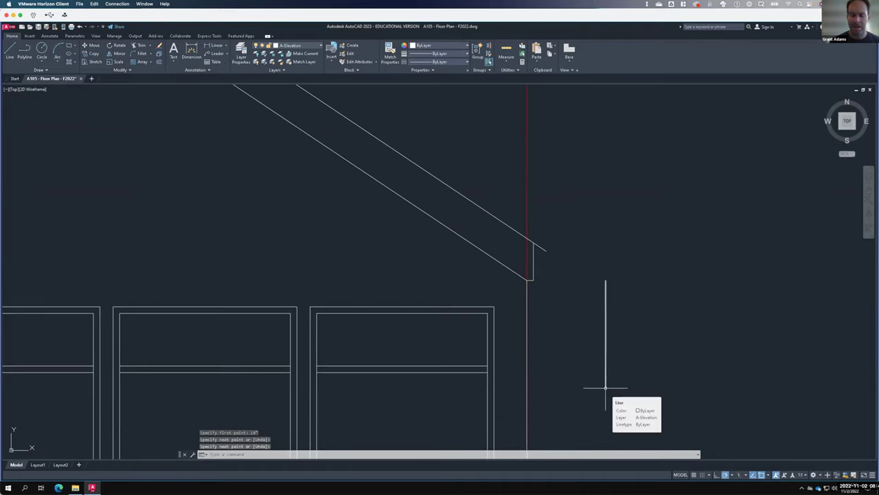
Fillet the right slope's lower and upper roof lines to the vertical overhang line with a zero radius to close the eave.
type("fi")
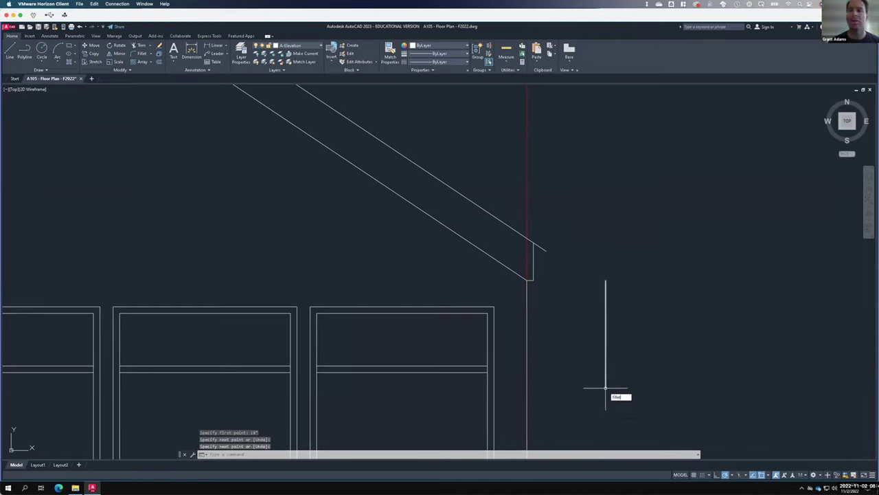
type("llet")
key("Return")
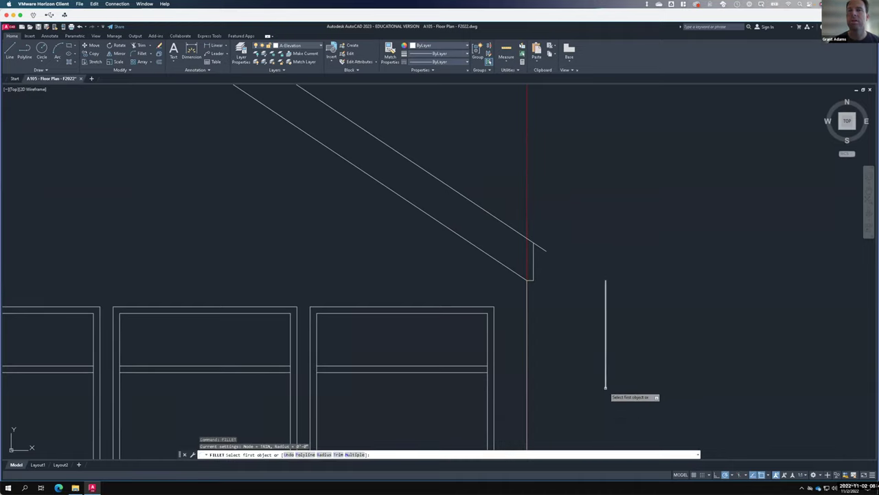
left_click(511, 273)
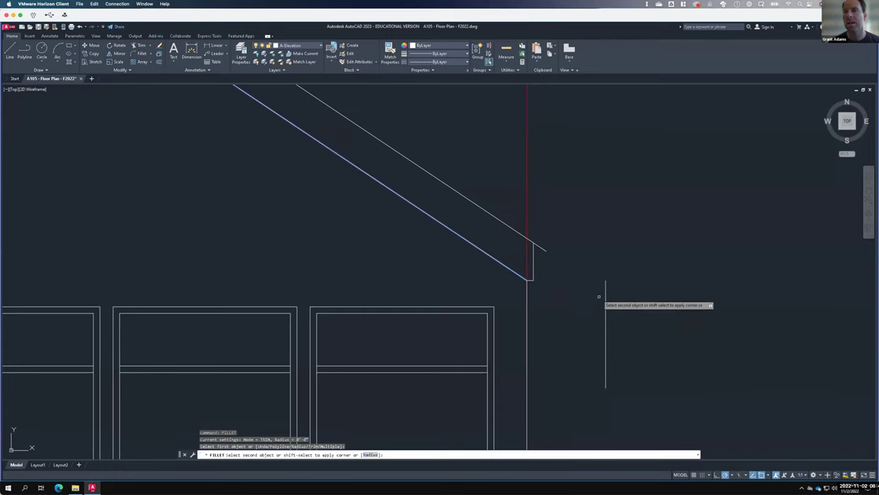
left_click(605, 297)
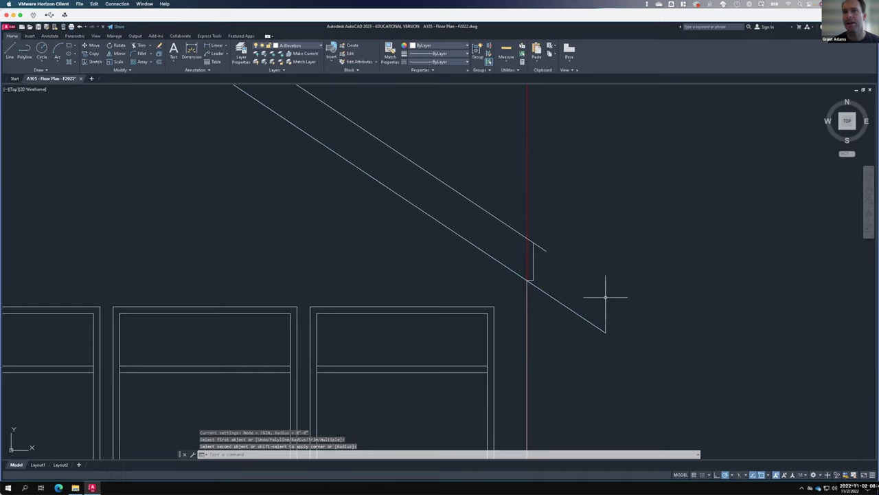
right_click(629, 303)
left_click(632, 310)
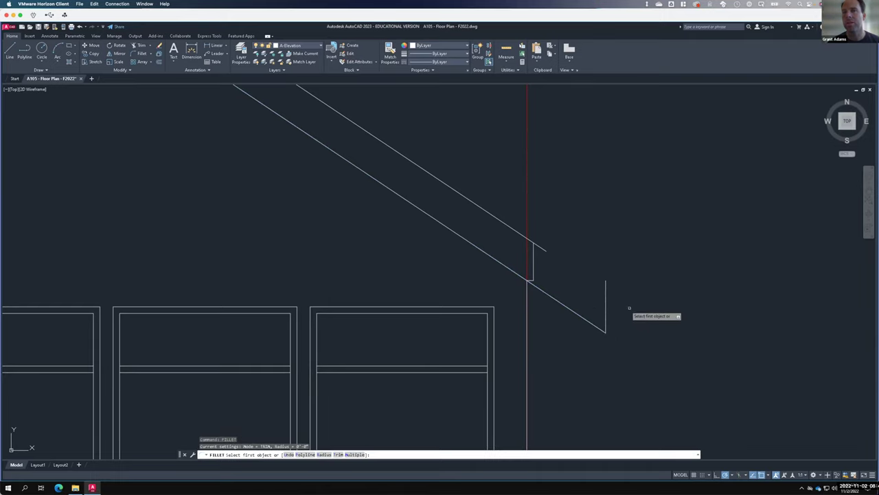
left_click(605, 306)
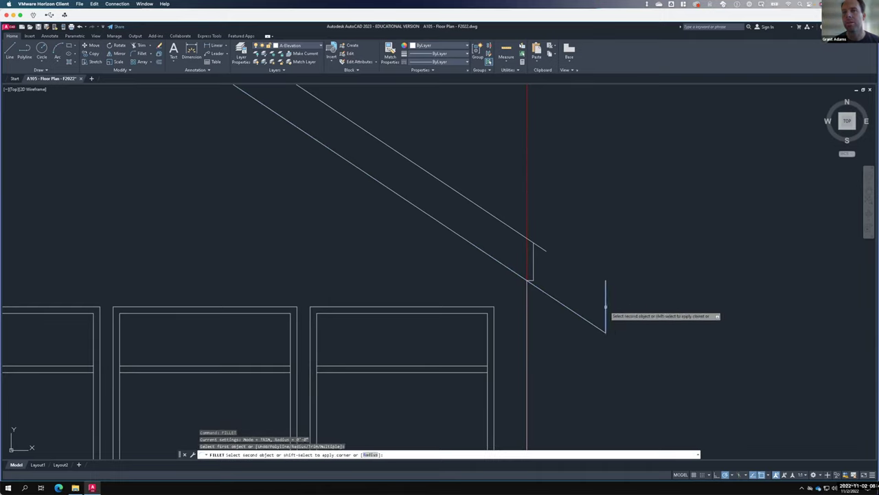
left_click(535, 245)
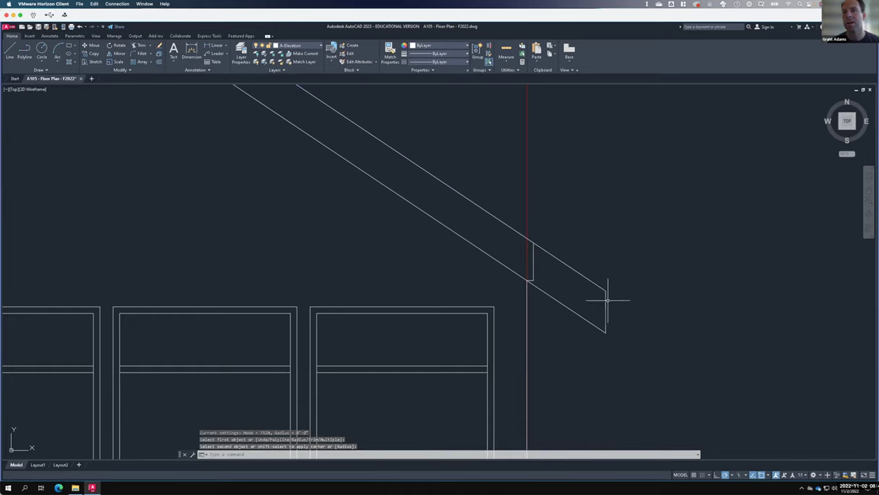
Erase the two short leftover lines inside the roof edge above the right wall corner.
left_click(508, 201)
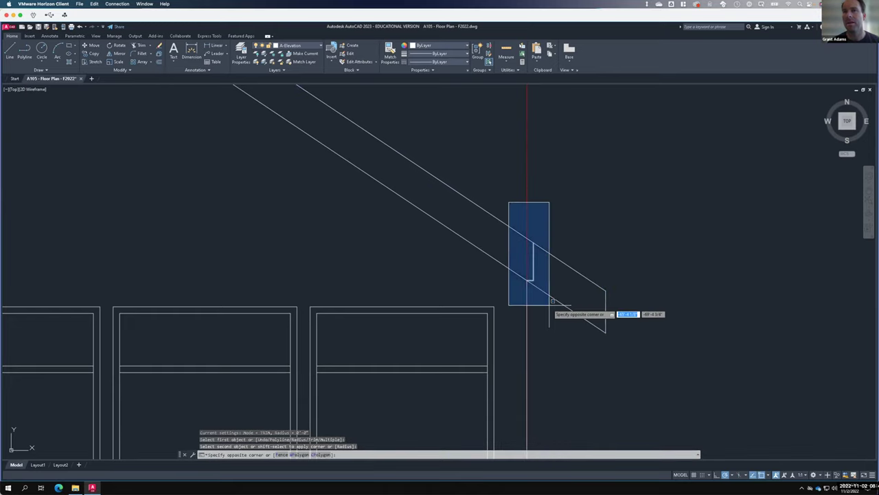
left_click(553, 308)
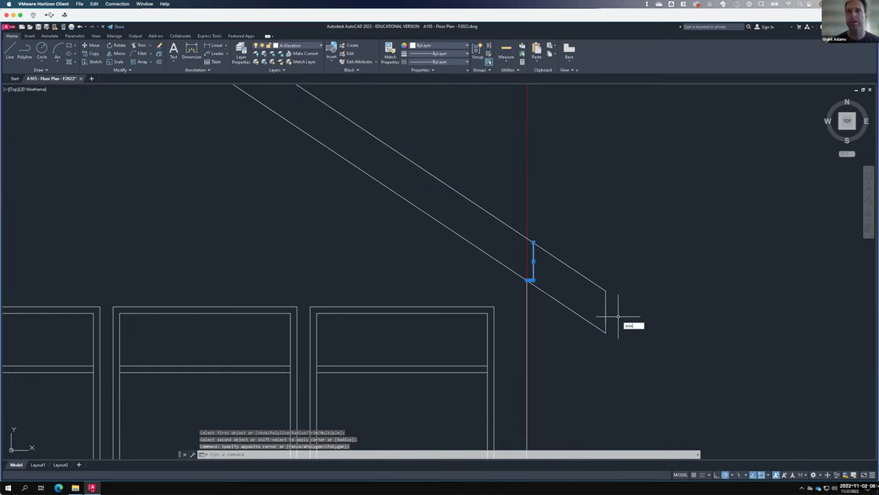
key("Delete")
scroll(586, 232, "down", 4)
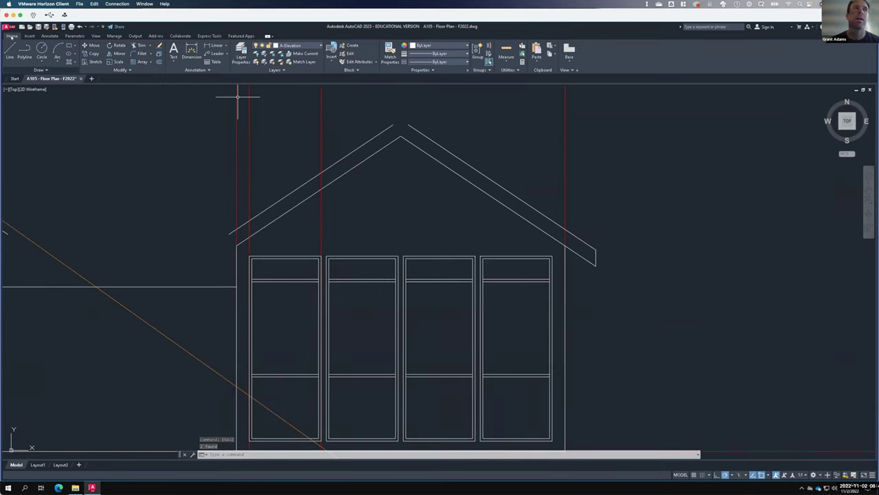
key("l")
key("Return")
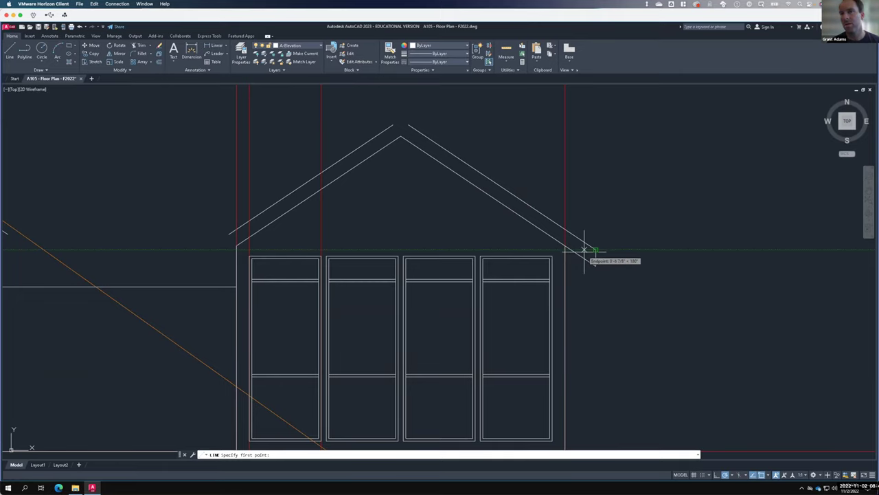
scroll(592, 256, "up", 3)
key("Escape")
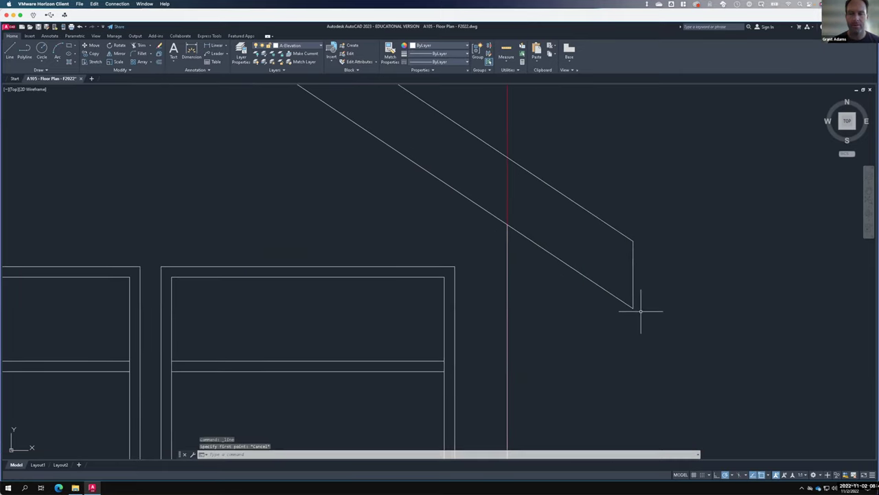
Turn on the Perpendicular object snap while trying a line from the right eave's lower corner.
right_click(646, 307)
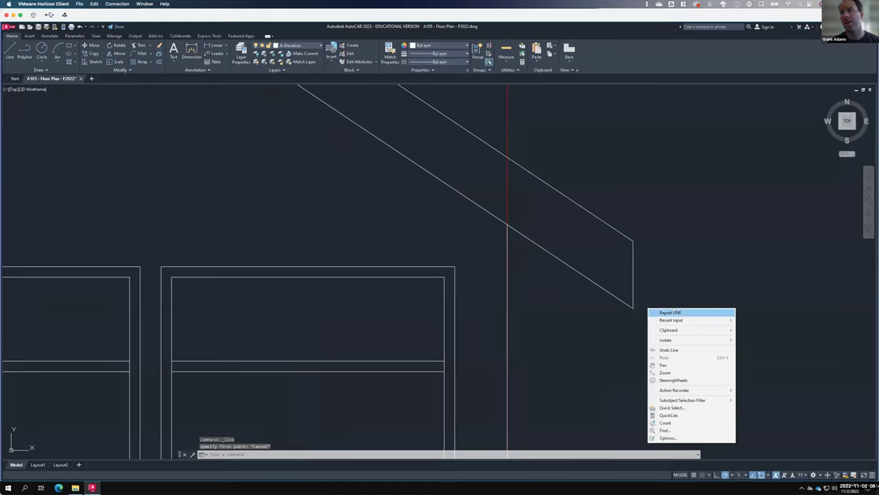
left_click(659, 311)
left_click(634, 307)
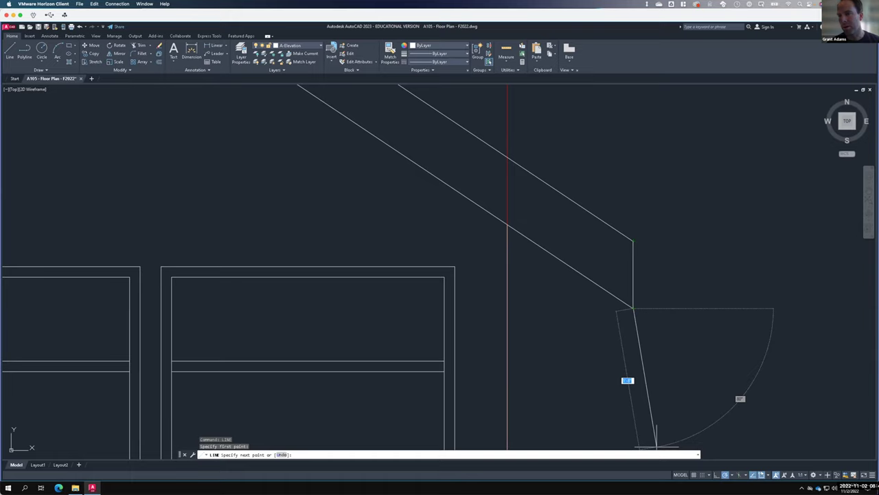
left_click(768, 474)
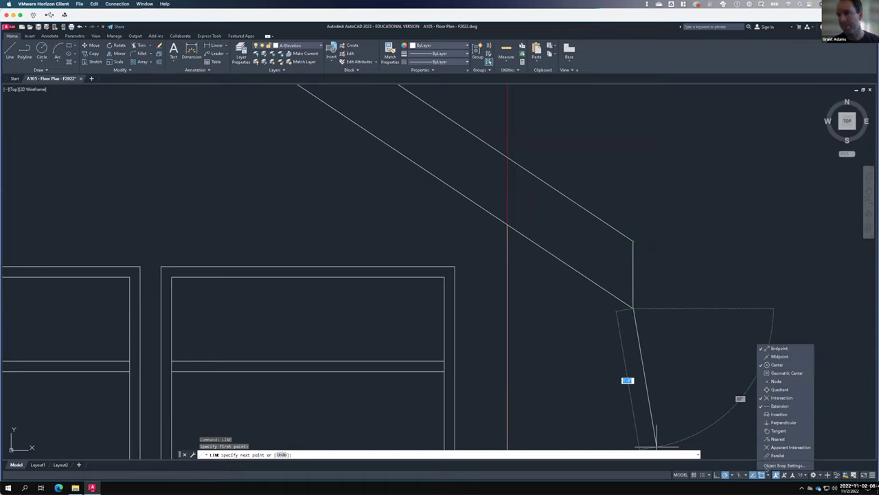
left_click(782, 421)
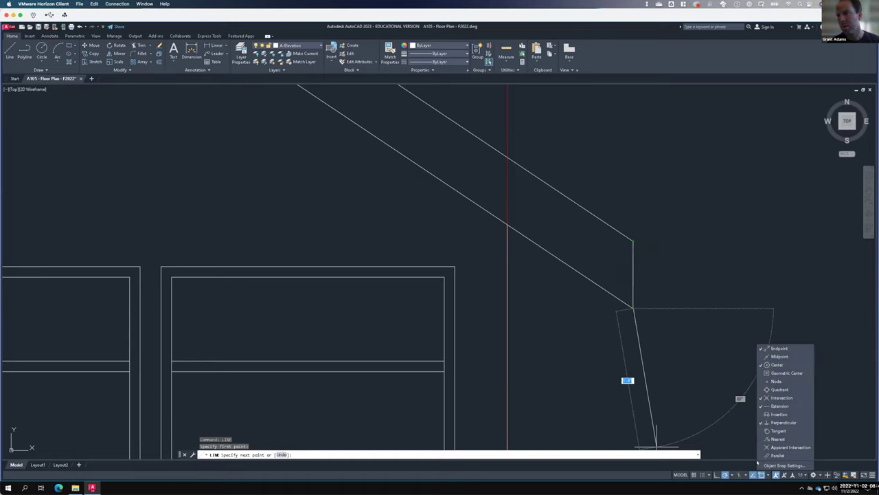
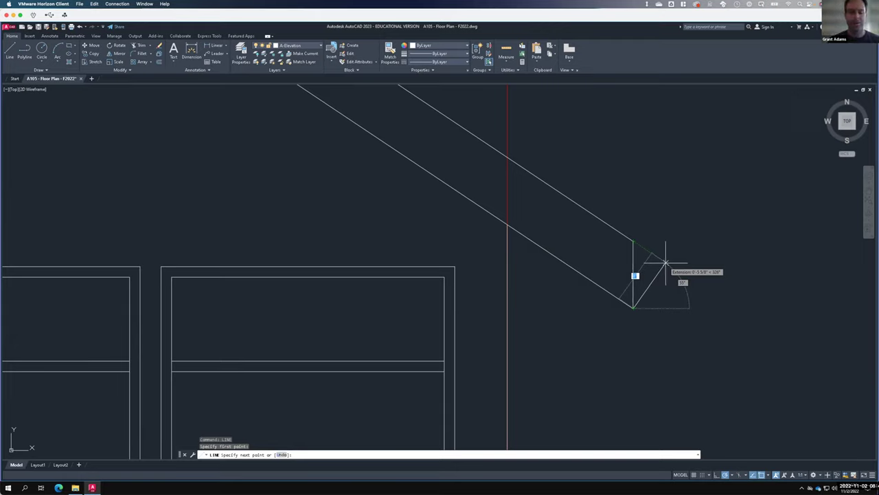
key("Escape")
Draw a vertical line downward, starting 18" outside the same gable's left wall top corner, for the left overhang.
scroll(717, 247, "down", 4)
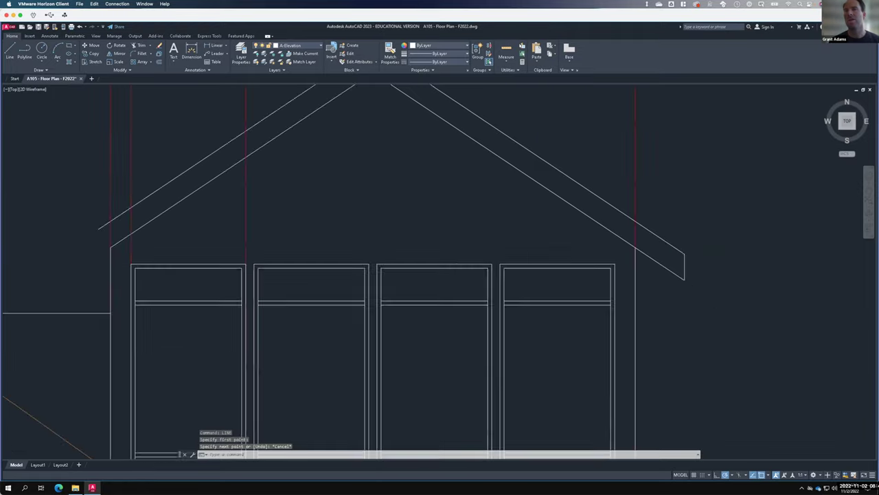
scroll(717, 282, "down", 4)
scroll(716, 282, "up", 3)
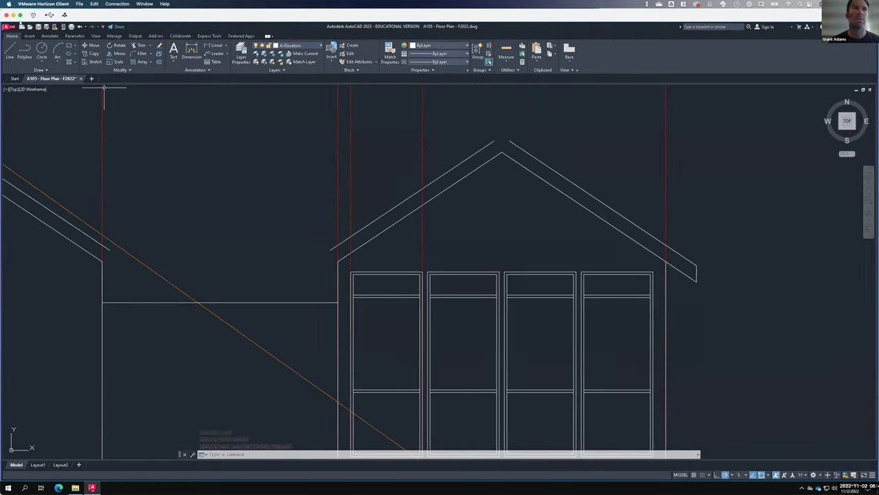
left_click(10, 49)
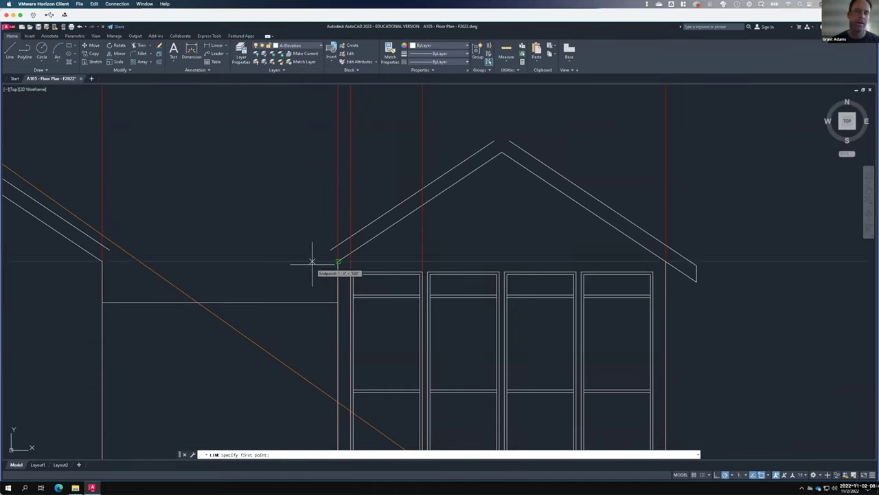
key("Return")
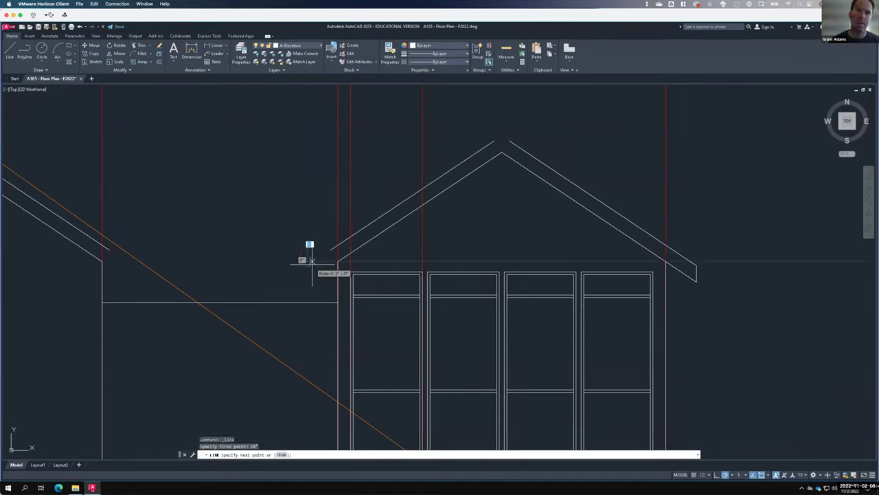
left_click(307, 311)
key("Return")
Fillet the left slope's upper and lower roof lines to the new vertical line with a zero radius to close the eave.
type("fille")
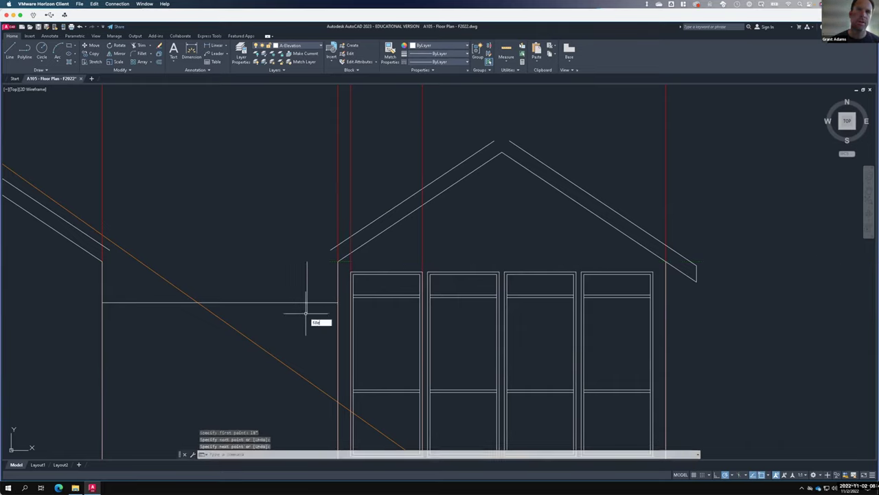
type("t")
key("Return")
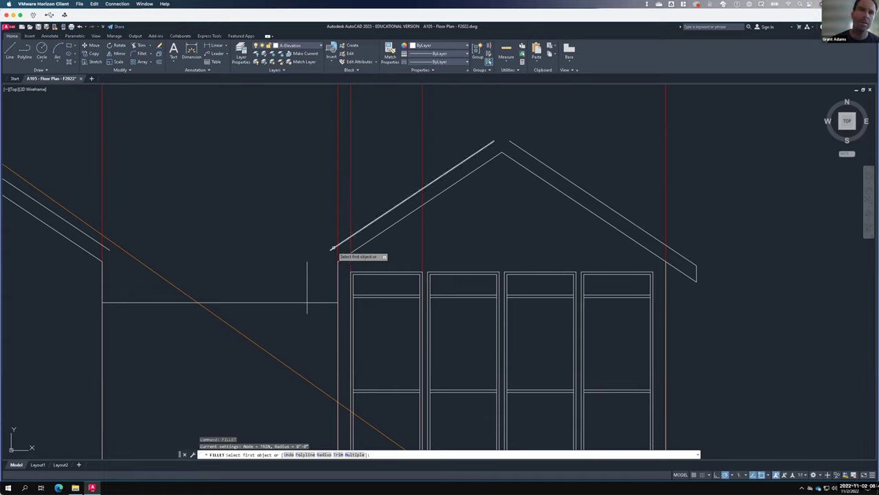
left_click(332, 248)
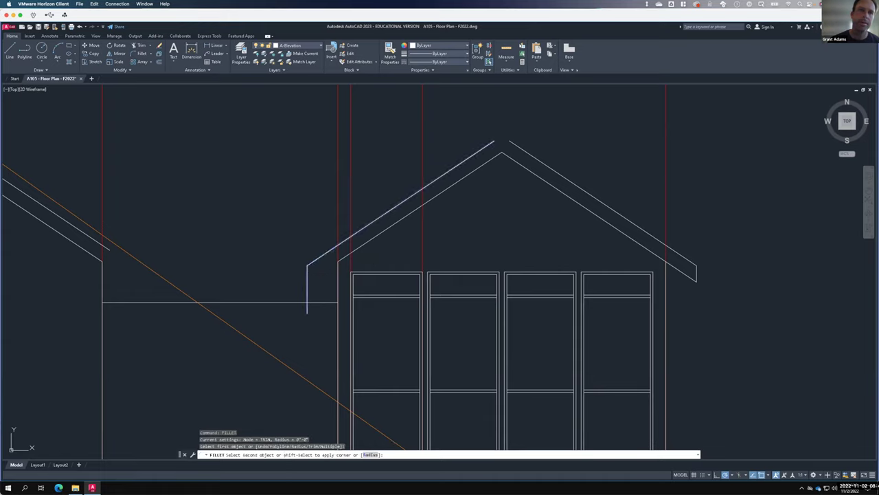
left_click(306, 282)
right_click(307, 274)
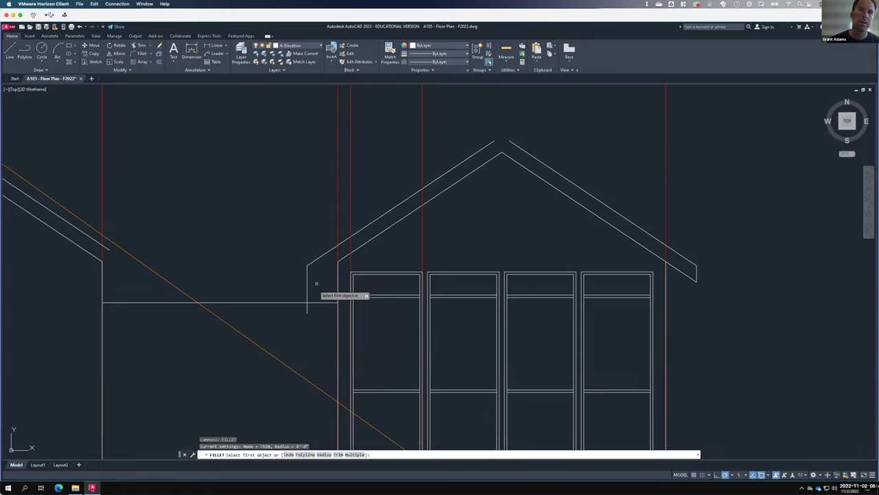
left_click(307, 287)
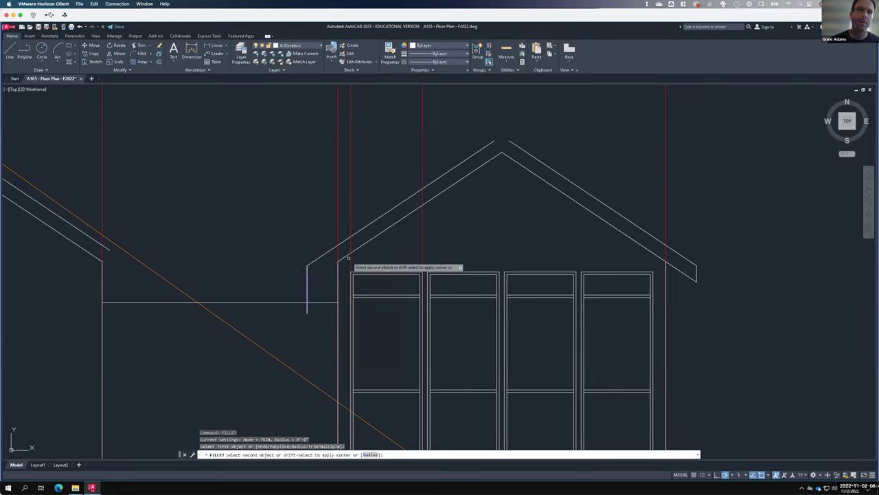
left_click(348, 258)
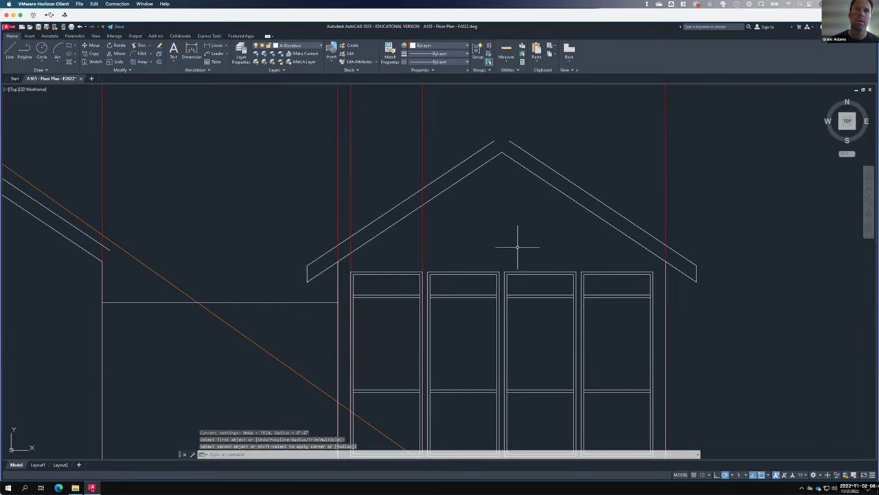
Fillet the two upper roof lines of the gable above the four tall windows so they meet at the ridge.
right_click(540, 138)
left_click(541, 142)
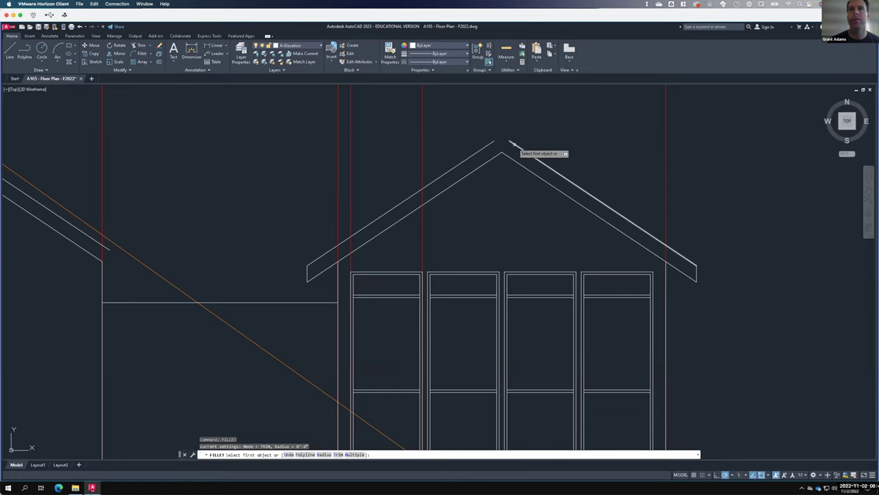
left_click(510, 143)
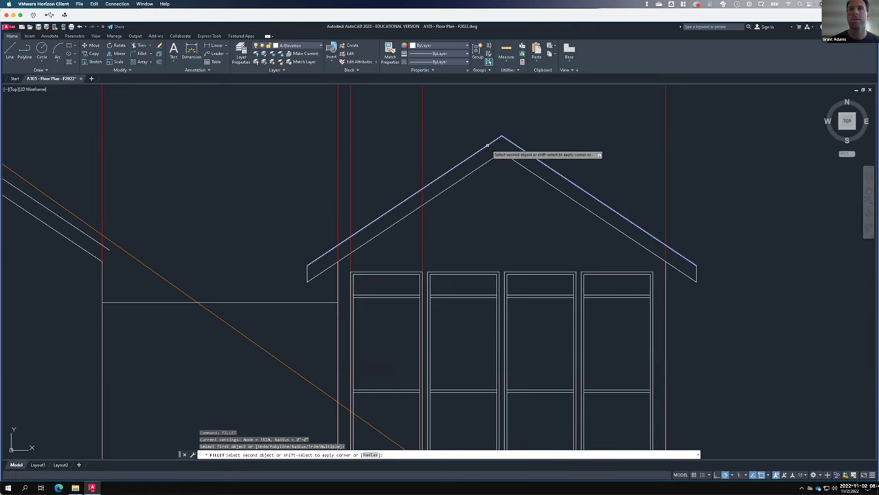
left_click(487, 145)
scroll(738, 172, "down", 5)
scroll(447, 139, "up", 2)
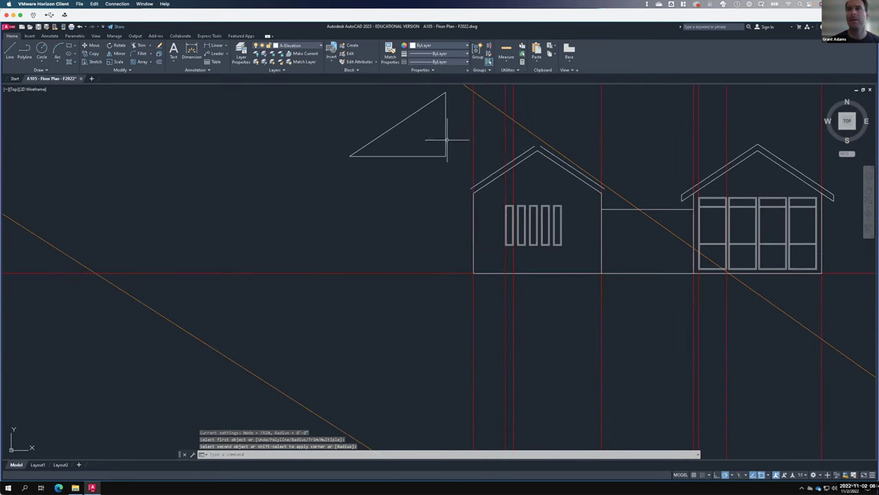
key("Escape")
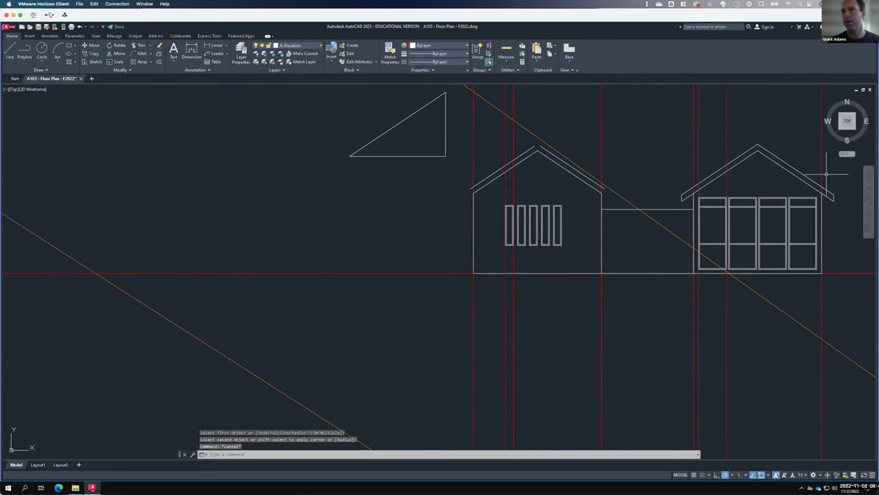
Make A-Guides the current layer.
scroll(349, 236, "down", 4)
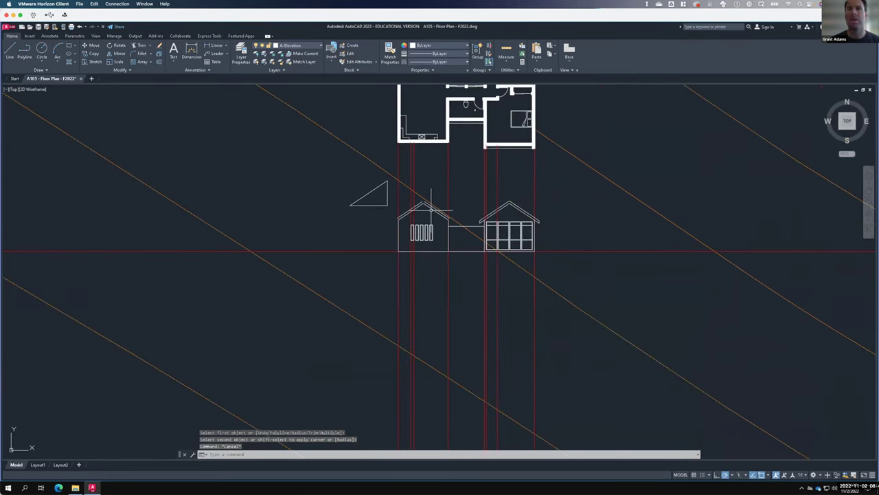
scroll(431, 208, "up", 4)
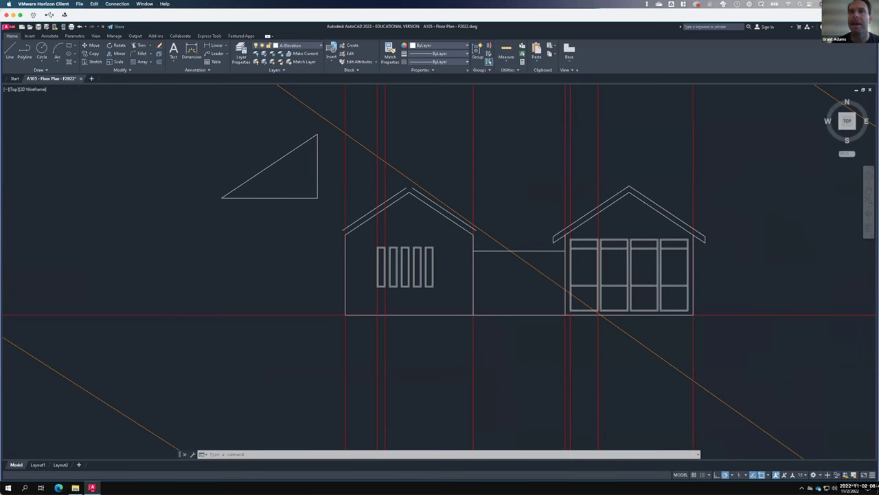
scroll(442, 336, "down", 5)
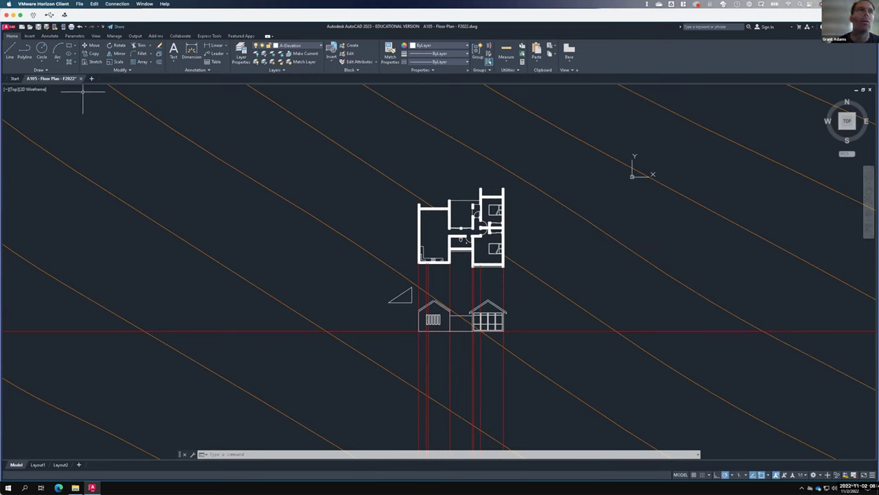
left_click(301, 44)
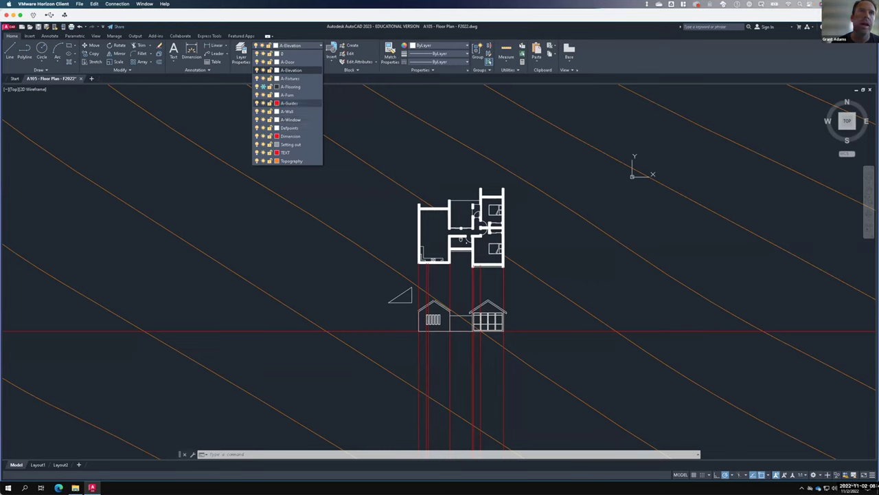
left_click(290, 103)
Draw a horizontal ray to the right from the floor plan's lower right outer wall corner.
left_click(39, 70)
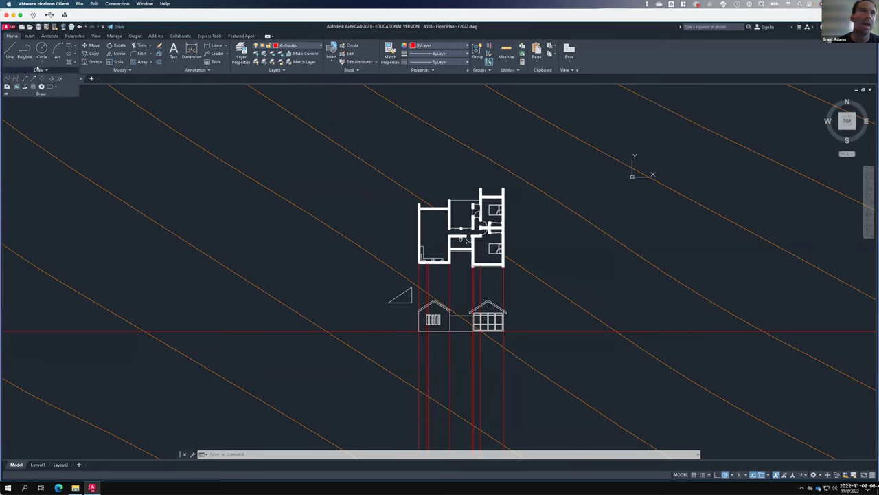
left_click(31, 78)
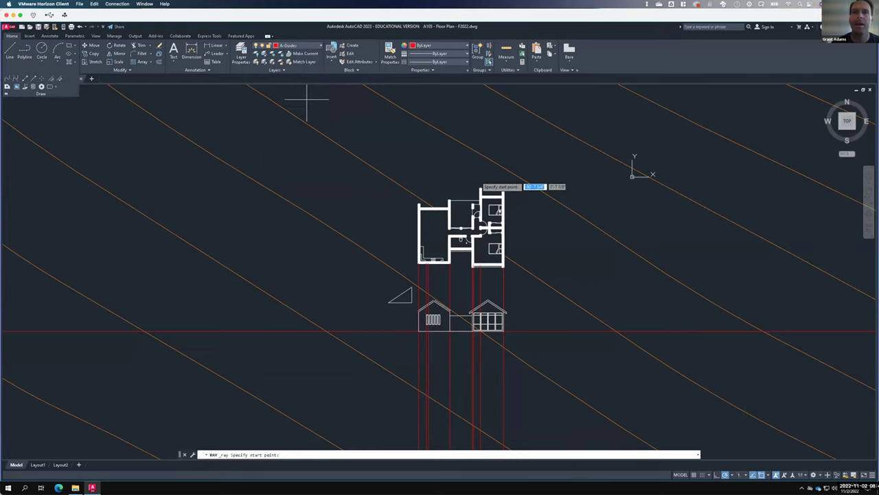
scroll(501, 270, "up", 2)
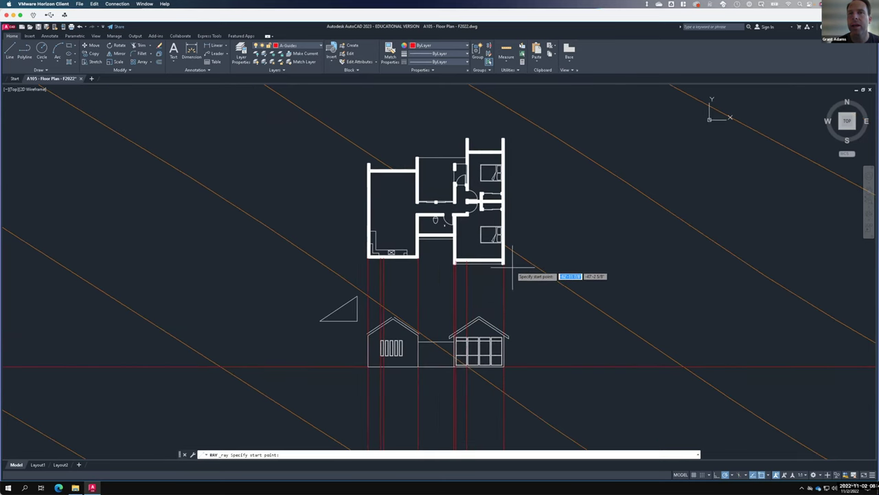
left_click(505, 263)
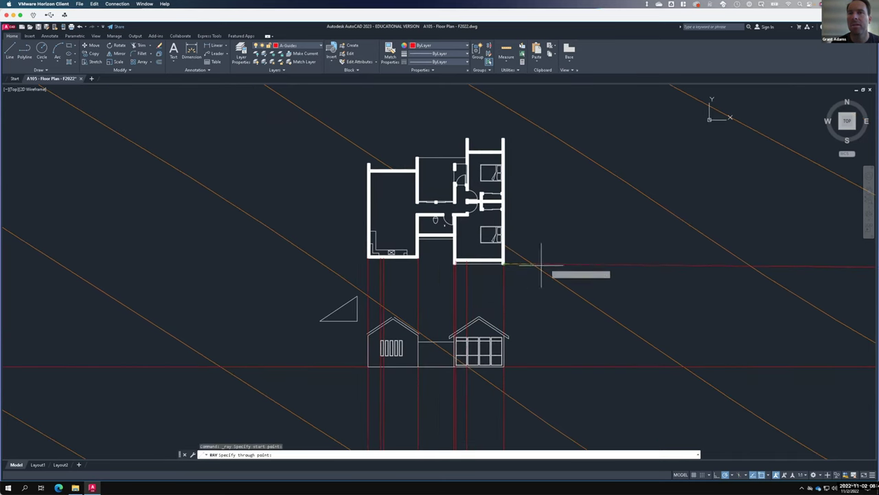
left_click(589, 263)
key("Return")
Draw a second horizontal ray to the right from the upper end of the floor plan's right outer wall.
right_click(568, 175)
left_click(588, 178)
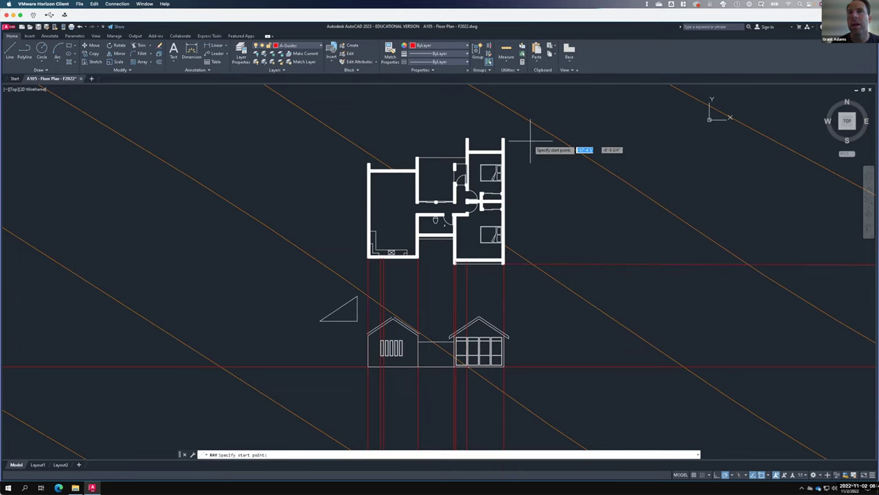
left_click(504, 141)
left_click(534, 139)
key("Return")
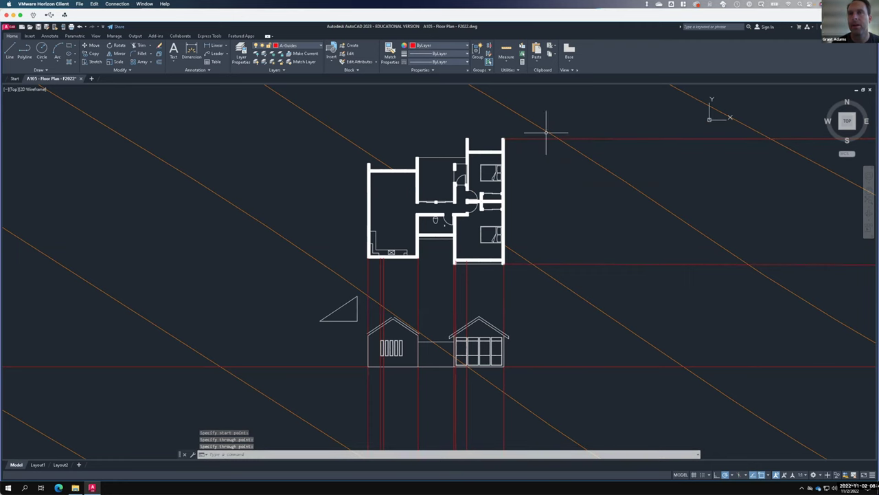
scroll(412, 231, "down", 2)
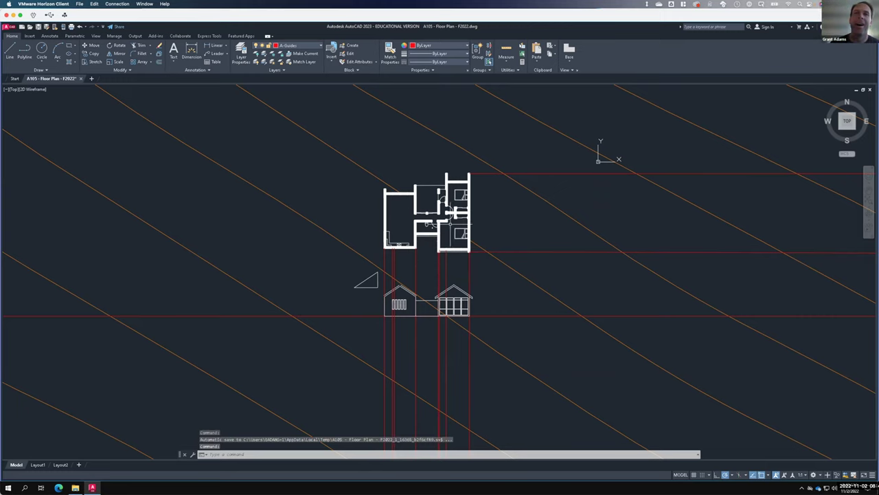
Switch to File Explorer and browse OneDrive to Live Demonstrations, Live - A135 Exercises, Ex124 - Cabin.
scroll(456, 170, "up", 4)
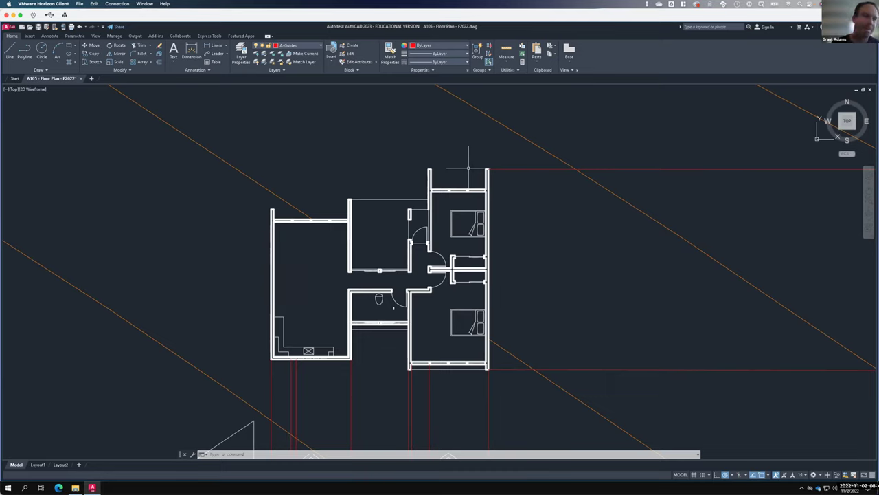
mouse_move(54, 460)
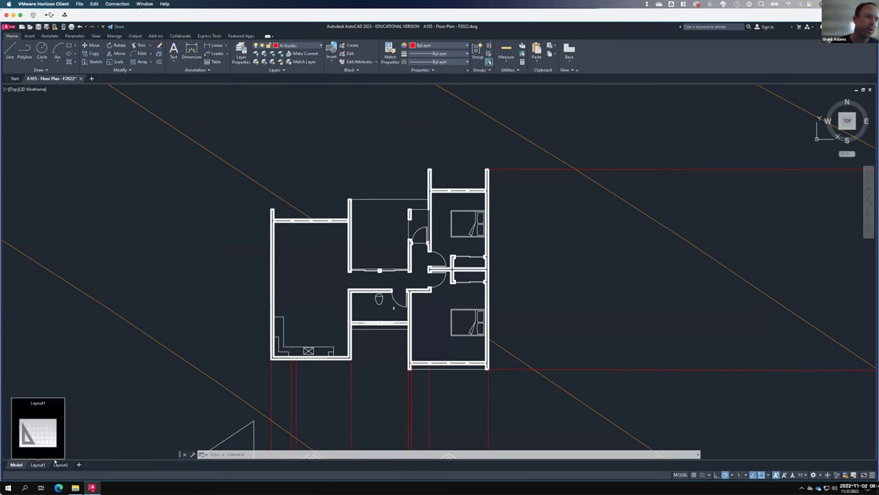
left_click(75, 487)
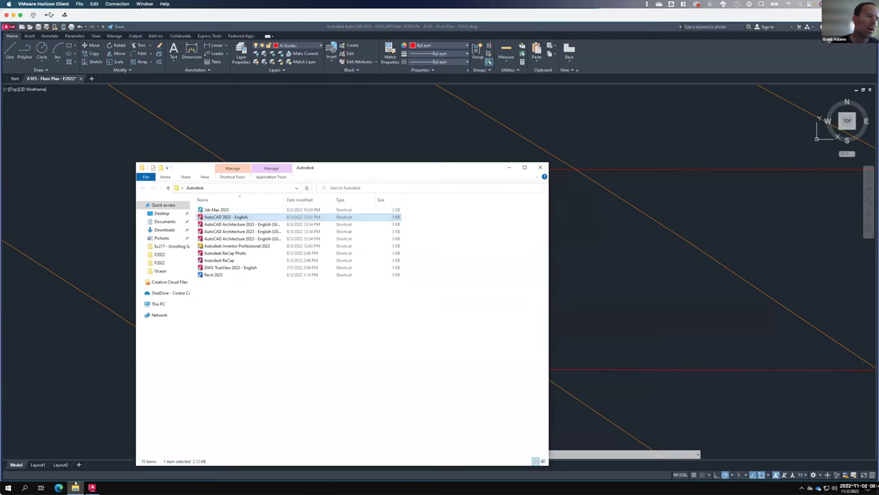
left_click(162, 293)
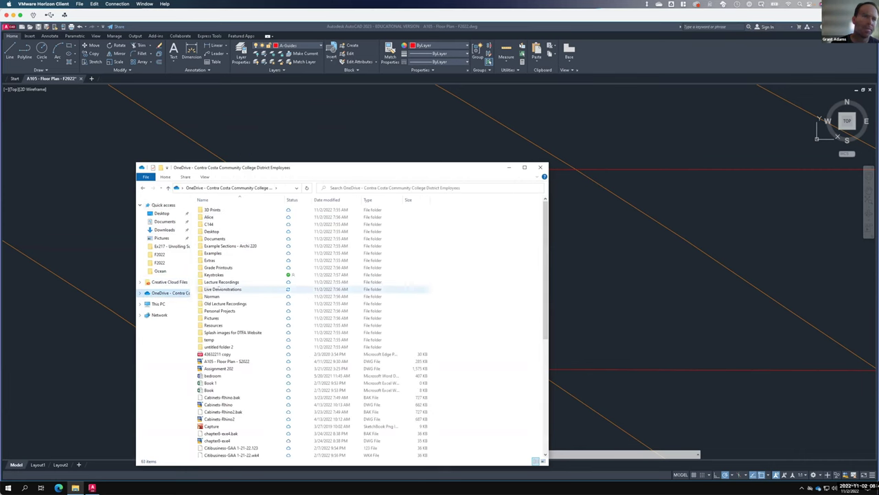
double_click(220, 289)
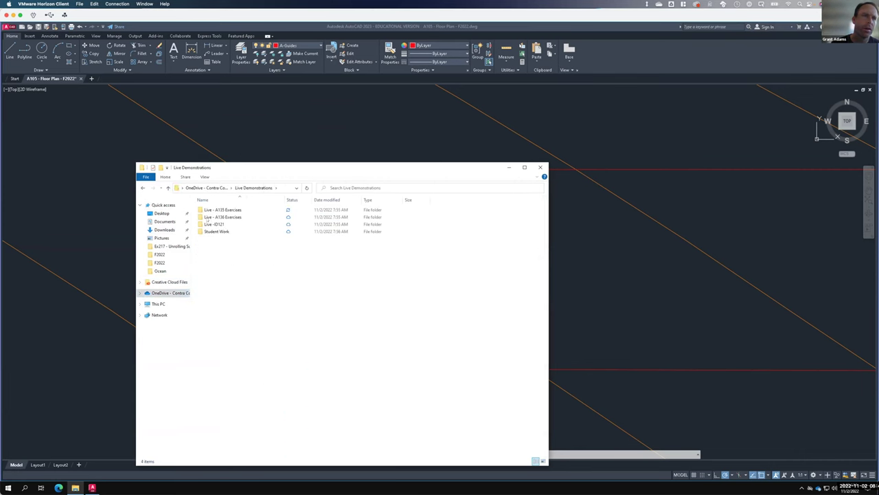
double_click(208, 209)
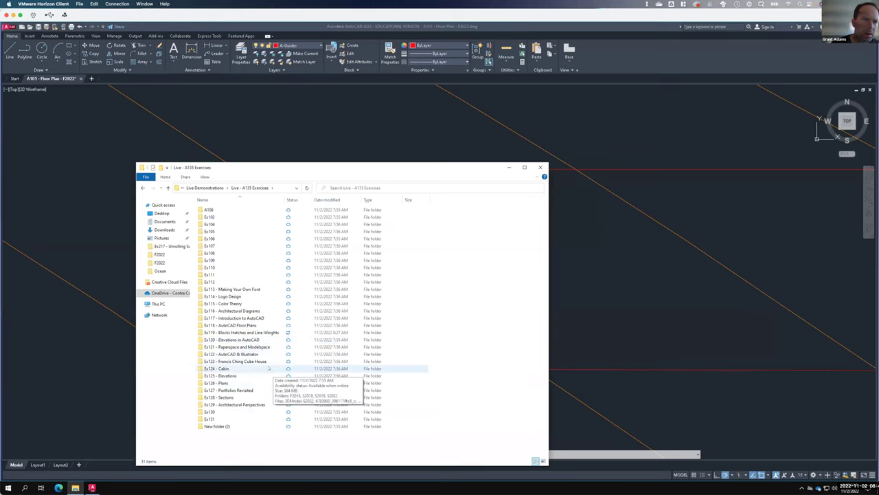
double_click(228, 368)
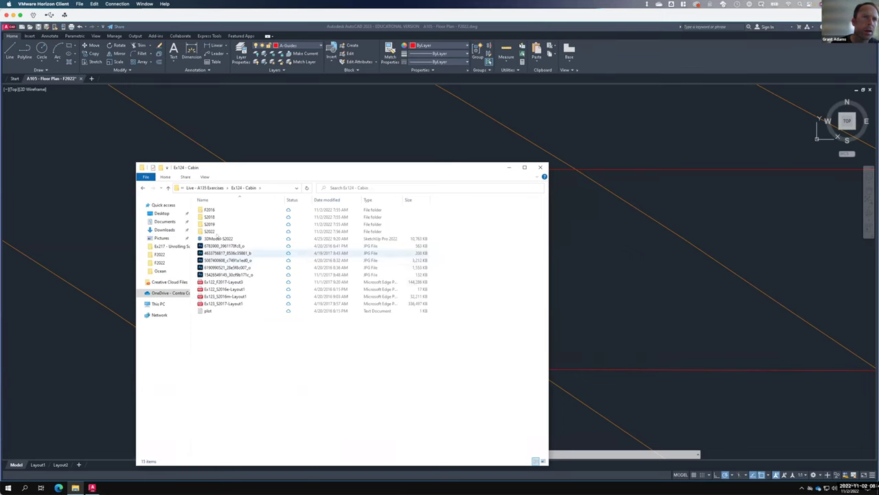
Open the 3DModel-S2022 model in SketchUp, accepting the Trimble Product Terms.
double_click(218, 237)
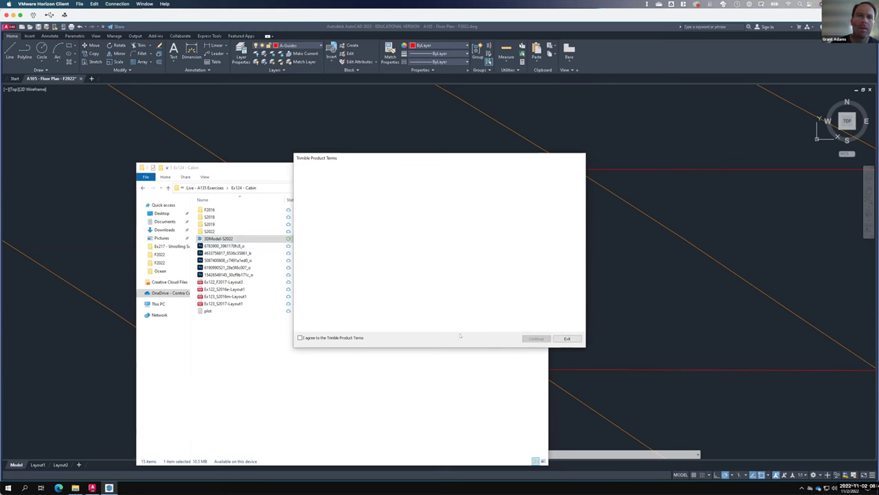
key("space")
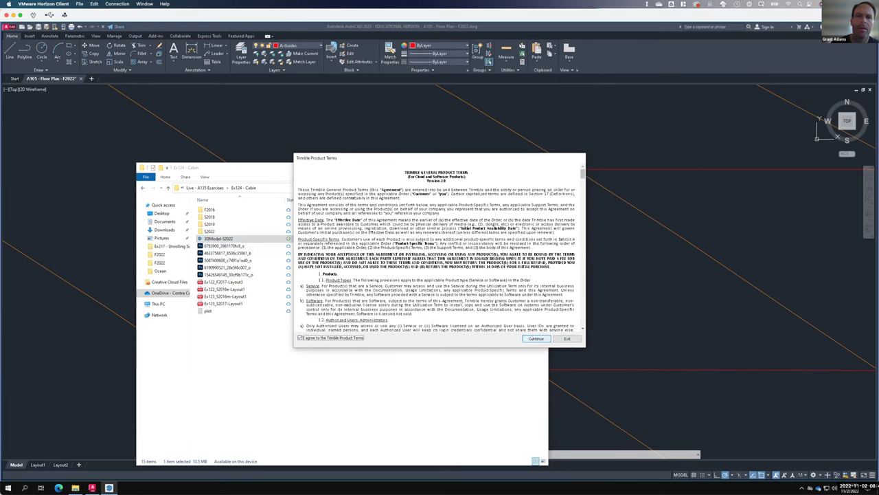
left_click(532, 338)
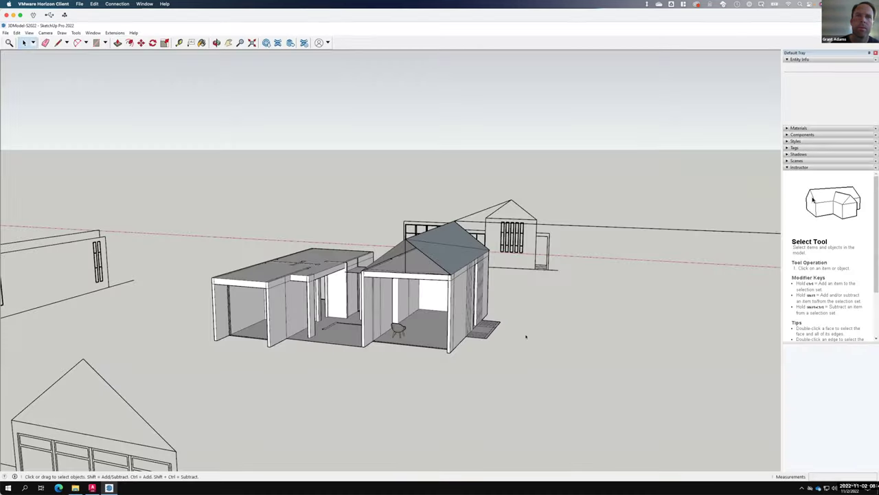
Look over the whole cabin model with its surrounding elevations and close SketchUp.
scroll(522, 315, "down", 6)
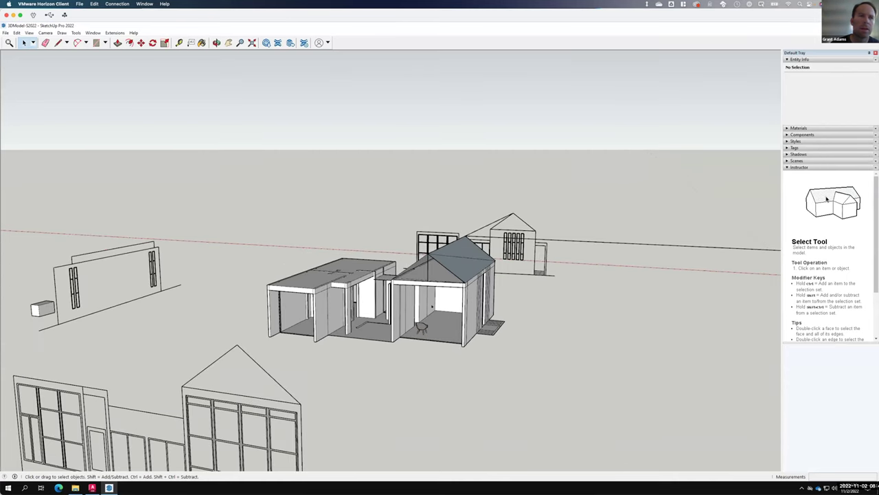
left_click(5, 32)
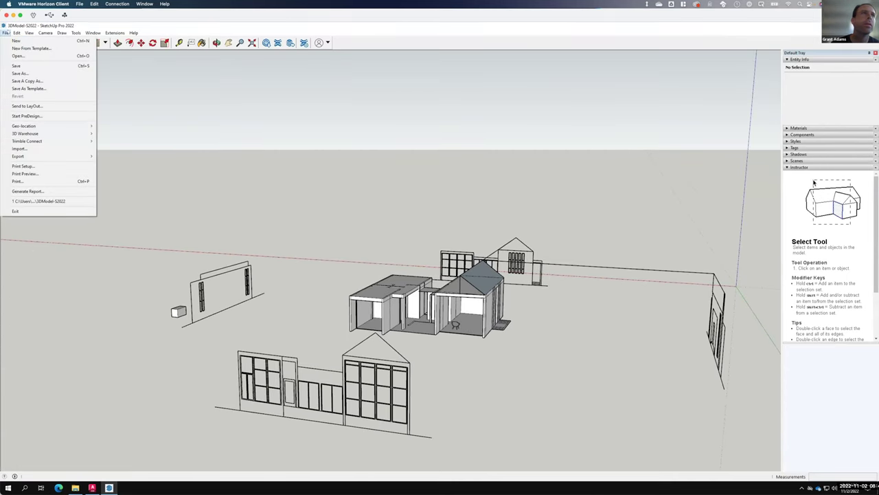
left_click(813, 199)
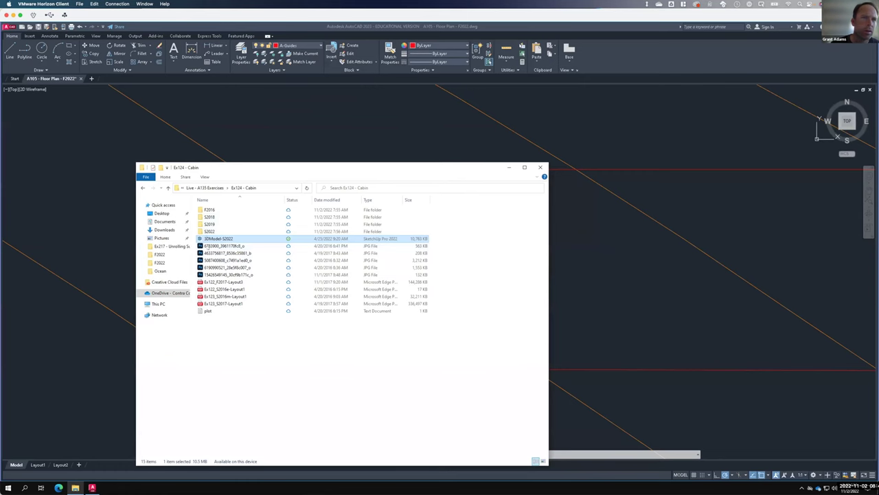
Check the F2016 and S2019 folders for the wanted model and return to the Live - A135 Exercises folder.
double_click(206, 209)
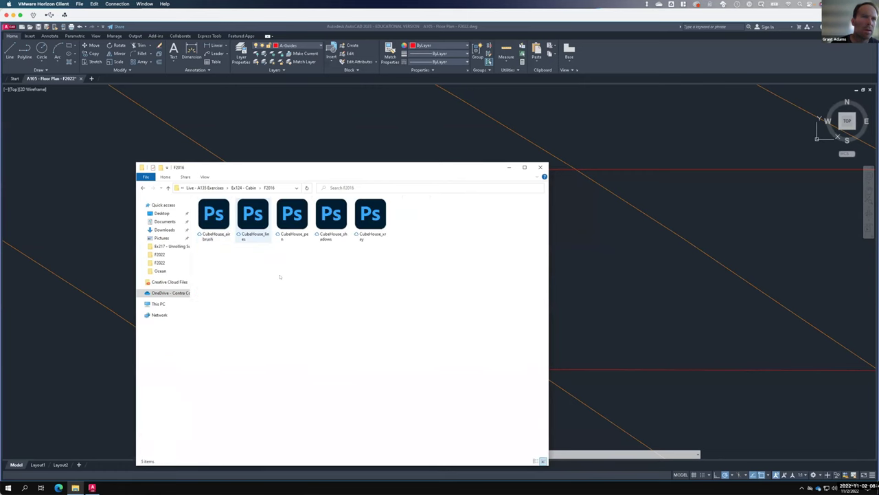
left_click(143, 188)
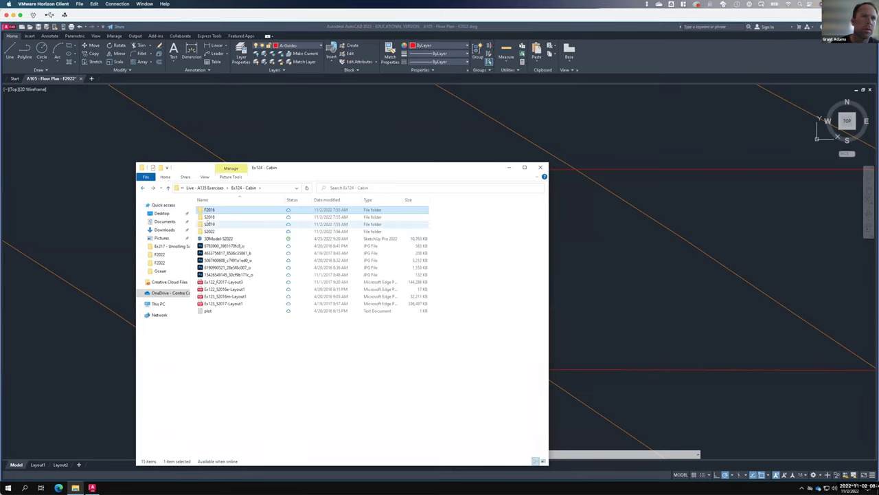
double_click(209, 224)
left_click(142, 188)
left_click(142, 188)
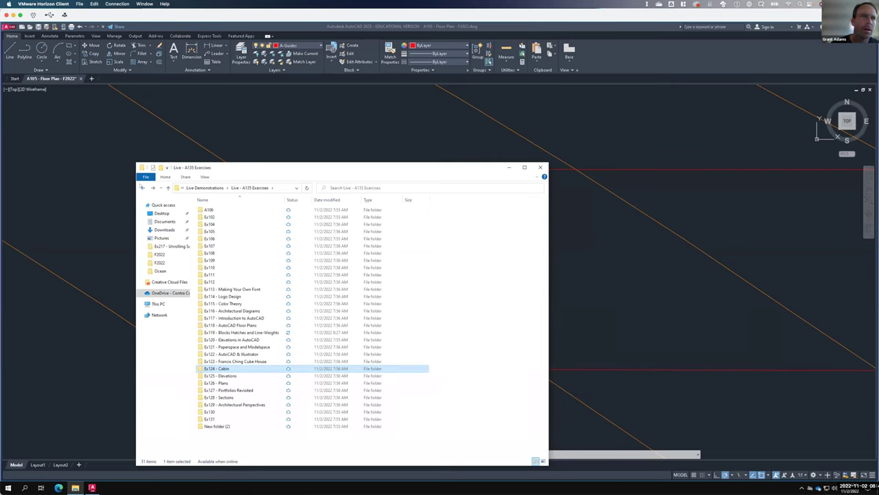
Open the A106 model from the A106 folder in SketchUp and dismiss the file version notice.
double_click(208, 209)
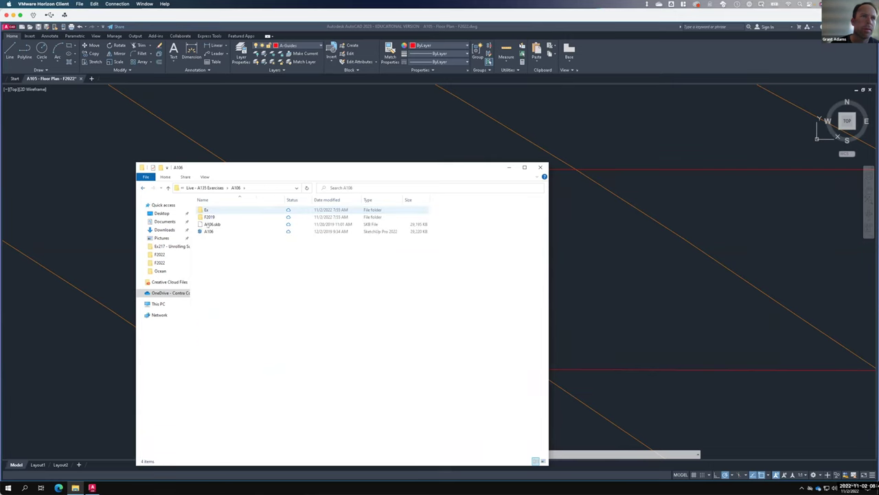
left_click(208, 232)
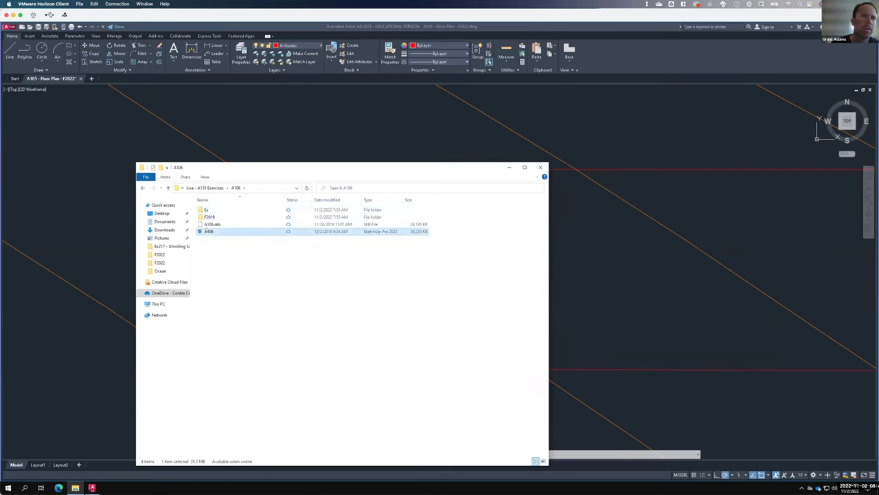
double_click(208, 231)
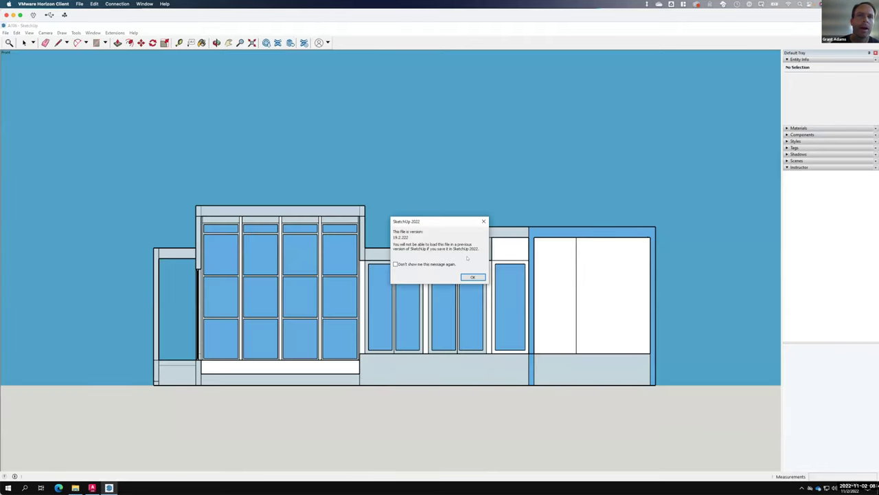
left_click(472, 276)
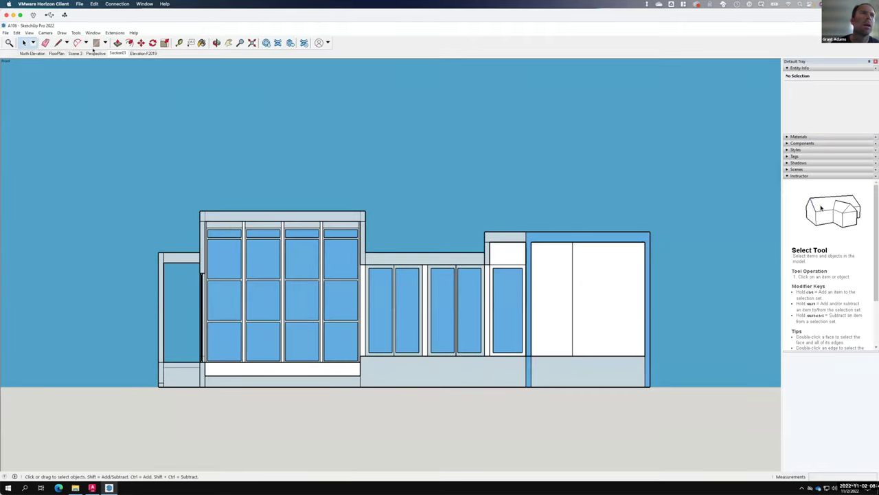
Examine the A106 house model's roofs, window walls and terrace from several angles in the Perspective scene.
left_click(96, 53)
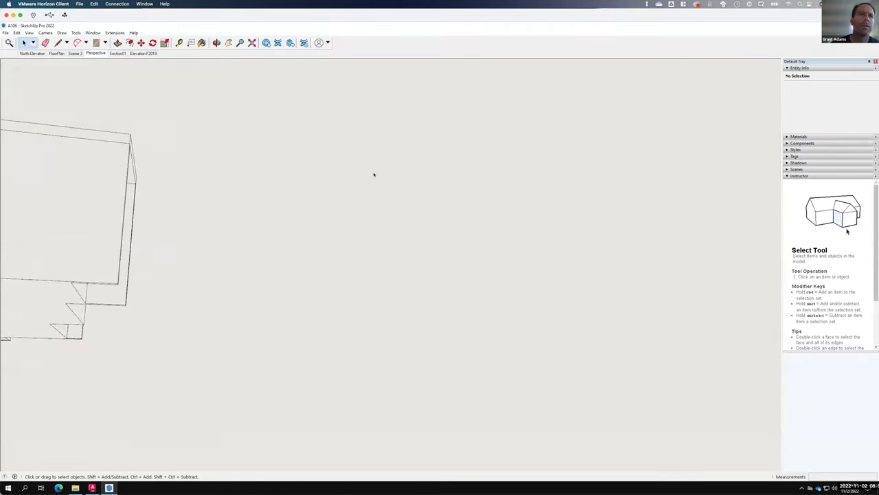
middle_click_drag(468, 235, 616, 348)
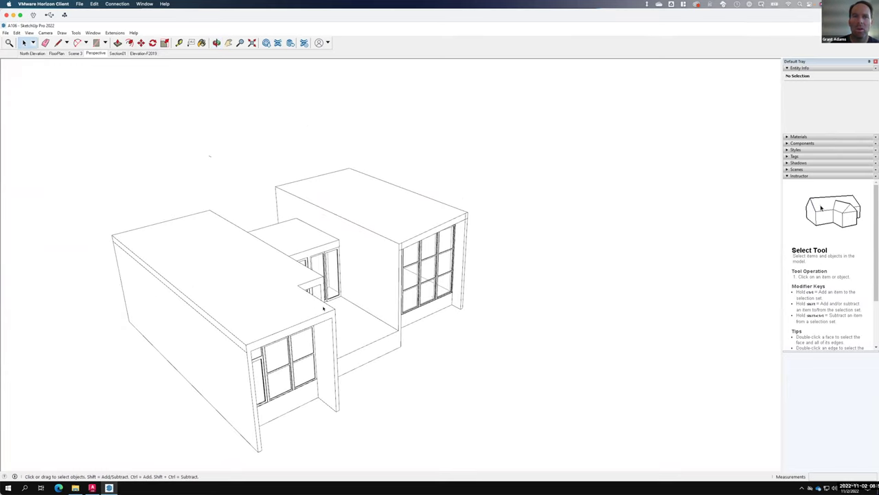
middle_click_drag(475, 263, 537, 246)
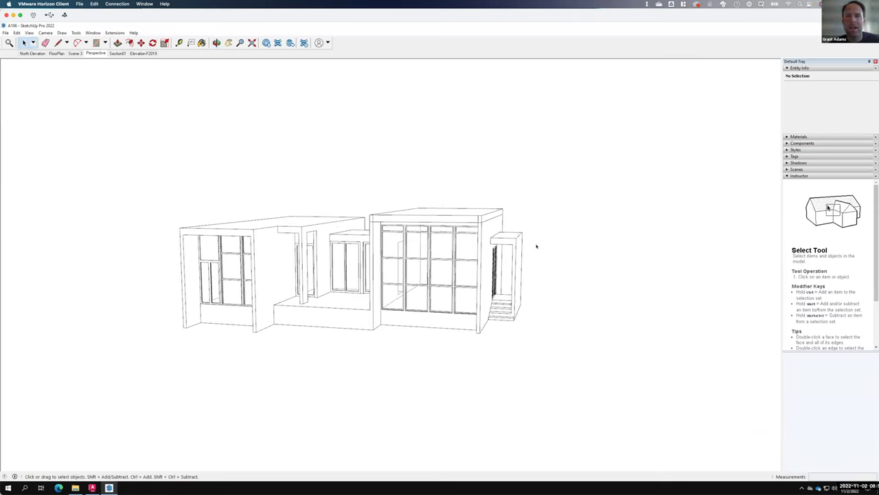
left_click_drag(502, 263, 448, 257)
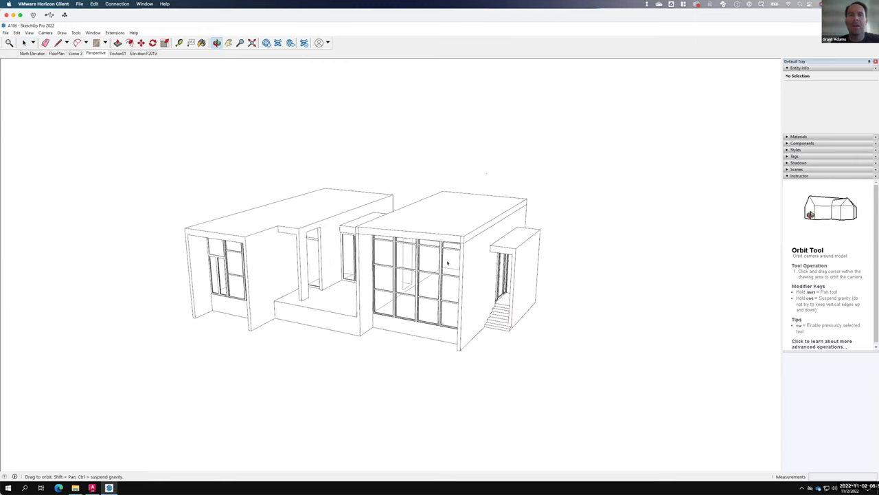
key("space")
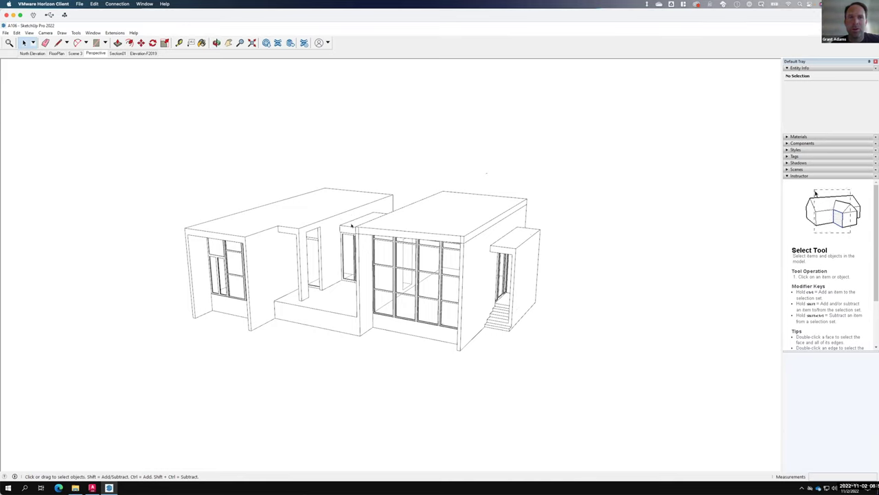
key("o")
left_click_drag(434, 313, 530, 345)
key("space")
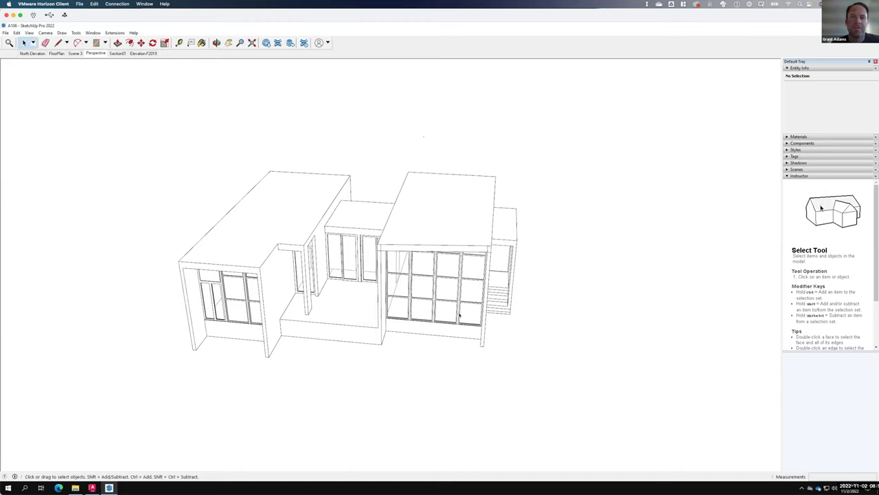
middle_click_drag(429, 270, 395, 229)
middle_click_drag(363, 257, 594, 335)
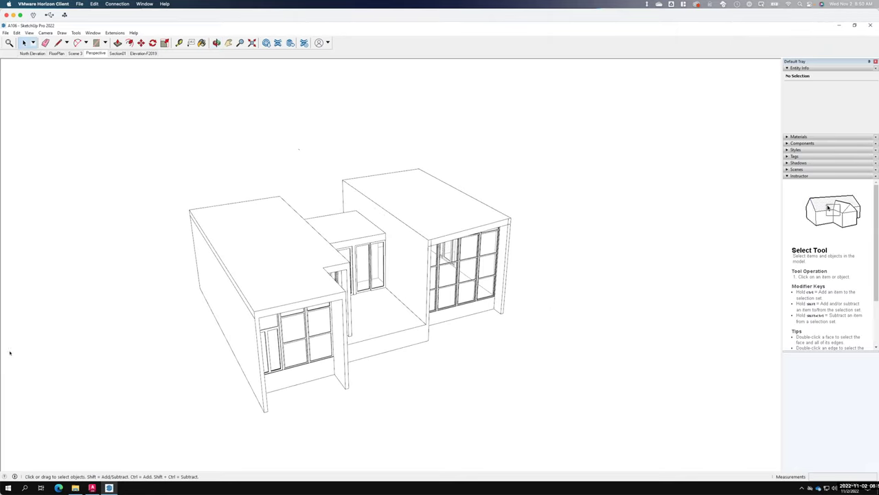
Switch back to the A105 floor plan drawing in AutoCAD and minimise the file explorer window covering it.
key("ctrl+super+f")
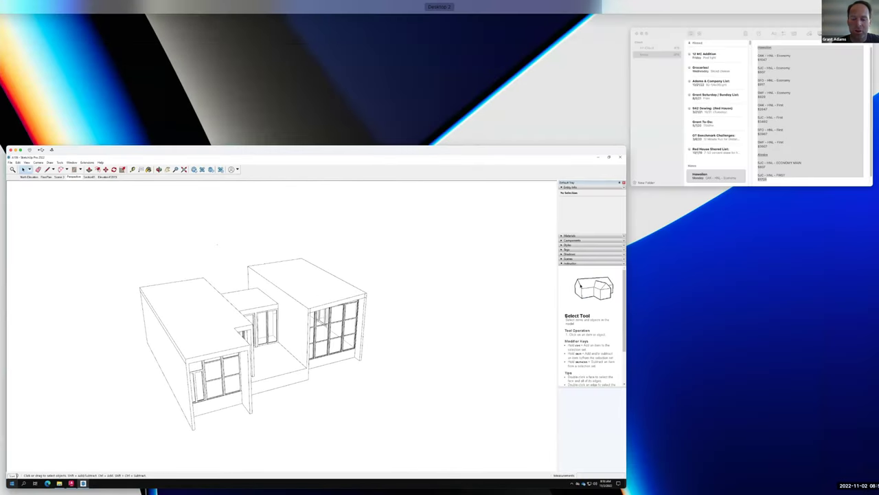
key("ctrl+super+f")
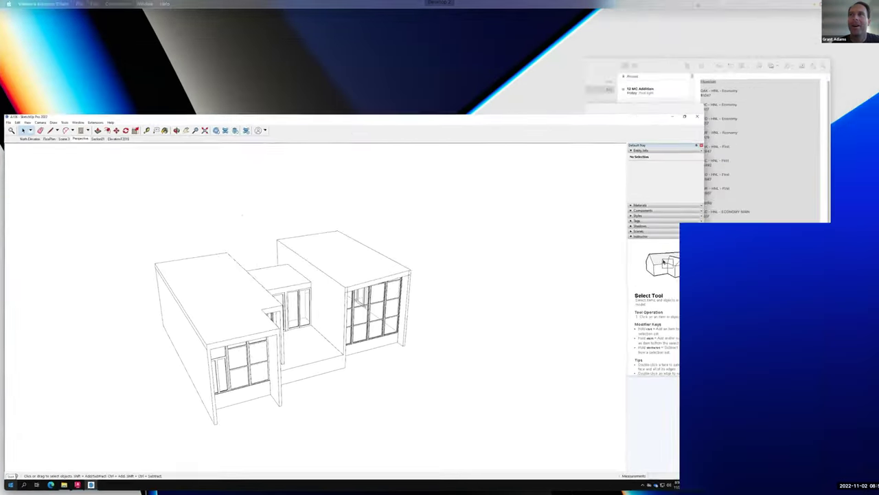
key("alt+Tab")
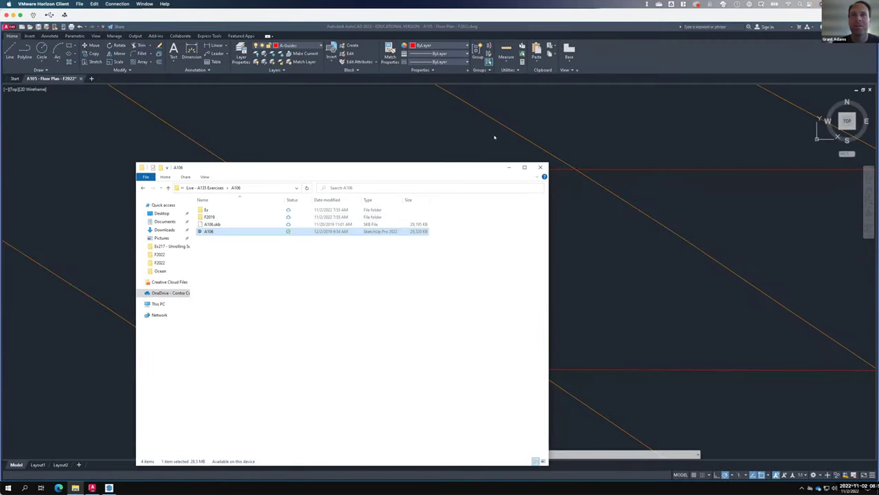
left_click(509, 167)
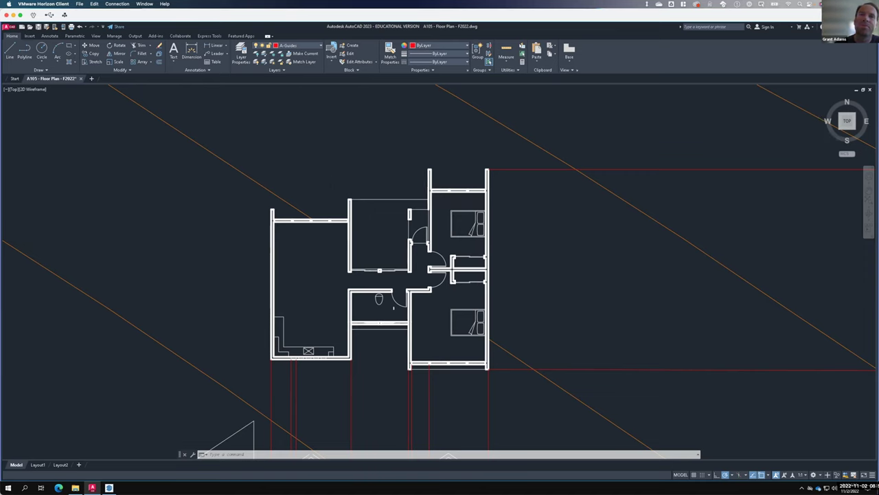
Turn the drawing's top view 90 degrees so that the floor plan's east side faces down.
scroll(304, 169, "down", 4)
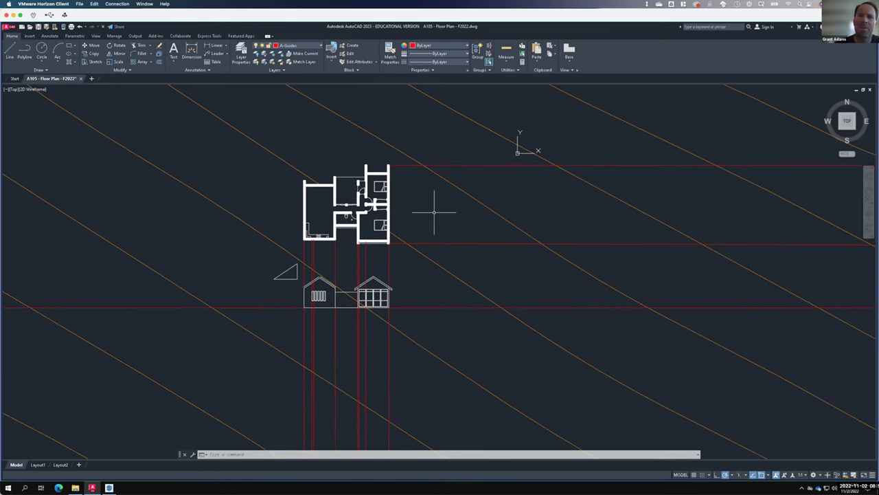
scroll(433, 212, "up", 2)
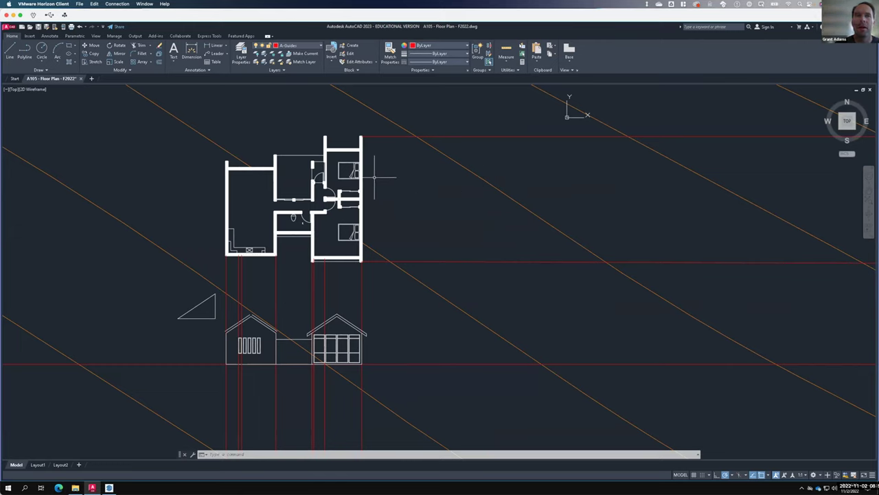
mouse_move(847, 121)
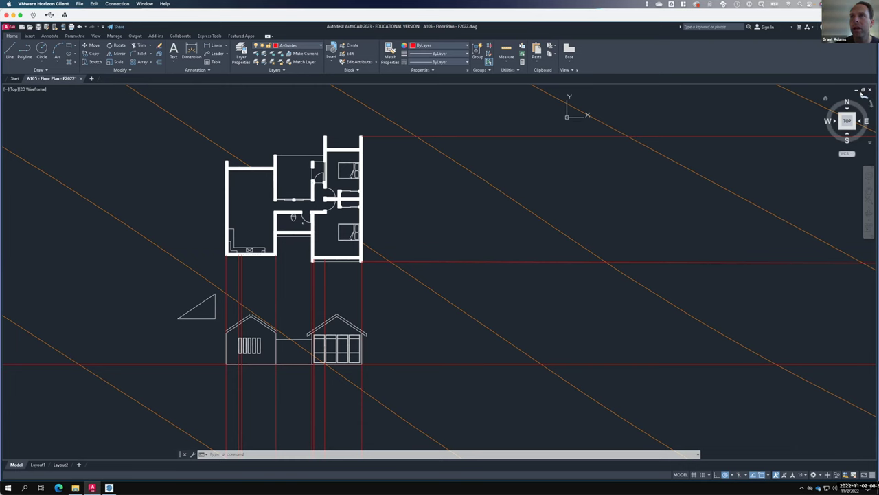
left_click(864, 94)
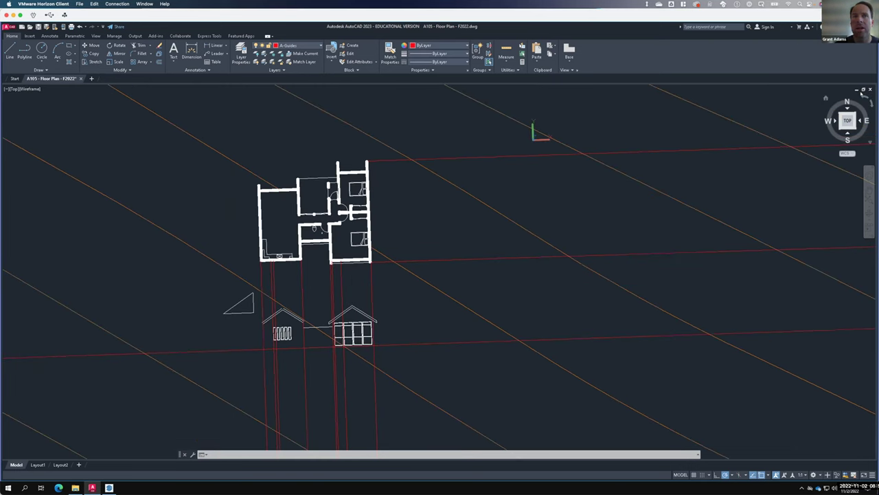
left_click(868, 101)
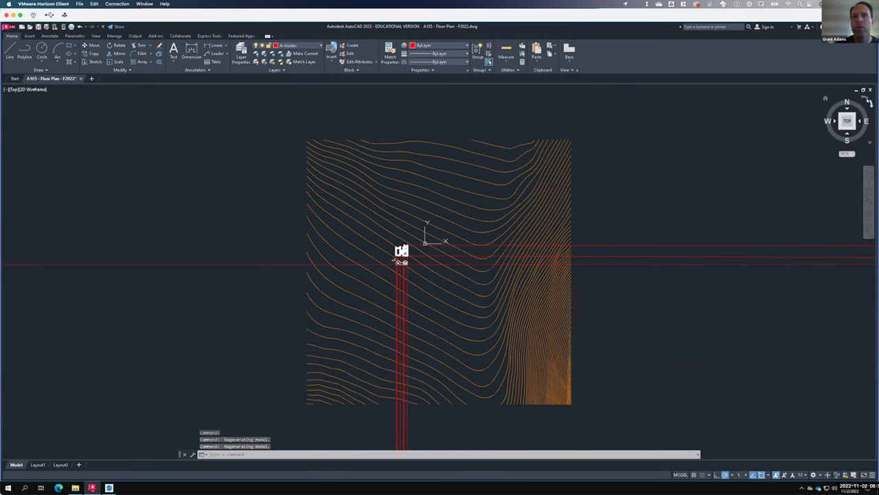
left_click(869, 102)
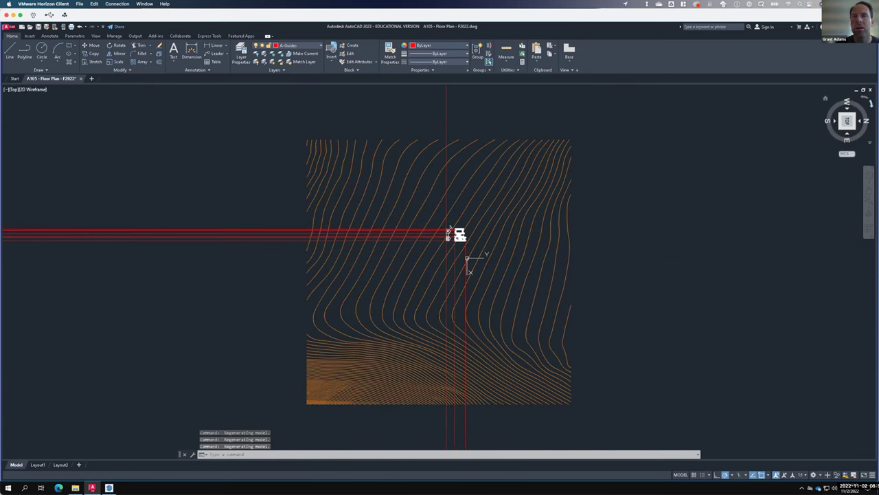
scroll(480, 234, "up", 5)
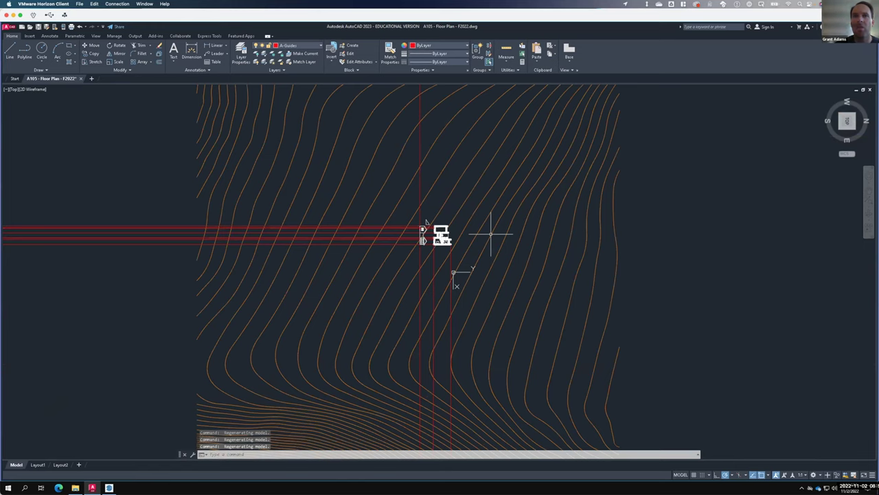
scroll(337, 231, "up", 4)
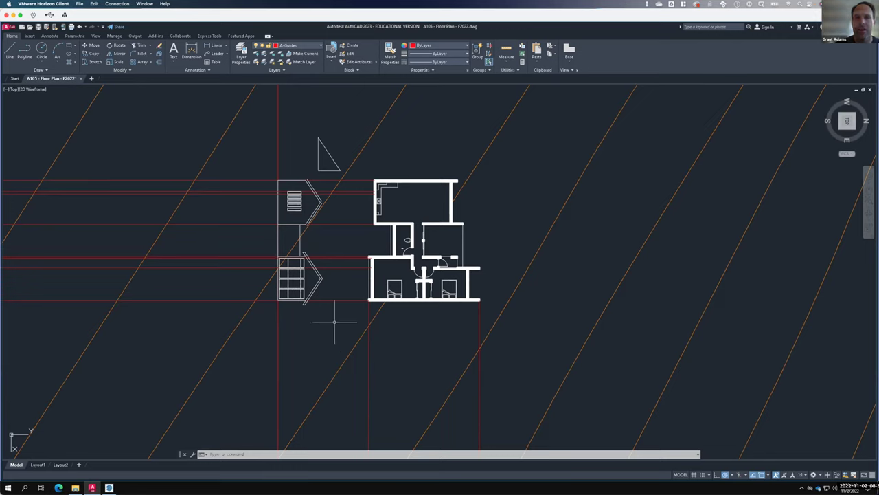
Draw a ray from the floor plan's southeast wall corner at an angle of -45 degrees.
scroll(328, 310, "down", 2)
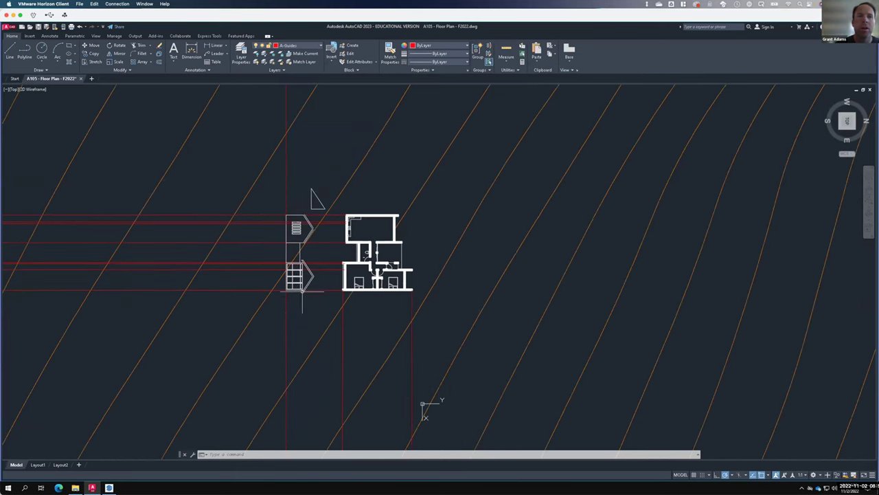
scroll(309, 317, "up", 4)
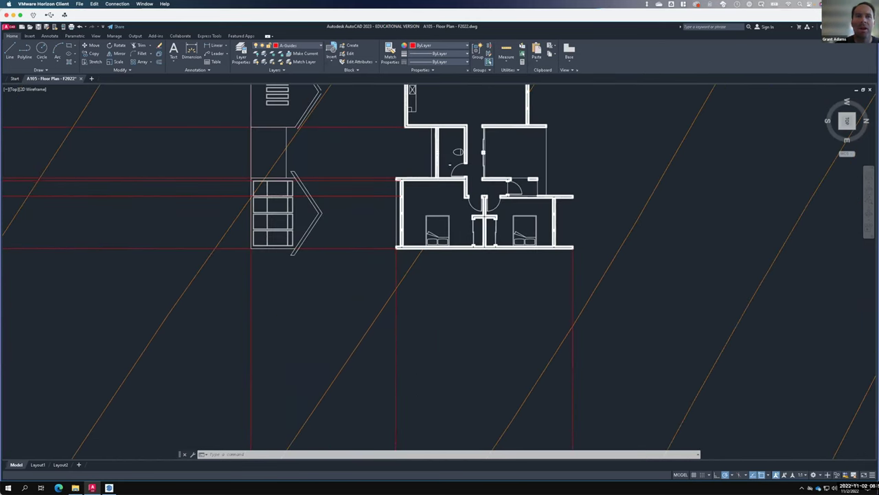
scroll(292, 308, "down", 2)
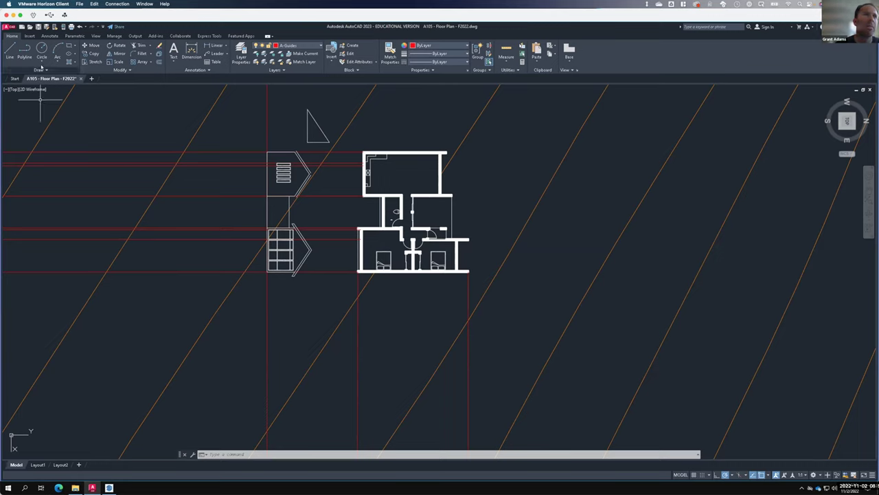
left_click(41, 68)
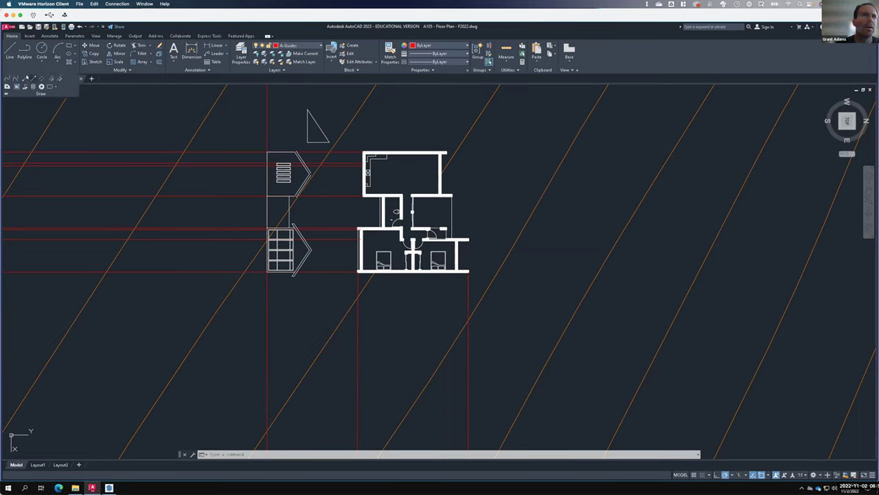
left_click(40, 85)
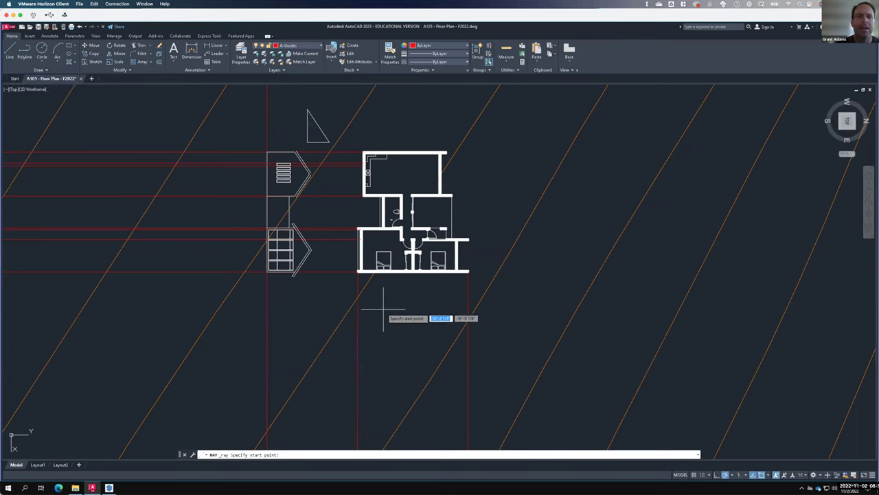
scroll(353, 297, "up", 2)
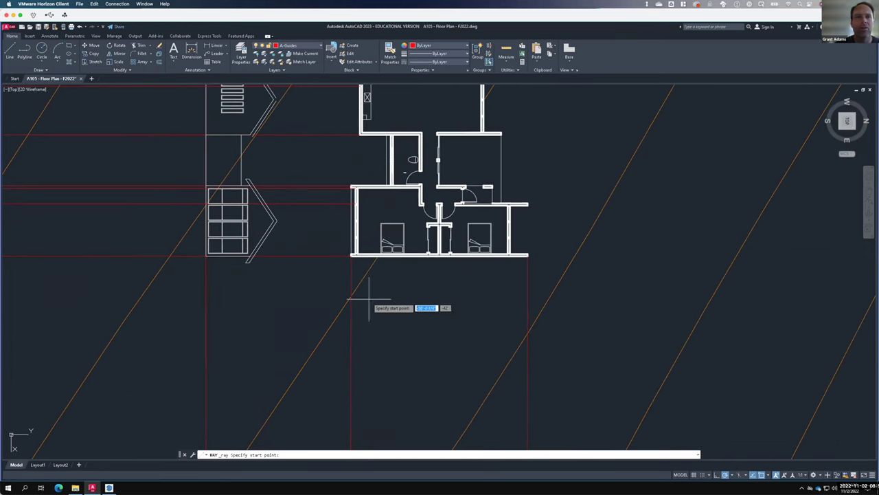
left_click(351, 257)
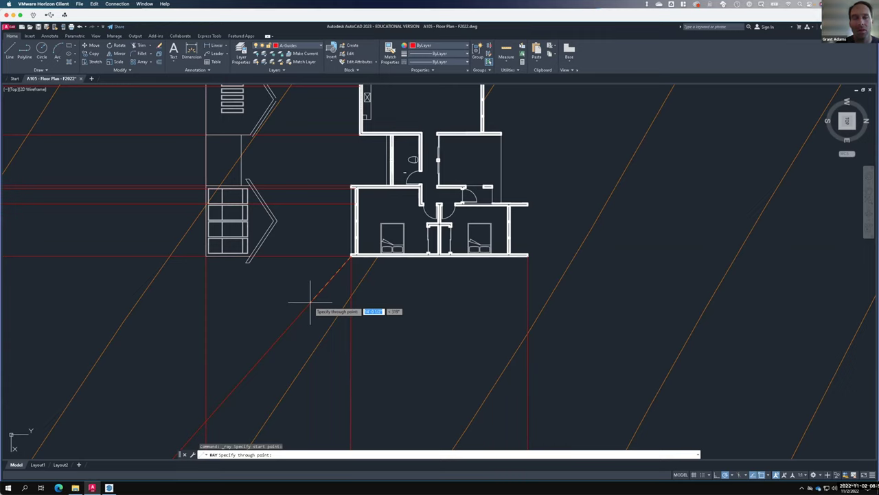
key("Tab")
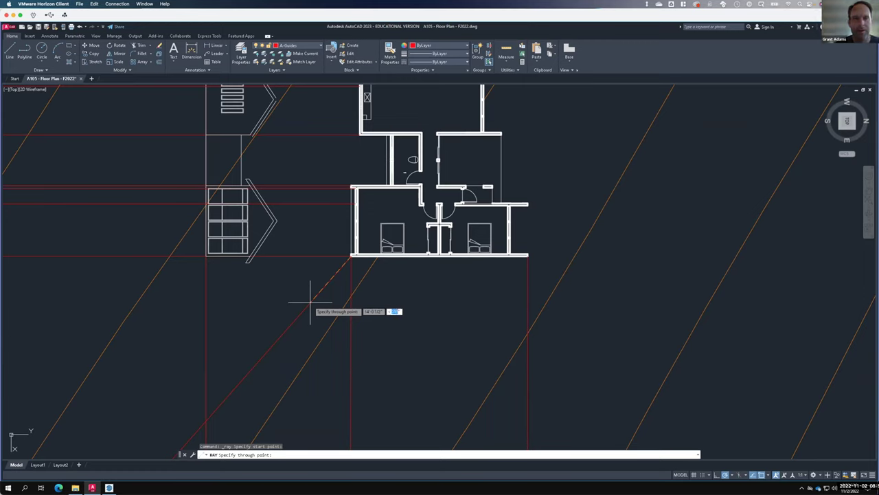
type("45")
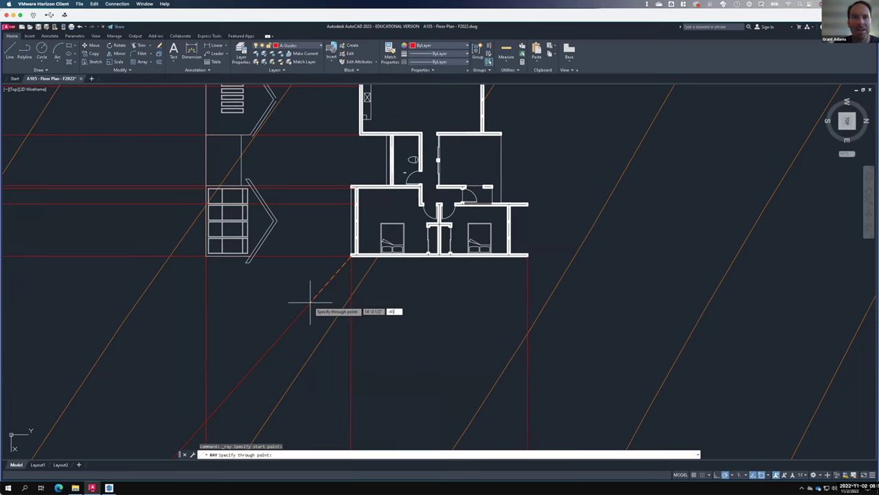
key("Tab")
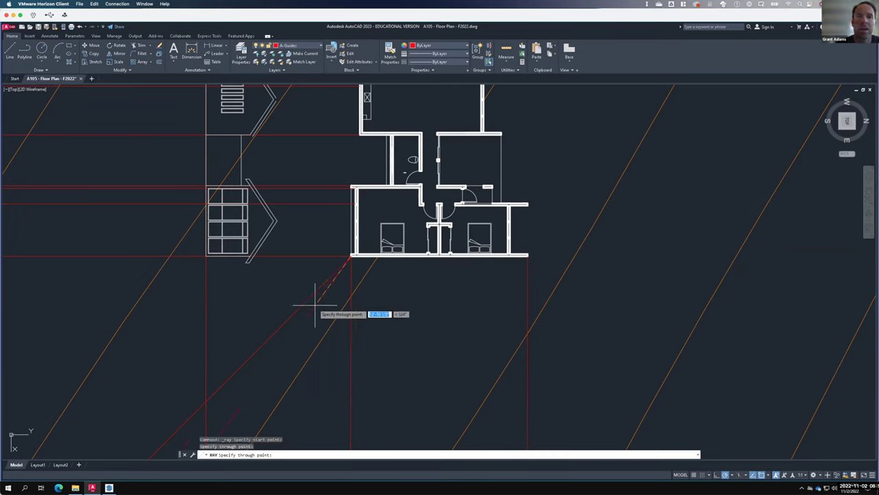
left_click(332, 316)
key("Return")
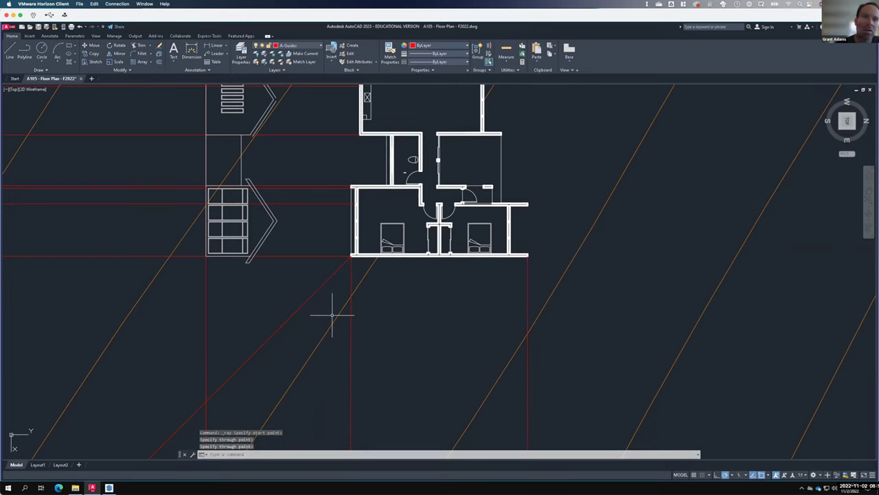
Erase the diagonal ray at the floor plan's southeast corner.
left_click(314, 294)
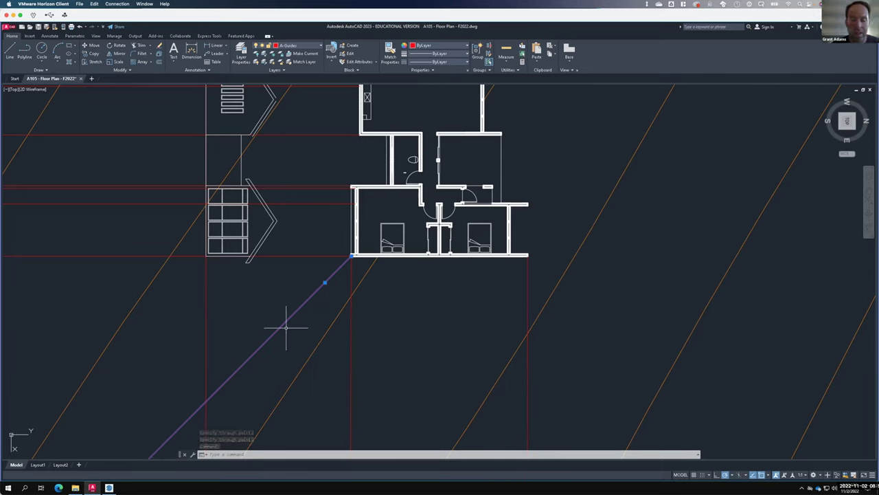
type("erase")
key("Return")
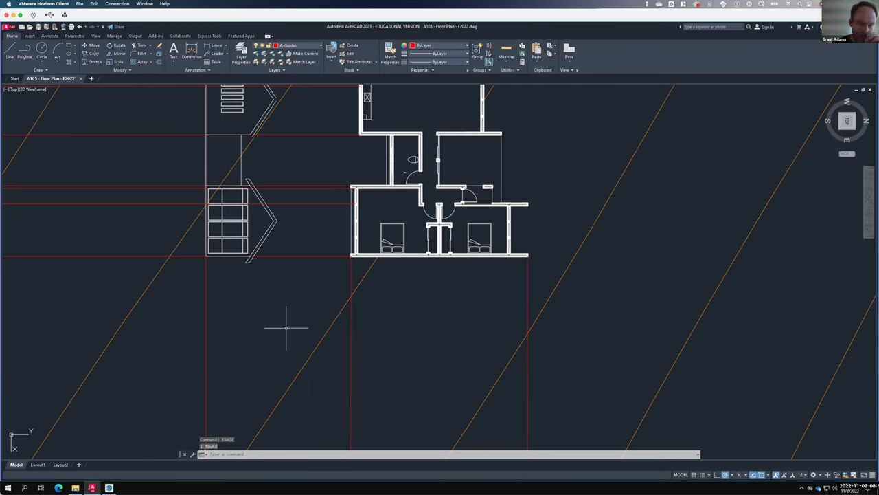
Rotate the guide ray running down from the floor plan's southeast wall corner by -45 degrees about that corner.
left_click(351, 273)
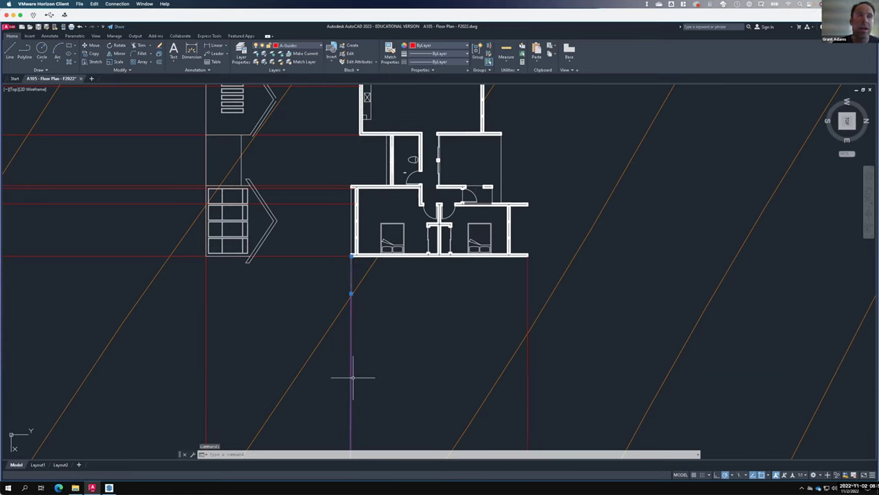
key("BackSpace")
key("BackSpace")
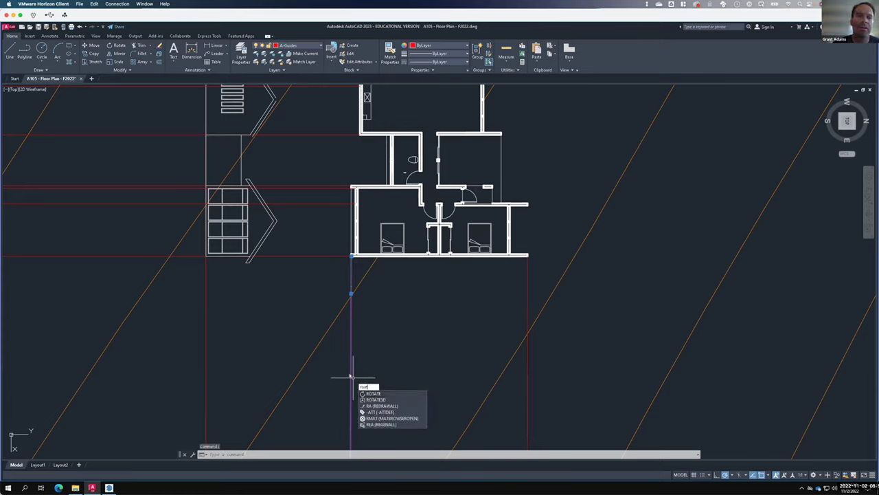
key("Return")
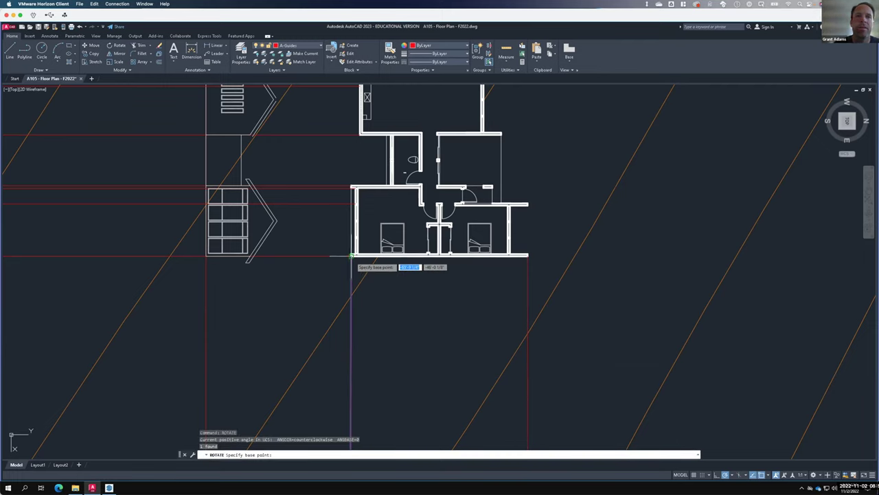
left_click(352, 256)
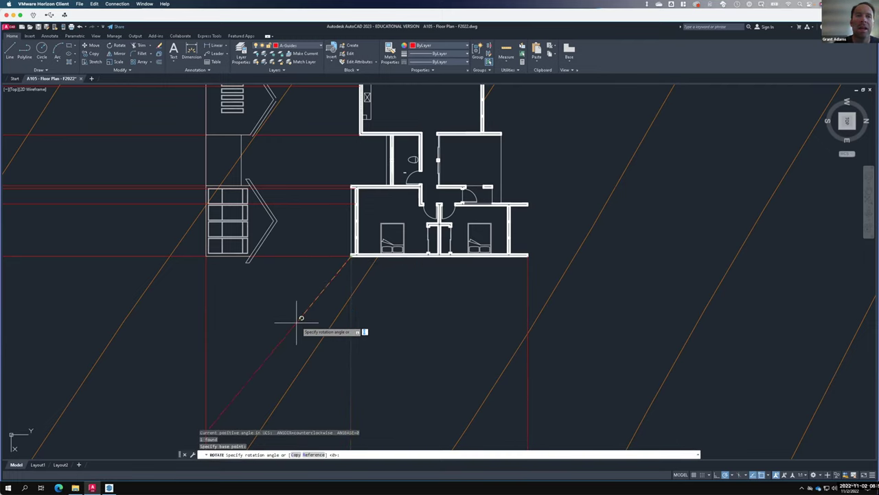
type("-45")
key("Return")
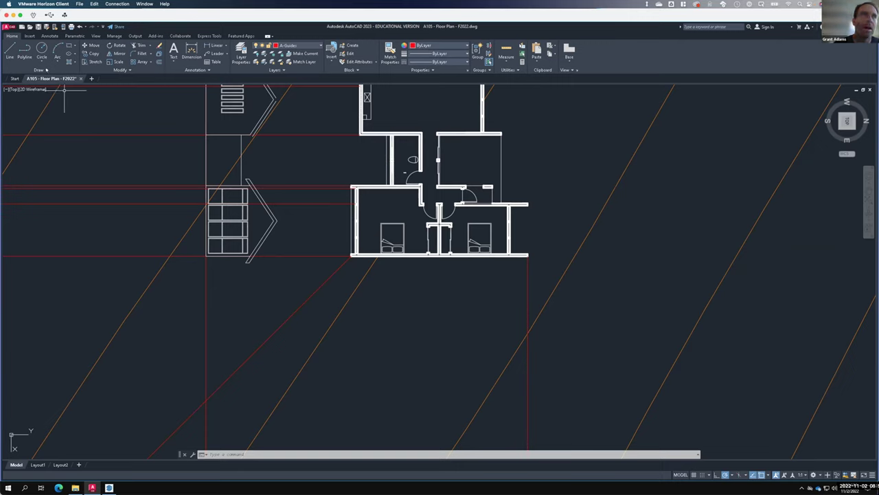
Draw a horizontal construction line through the intersection of the 45-degree guide and the existing elevation's ground guide.
left_click(44, 70)
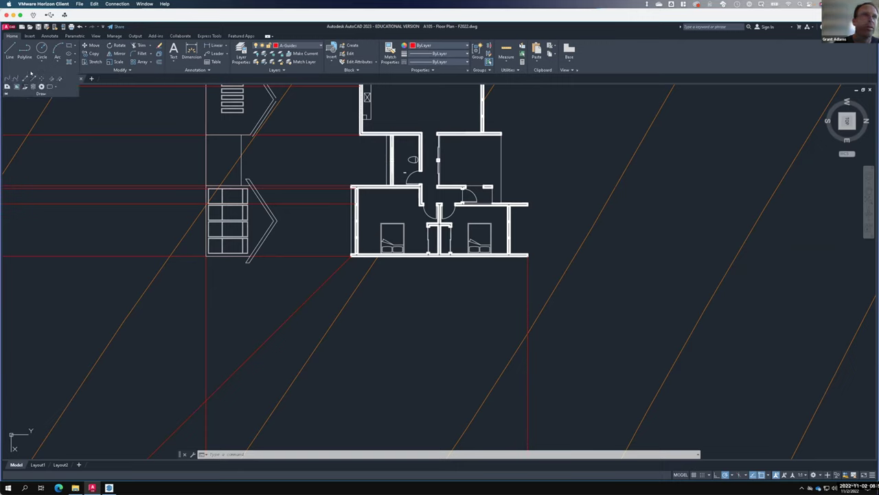
left_click(24, 77)
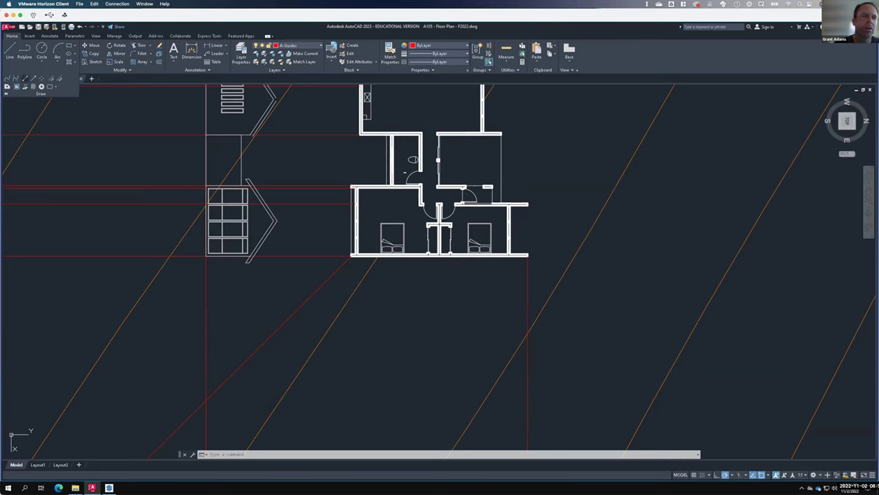
left_click(207, 400)
left_click(349, 399)
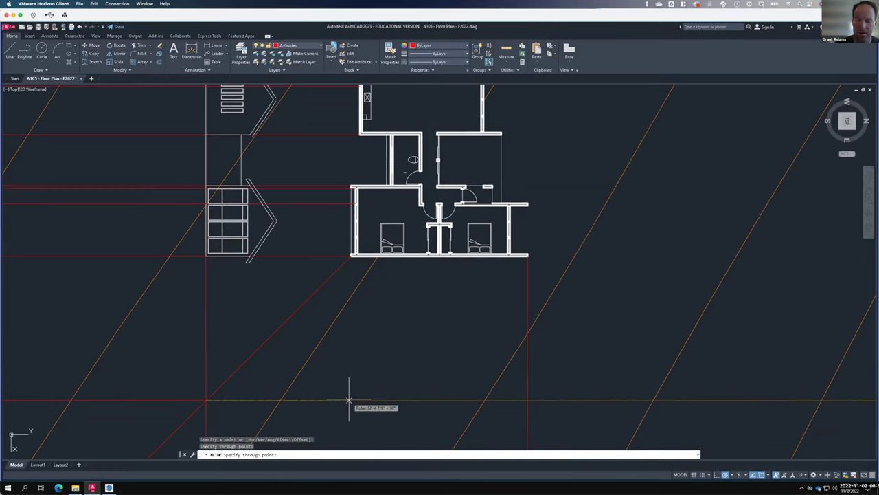
key("Return")
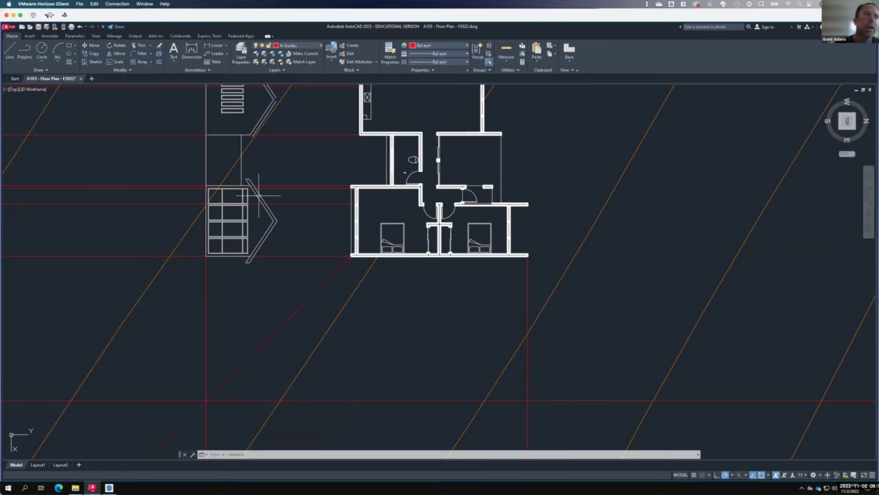
Draw a ray straight down from the roof peak of the elevation's lower gable, past the 45-degree guide.
left_click(38, 68)
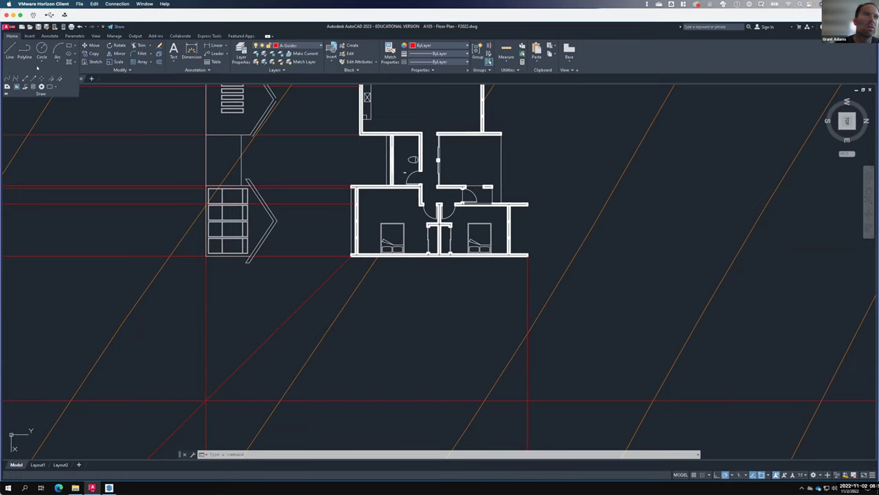
left_click(16, 78)
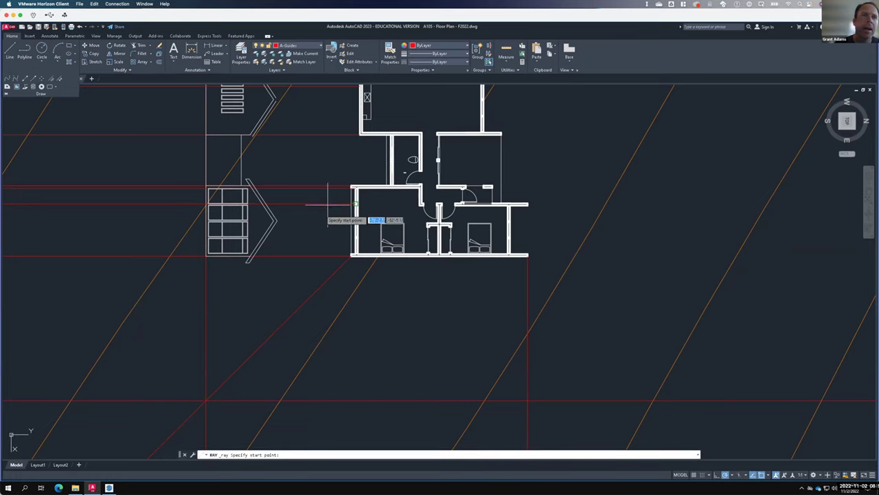
left_click(274, 221)
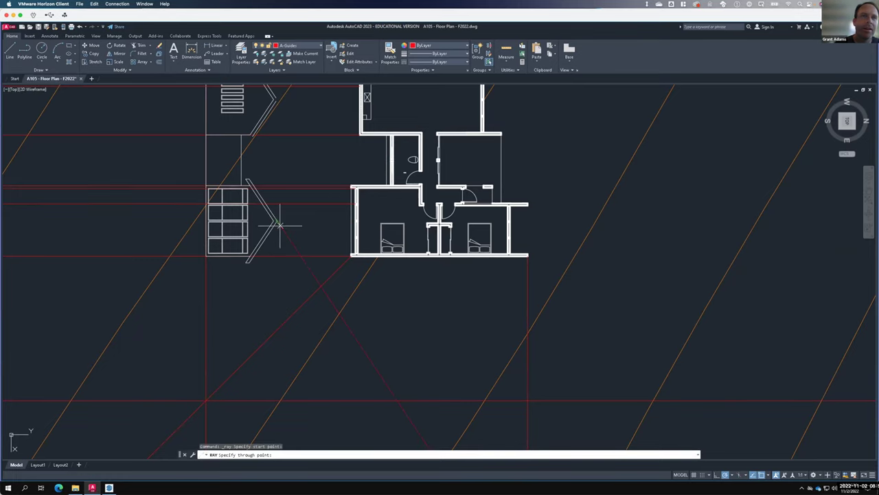
left_click(277, 263)
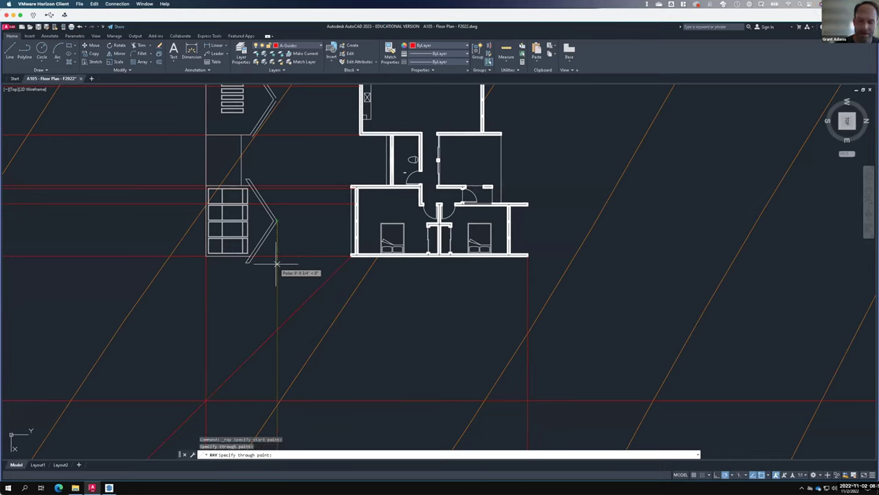
key("Return")
Draw a horizontal ray towards the north from where the roof peak guide crosses the 45-degree guide.
right_click(296, 327)
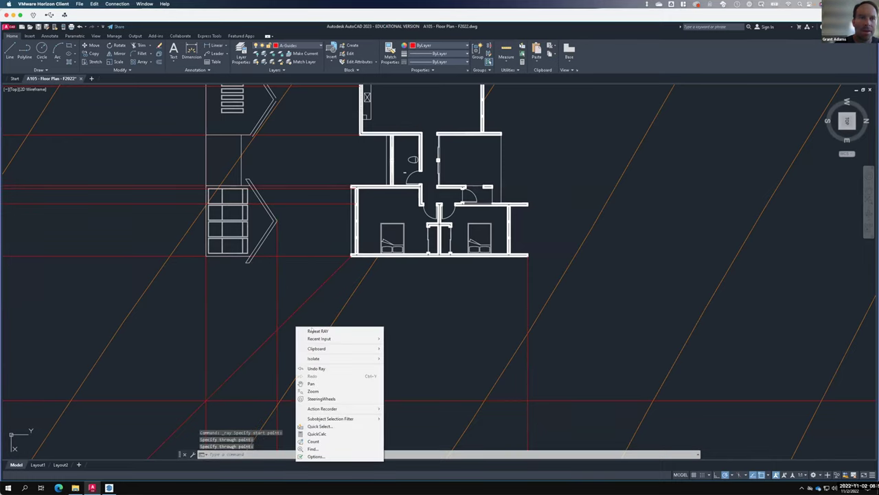
left_click(313, 331)
left_click(282, 331)
left_click(294, 331)
key("Return")
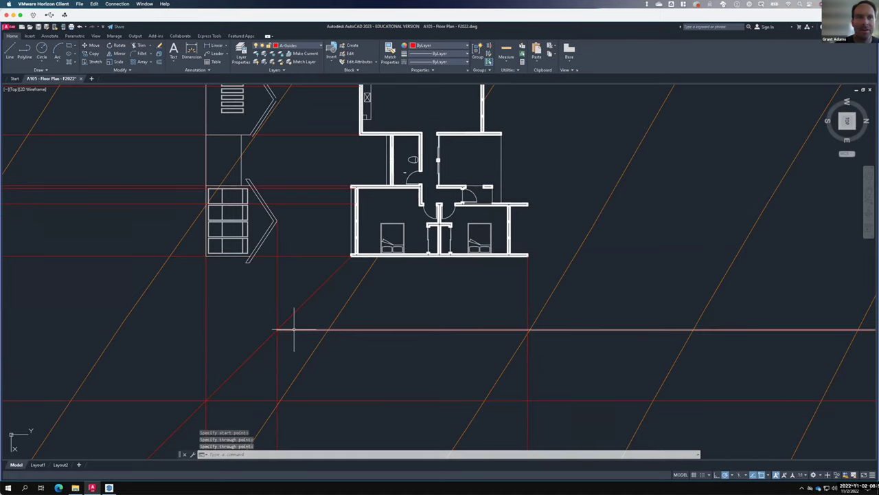
Draw a ray straight down from the upper corner of the lower gable's eave end.
right_click(250, 272)
left_click(256, 276)
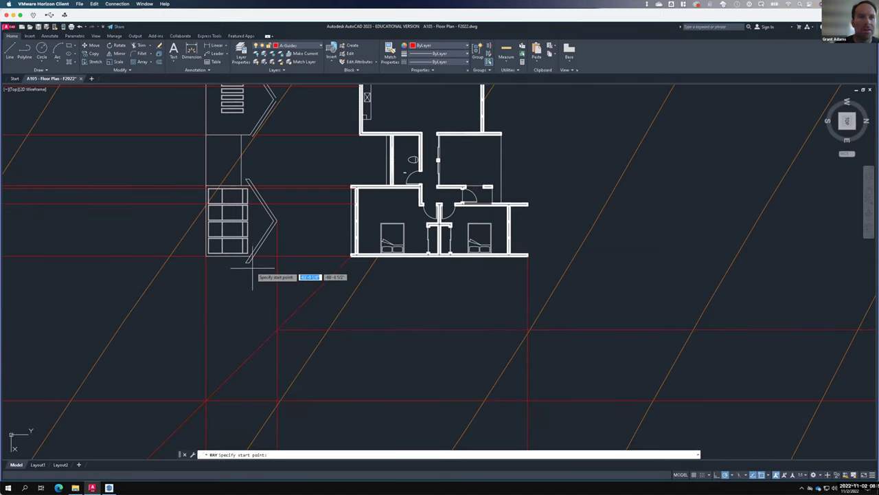
left_click(248, 262)
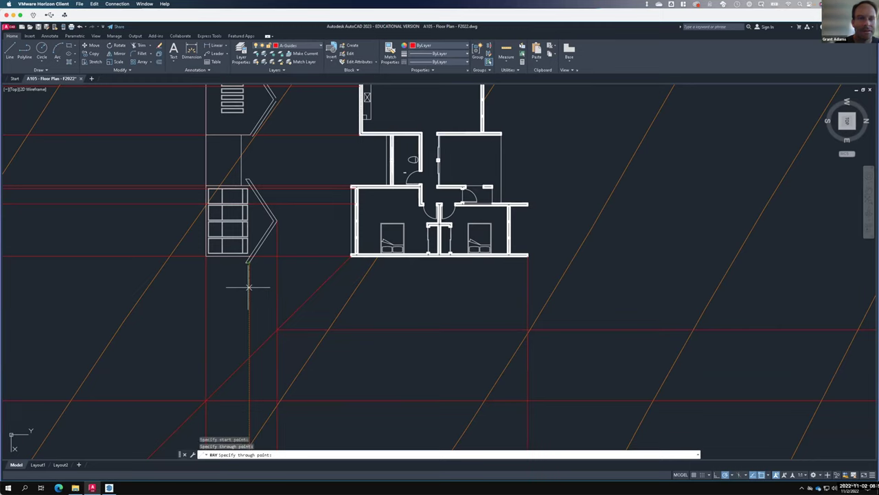
left_click(248, 287)
key("Return")
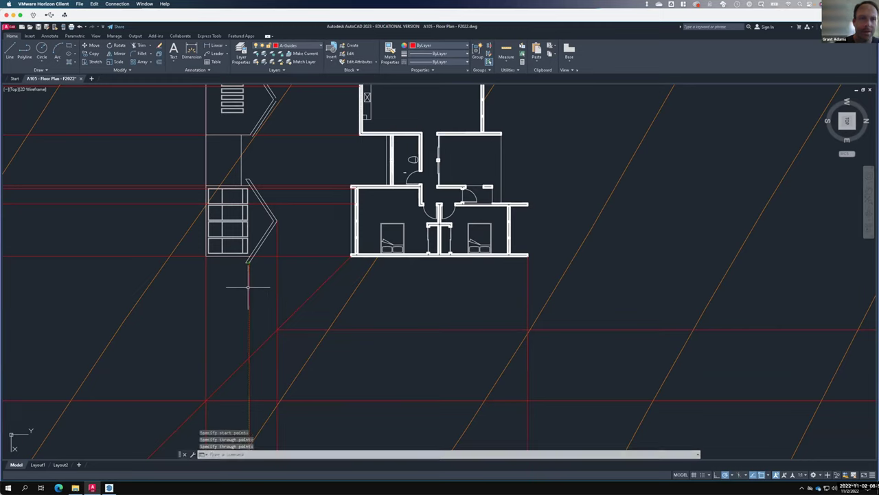
Draw a horizontal ray towards the north from where the upper eave corner's guide crosses the 45-degree guide.
right_click(245, 366)
left_click(265, 236)
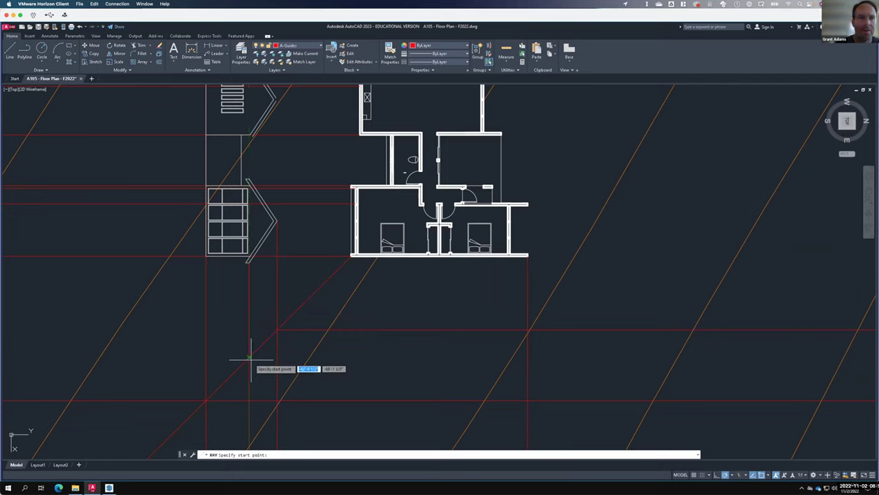
left_click(249, 357)
left_click(251, 357)
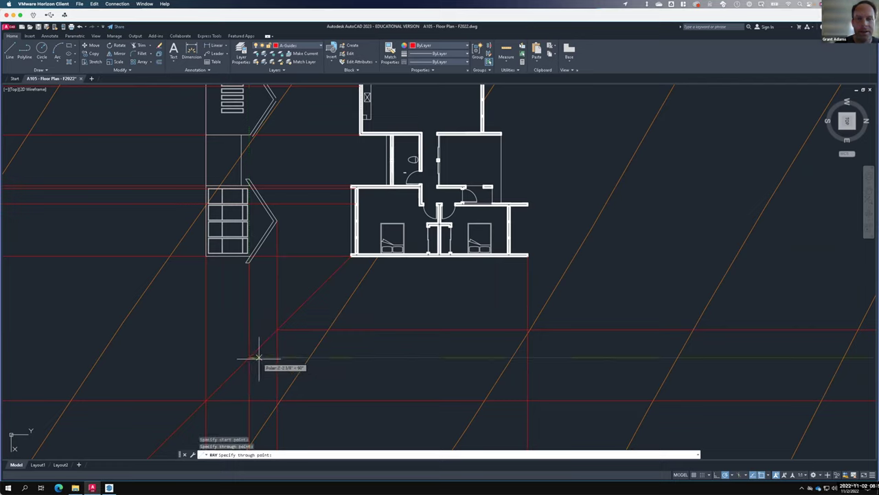
key("Return")
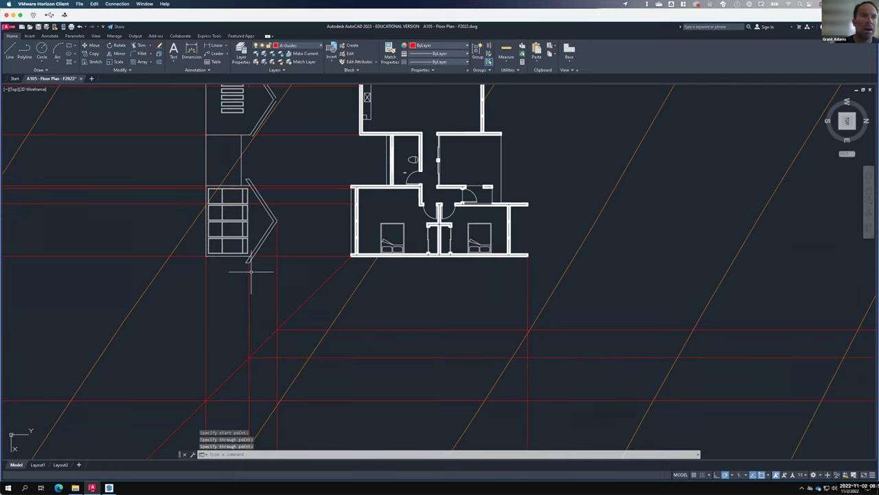
Draw a ray straight down from the underside corner of the lower gable's eave end.
scroll(242, 263, "up", 2)
right_click(245, 262)
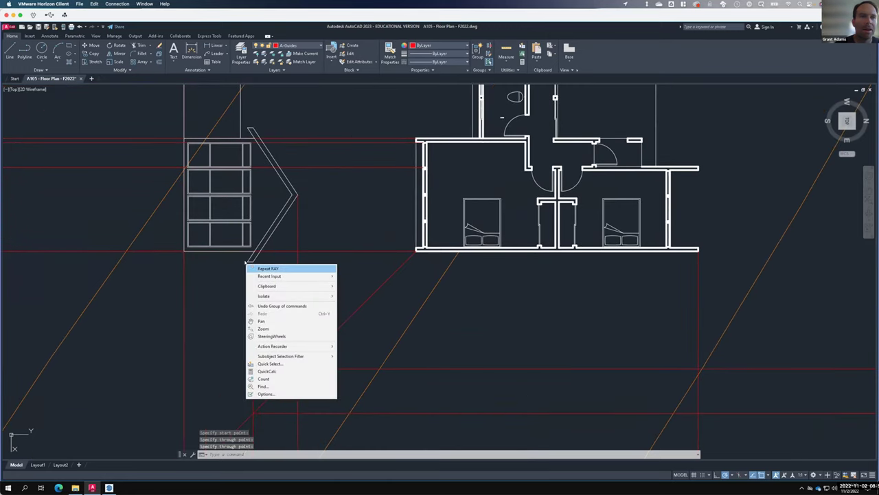
left_click(251, 267)
left_click(248, 261)
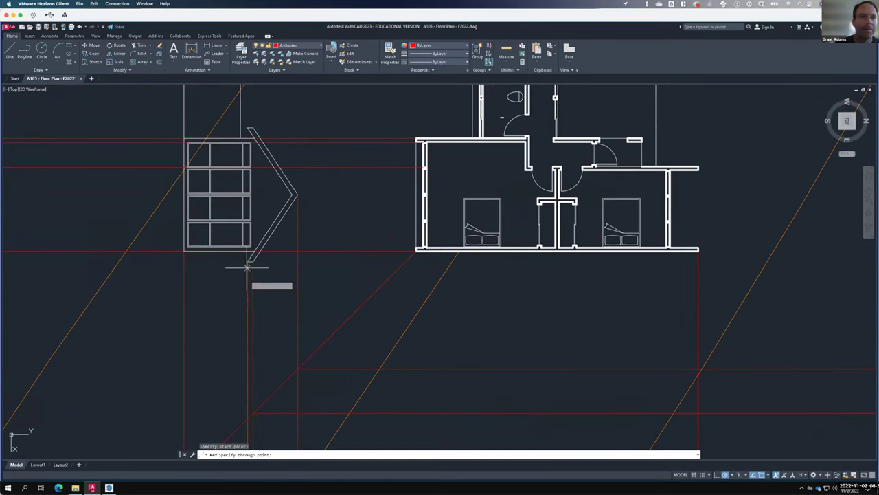
left_click(248, 324)
scroll(250, 340, "down", 2)
key("Return")
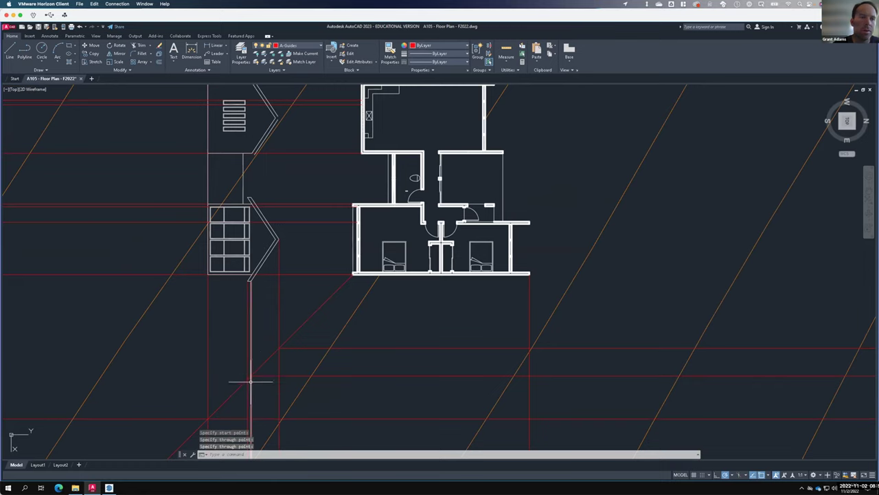
Draw a horizontal ray towards the north from where the eave underside guide crosses the 45-degree guide.
right_click(239, 374)
left_click(269, 253)
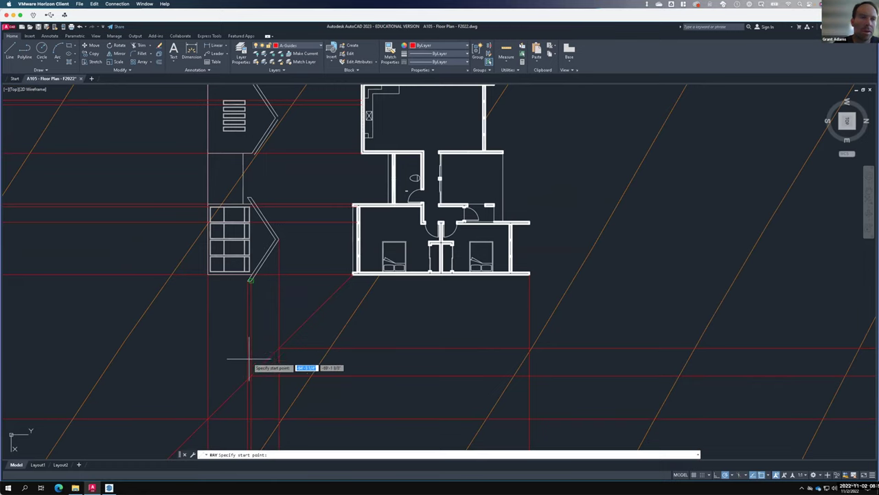
left_click(248, 378)
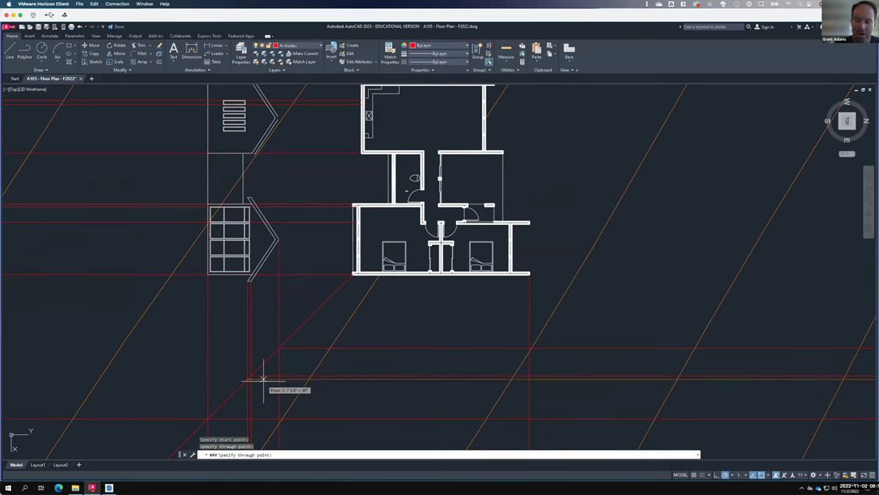
key("Return")
Draw a ray straight down from the floor plan's southeast wall corner as the new elevation's side guide.
scroll(296, 325, "down", 3)
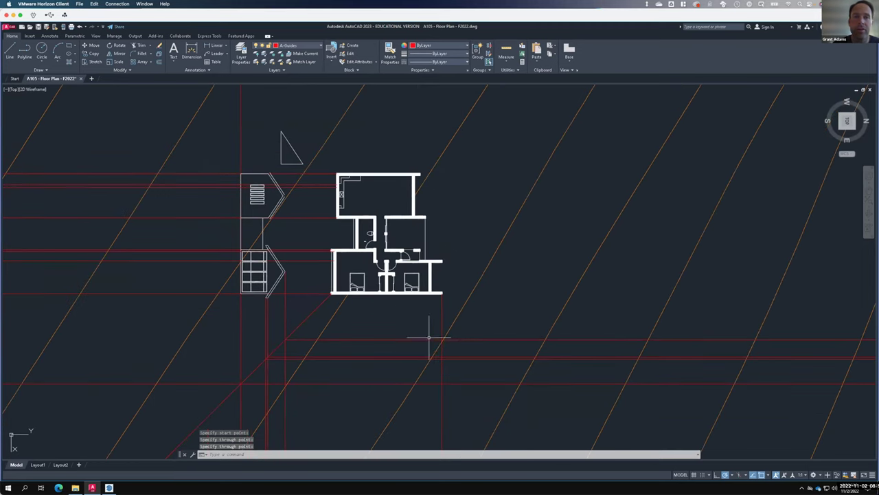
scroll(333, 308, "up", 3)
scroll(320, 290, "up", 3)
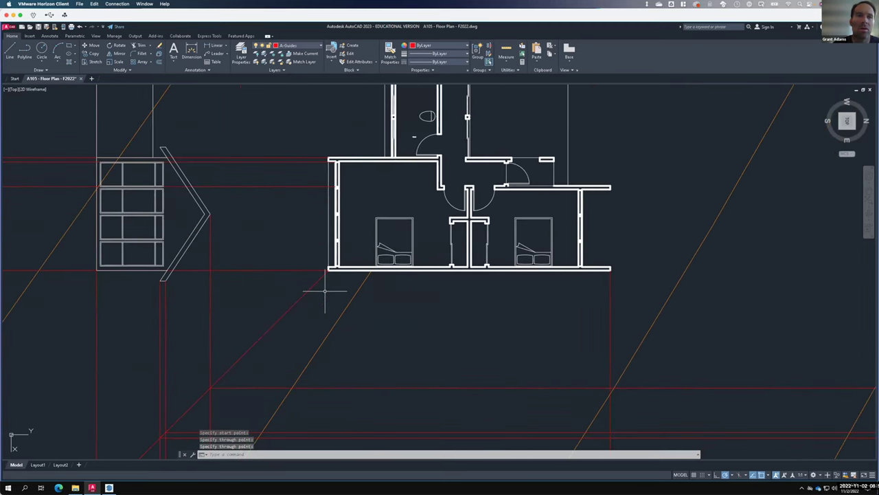
right_click(323, 283)
left_click(340, 288)
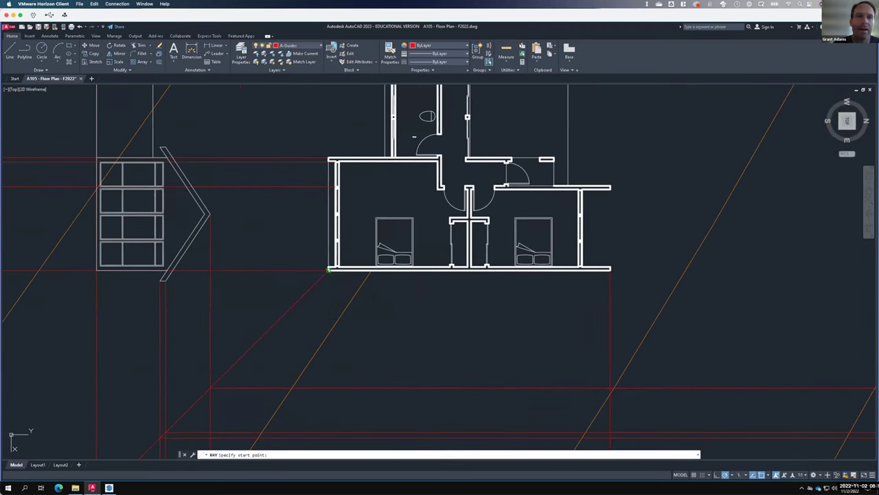
left_click(329, 270)
left_click(329, 287)
key("Return")
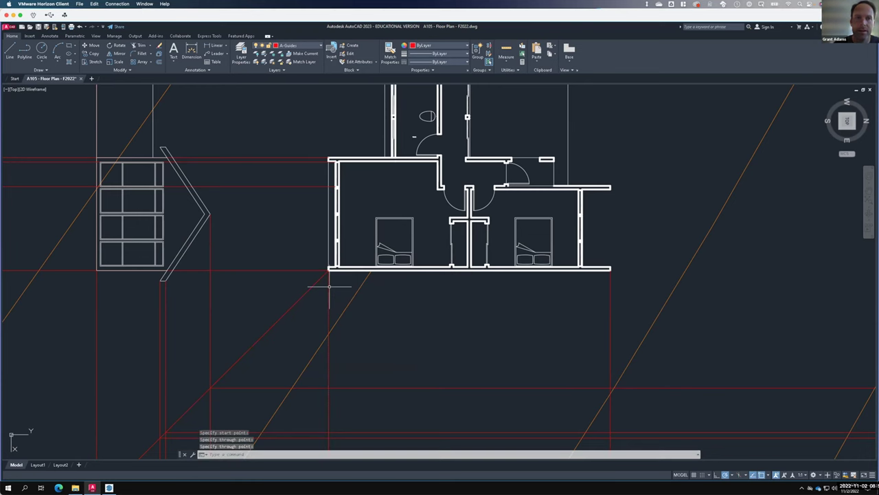
On the A-Elevation layer, draw both wall sides and the base line along the side and ground guides, ending at the eave underside guide.
scroll(331, 283, "down", 3)
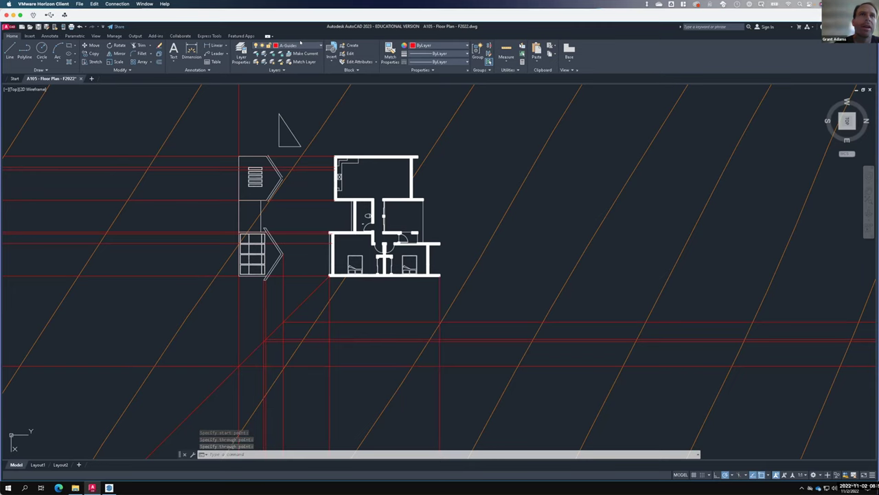
left_click(300, 44)
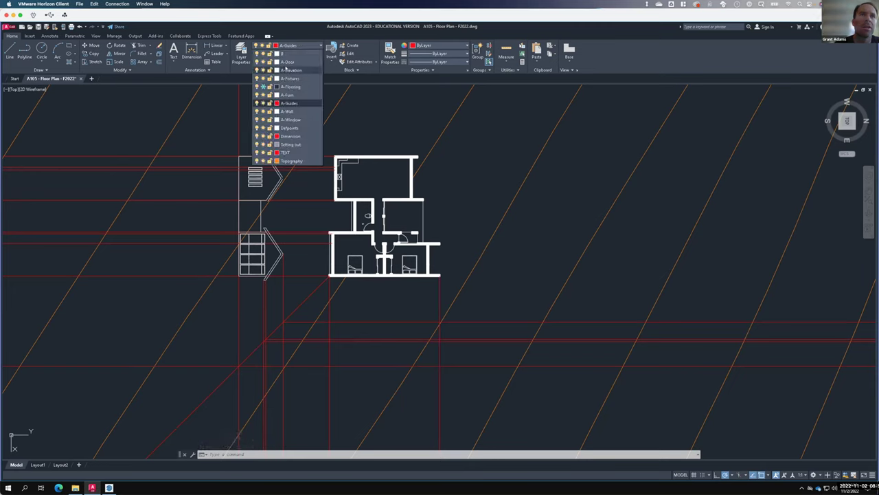
left_click(287, 70)
left_click(10, 50)
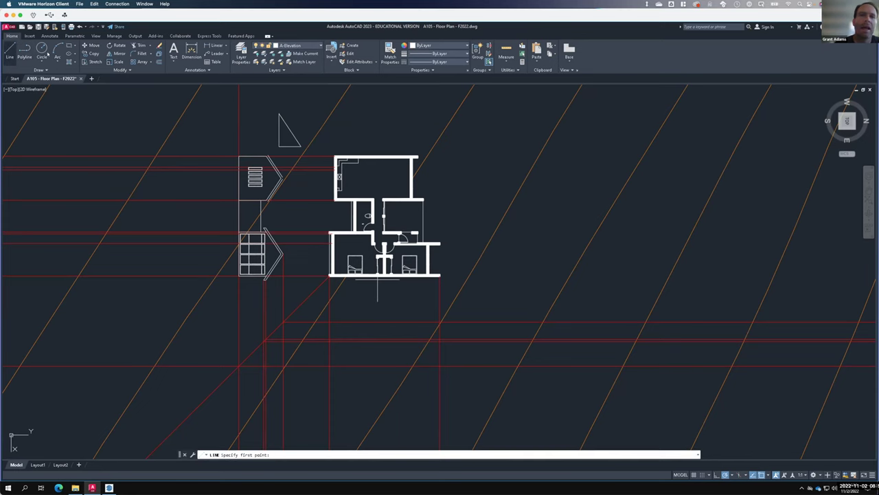
scroll(320, 364, "up", 5)
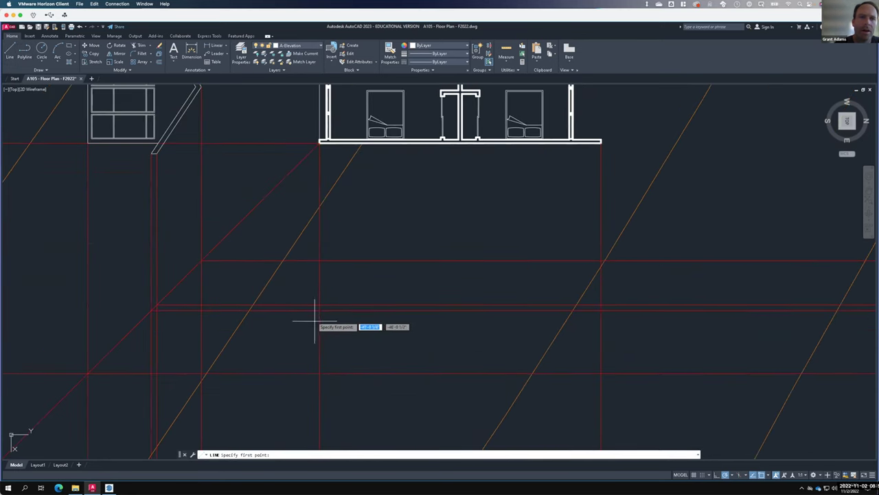
left_click(319, 310)
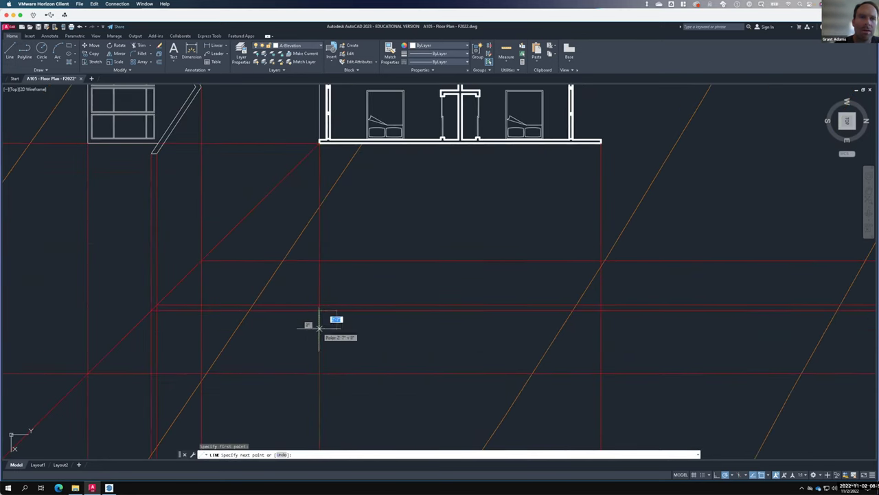
left_click(320, 373)
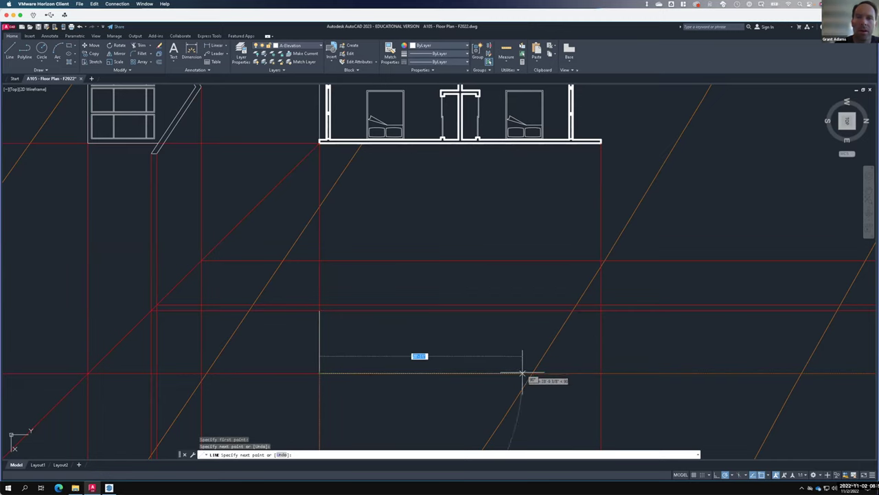
left_click(601, 373)
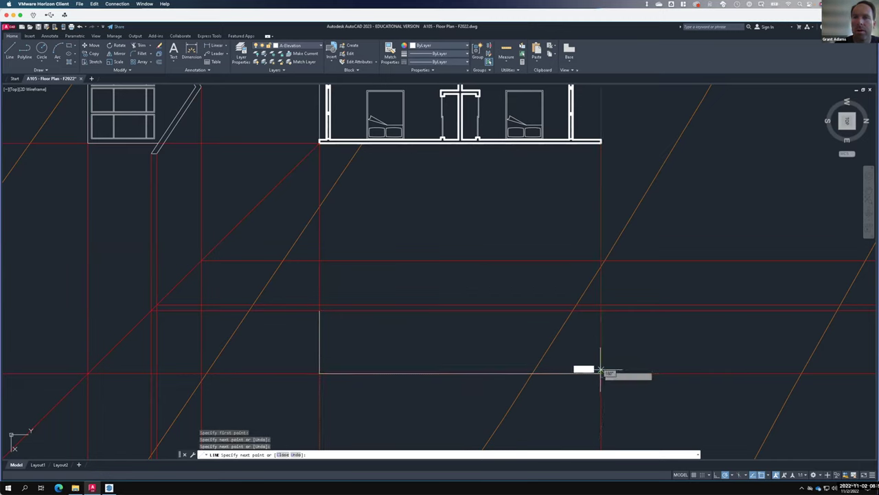
left_click(601, 311)
key("Return")
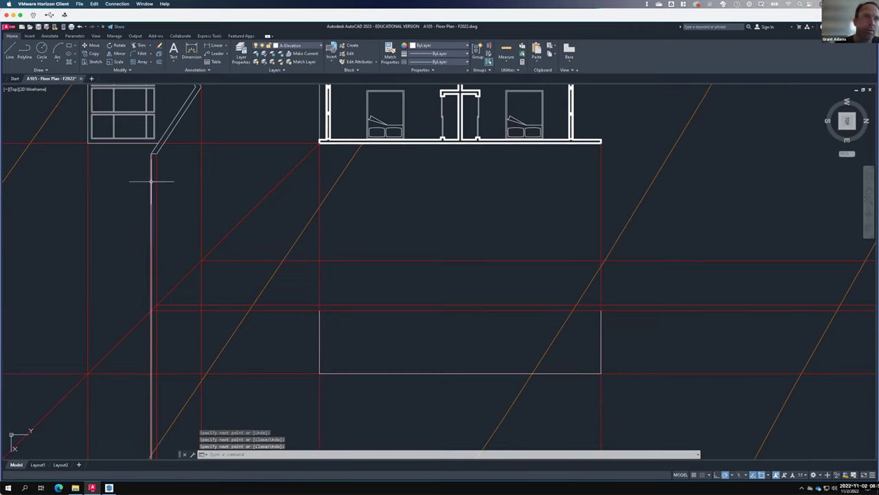
Draw an 18" overhang southward from the south wall's upper end, continuing with a line straight up to the ridge guide.
right_click(322, 320)
left_click(328, 329)
scroll(319, 313, "up", 5)
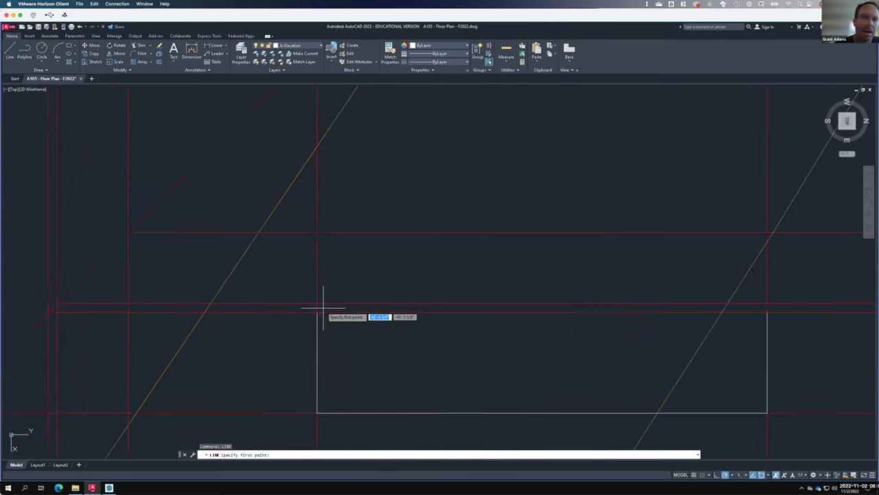
left_click(313, 315)
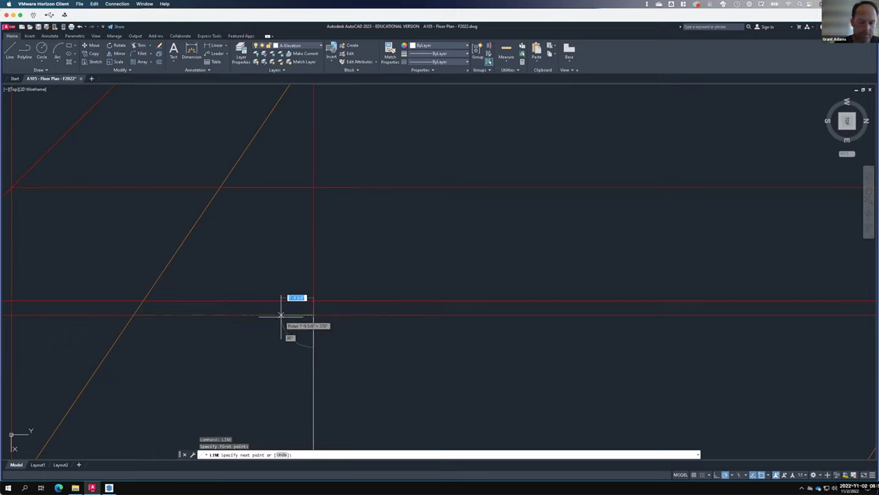
type("18")
key("Return")
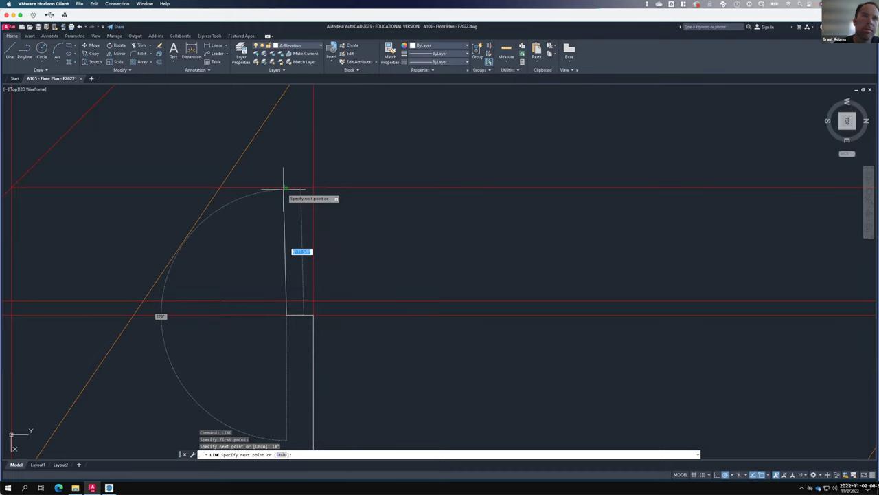
left_click(284, 189)
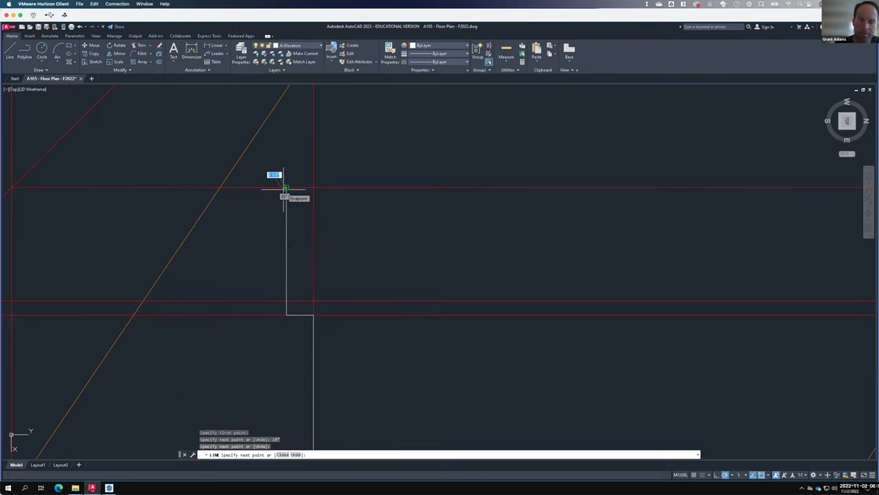
key("Return")
Draw an 18" overhang northward from the north wall's upper end, a line up to the ridge guide, and the ridge line across to the south side.
scroll(180, 263, "down", 2)
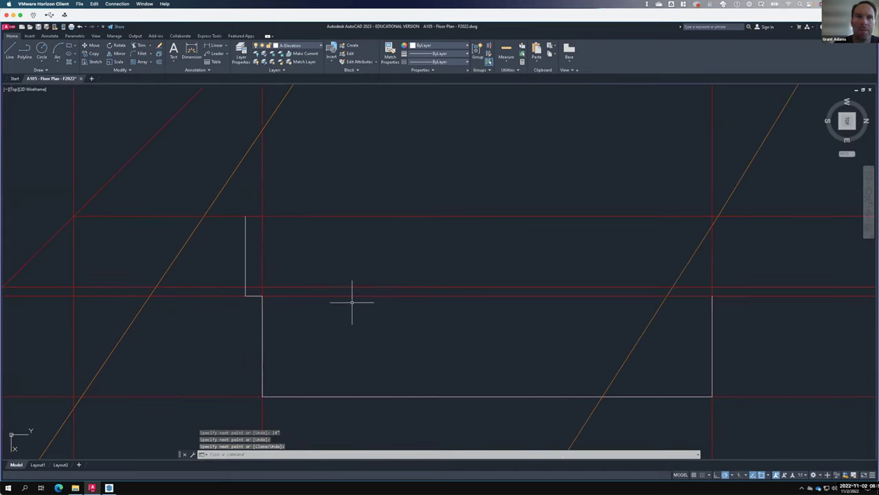
right_click(724, 303)
left_click(737, 305)
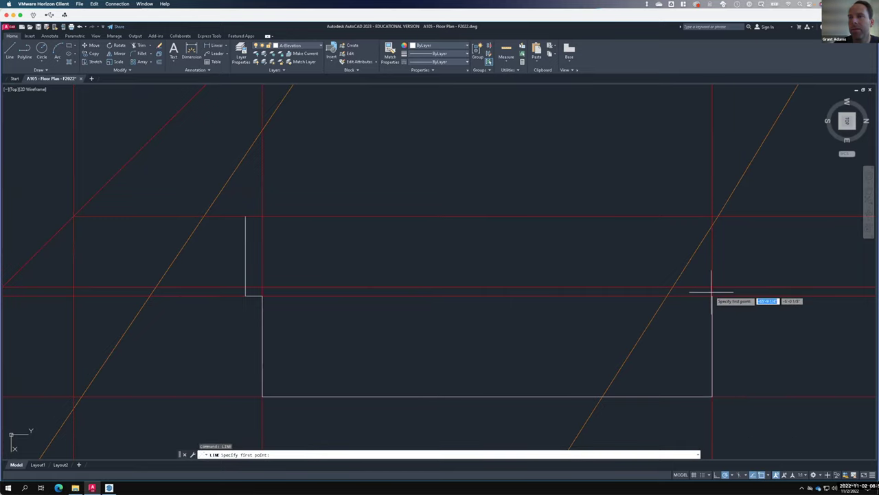
left_click(713, 294)
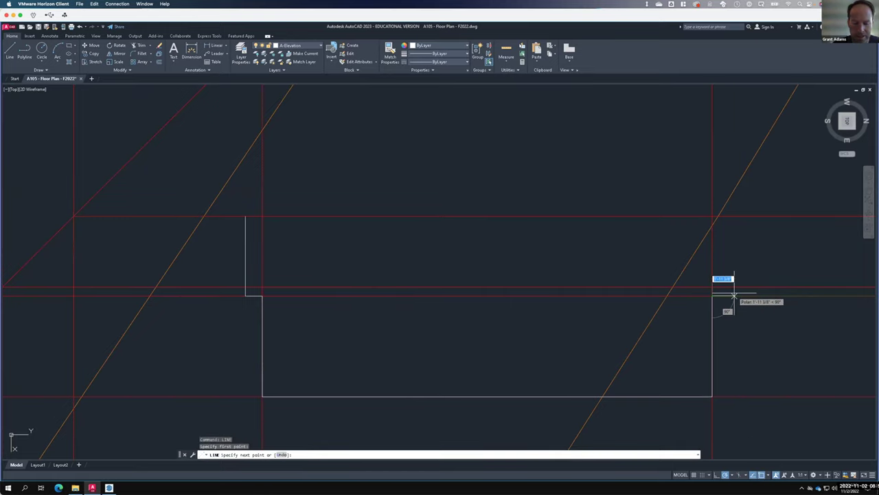
type("18\"")
key("Return")
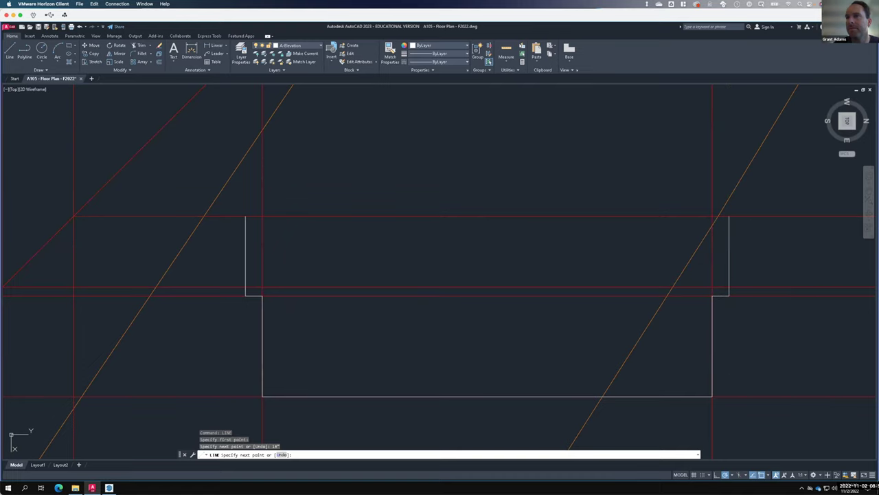
left_click(729, 199)
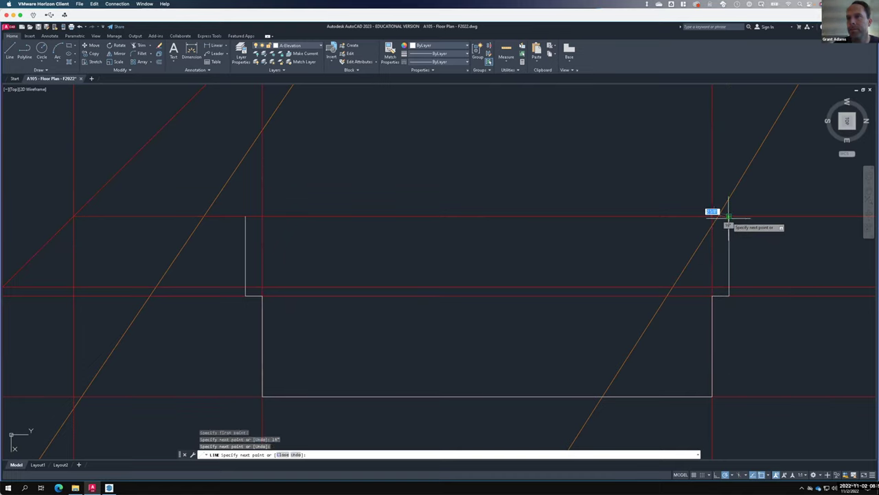
left_click(245, 216)
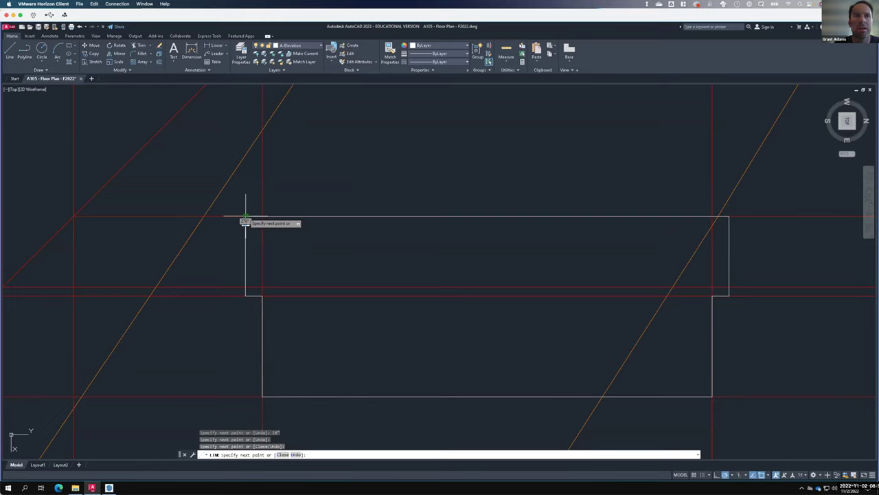
key("Return")
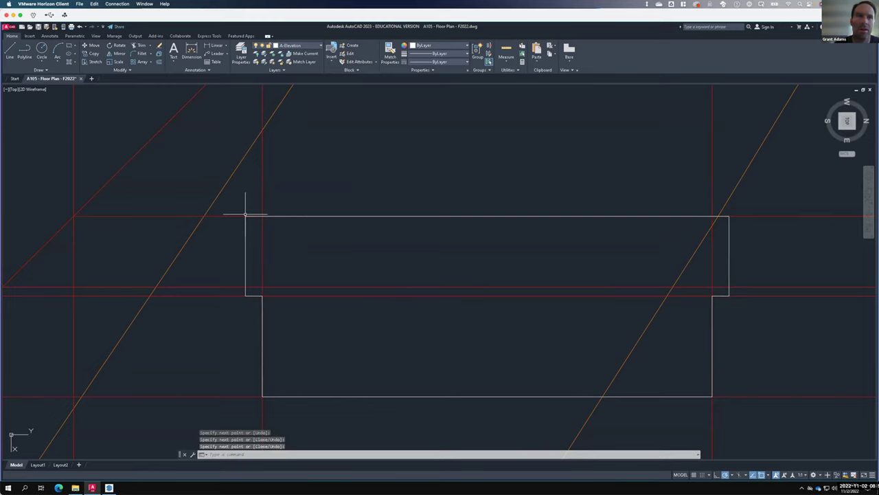
Draw the fascia line across the full roof width along the upper eave corner's guide.
right_click(252, 279)
left_click(261, 285)
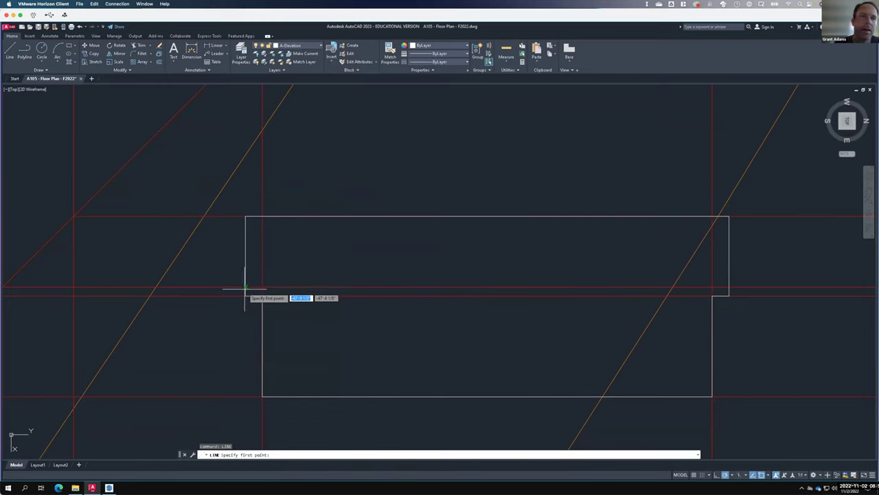
left_click(246, 286)
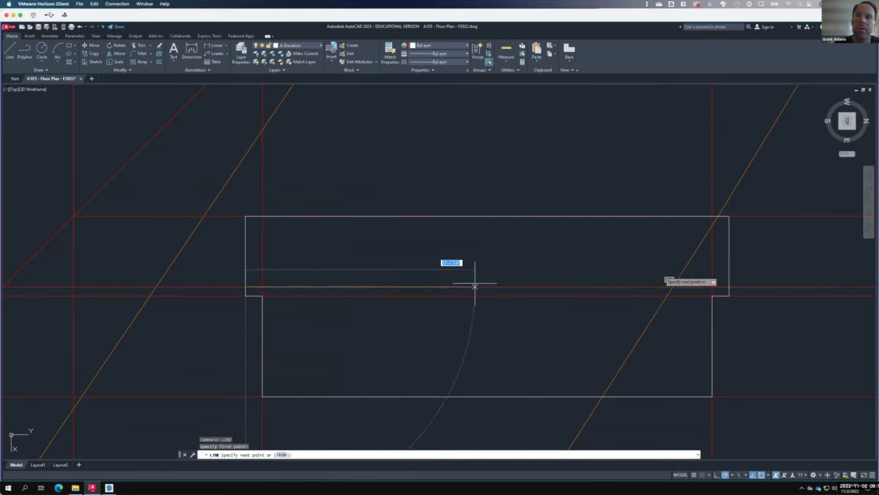
left_click(728, 287)
key("Return")
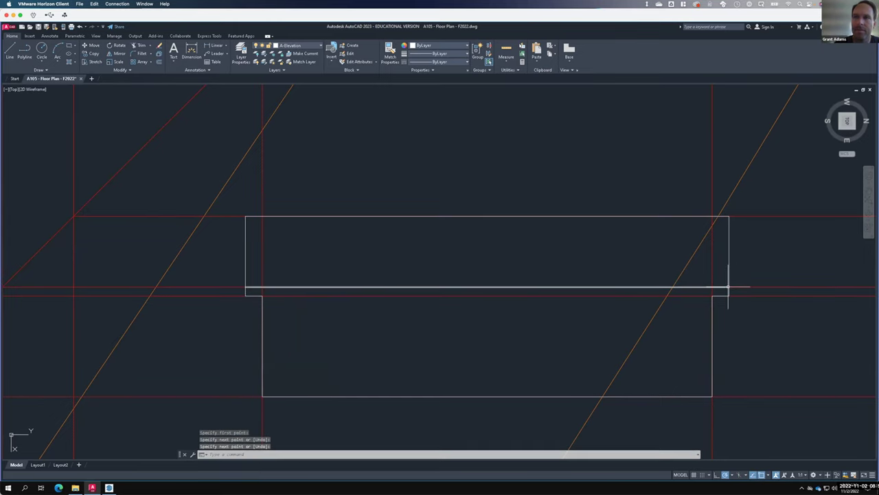
Draw the eave underside line between the upper ends of the south and north walls.
right_click(246, 311)
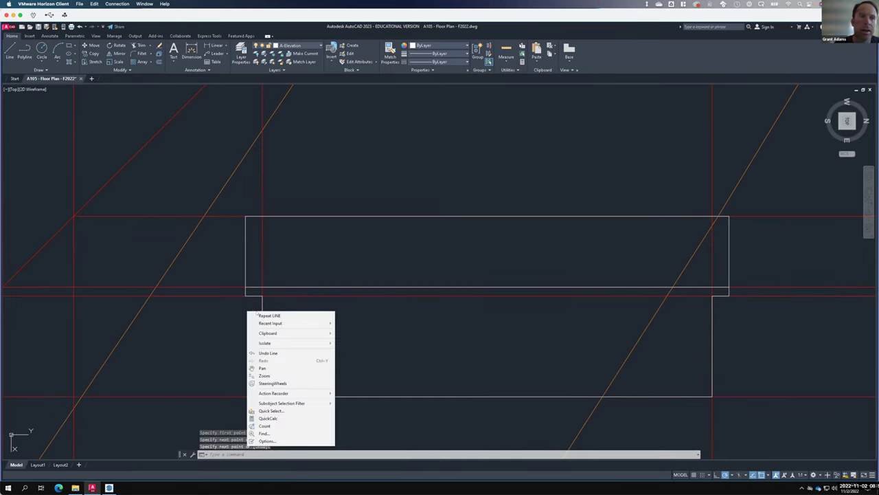
left_click(262, 314)
left_click(261, 296)
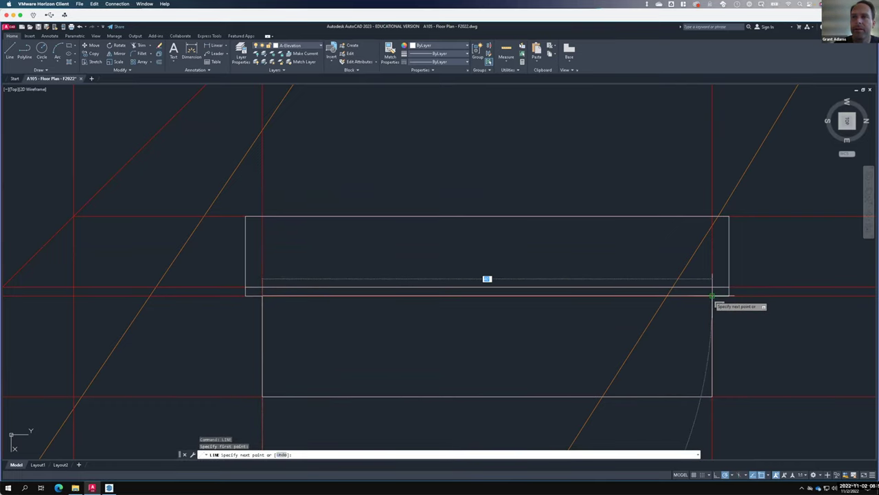
left_click(711, 296)
key("Return")
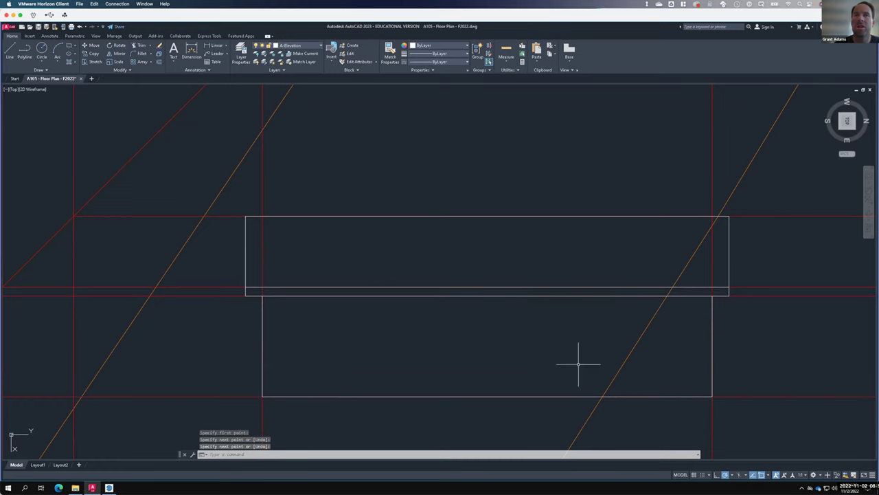
Fillet the upper gable's two outer roof lines so they meet in a sharp corner at the peak.
scroll(578, 364, "down", 3)
scroll(498, 245, "up", 4)
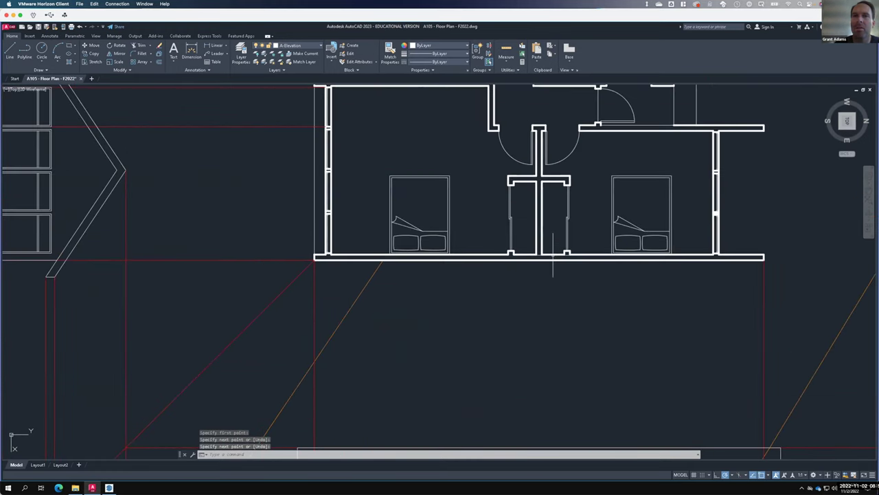
scroll(489, 245, "down", 3)
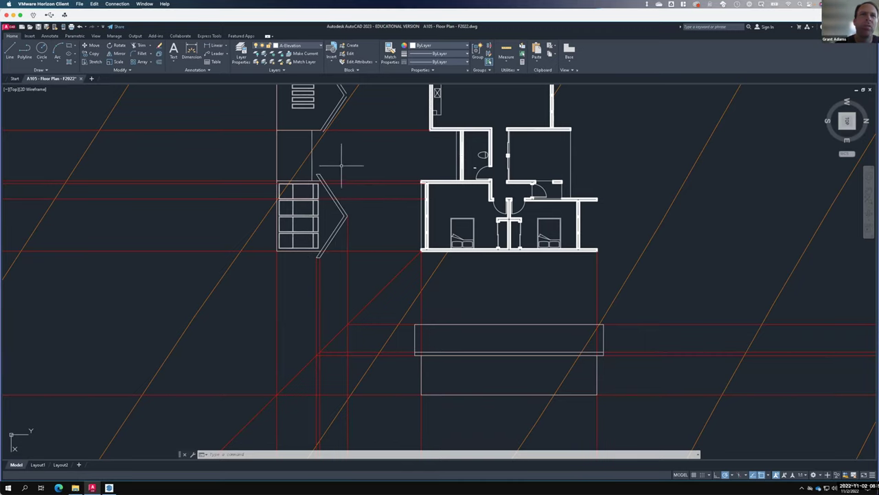
scroll(368, 128, "down", 2)
scroll(332, 167, "up", 2)
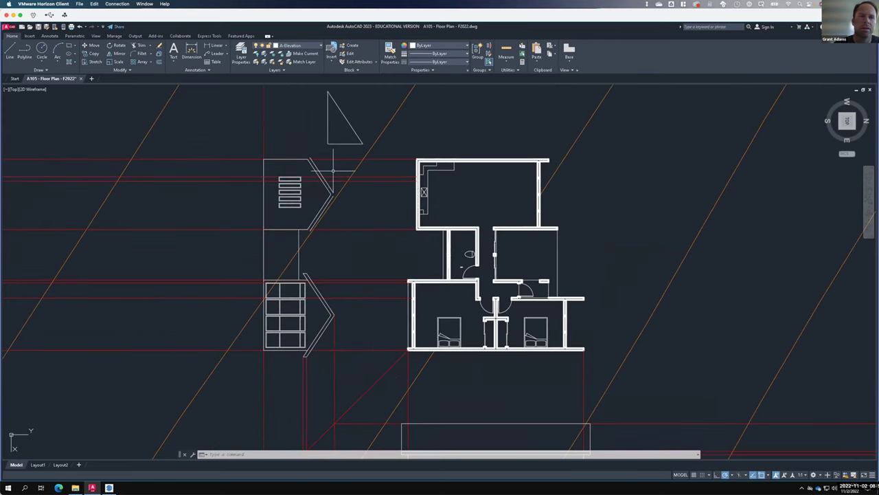
key("Return")
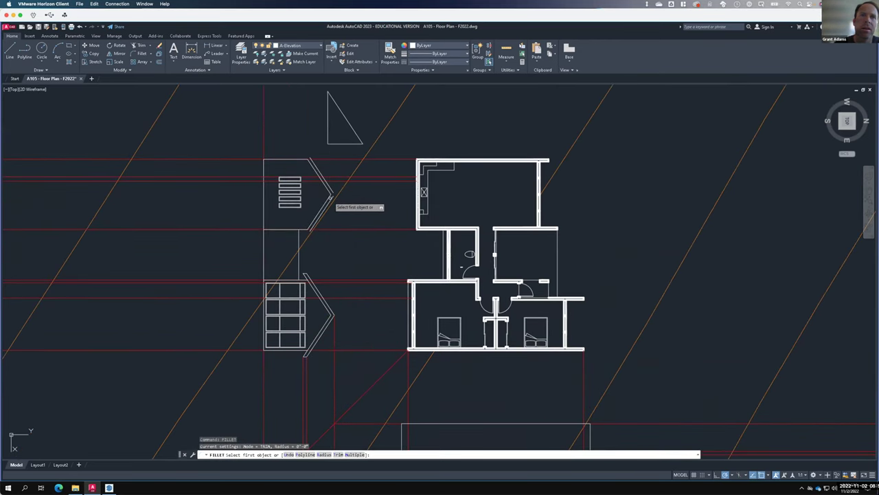
left_click(331, 199)
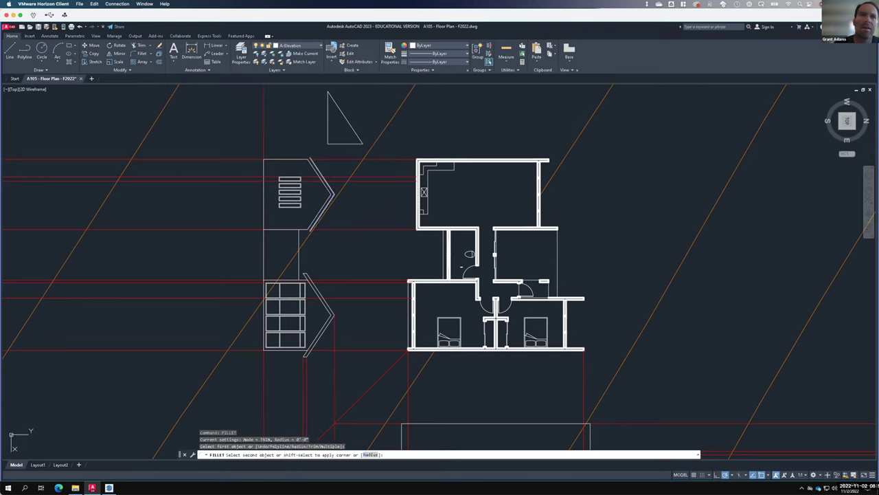
key("Escape")
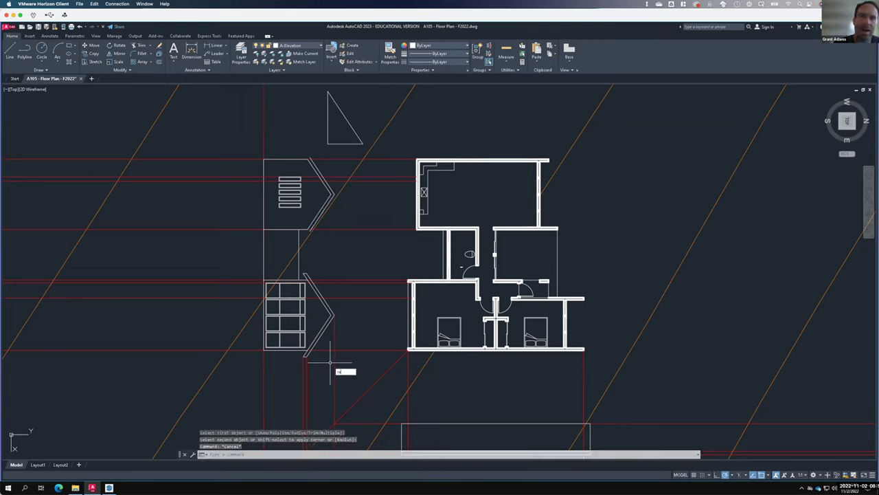
Draw a ray straight down from the outer peak of the upper gable.
type("y")
key("Return")
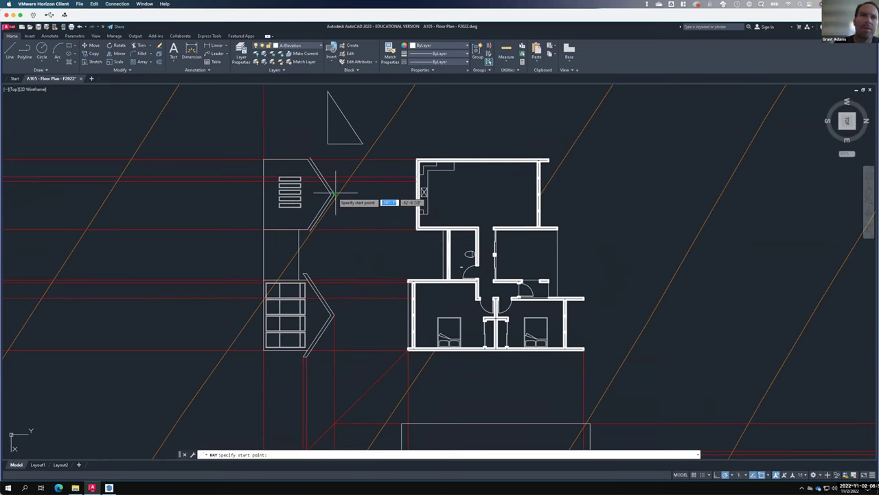
scroll(336, 195, "up", 5)
left_click(329, 174)
scroll(339, 280, "down", 2)
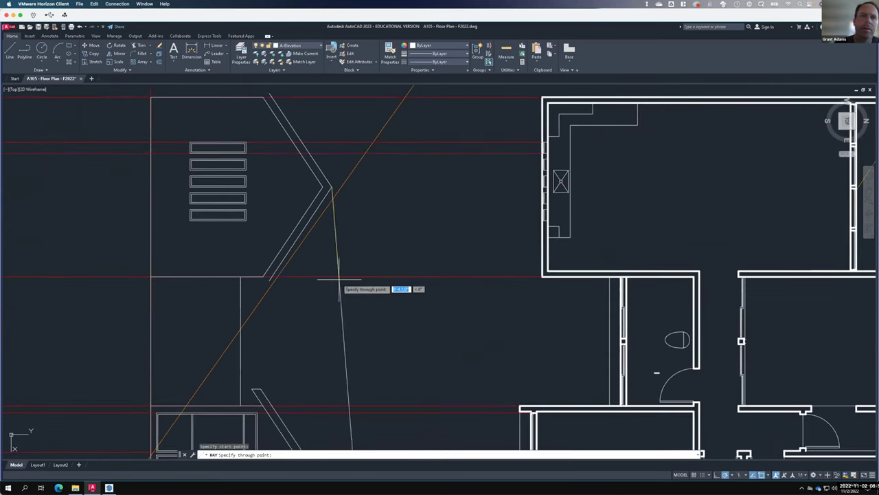
left_click(332, 314)
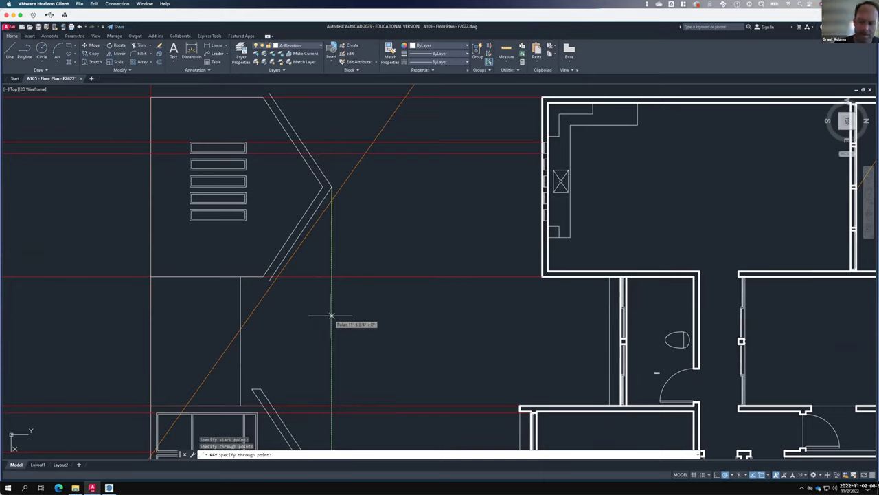
key("Return")
Complete the vertical ray from the upper gable's outer peak and put it on the A-Guides layer.
left_click(332, 310)
left_click(319, 175)
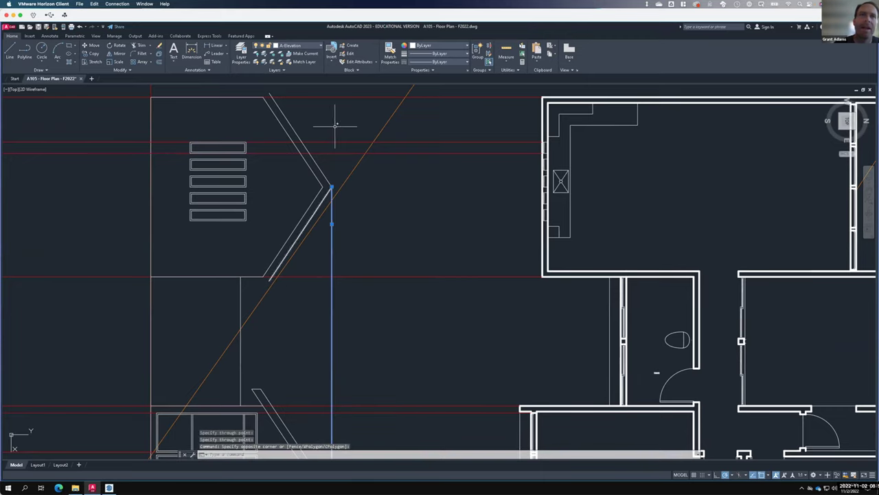
left_click(299, 45)
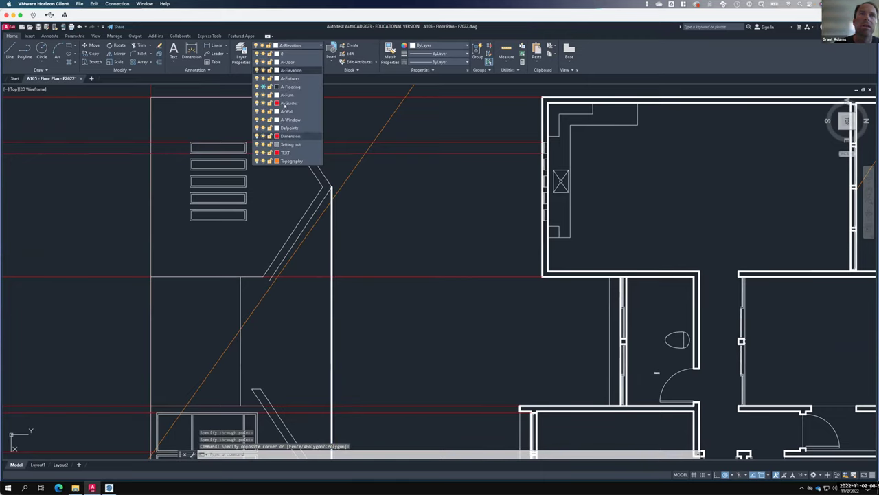
left_click(301, 114)
scroll(347, 172, "down", 4)
key("Escape")
Compare the ray with the lower gable's peak, and erase the upper gable's ridge ray.
scroll(343, 247, "up", 6)
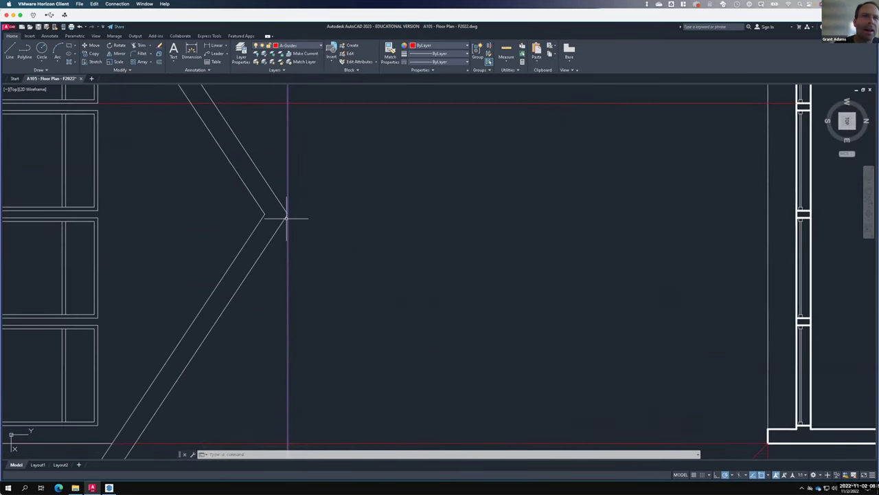
scroll(287, 218, "up", 4)
scroll(287, 218, "down", 6)
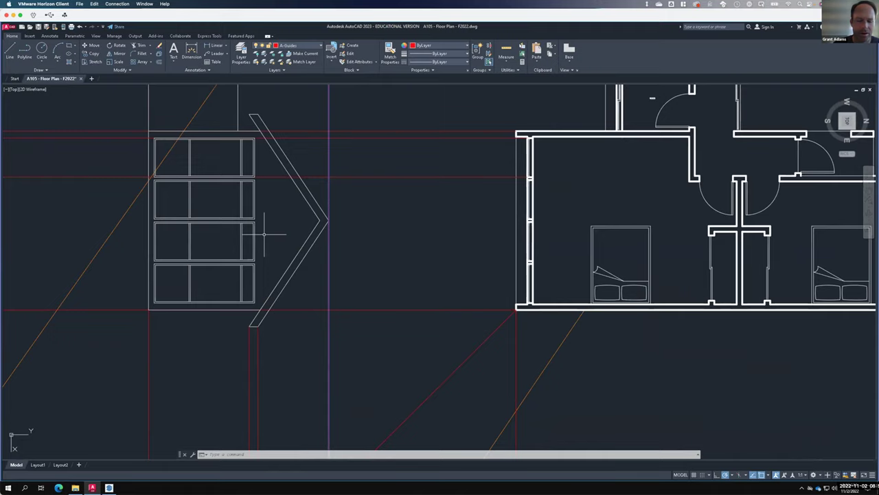
left_click(275, 233)
key("Escape")
scroll(275, 227, "down", 2)
scroll(265, 199, "up", 8)
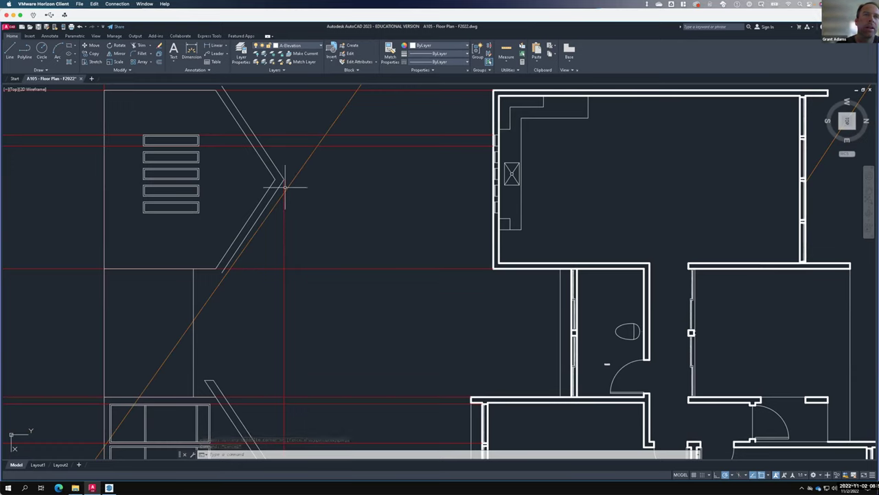
left_click(284, 187)
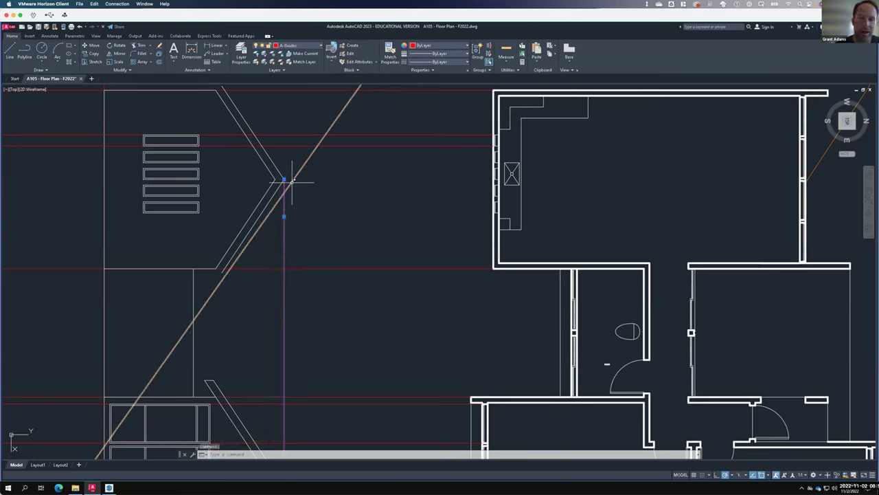
type("se")
key("Return")
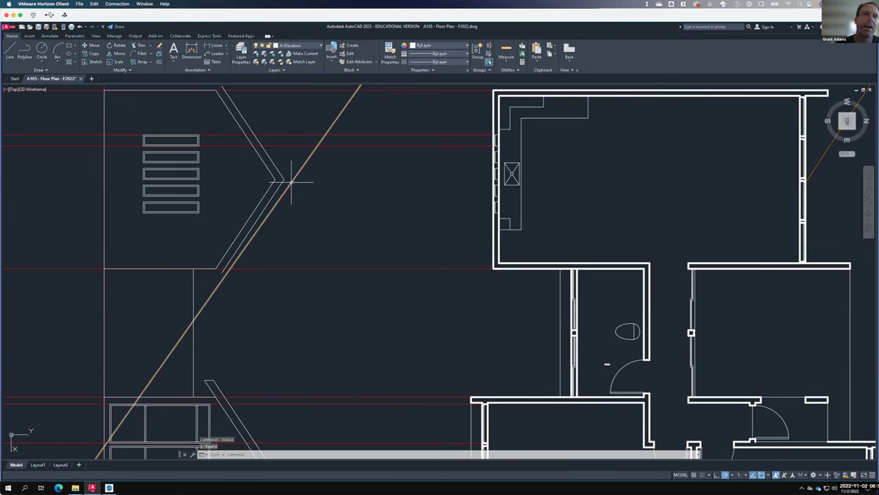
Move the upper gable's four sloping roof lines 2' outward, away from the building's base line.
left_click(287, 180)
left_click(260, 173)
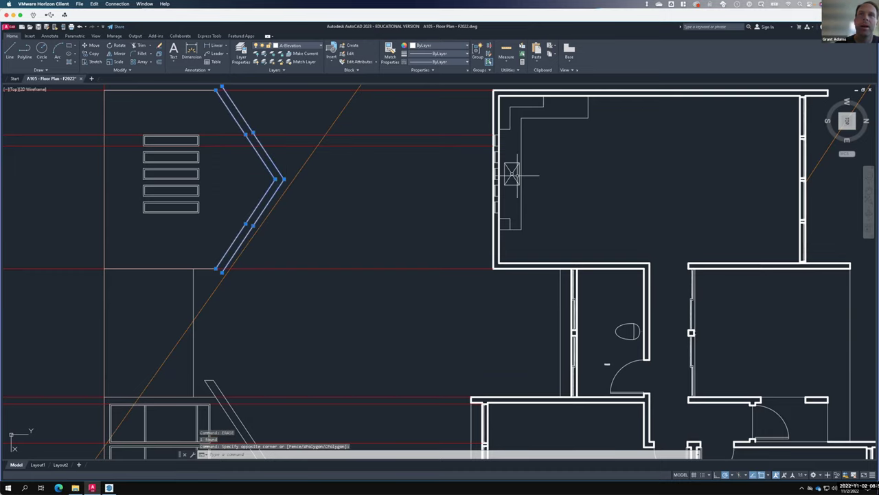
type("m")
key("Return")
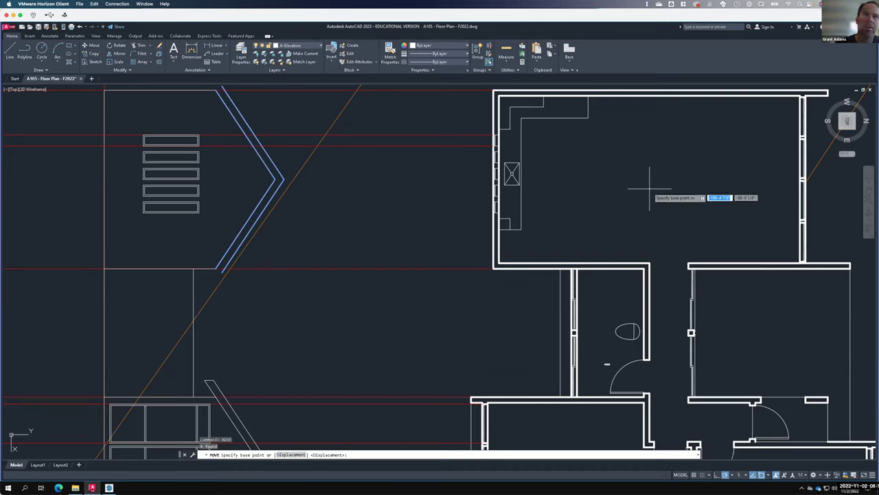
left_click(328, 213)
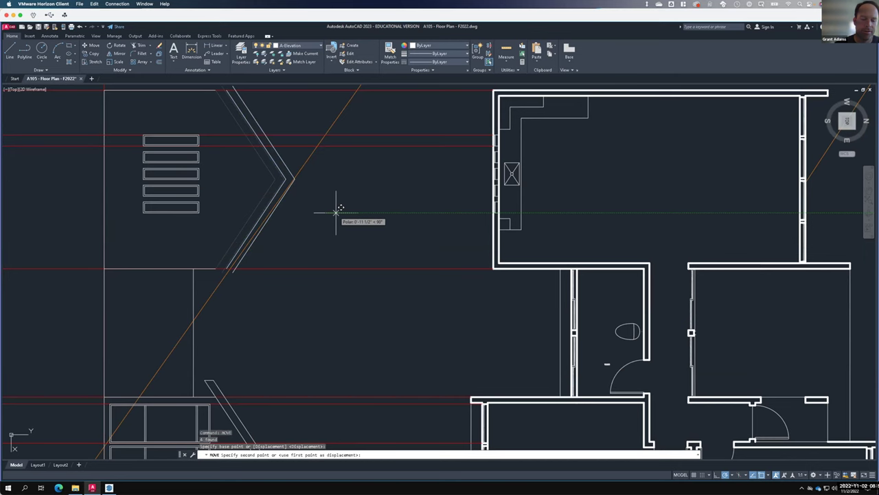
type("2'")
key("Return")
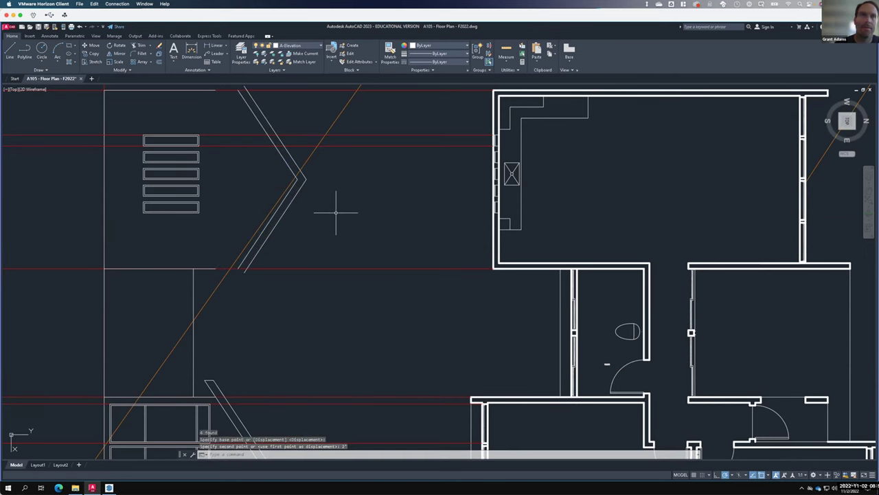
Draw a ray straight down from the moved upper gable's outer peak, past the 45-degree guide.
scroll(341, 204, "down", 4)
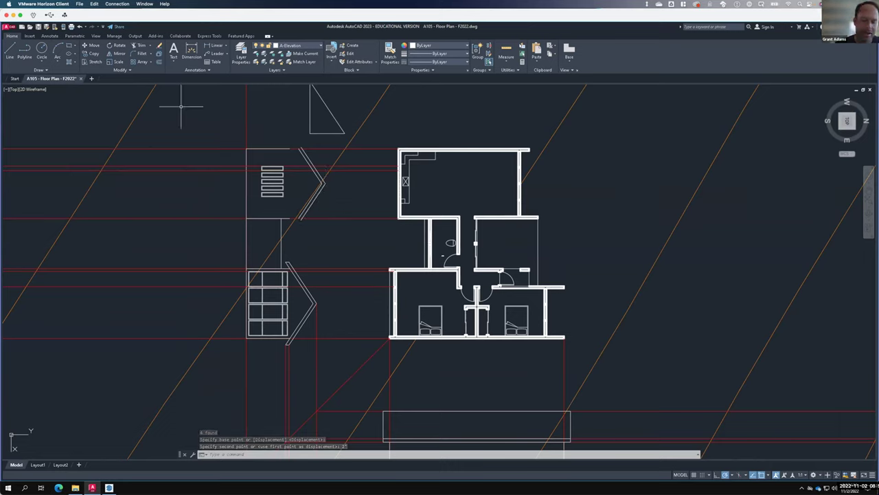
type("ray")
key("Return")
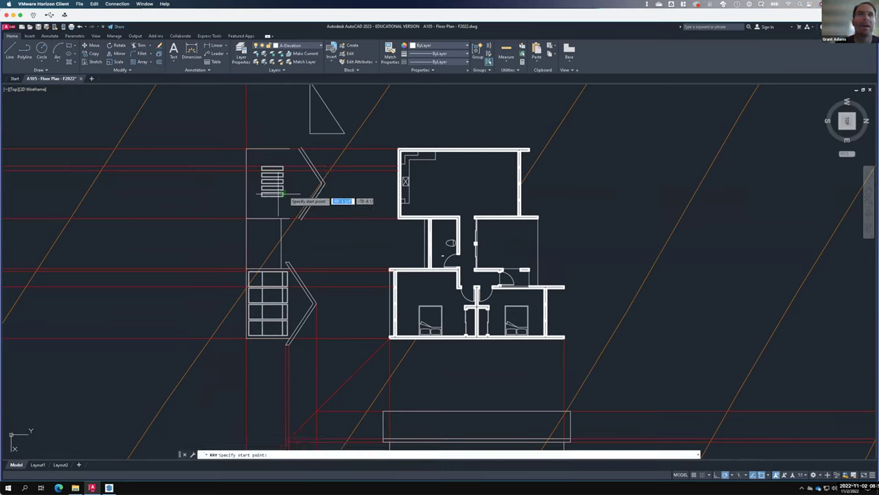
left_click(323, 183)
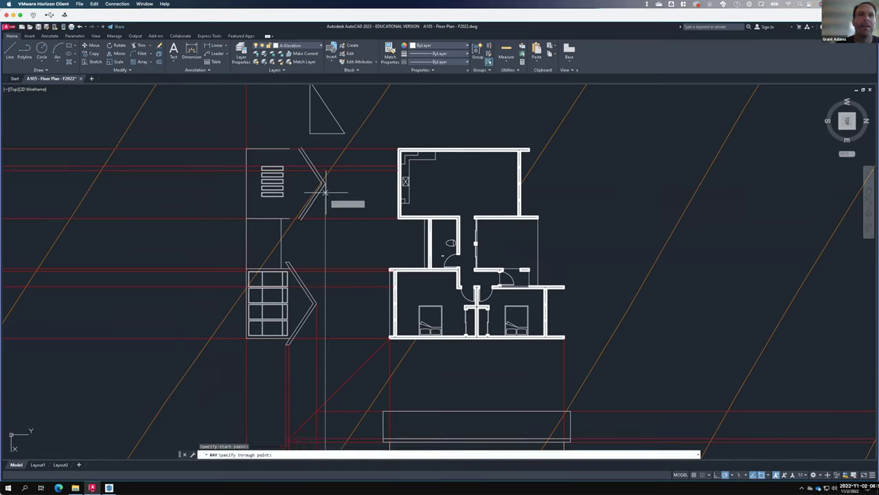
left_click(325, 198)
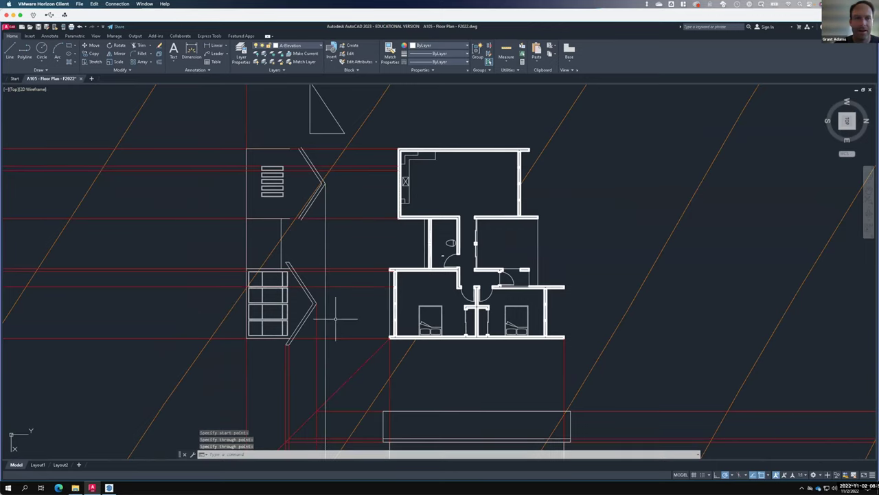
key("Return")
Draw a horizontal ray across the east elevation from where the upper ridge ray meets the 45-degree guide.
right_click(325, 271)
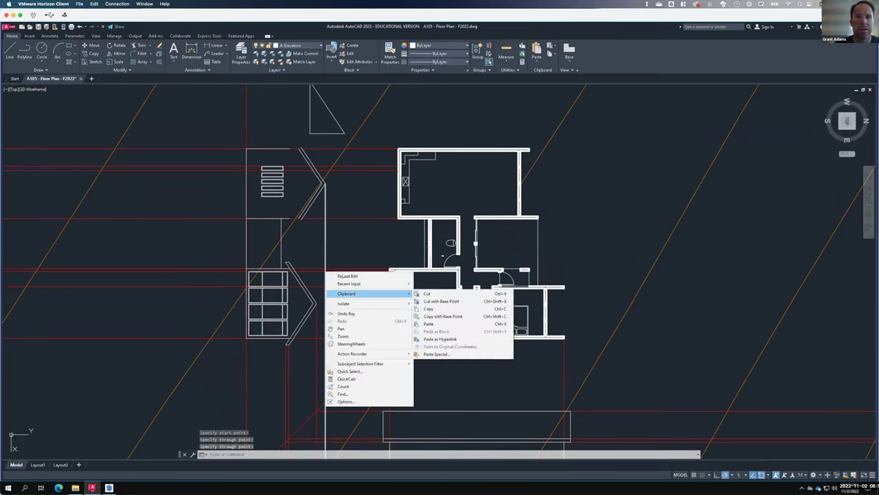
left_click(347, 275)
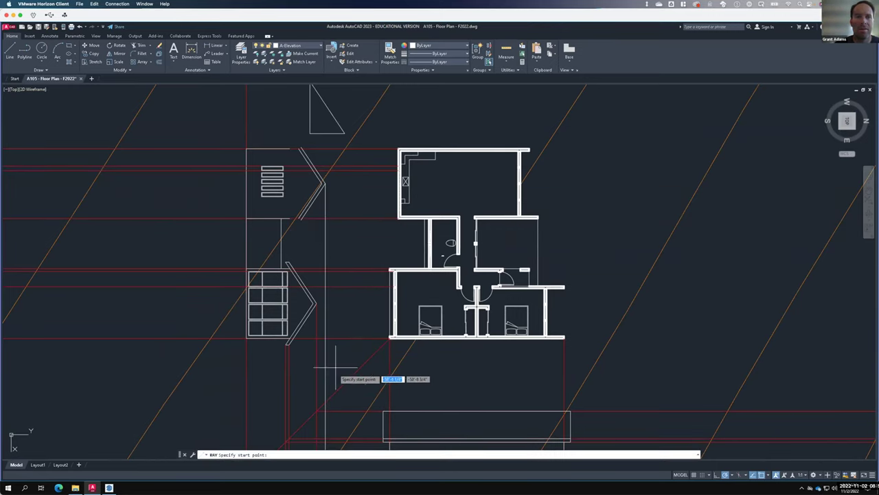
left_click(325, 403)
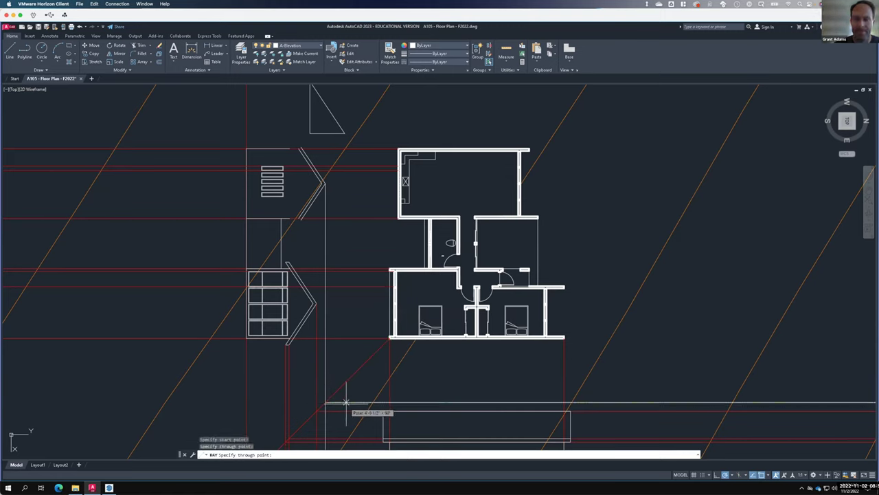
key("Return")
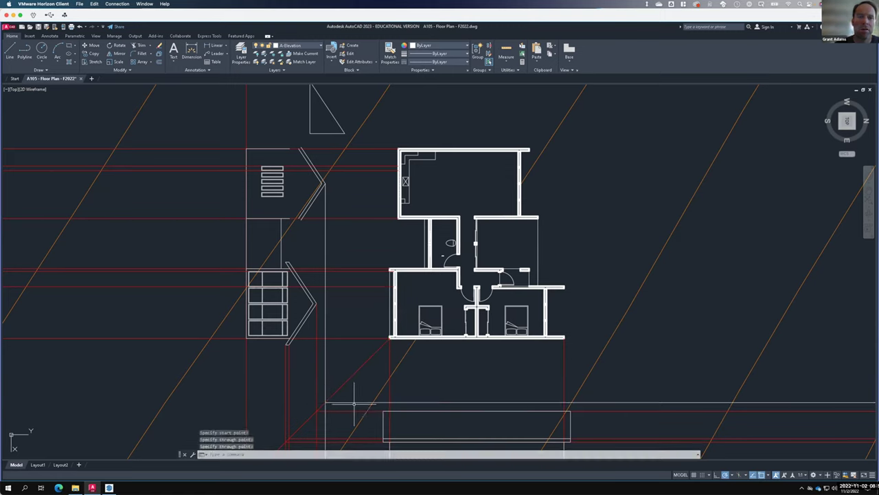
Put the two new upper-ridge rays on the A-Guides layer.
left_click(412, 409)
left_click(313, 397)
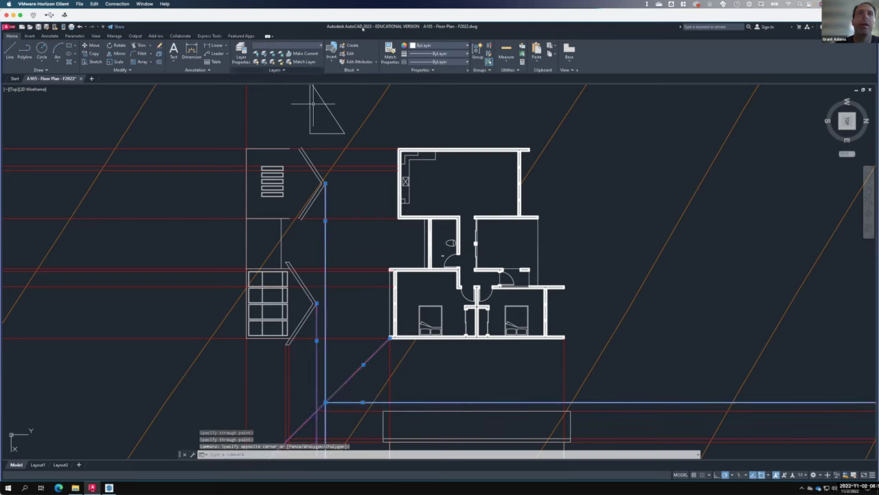
left_click(289, 46)
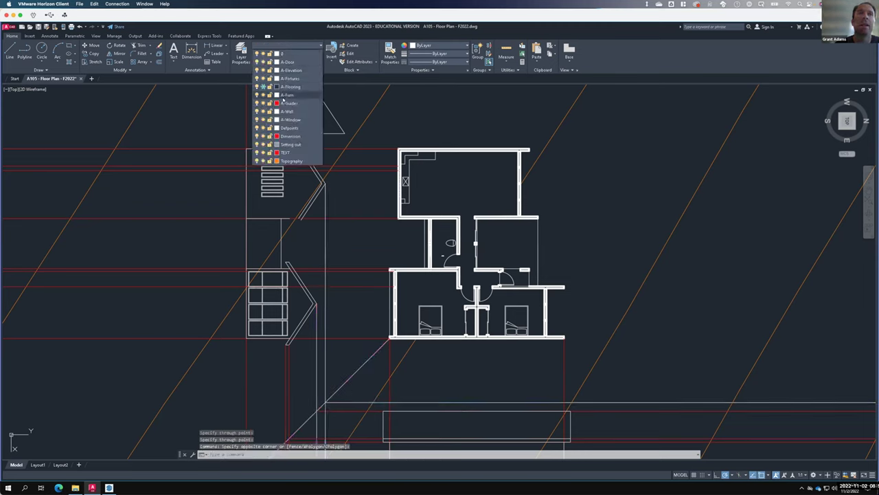
left_click(288, 102)
key("Escape")
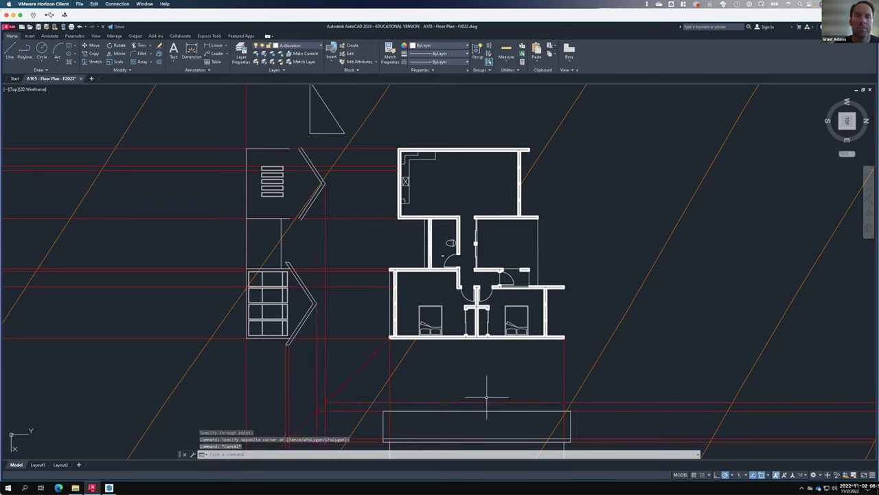
Make A-Guides the current layer and draw a ray down from the kitchen wing's southeast outer corner through the east elevation.
scroll(305, 275, "down", 2)
scroll(408, 386, "up", 2)
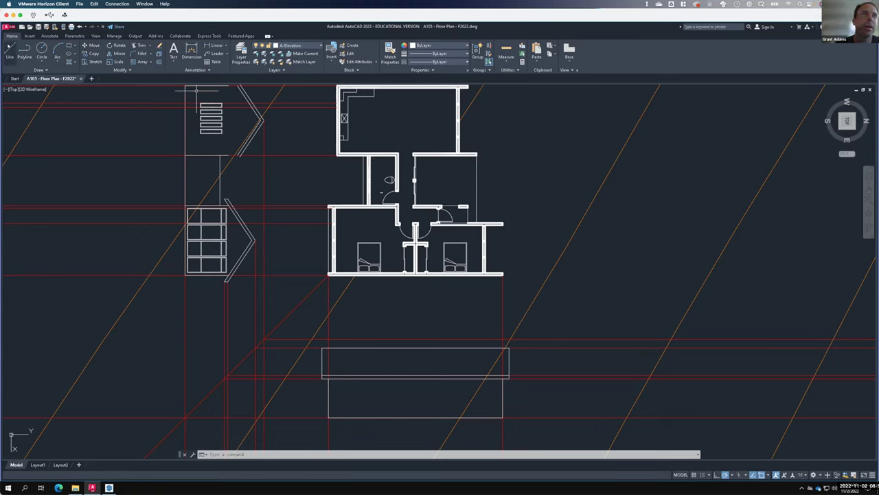
left_click(295, 46)
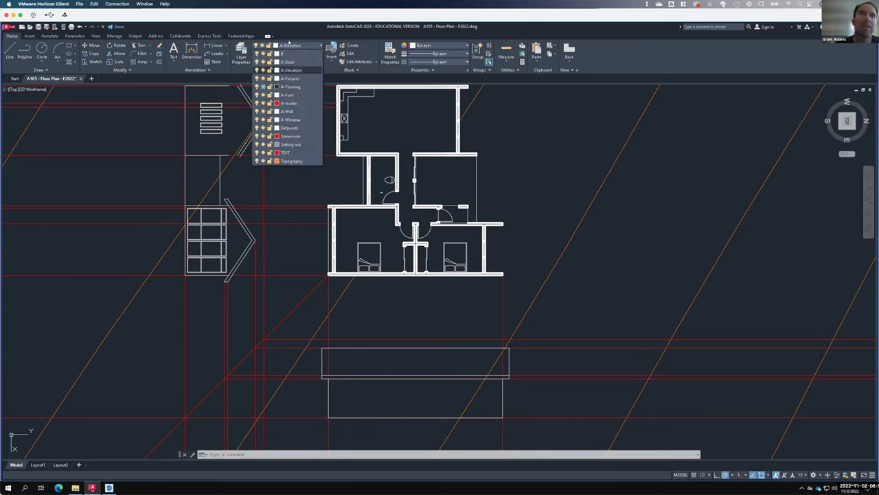
left_click(288, 103)
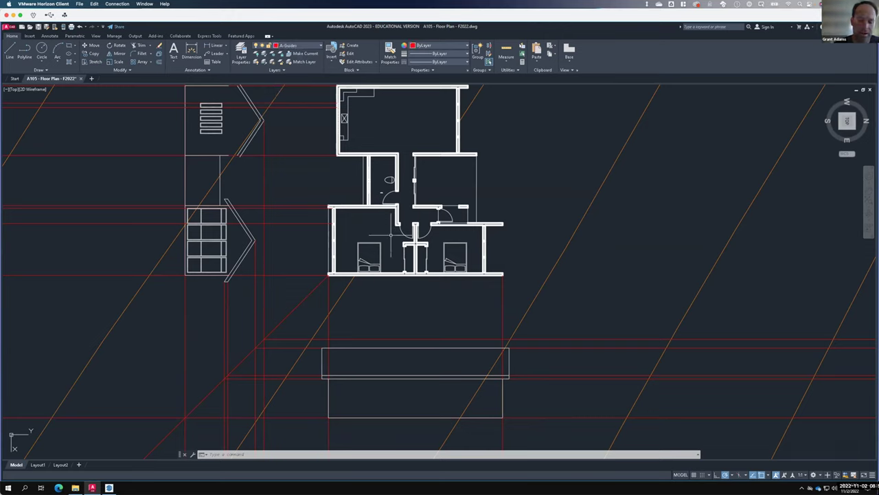
key("Return")
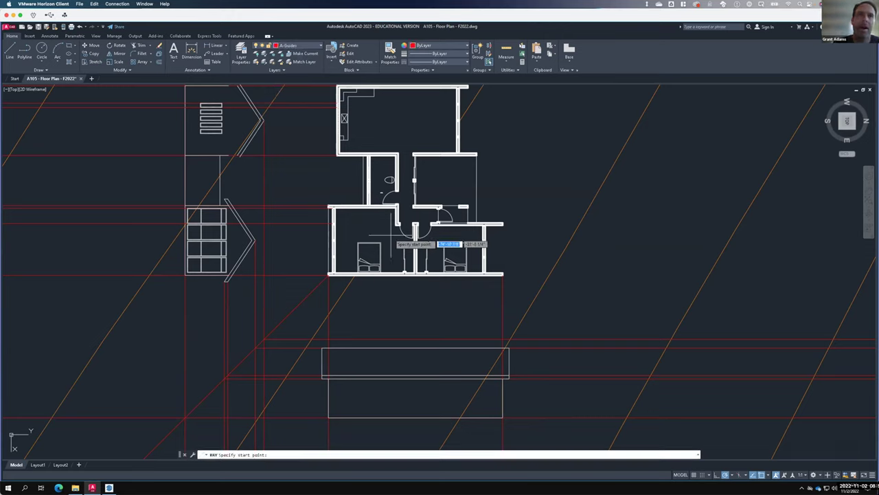
left_click(337, 155)
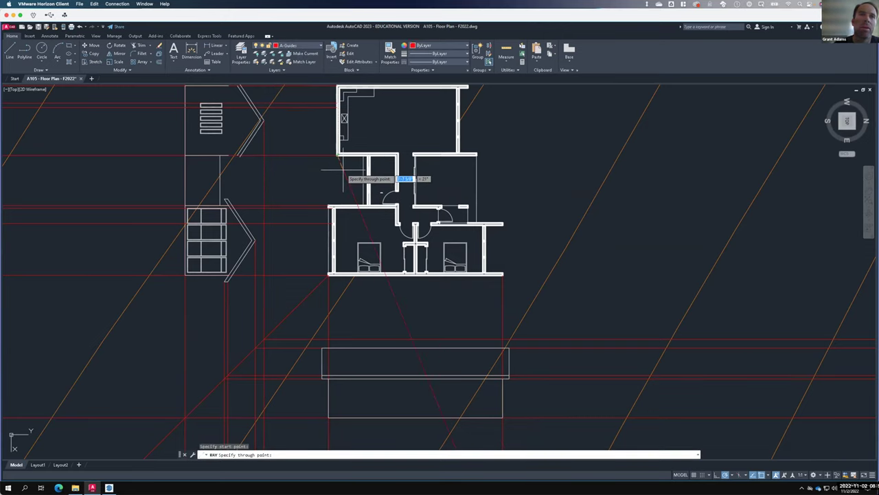
left_click(337, 169)
key("Return")
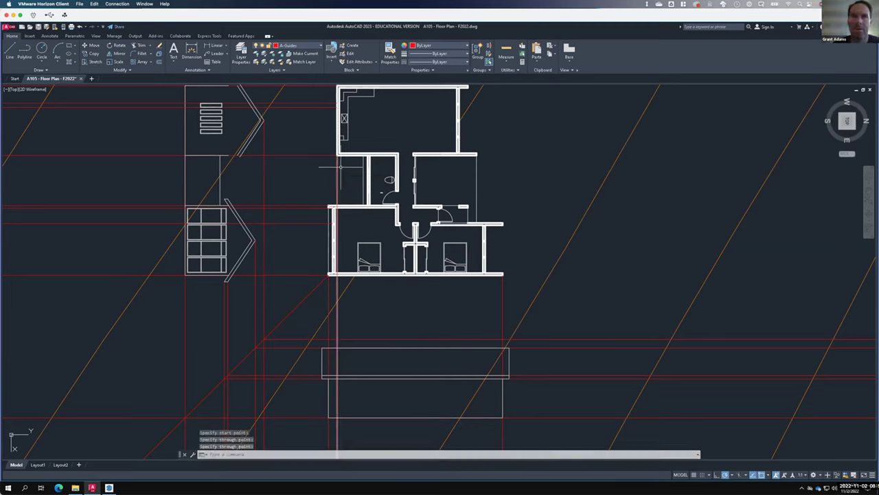
Draw a ray down through the east elevation from the north end of the kitchen wing's east wall.
right_click(481, 155)
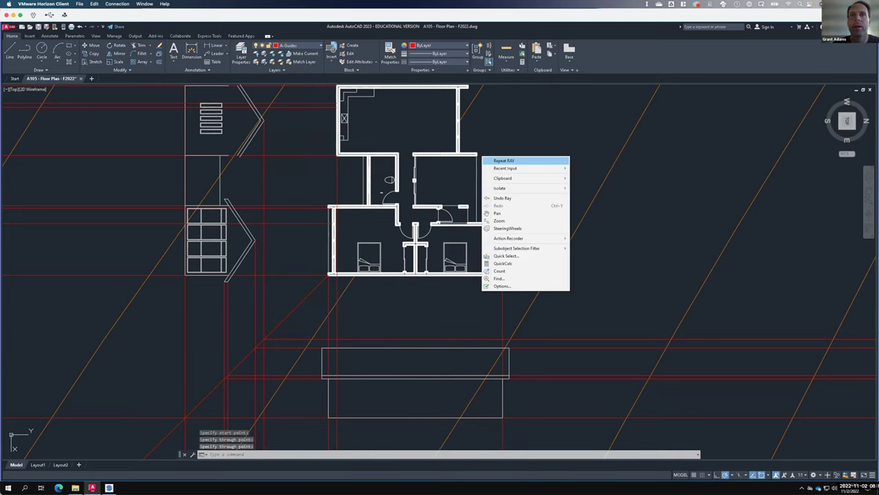
left_click(489, 158)
left_click(477, 156)
left_click(478, 162)
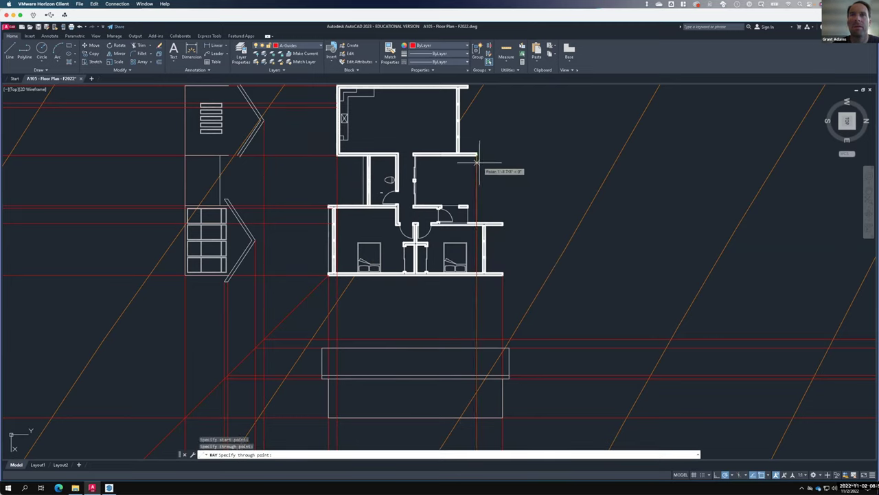
key("Return")
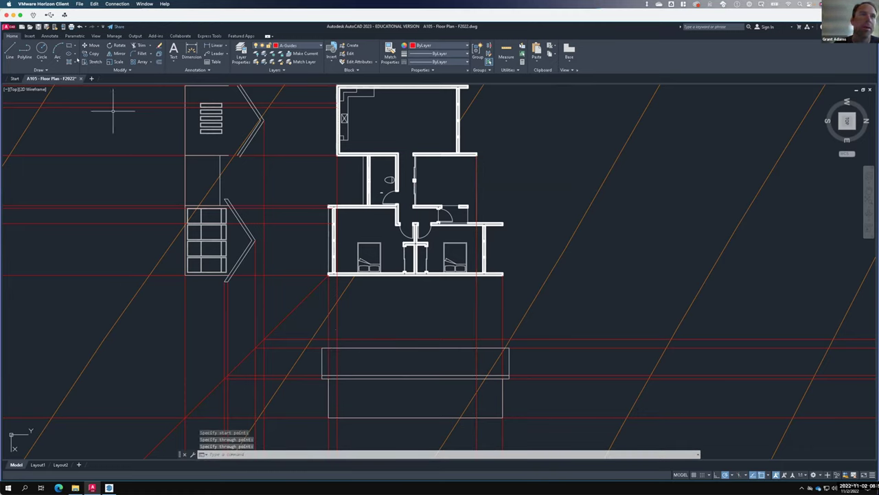
Draw the rear wing's raised roof outline above the front roof, following the two vertical guides and the upper ridge guide.
type("l")
key("Return")
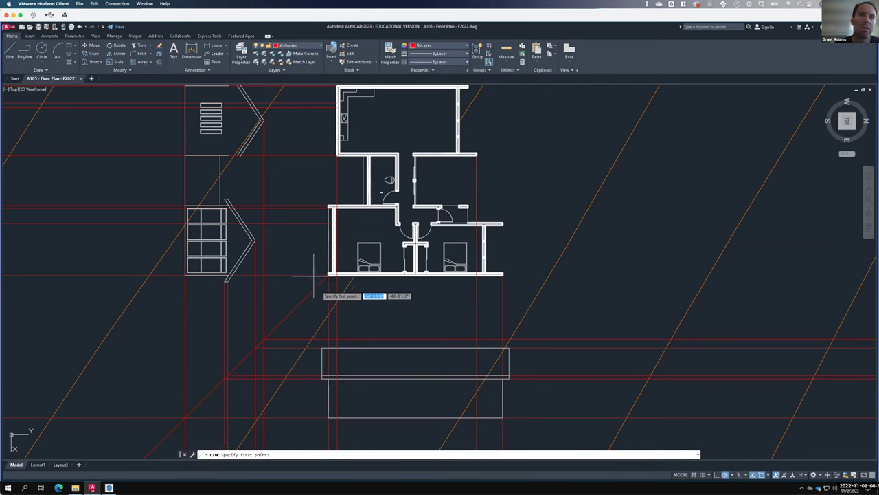
scroll(337, 348, "up", 3)
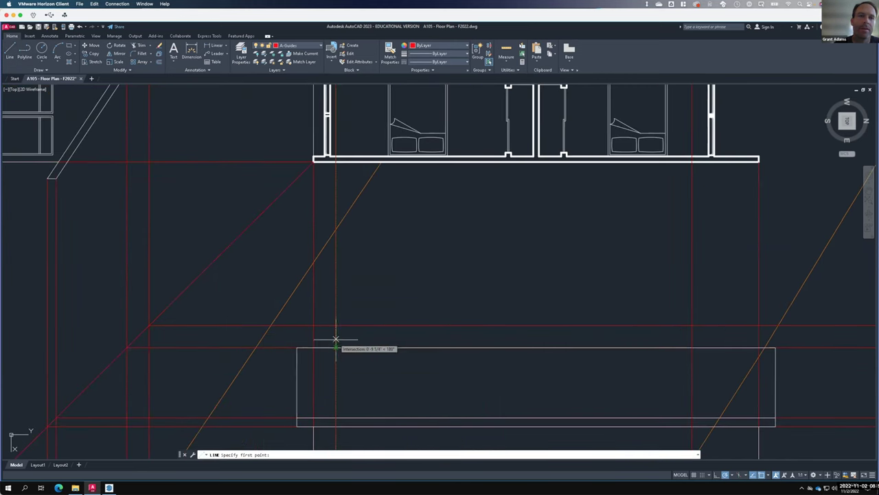
left_click(335, 348)
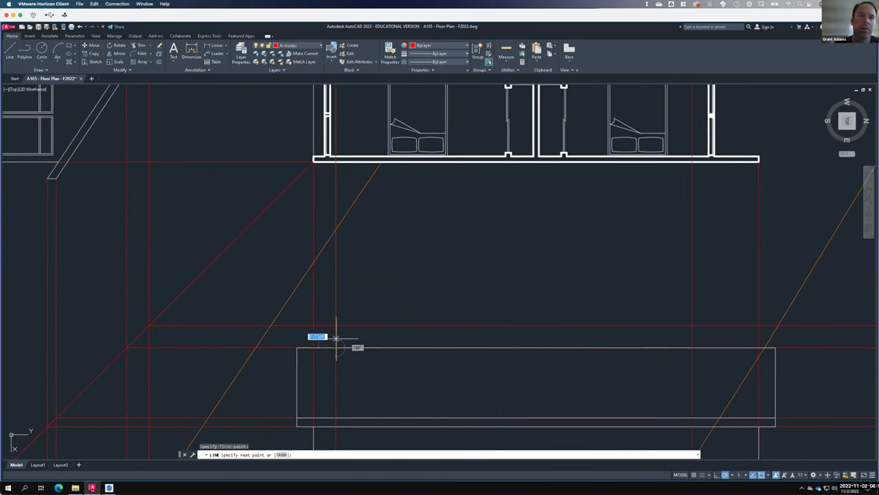
left_click(336, 308)
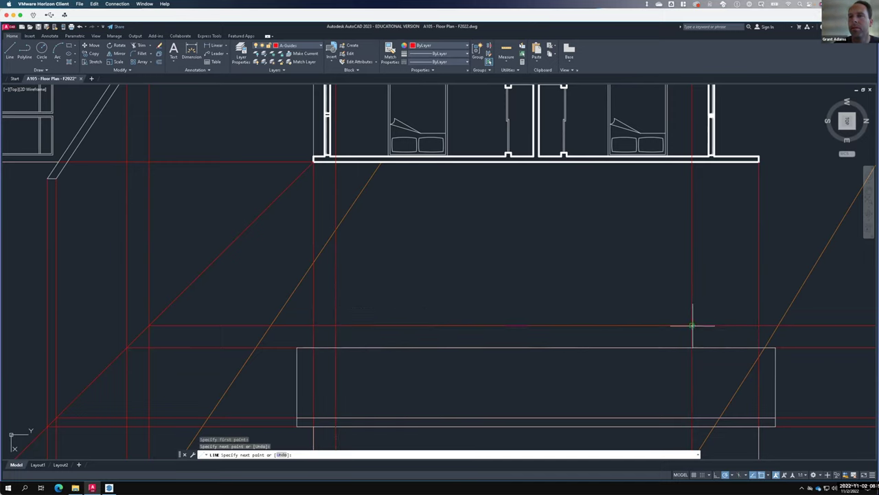
left_click(692, 324)
left_click(692, 347)
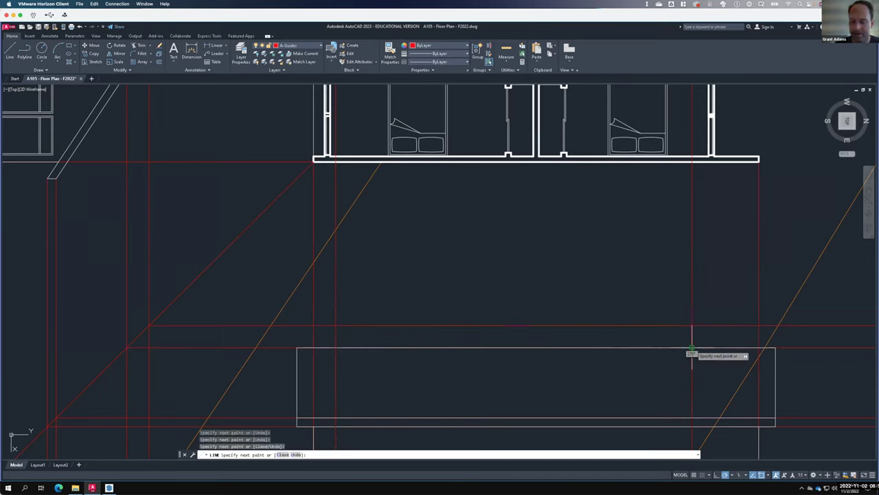
key("Return")
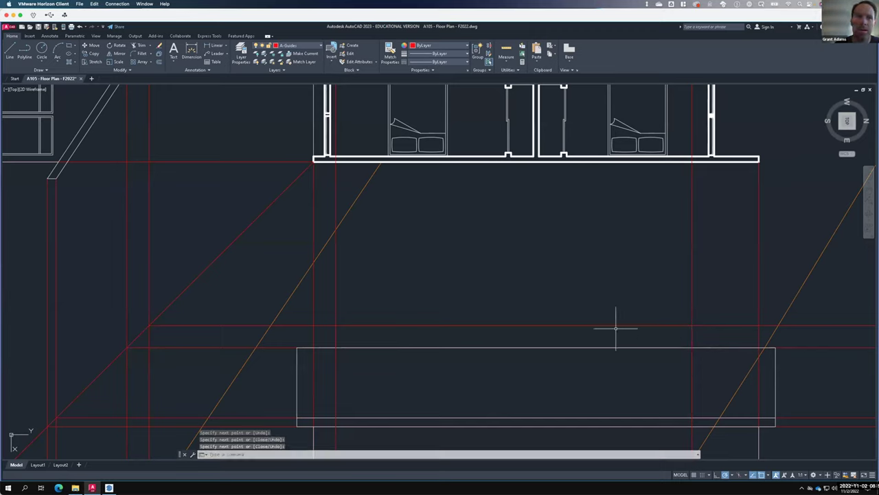
Put the three new rear roof lines on the A-Elevation layer.
left_click(329, 318)
left_click(719, 349)
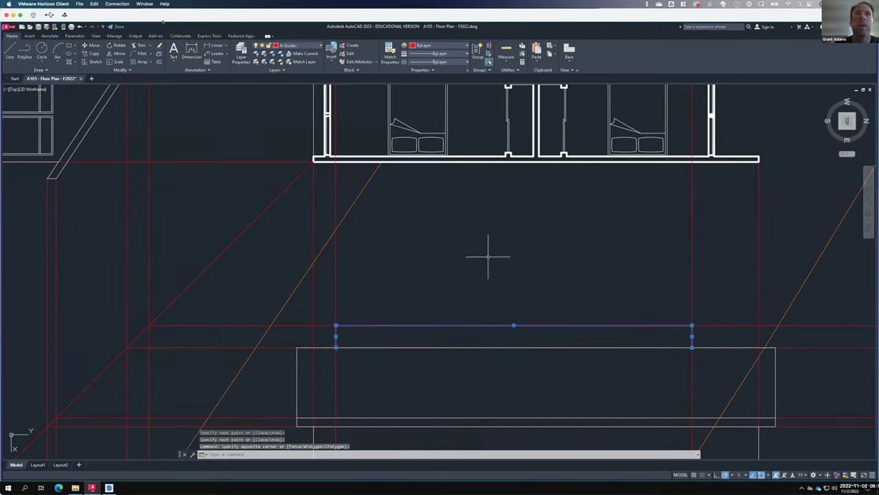
left_click(299, 45)
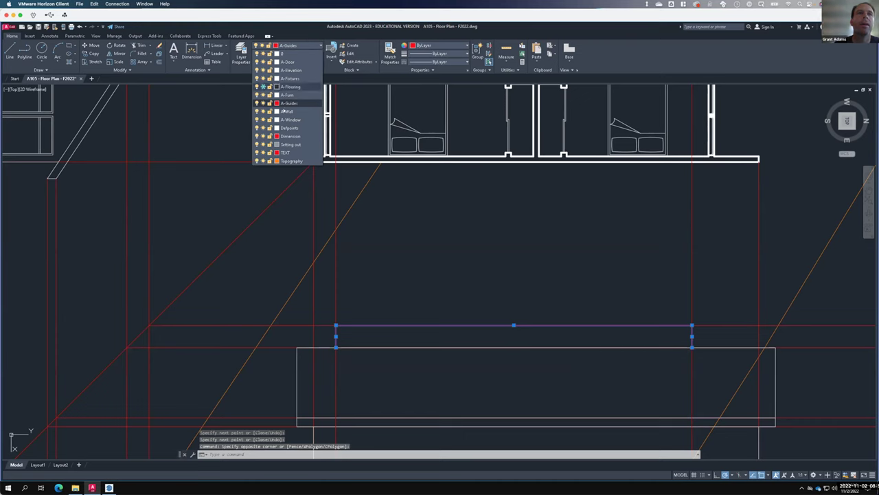
left_click(290, 70)
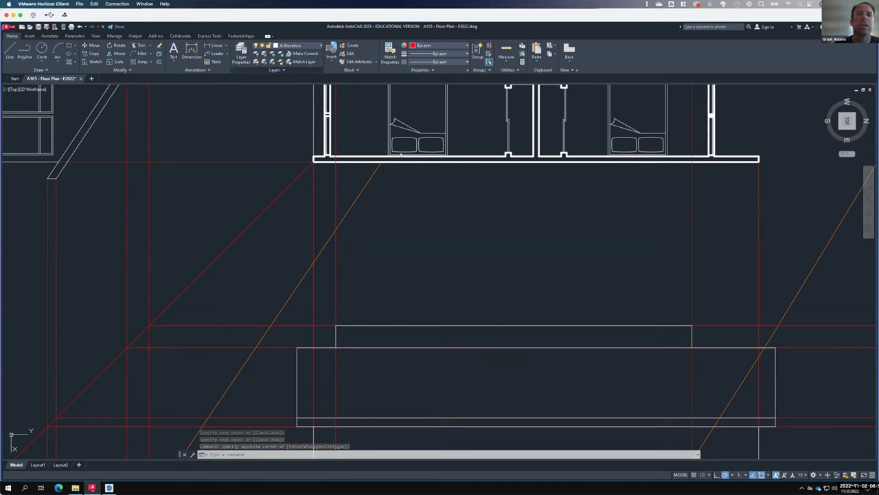
scroll(359, 231, "down", 4)
key("Escape")
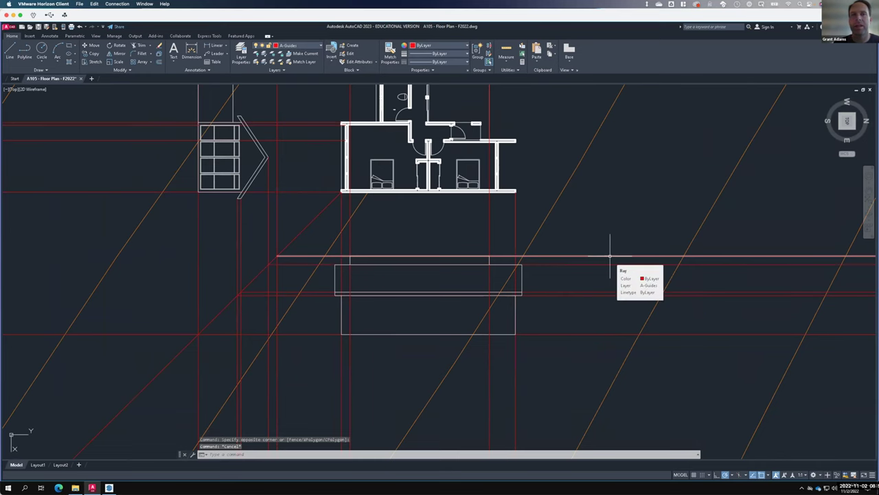
scroll(565, 252, "down", 2)
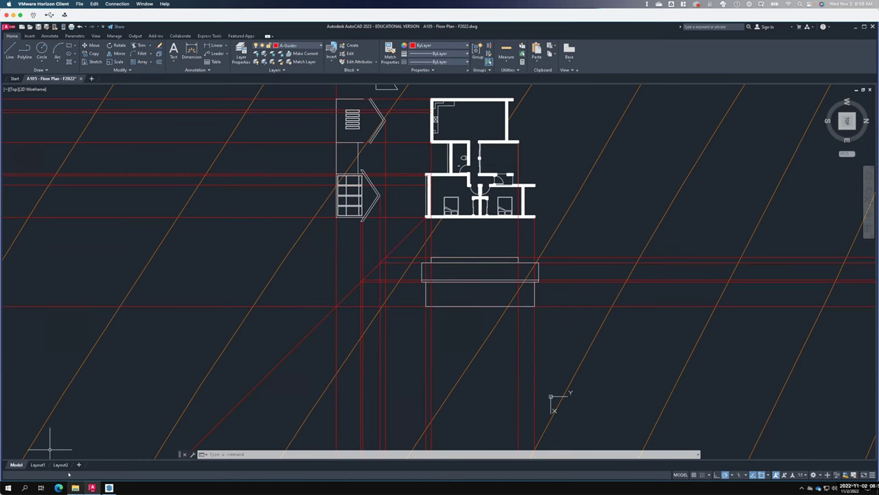
Switch to SketchUp and open the 3DModel-S2022 model from the Ex124 - Cabin folder.
left_click(108, 488)
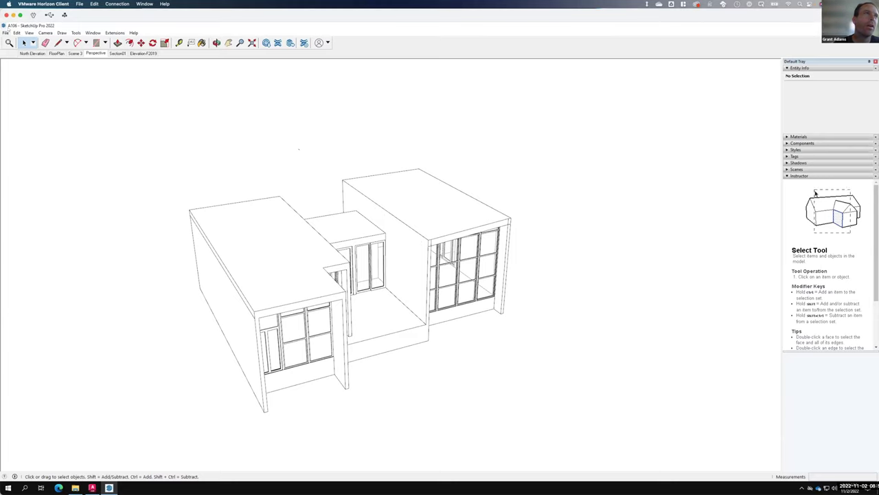
left_click(5, 32)
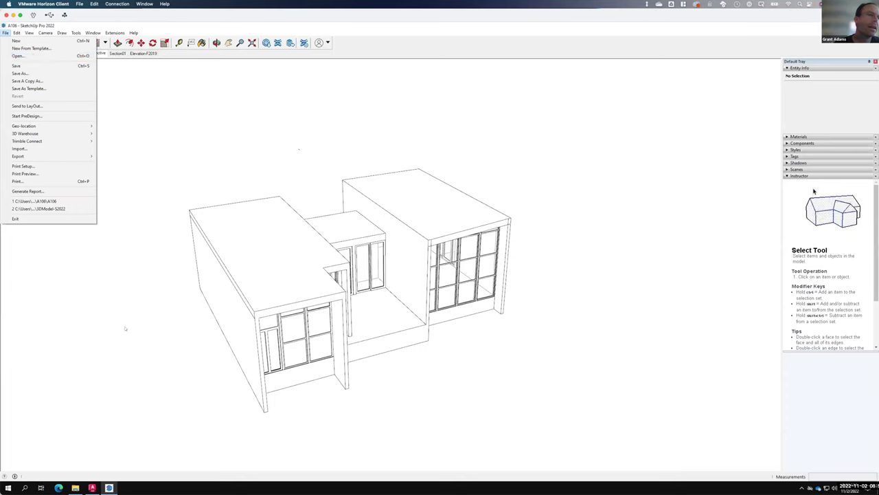
left_click(75, 488)
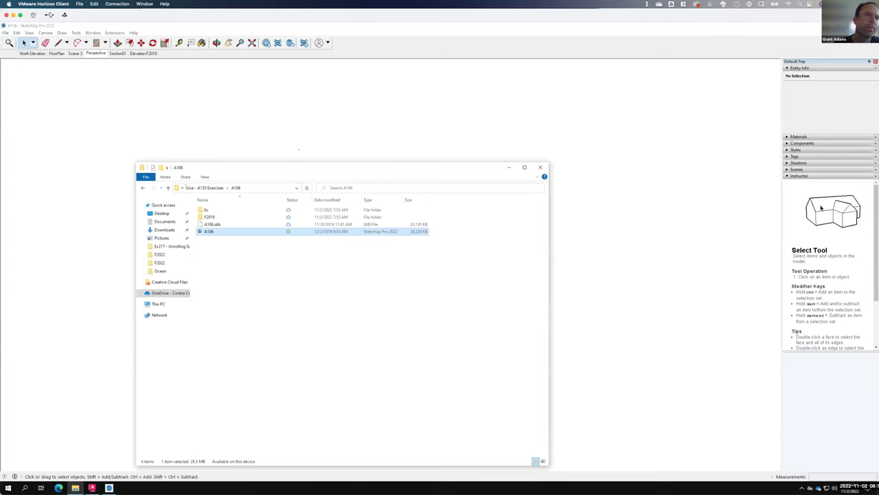
left_click(143, 187)
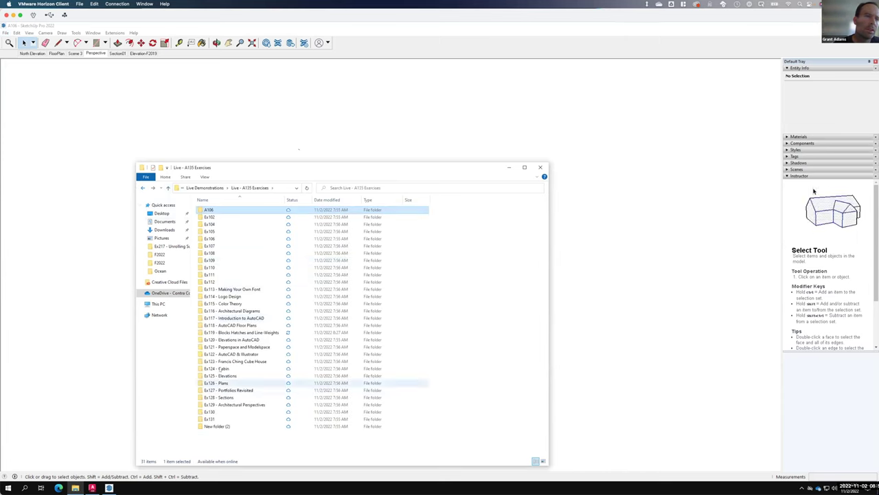
double_click(218, 368)
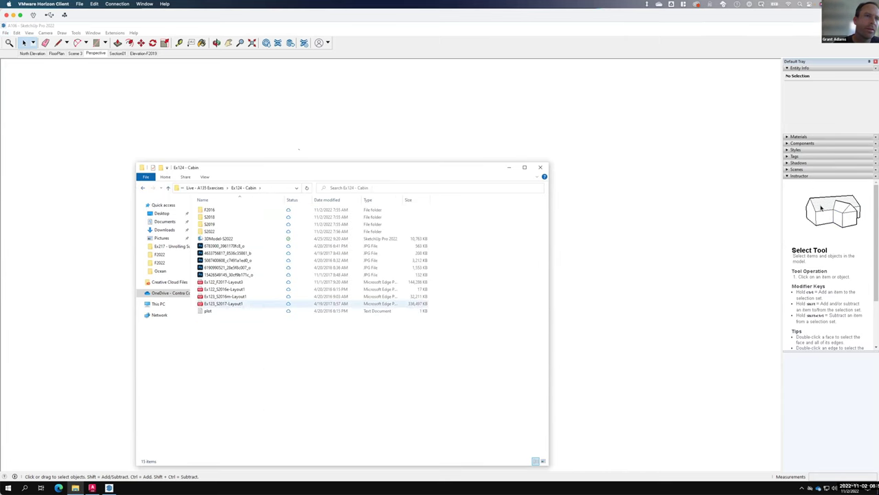
left_click(219, 238)
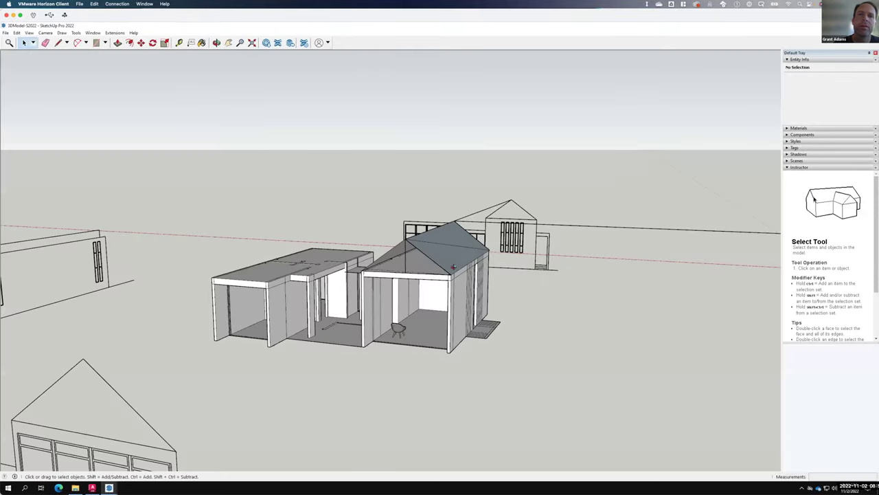
Examine from several sides how the flat elevations stand around the 3D cabin model.
middle_click_drag(453, 267, 237, 347)
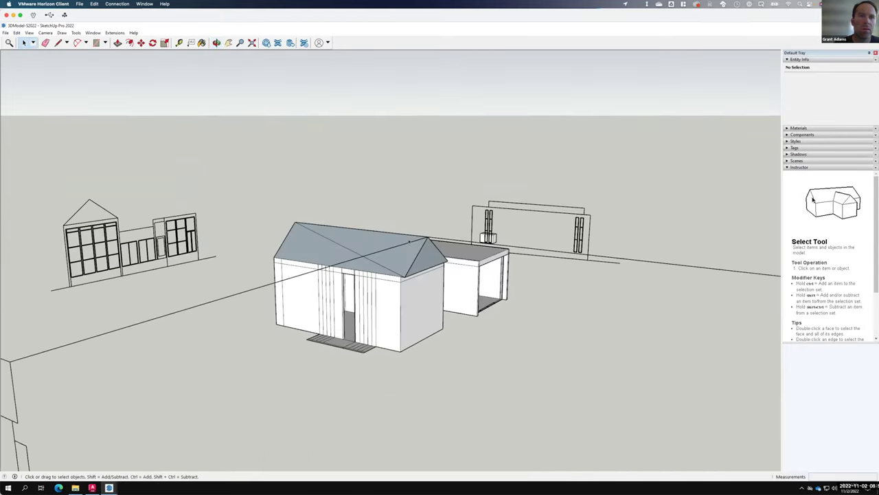
middle_click_drag(728, 247, 496, 254)
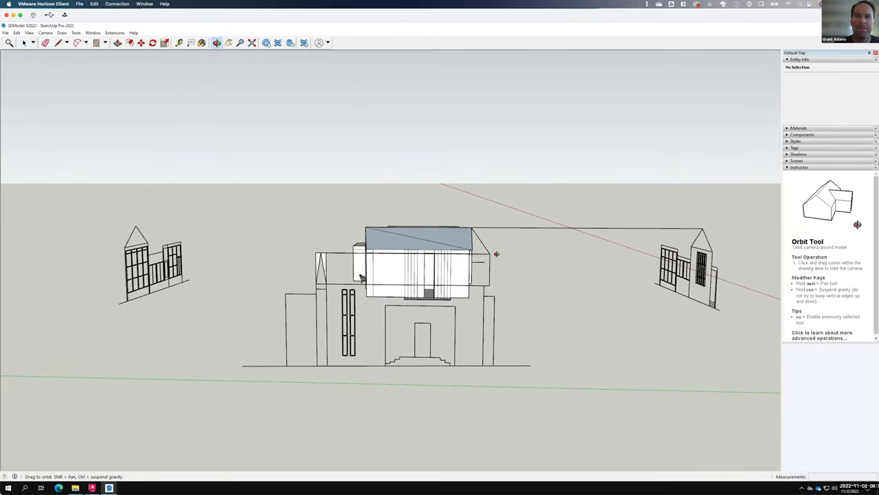
middle_click_drag(496, 254, 222, 285)
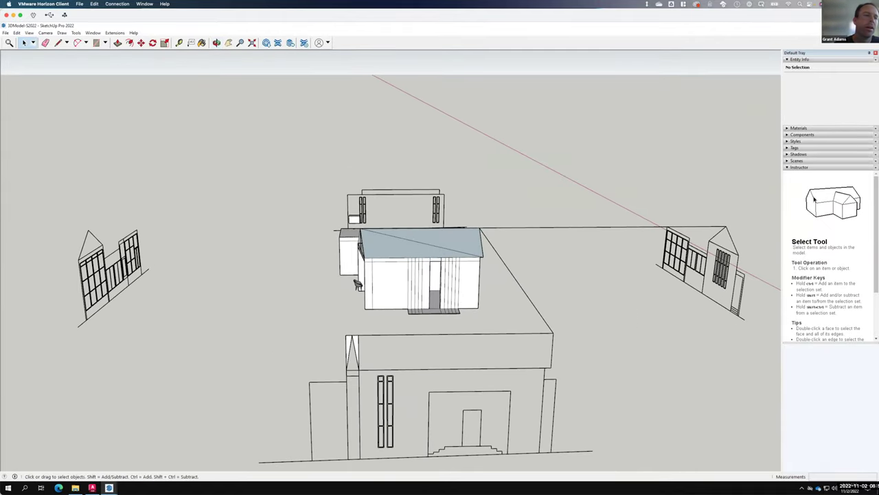
Switch back to AutoCAD and rotate the top view of the drawing so that south faces up.
left_click(92, 487)
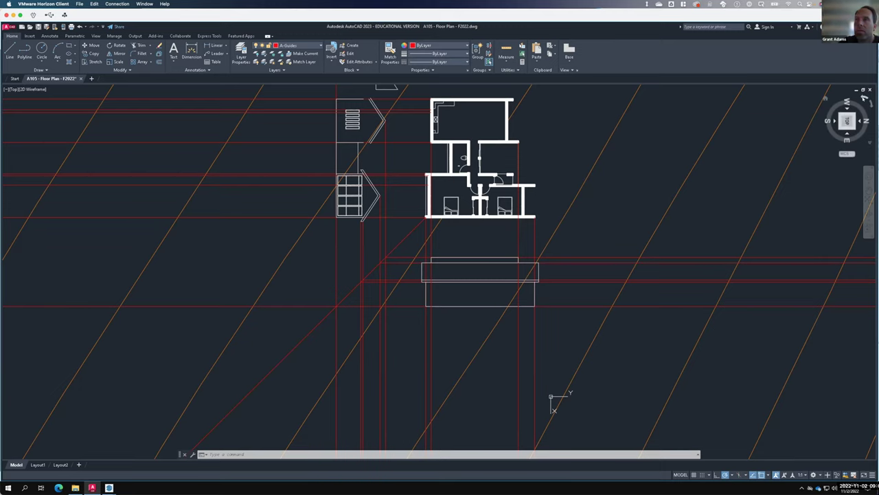
left_click(864, 96)
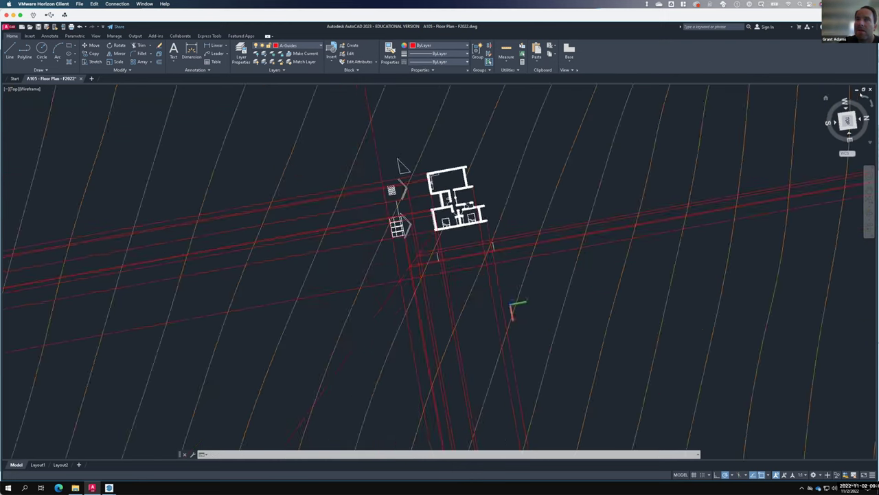
left_click(868, 100)
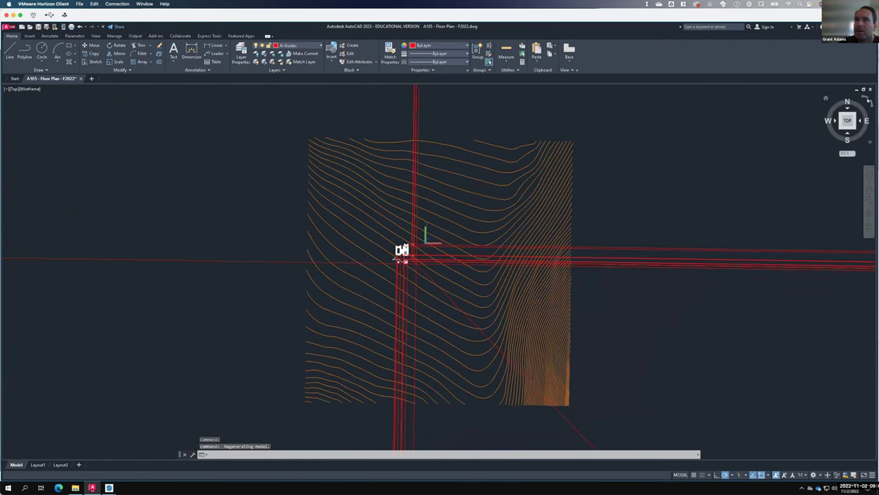
left_click(868, 101)
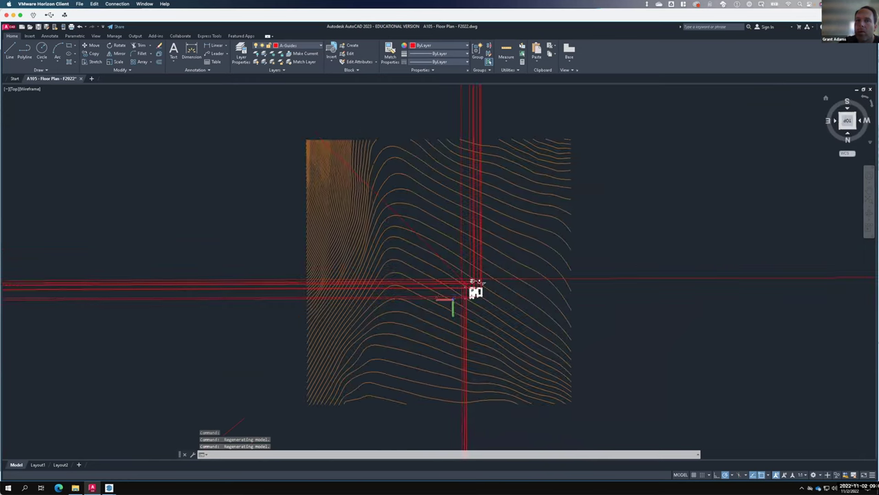
scroll(496, 306, "up", 8)
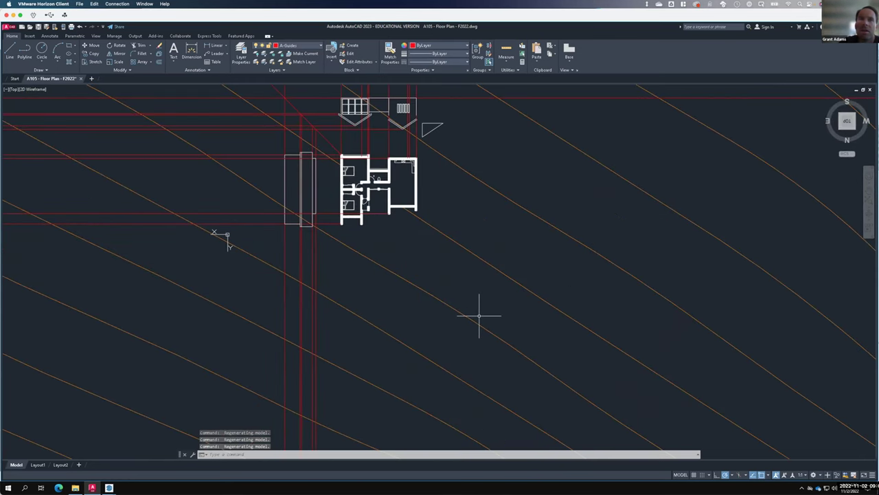
Mirror the 45-degree guide to the plan's northeast corner about the midpoint of the bedroom wing's east wall, keeping the original.
left_click(328, 141)
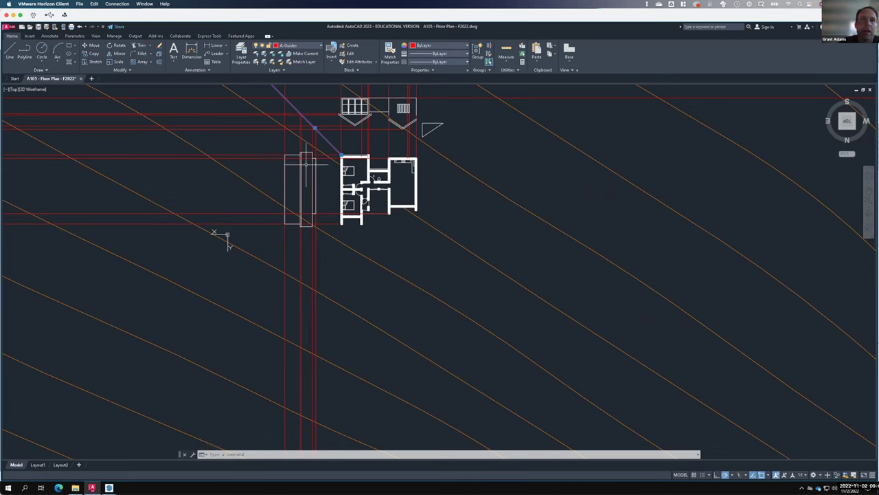
scroll(329, 152, "up", 4)
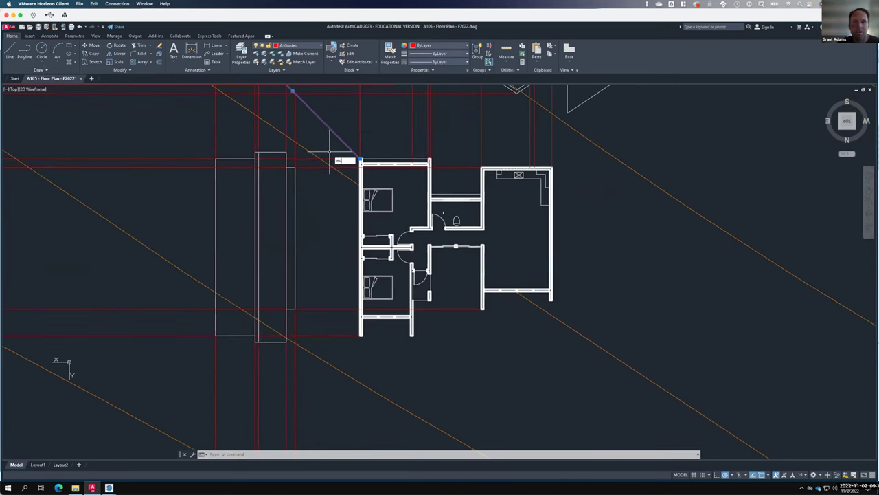
type("r")
key("Return")
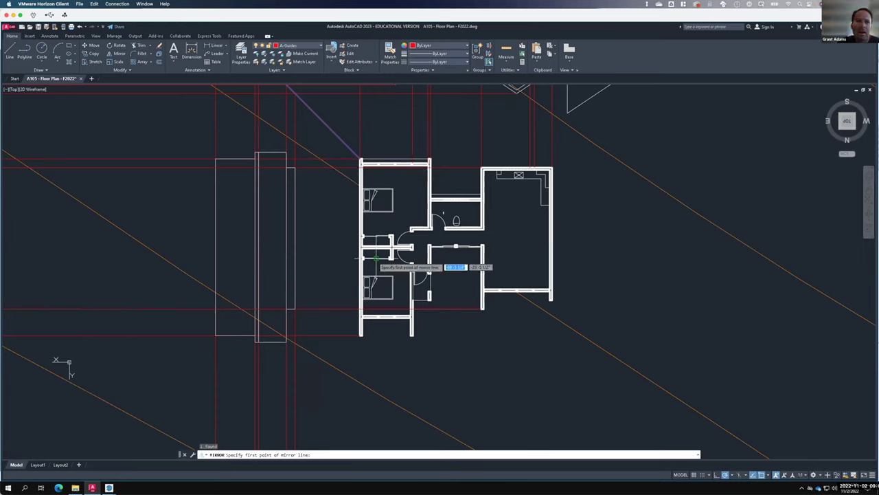
scroll(371, 259, "up", 5)
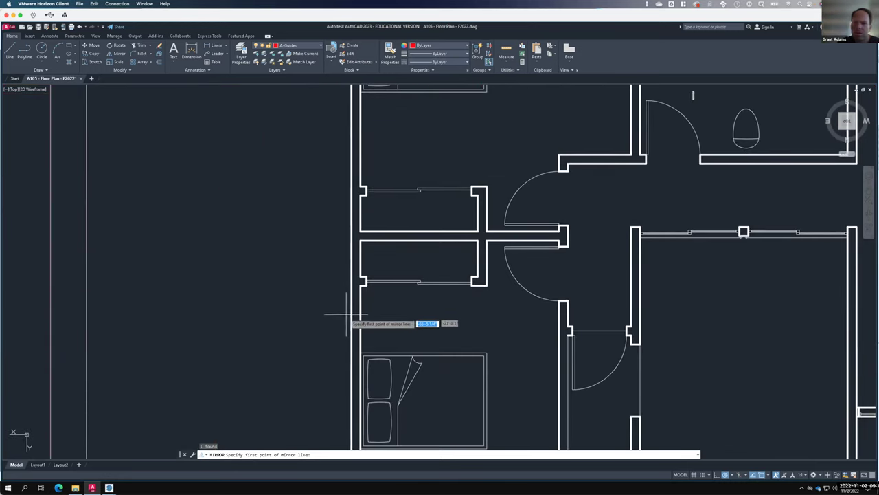
left_click(767, 474)
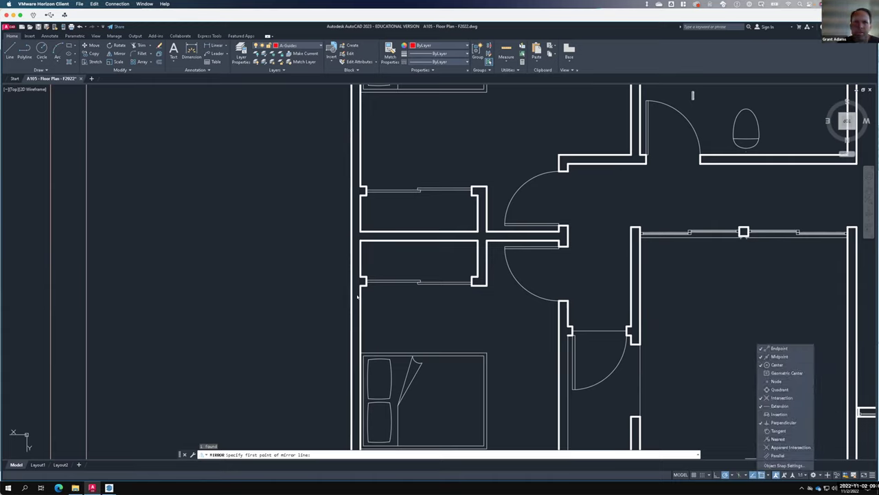
left_click(351, 236)
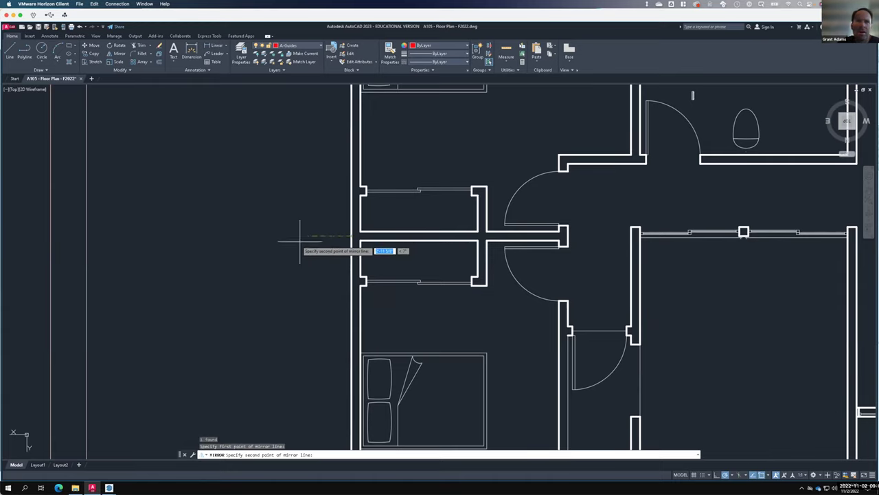
left_click(290, 235)
key("Return")
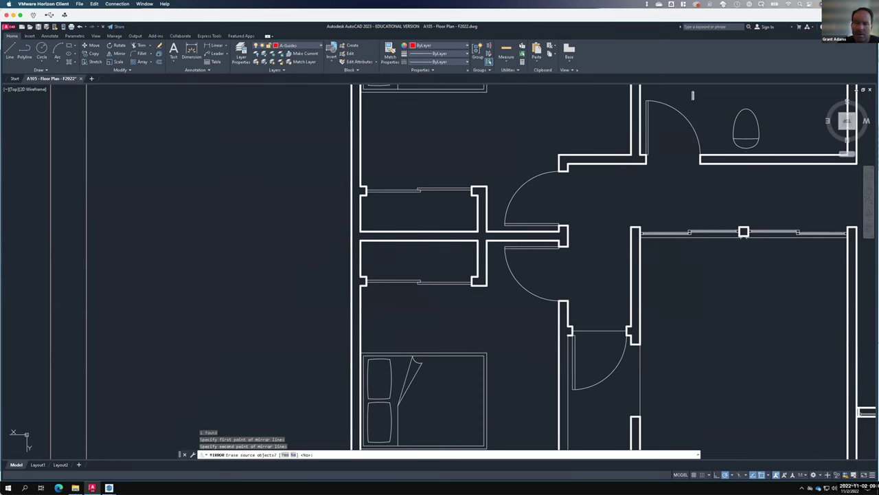
scroll(289, 233, "down", 6)
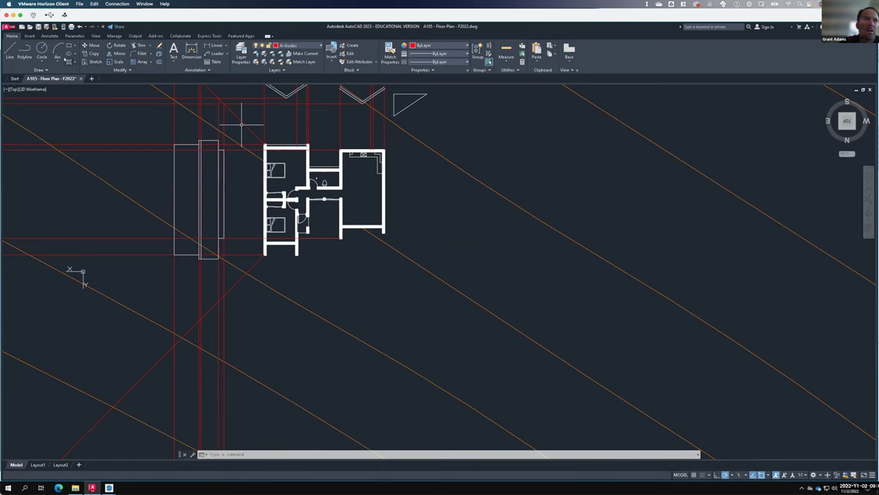
Draw a guide rectangle around the floor plan's full extents, from its southeast corner to its northwest extent.
type("rec")
key("Return")
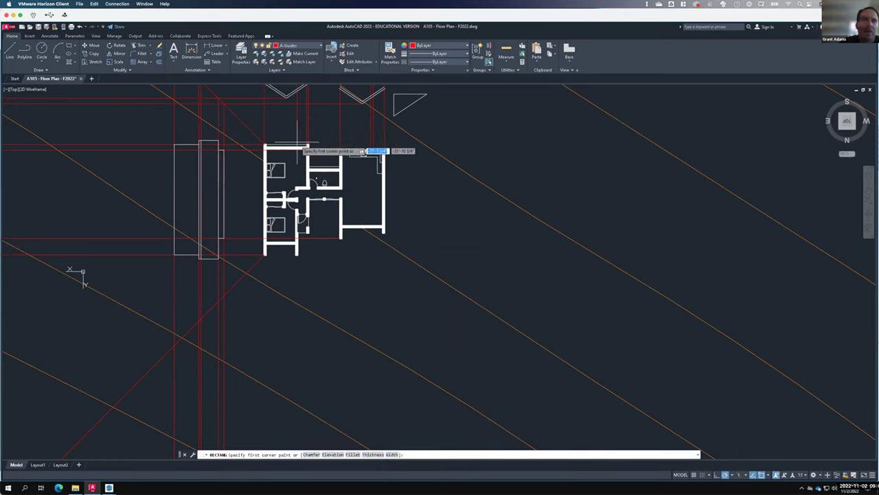
left_click(265, 147)
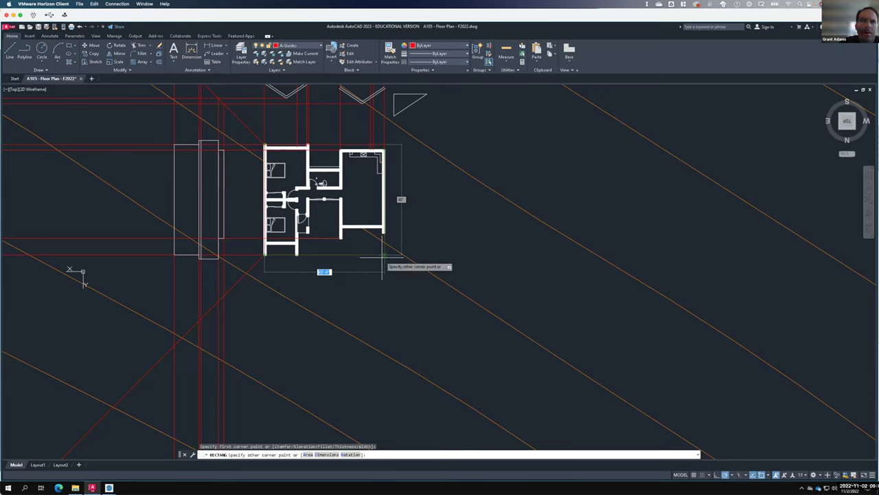
left_click(382, 257)
key("Return")
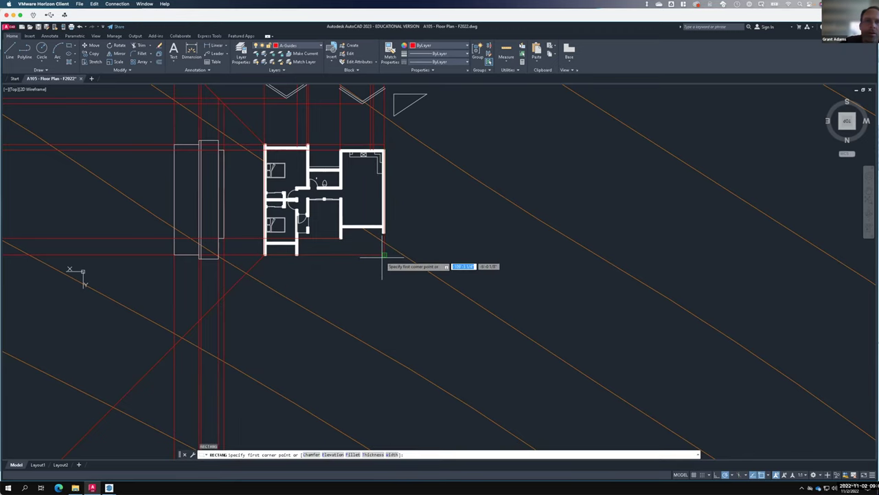
key("Return")
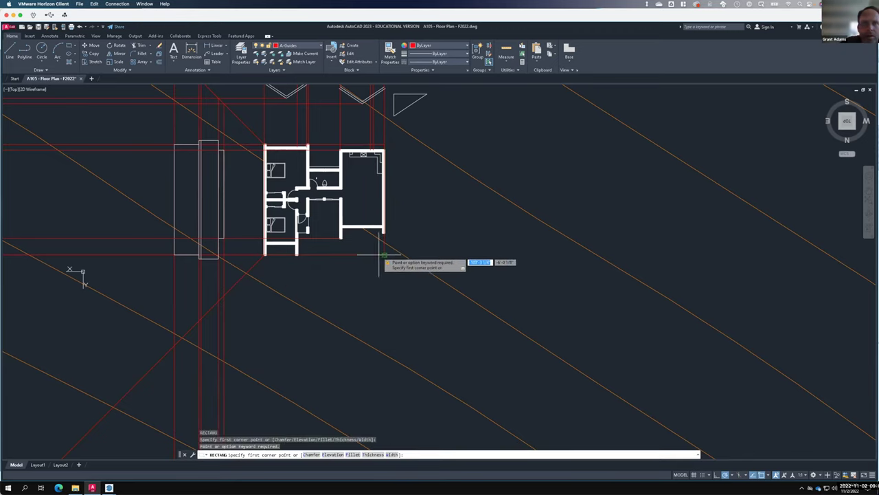
key("Escape")
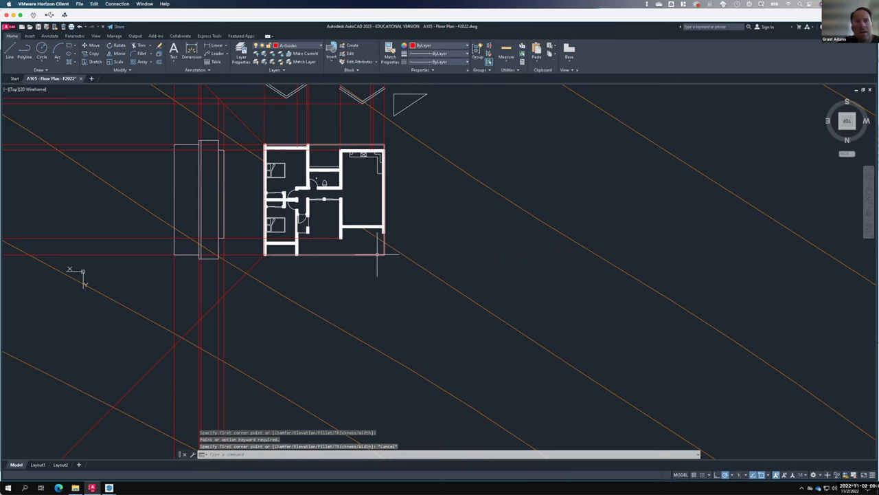
left_click(381, 255)
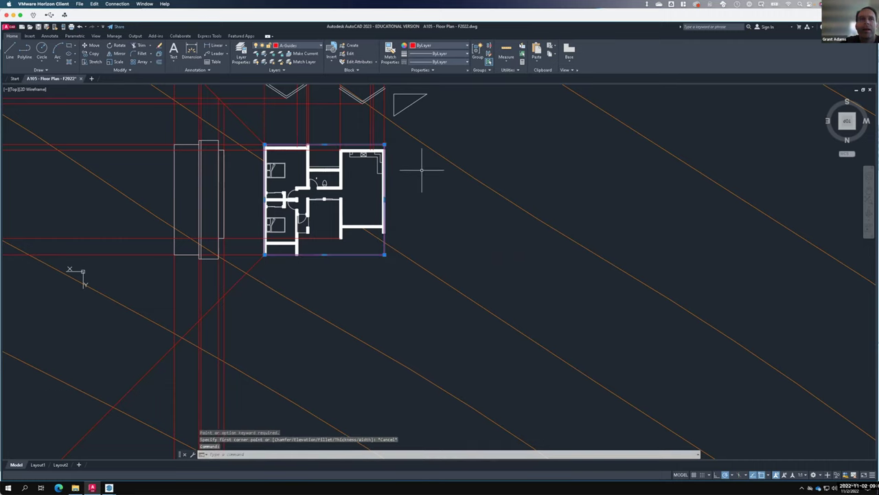
Mirror the southeast 45-degree guide to the southwest corner about the midpoint of the guide rectangle's south side, keeping the original.
scroll(388, 144, "up", 2)
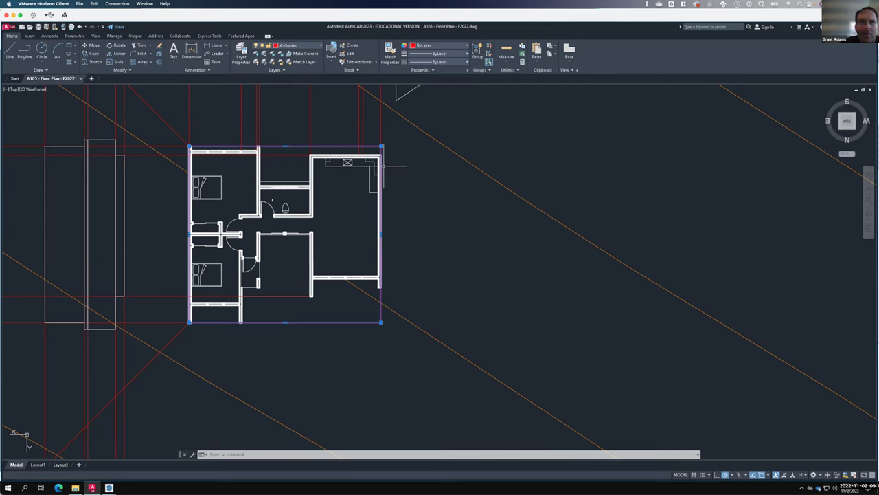
scroll(436, 206, "down", 2)
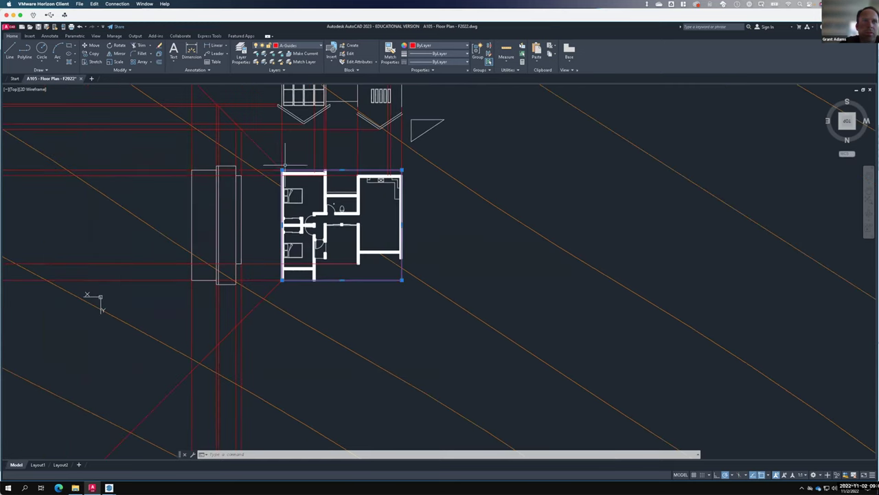
left_click(261, 147)
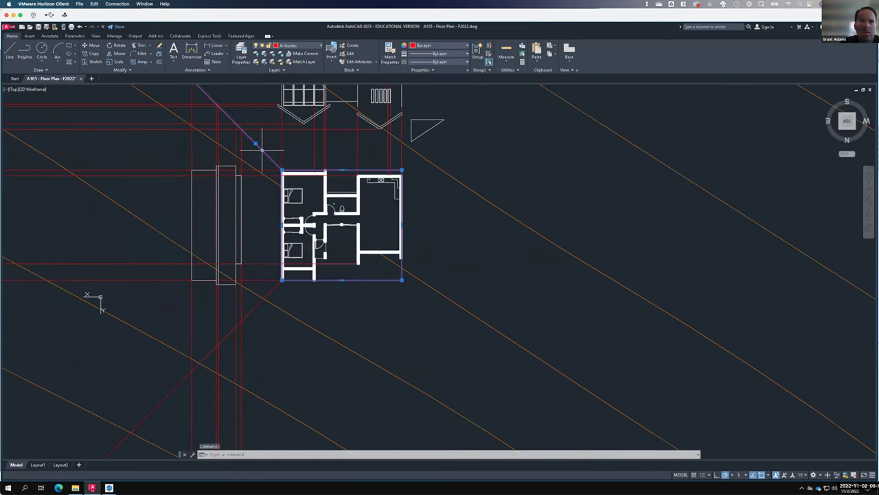
key("Escape")
left_click(261, 149)
type("mirro")
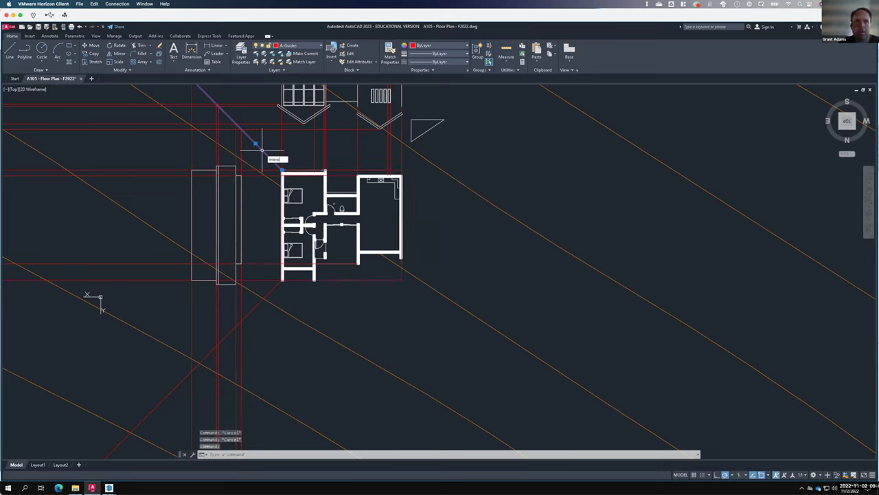
type("r")
key("Return")
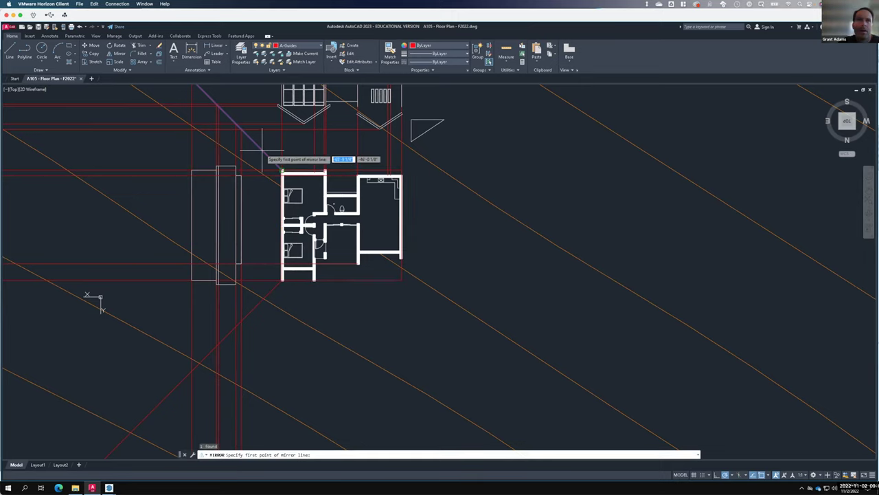
left_click(342, 171)
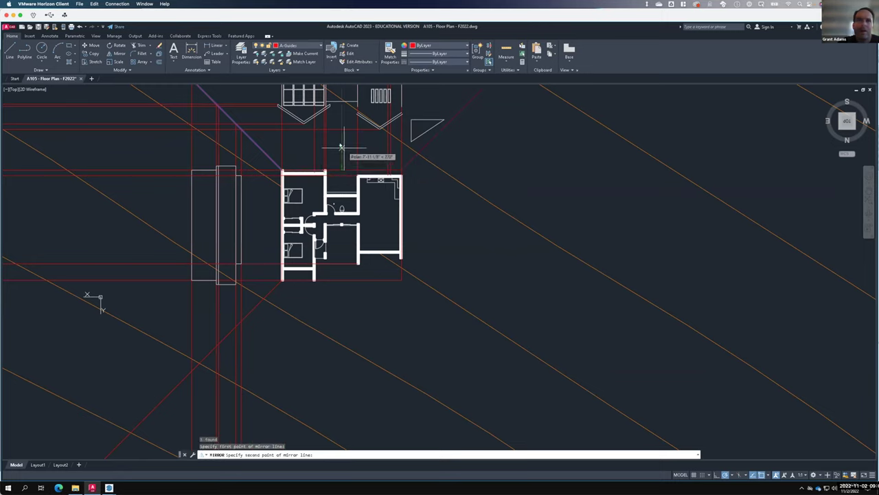
left_click(341, 146)
key("Return")
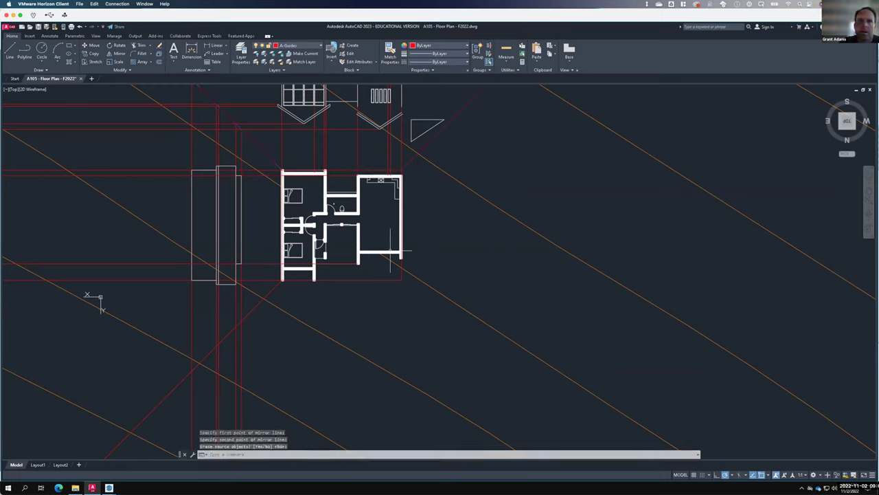
Mirror the northeast 45-degree guide to the northwest corner about the midpoint of the guide rectangle's north side, keeping the original.
left_click(274, 287)
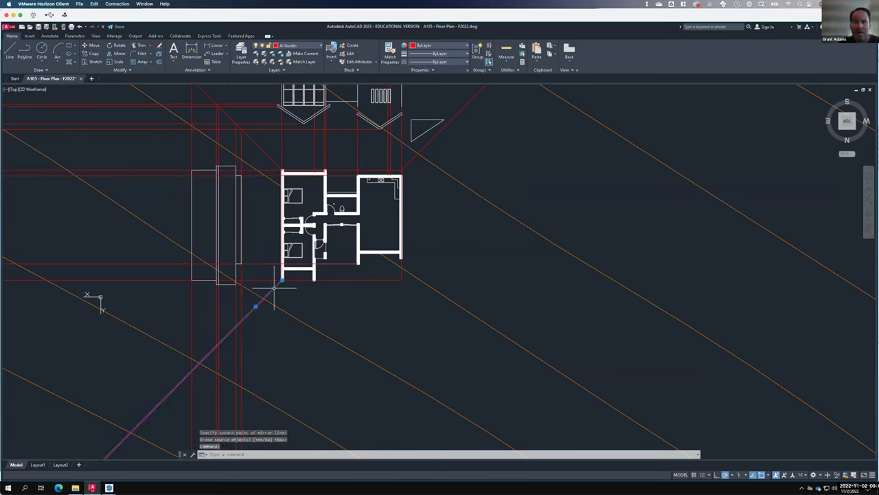
type("mirror")
key("Return")
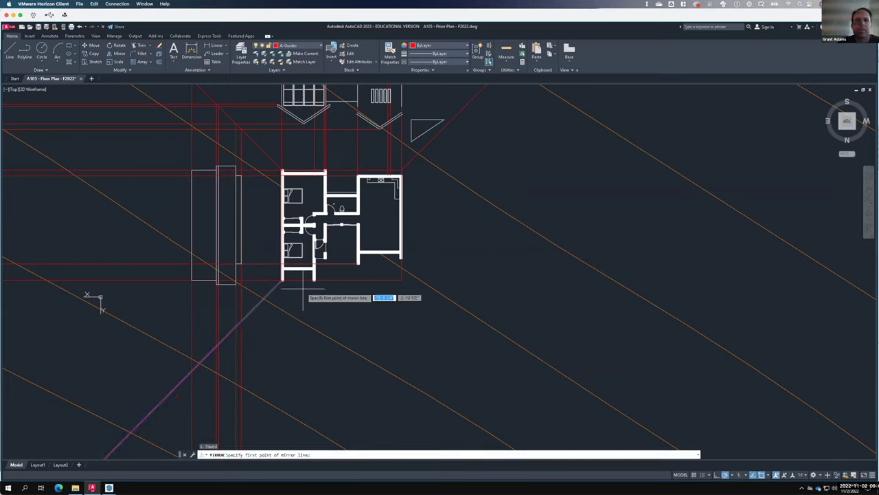
left_click(342, 275)
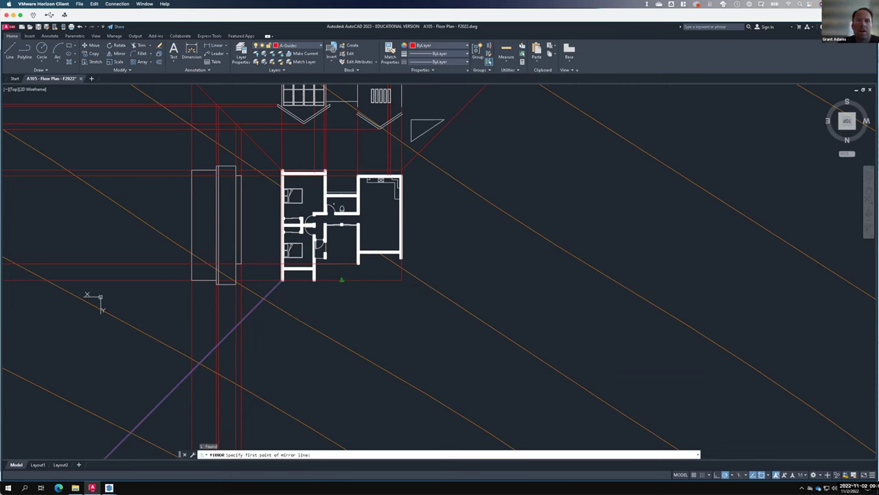
left_click(340, 303)
key("Return")
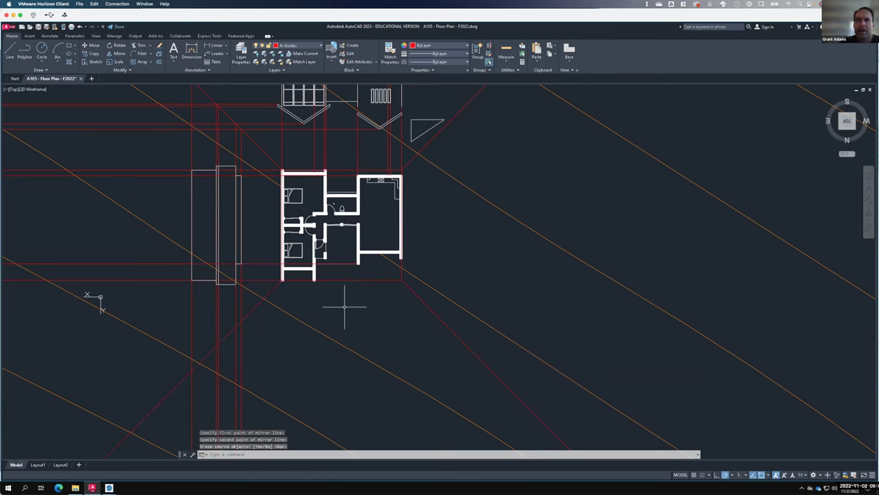
Freeze the Topography layer so the contour lines are hidden.
scroll(451, 231, "down", 2)
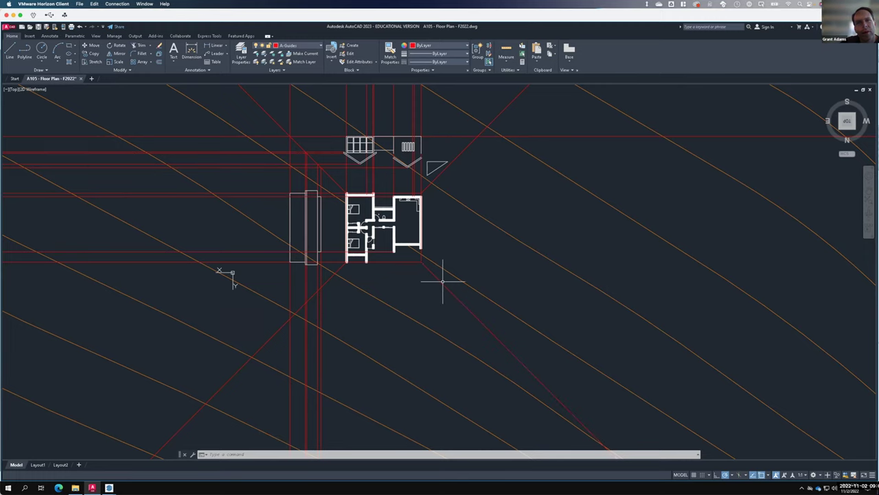
left_click(282, 46)
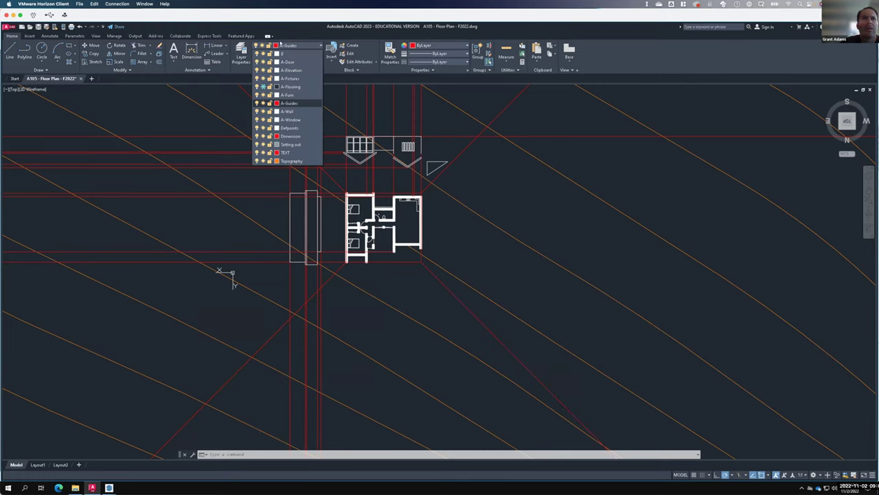
left_click(263, 161)
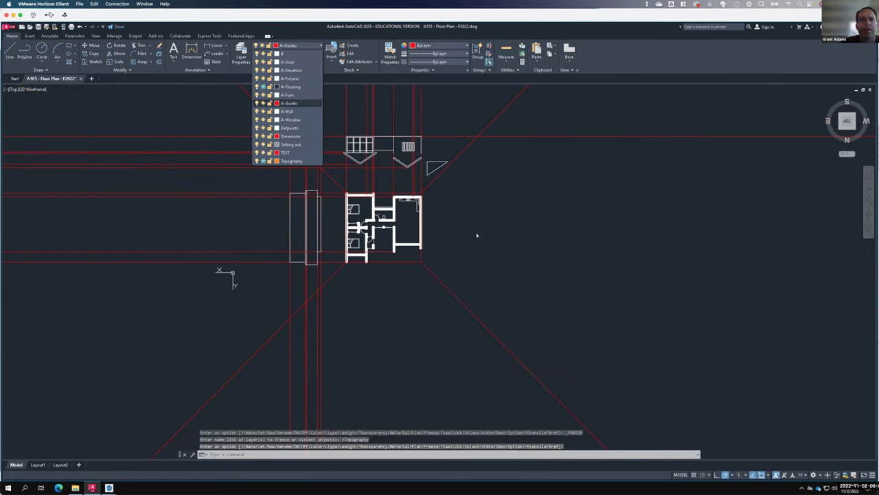
left_click(476, 235)
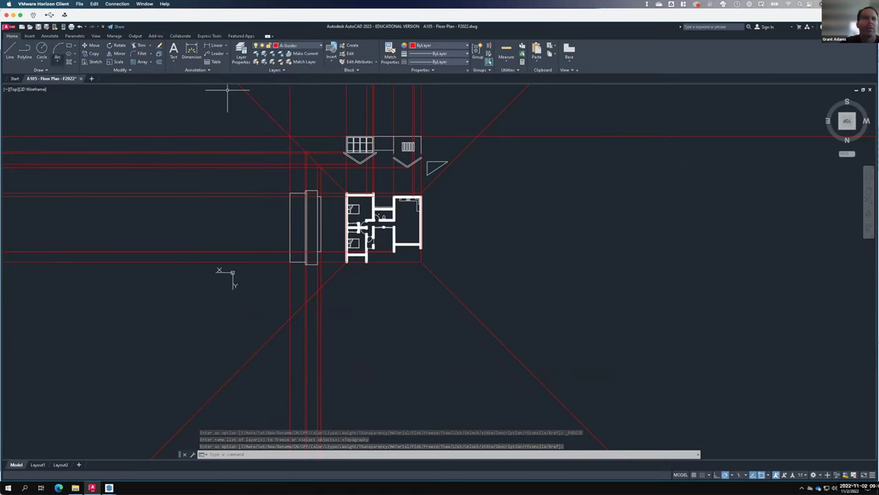
Draw a horizontal ray running west from the northwest corner of the guide rectangle.
scroll(454, 282, "up", 2)
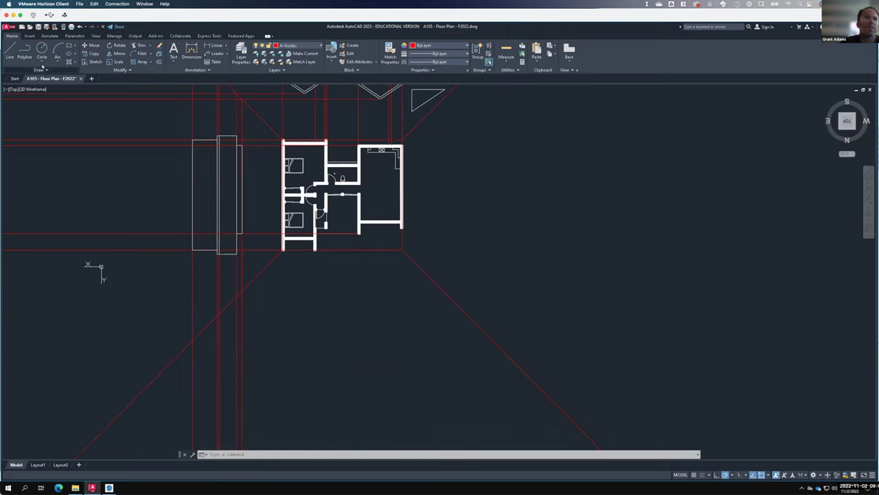
left_click(44, 69)
left_click(28, 77)
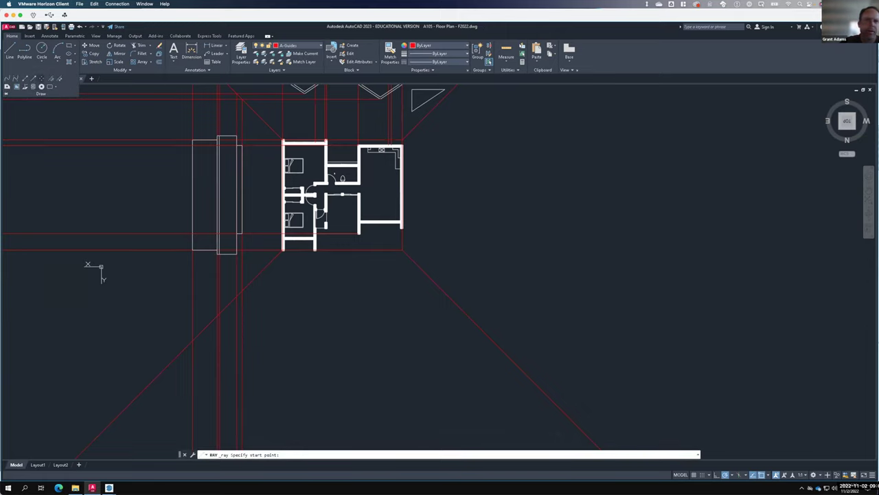
left_click(499, 250)
key("Return")
Rotate the new ray by -45 degrees about its start point at the guide rectangle's northwest corner.
left_click(497, 249)
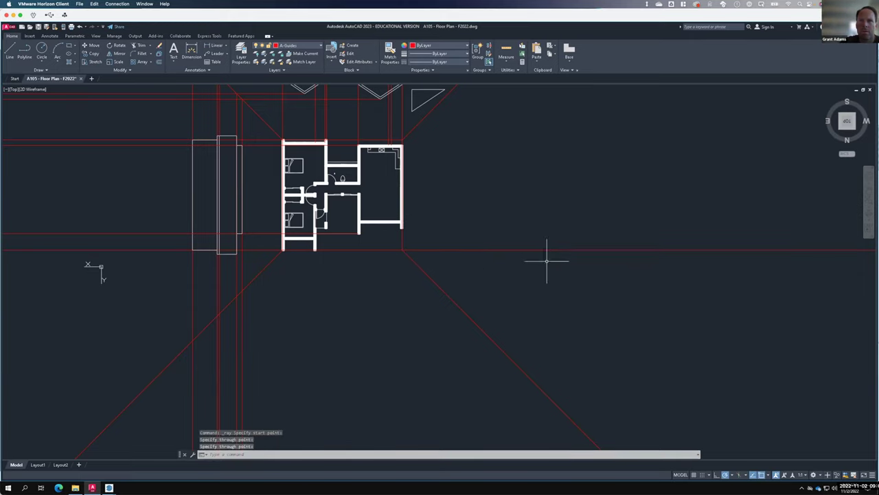
type("rotat")
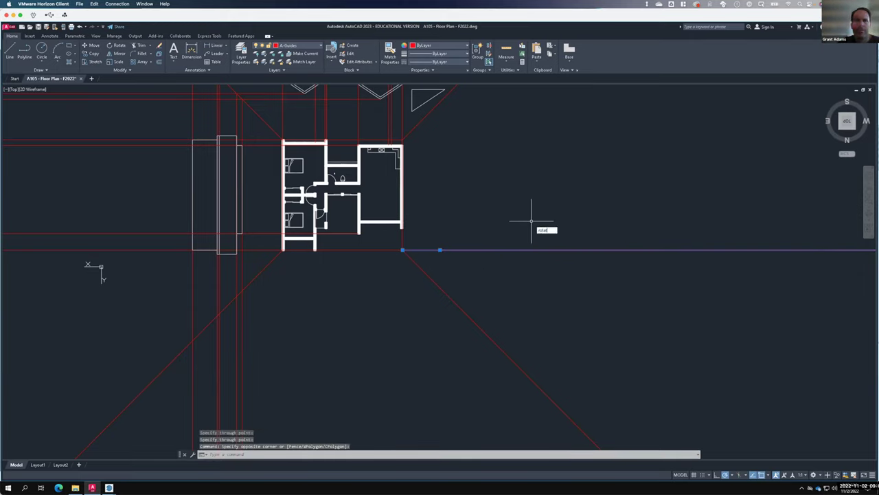
key("Return")
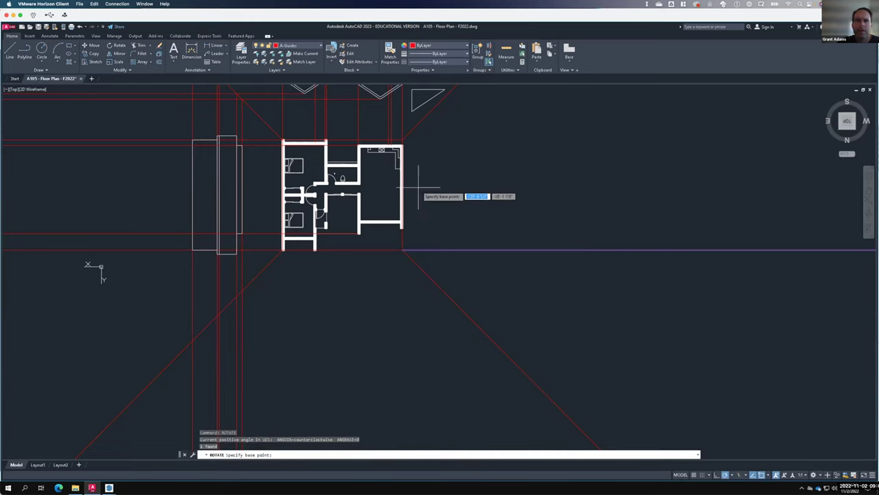
left_click(404, 249)
type("-45")
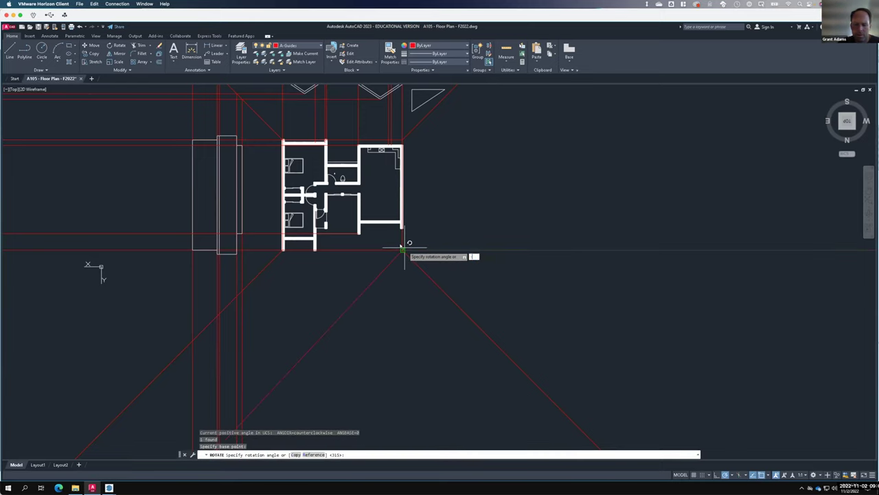
key("Return")
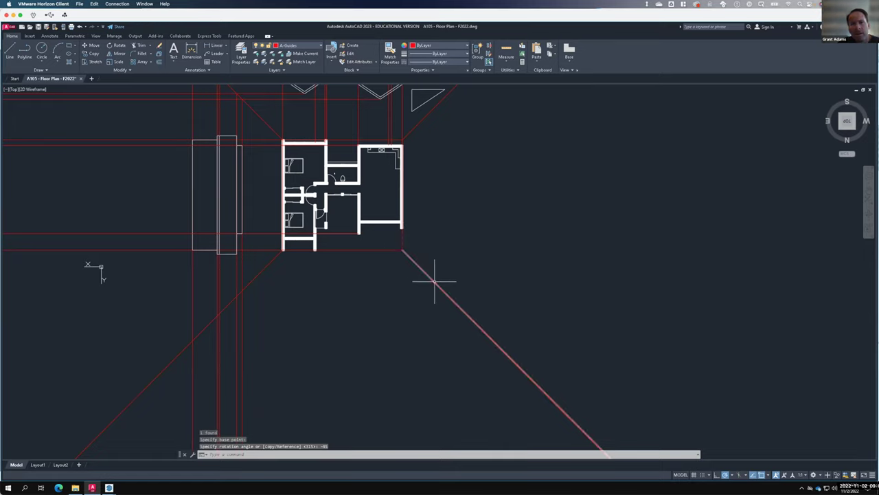
Compare the two overlapping diagonal guides at the northwest corner up close and delete both.
scroll(432, 270, "up", 5)
scroll(518, 383, "up", 1)
scroll(518, 383, "up", 2)
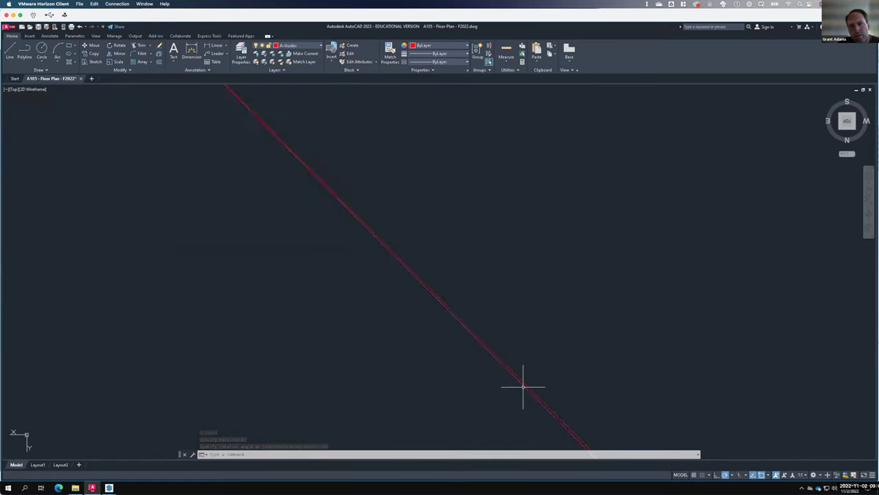
left_click(523, 386)
scroll(510, 342, "down", 2)
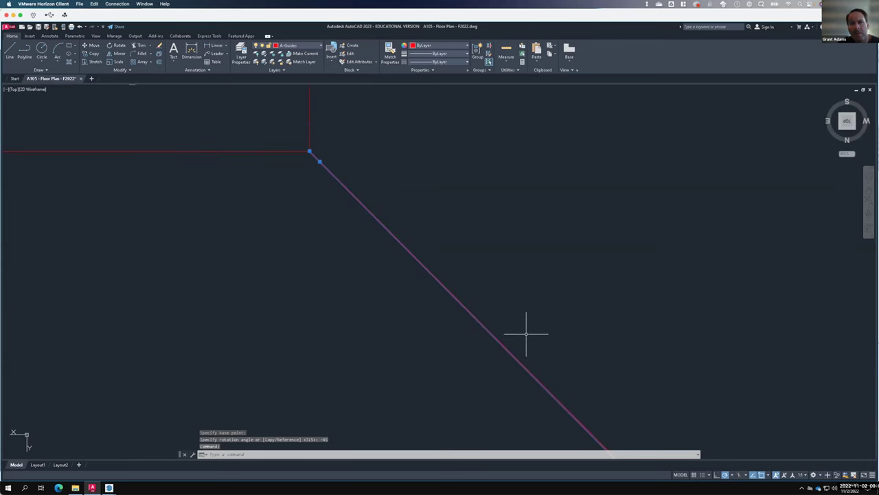
scroll(532, 333, "down", 3)
left_click(562, 332)
left_click(515, 351)
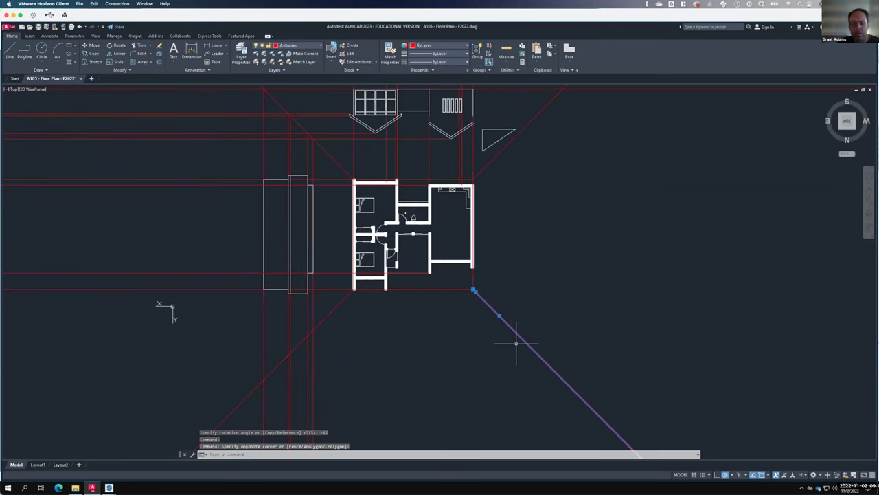
key("Delete")
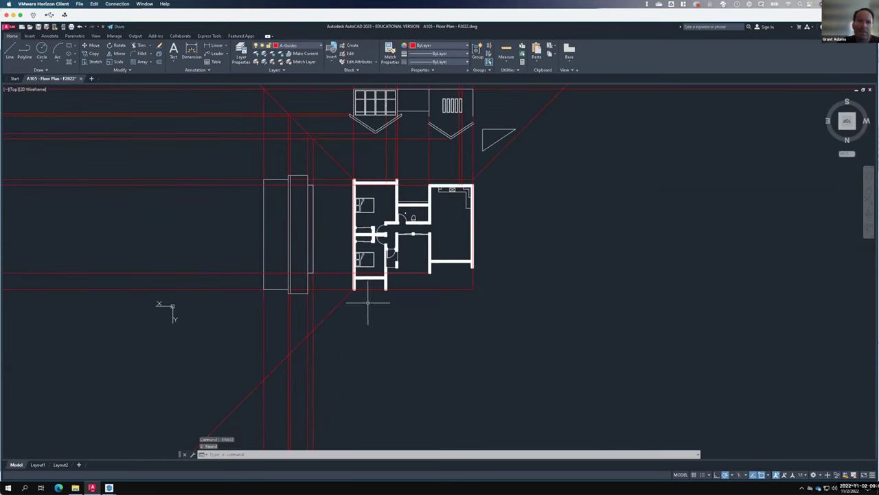
Delete the 45-degree guide at the plan's northeast corner.
scroll(348, 295, "up", 2)
left_click(348, 296)
left_click(344, 295)
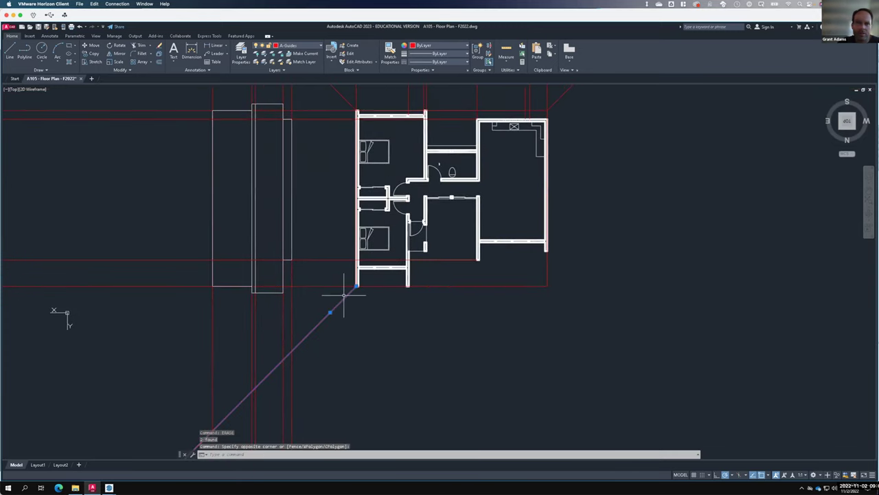
key("Delete")
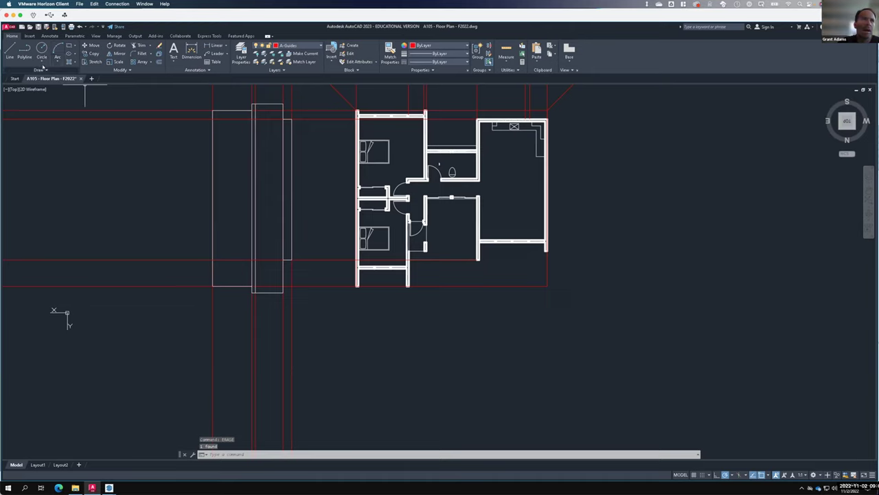
Draw a vertical ray running north from the northeast corner of the plan's guide rectangle.
left_click(44, 70)
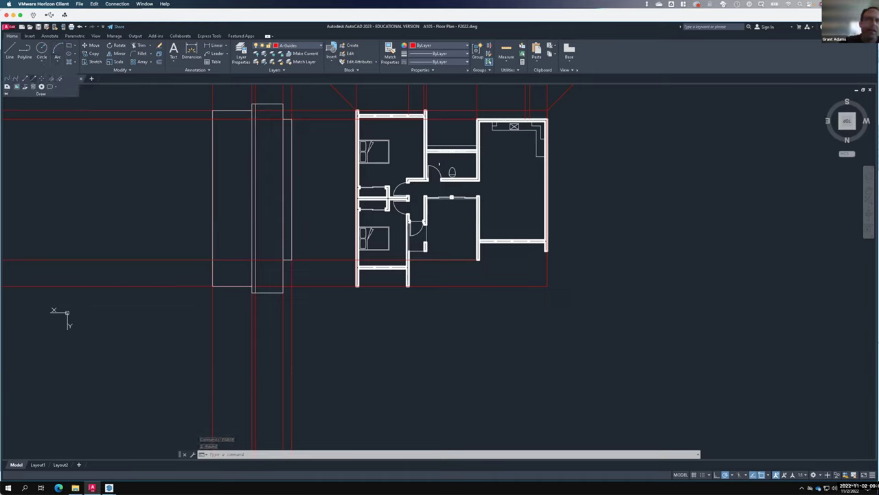
left_click(33, 79)
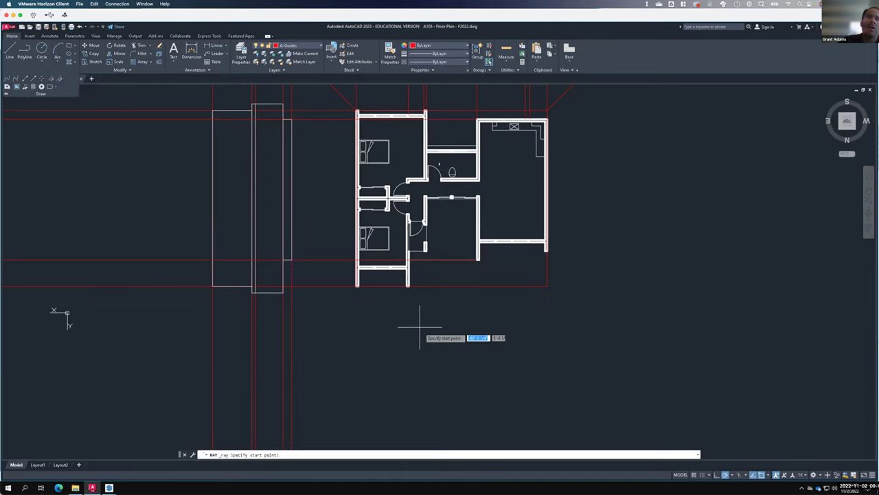
left_click(357, 285)
left_click(355, 306)
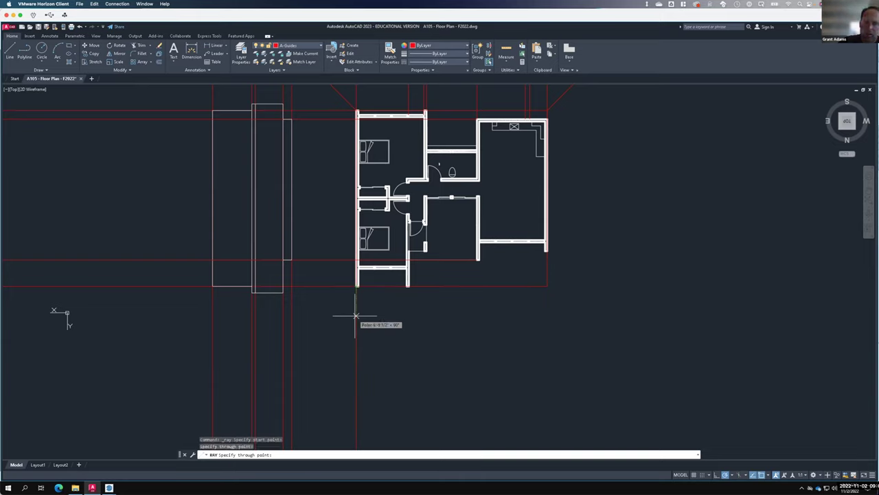
key("Return")
Rotate the new north-running ray by -45 degrees about its start point at the guide rectangle's northeast corner.
left_click(357, 310)
left_click(339, 308)
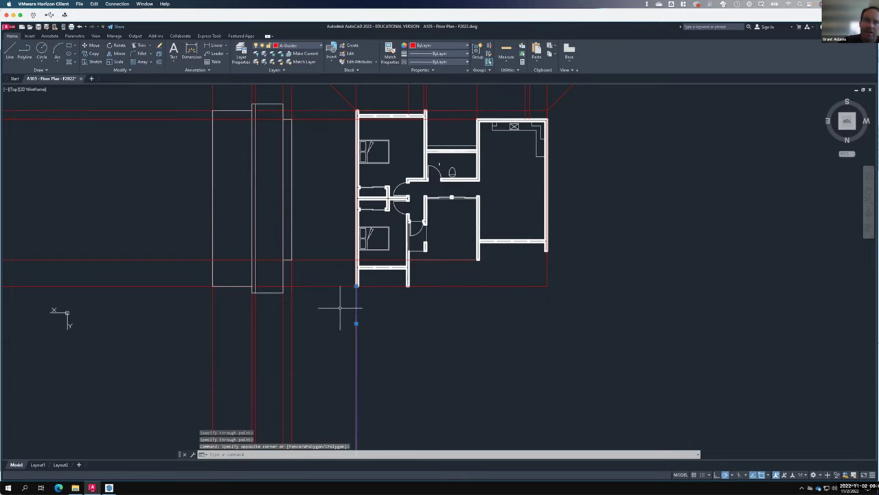
type("RO")
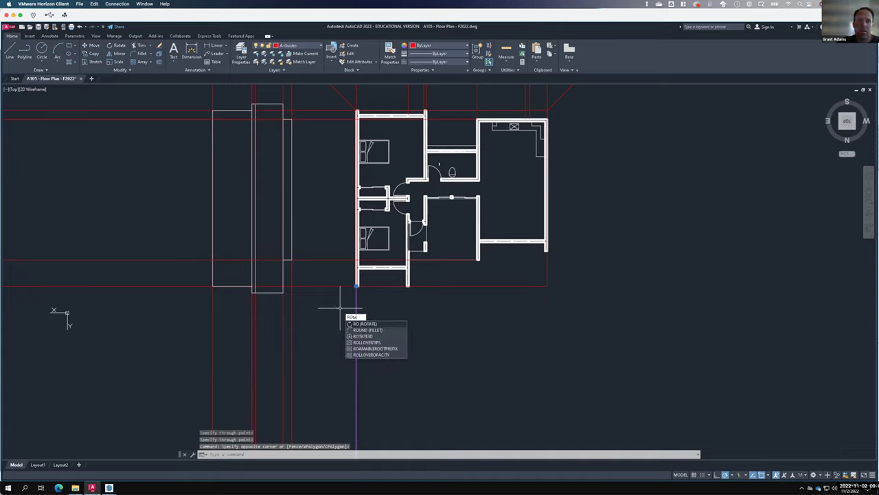
key("Return")
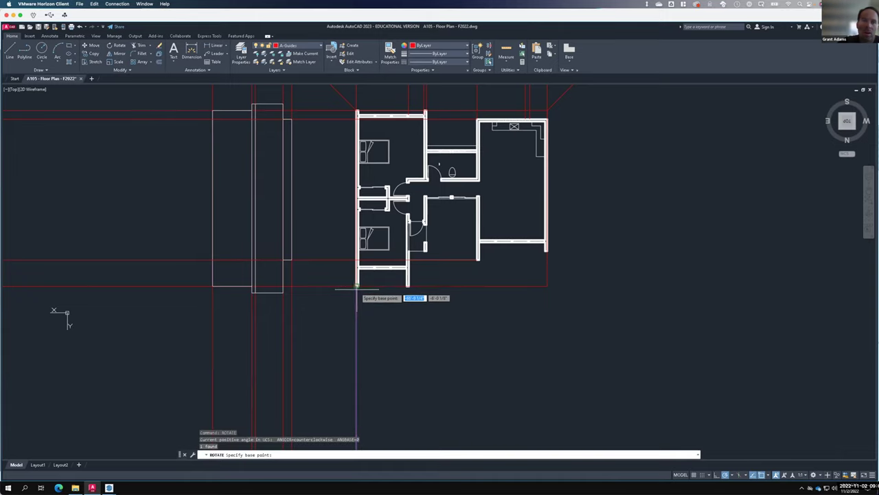
left_click(356, 283)
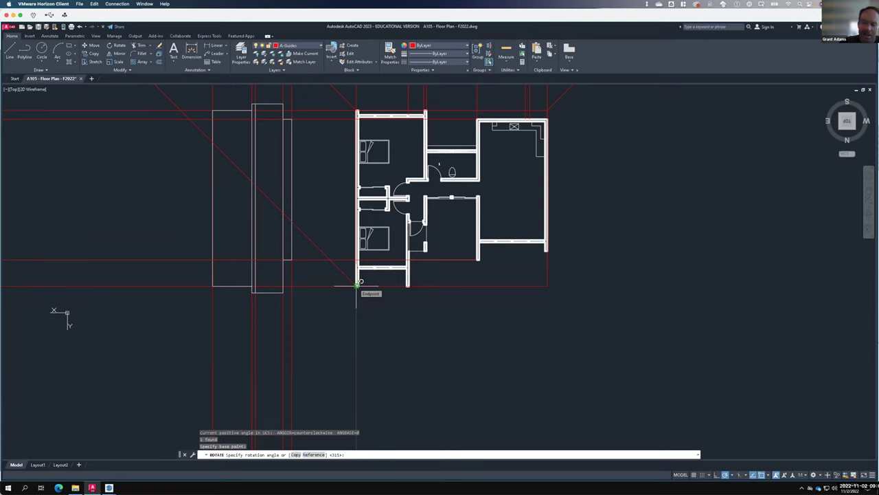
type("-45")
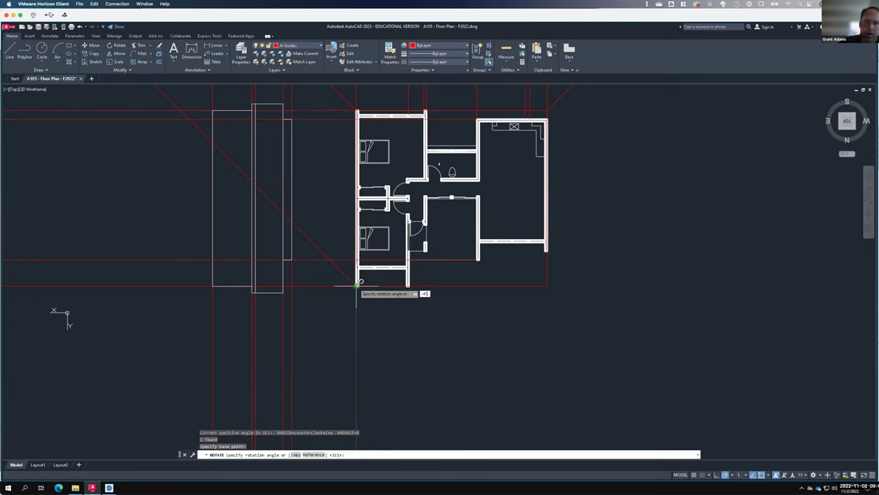
key("Return")
scroll(506, 190, "down", 3)
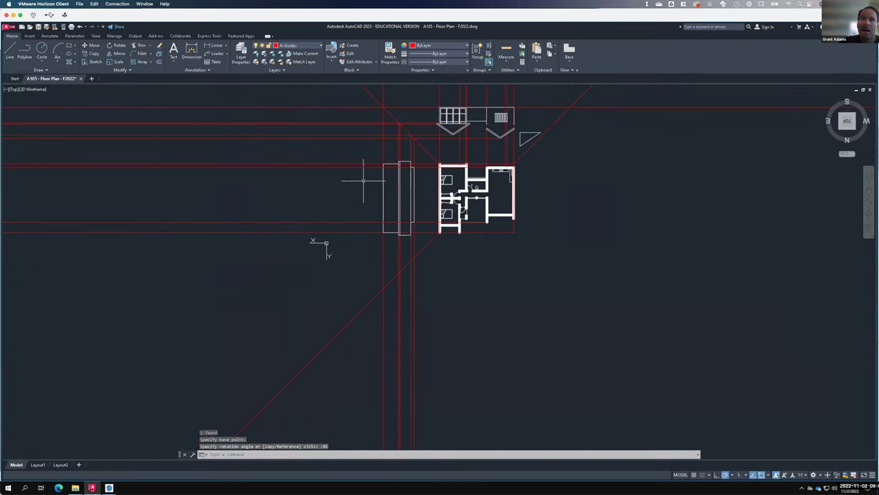
scroll(394, 160, "up", 4)
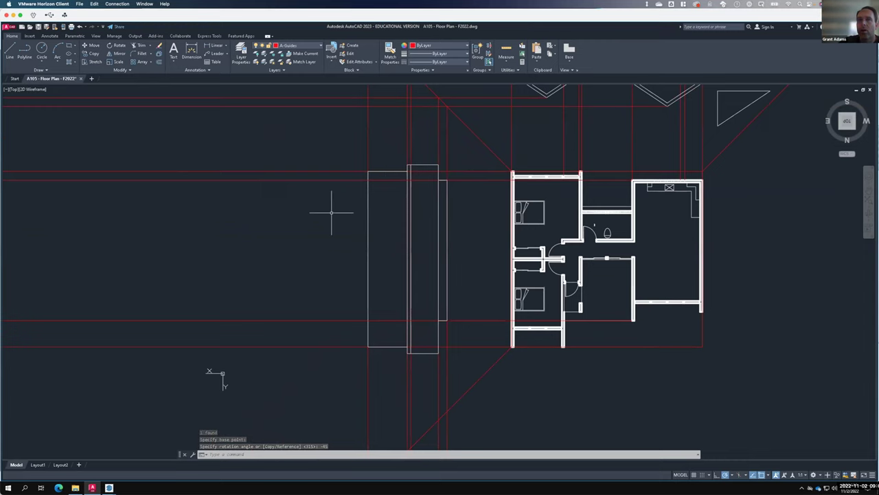
scroll(307, 220, "down", 3)
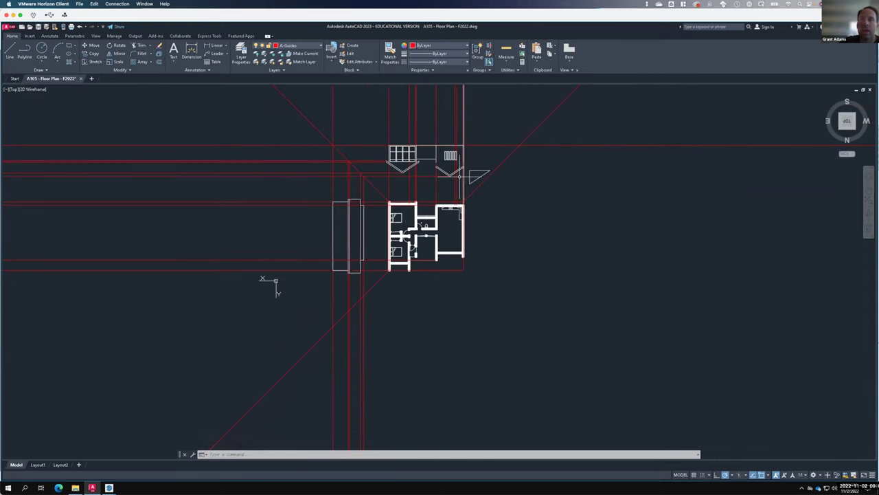